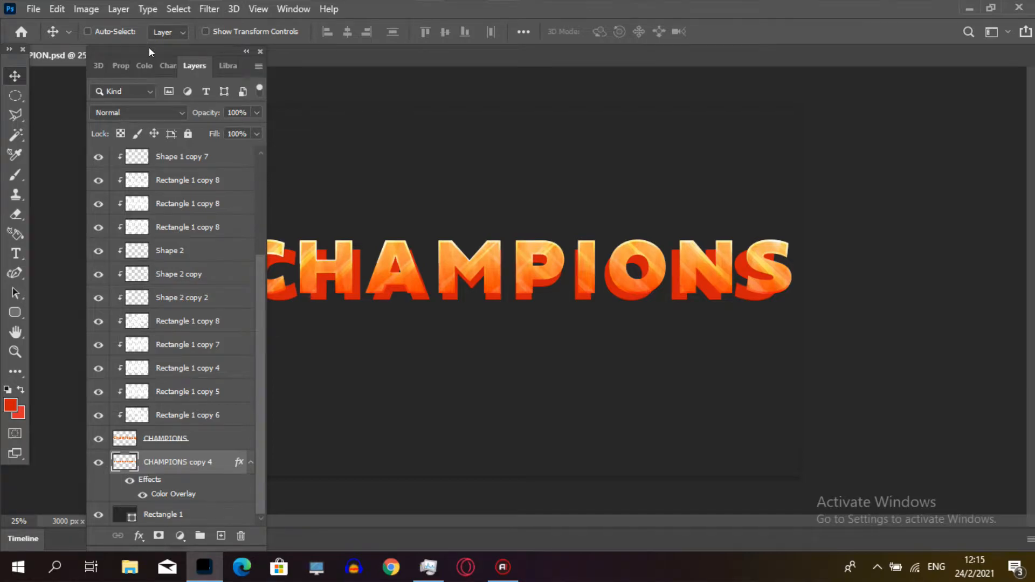
- Move the floating Layers panel to the other side of the artwork and show the CHAMPIONS copy 4 layer
drag(149, 47, 856, 56)
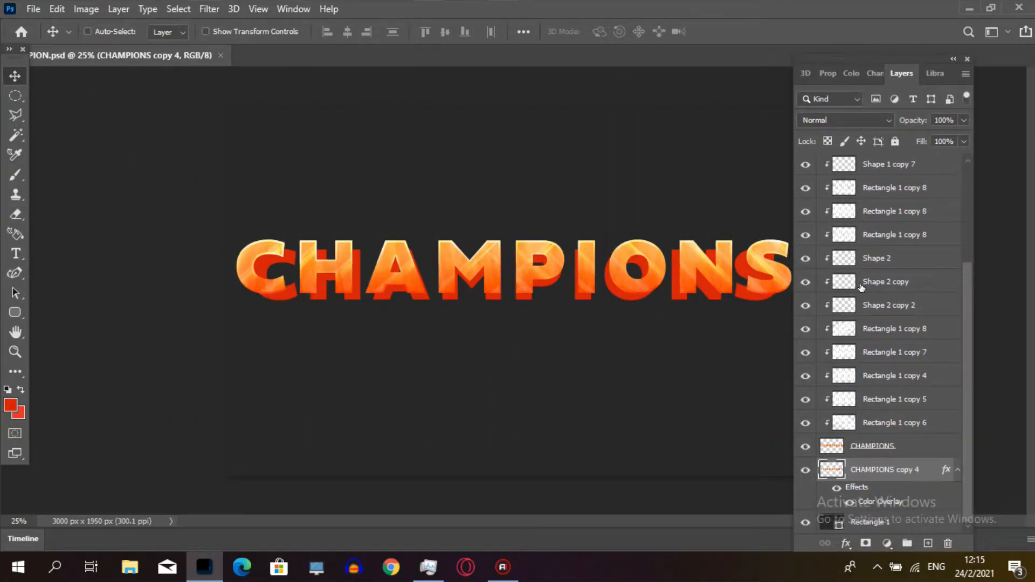
scroll(970, 420, up, 3)
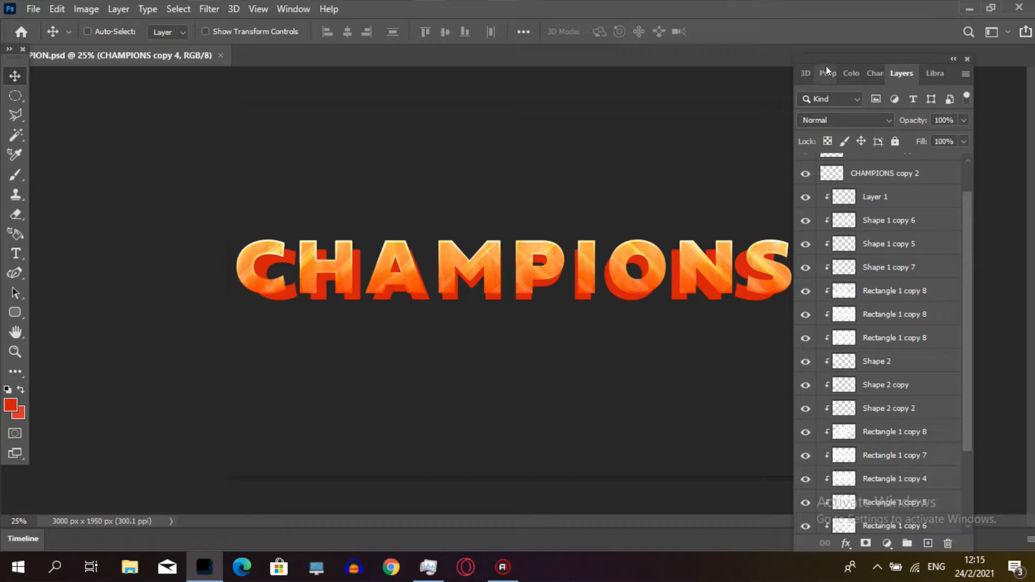
drag(827, 61, 770, 12)
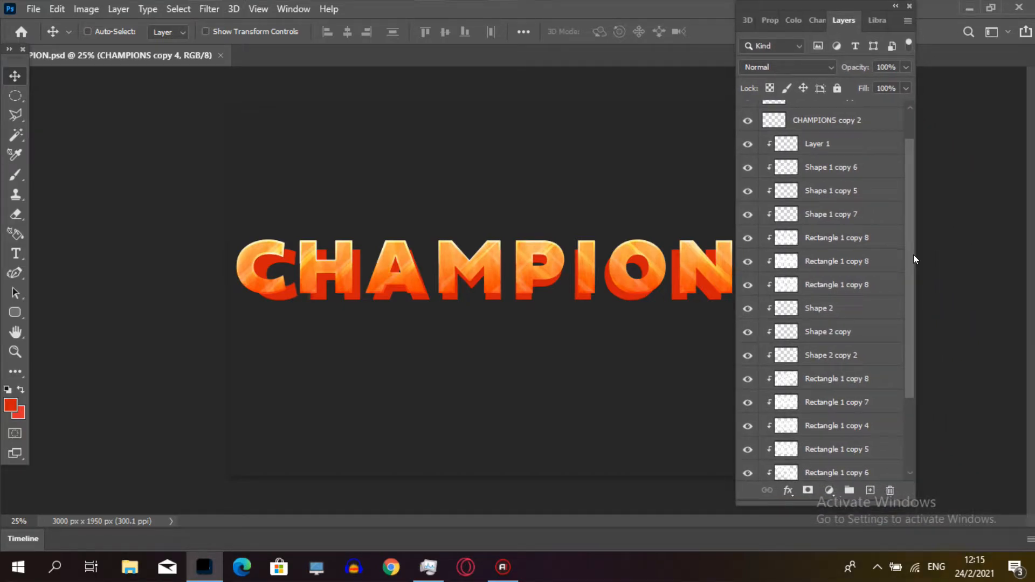
drag(912, 256, 912, 407)
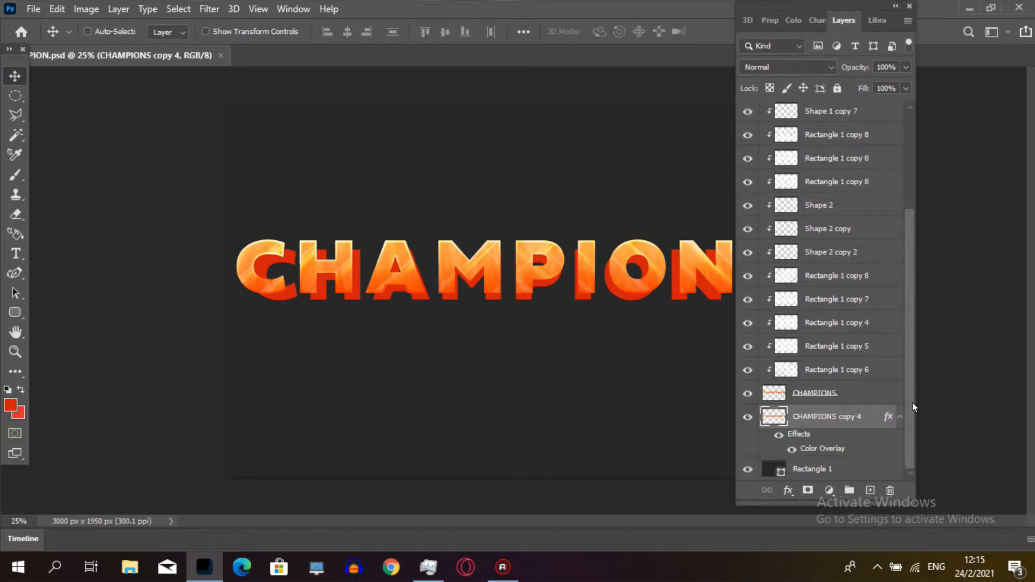
- Select the CHAMPIONS copy 4 layer and toggle its visibility off and on to check the red extrusion
click(818, 396)
click(767, 422)
click(743, 420)
click(743, 420)
mouse_move(770, 20)
mouse_down()
mouse_move(625, 107)
mouse_move(785, 6)
mouse_move(774, 22)
mouse_up()
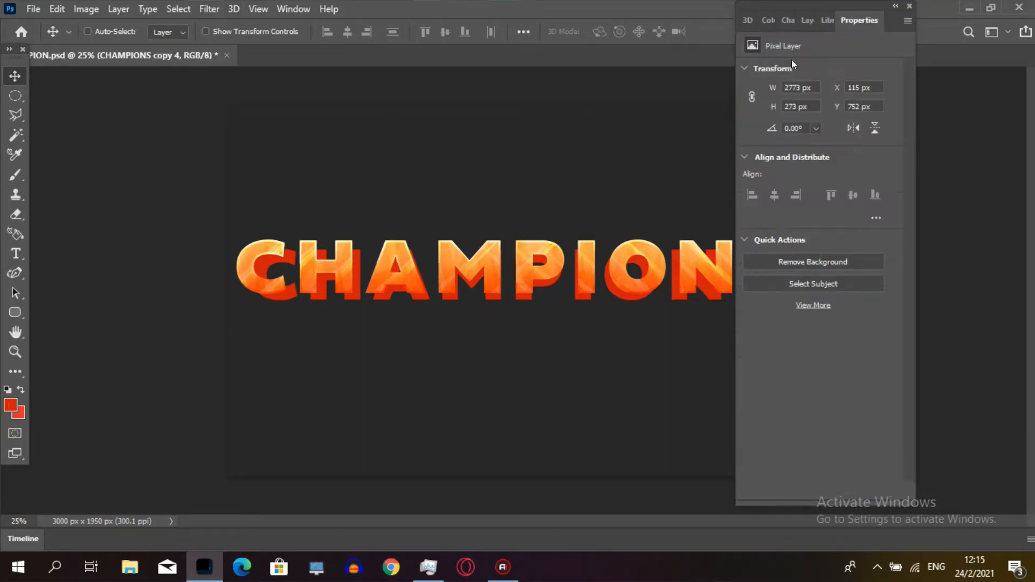
click(801, 20)
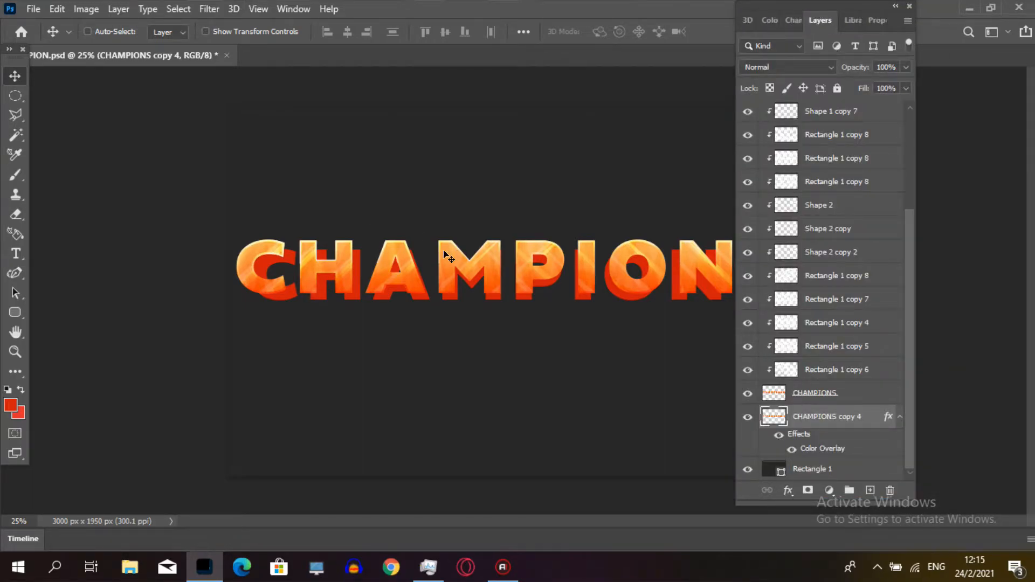
- Move the Layers panel clear of the letters C and H and activate the Curvature Pen tool
drag(868, 5, 871, 357)
click(21, 351)
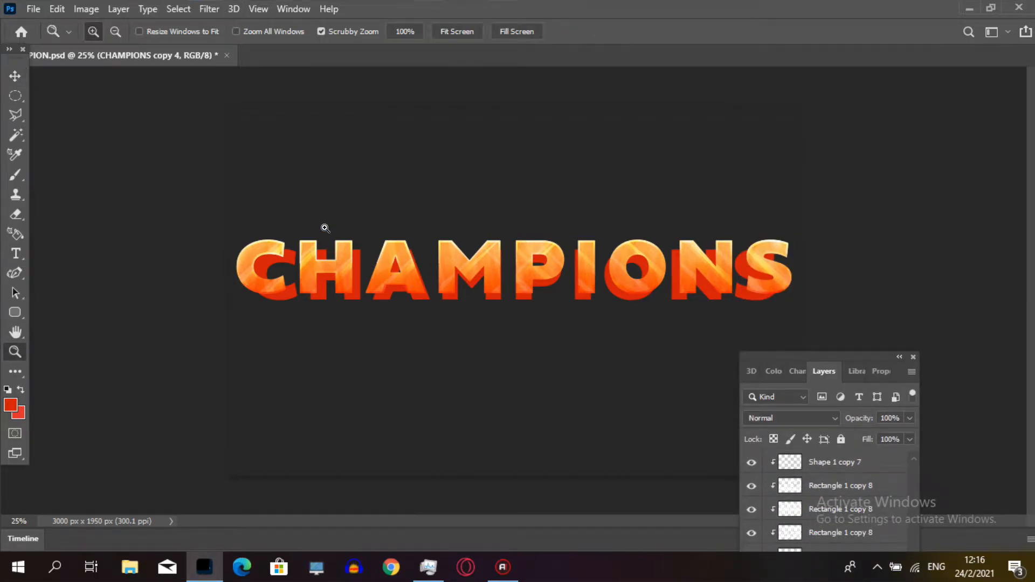
click(283, 286)
click(286, 295)
click(285, 295)
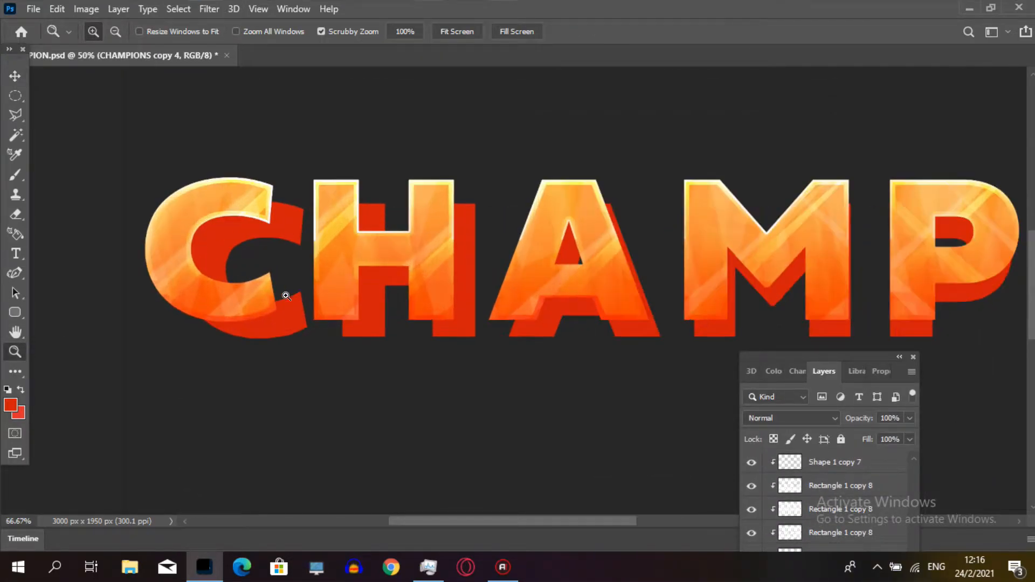
click(284, 294)
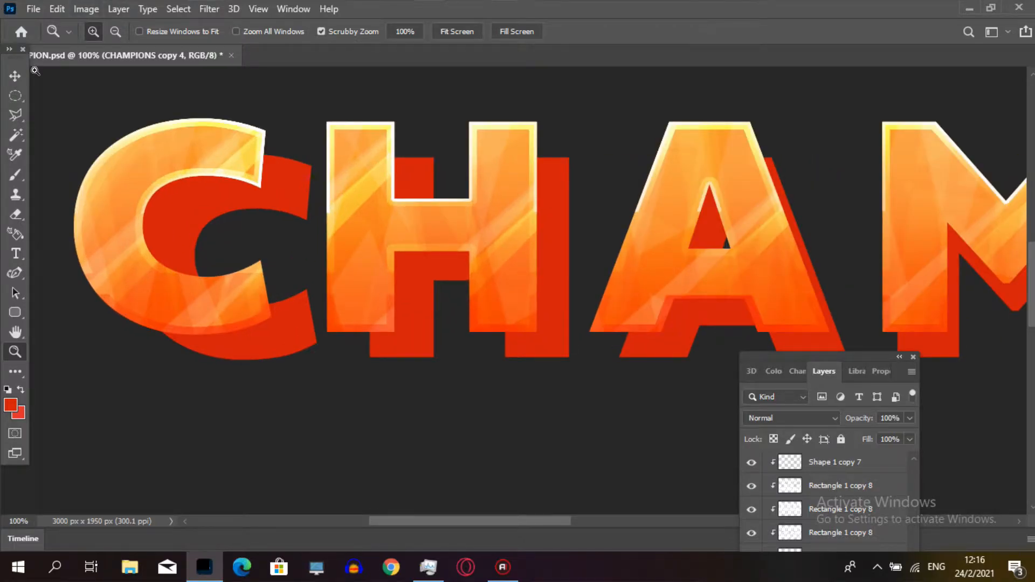
click(15, 273)
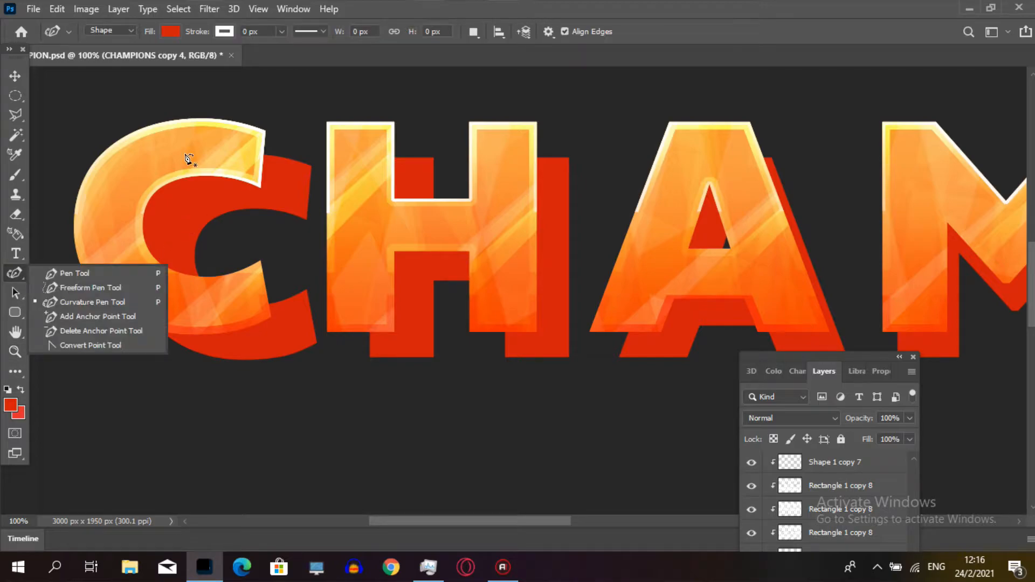
click(486, 520)
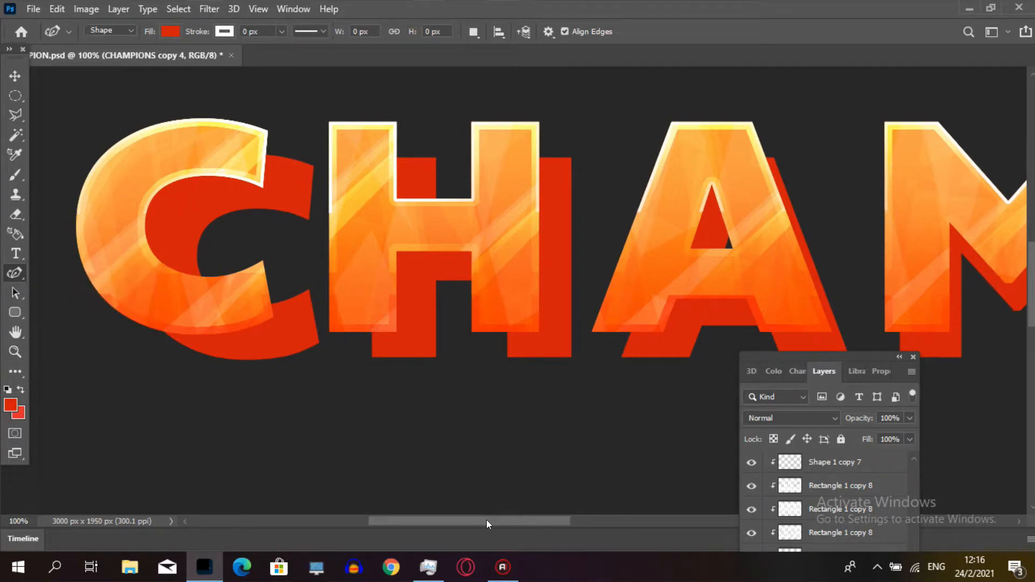
mouse_move(466, 522)
mouse_down()
mouse_move(449, 529)
mouse_move(457, 527)
mouse_up()
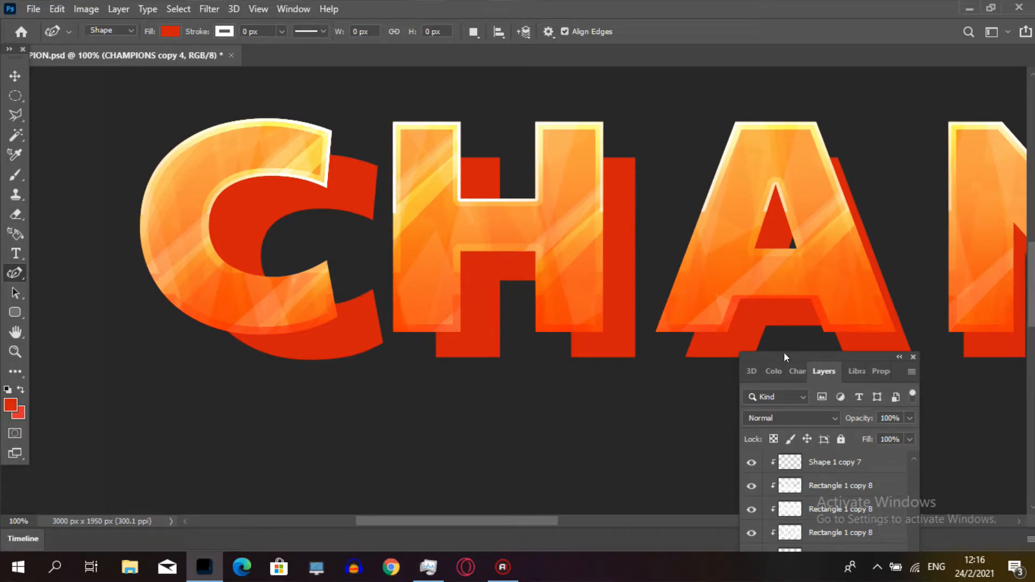
drag(783, 354, 765, 105)
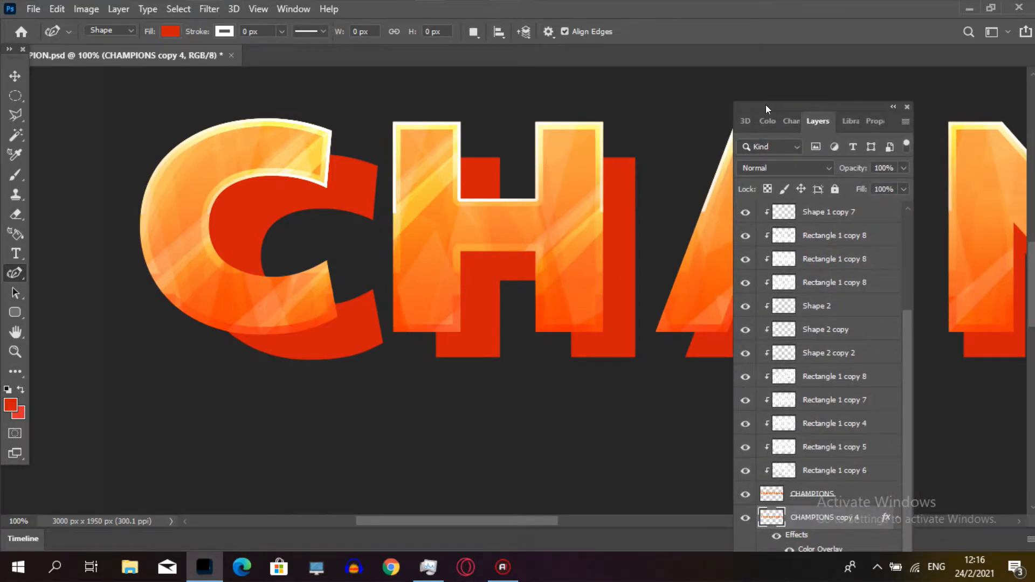
right_click(13, 274)
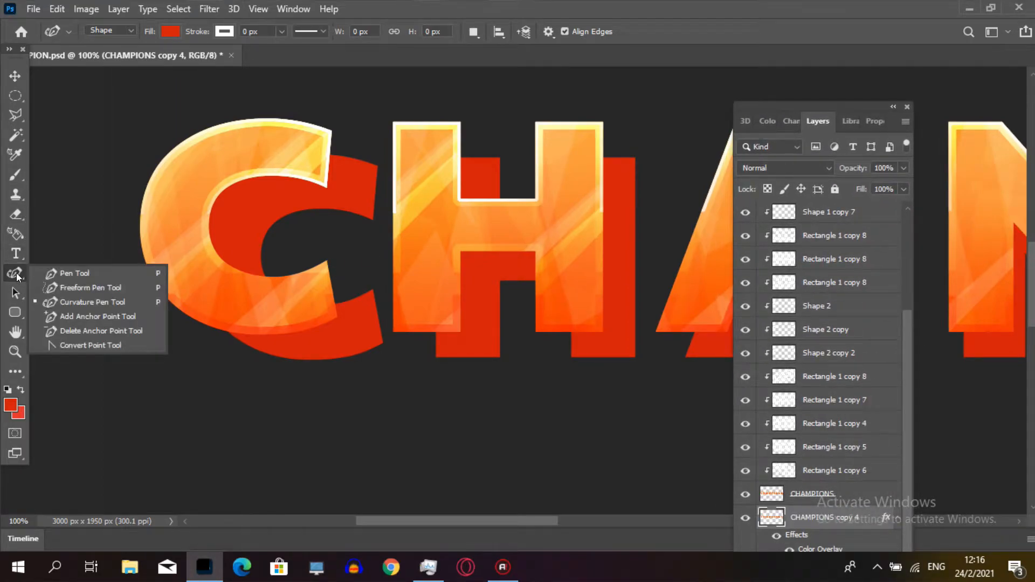
click(54, 300)
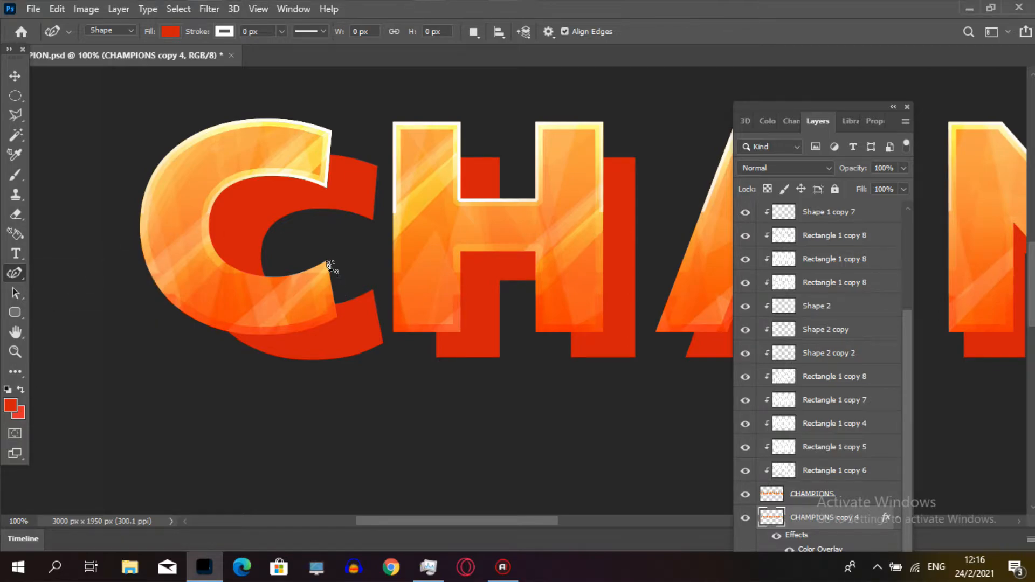
- Draw a red triangular shape about 75 × 73 px joining the C's lower tip to the corner of its red extrusion
click(15, 351)
click(305, 279)
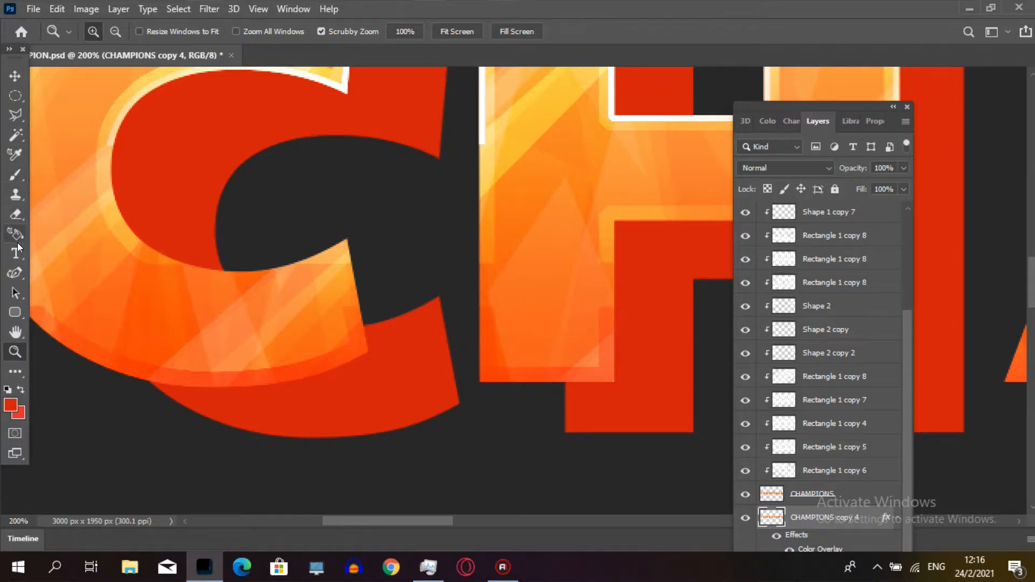
click(15, 273)
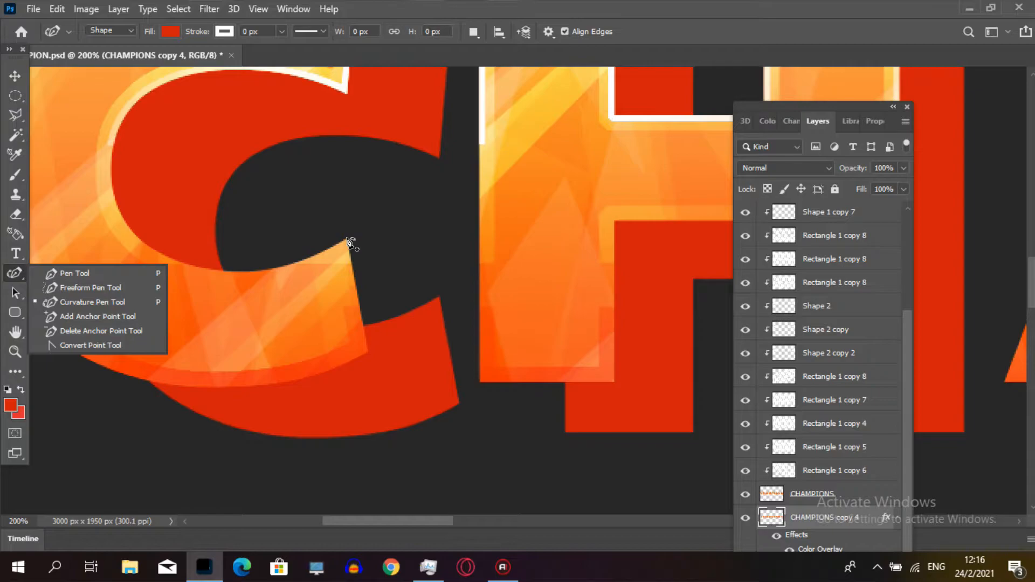
click(827, 524)
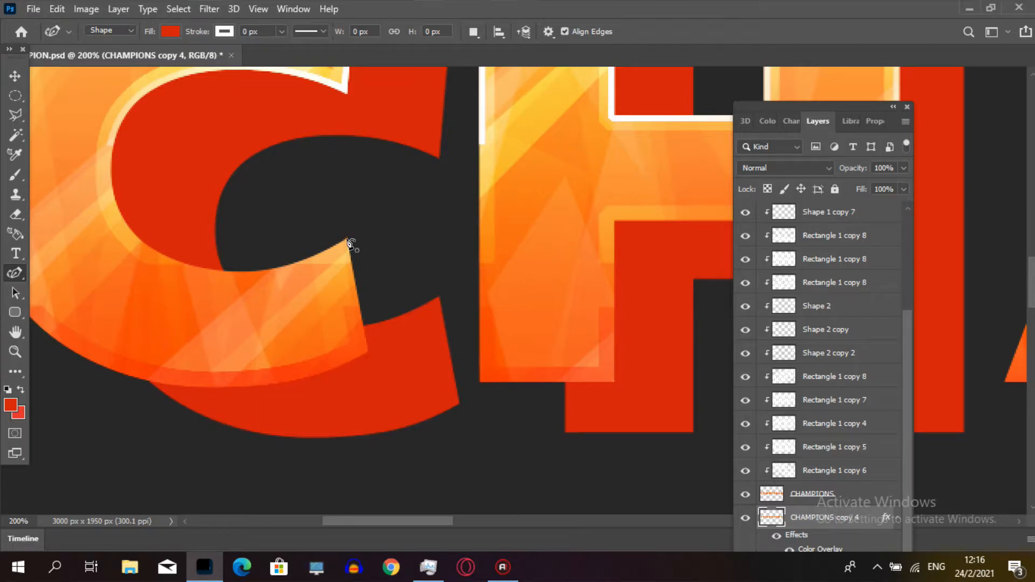
click(440, 297)
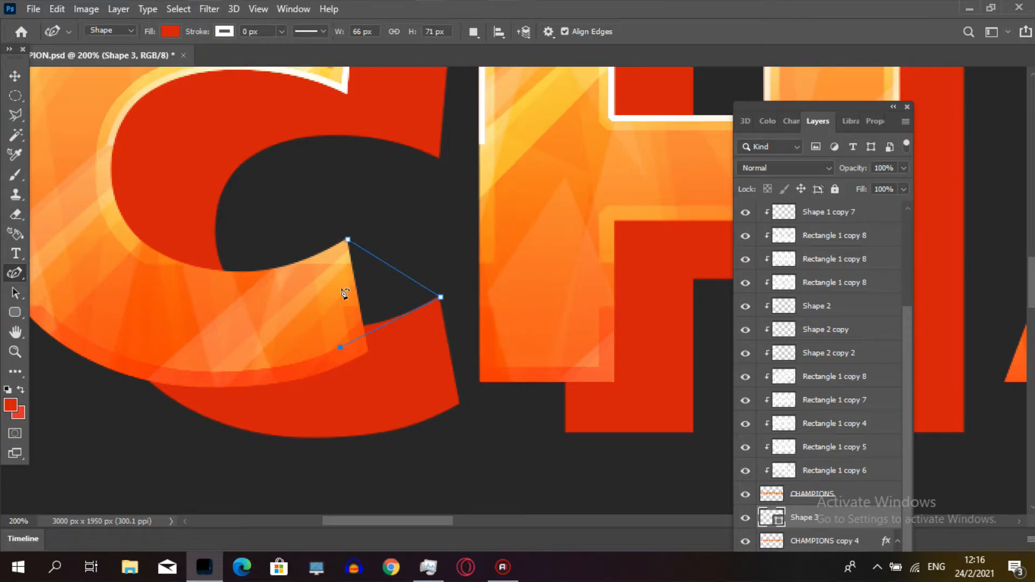
click(348, 239)
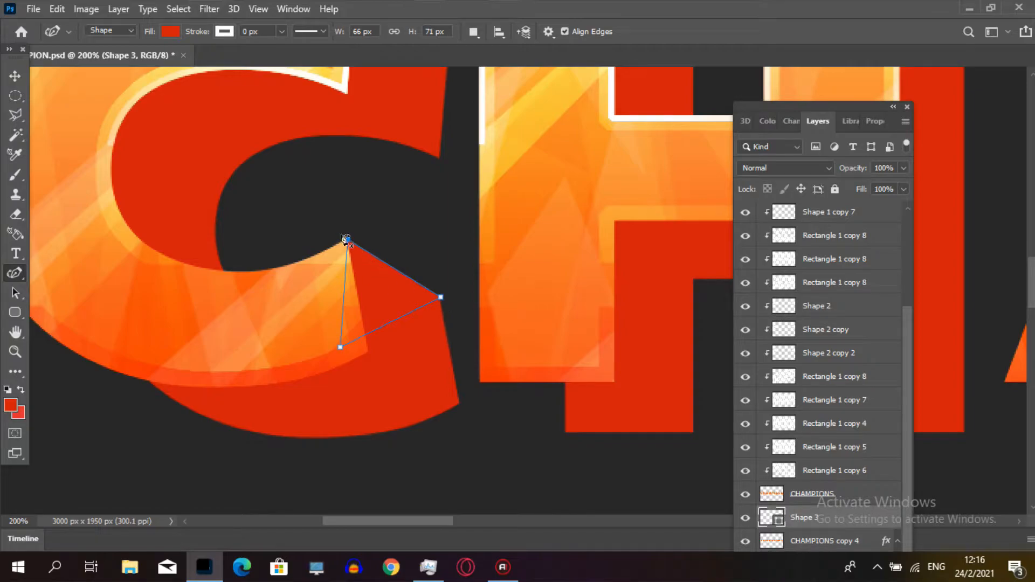
drag(341, 347, 343, 319)
- Draw a red triangular shape about 71 × 57 px joining the C's upper tip to its extrusion corner
scroll(323, 388, up, 6)
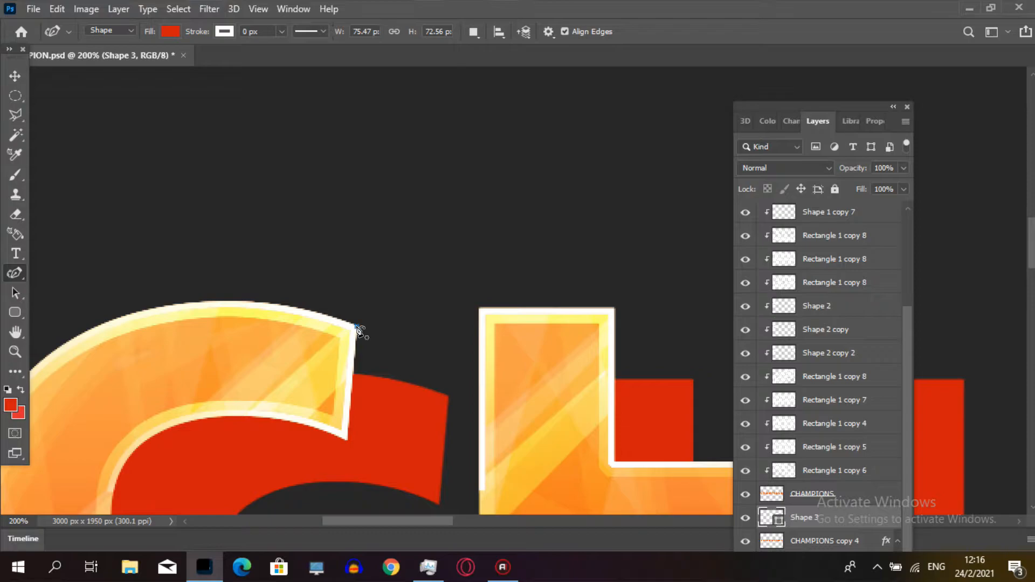
click(448, 398)
click(340, 413)
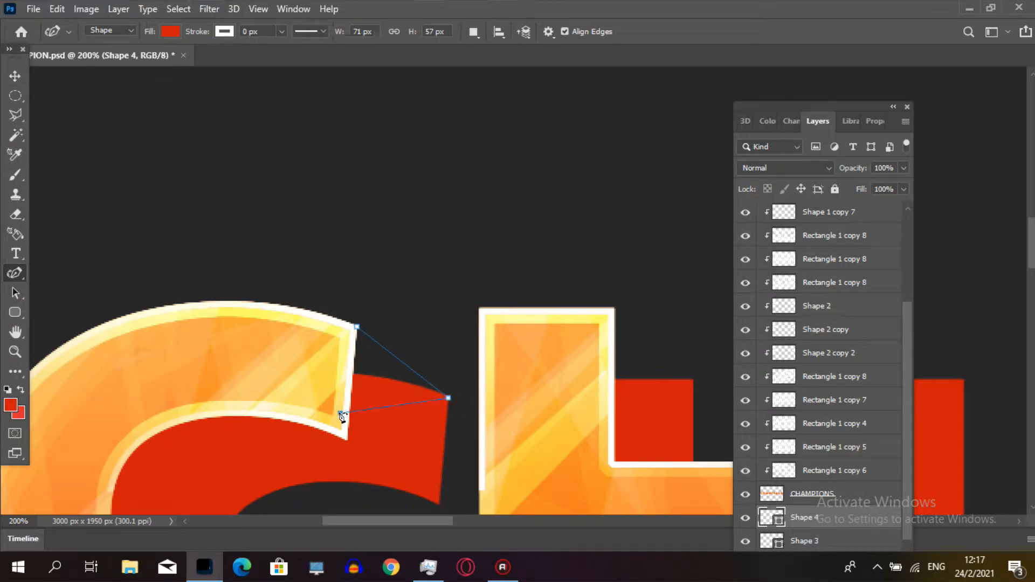
click(357, 326)
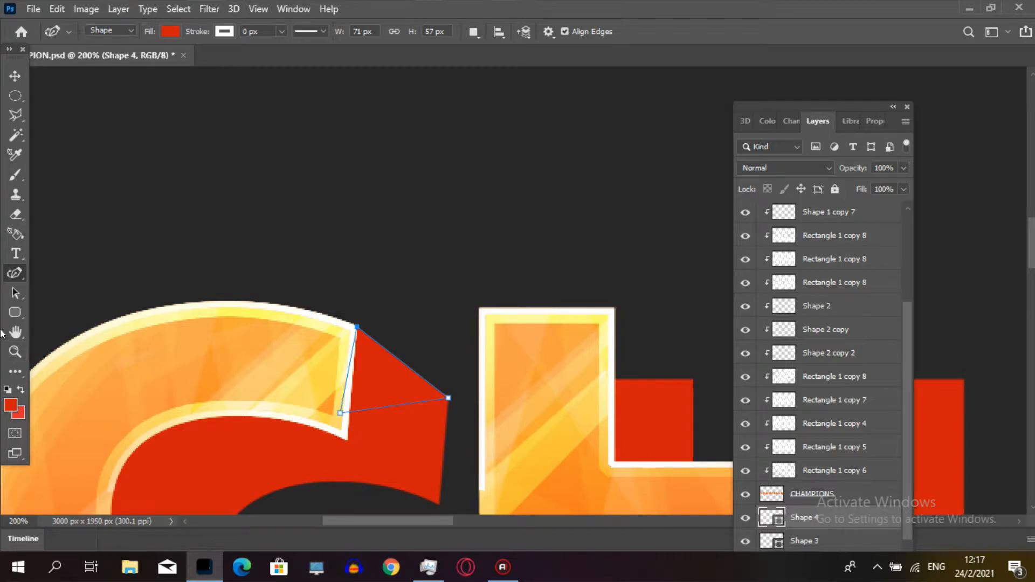
- Draw red filler shapes joining the upper-right corners of both H stems to their extrusion corners
drag(431, 522, 465, 522)
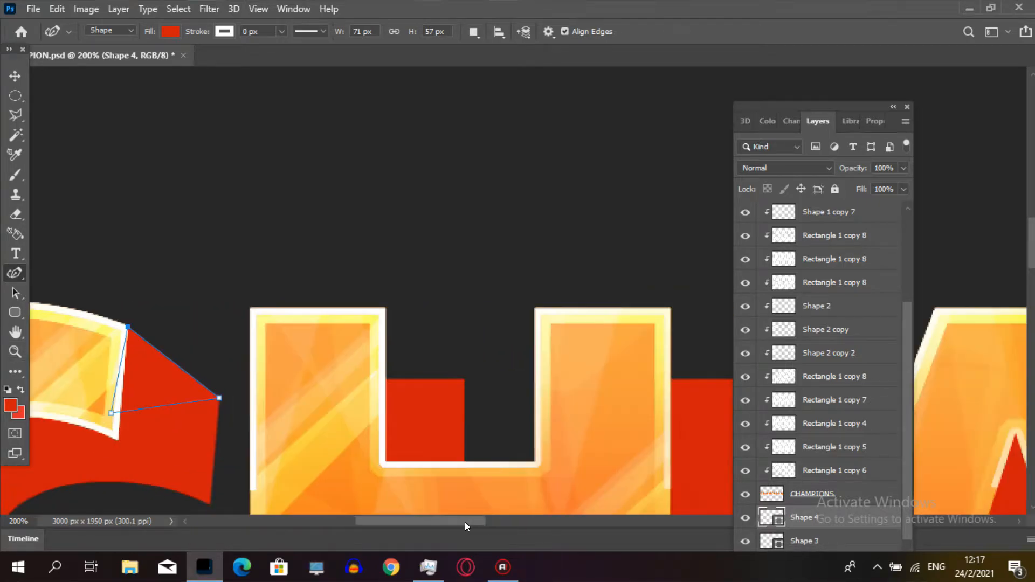
click(349, 309)
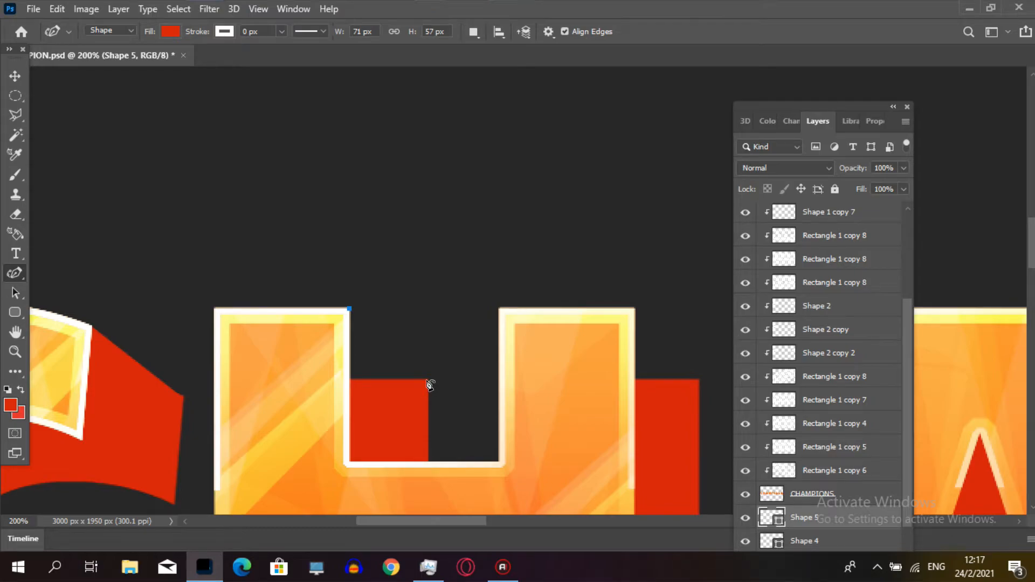
click(428, 380)
click(336, 399)
click(349, 308)
click(635, 308)
click(624, 389)
click(698, 381)
- Draw a red shape connecting the lower-left corners of both H stems to the extrusion below
drag(1029, 235, 1029, 289)
click(300, 300)
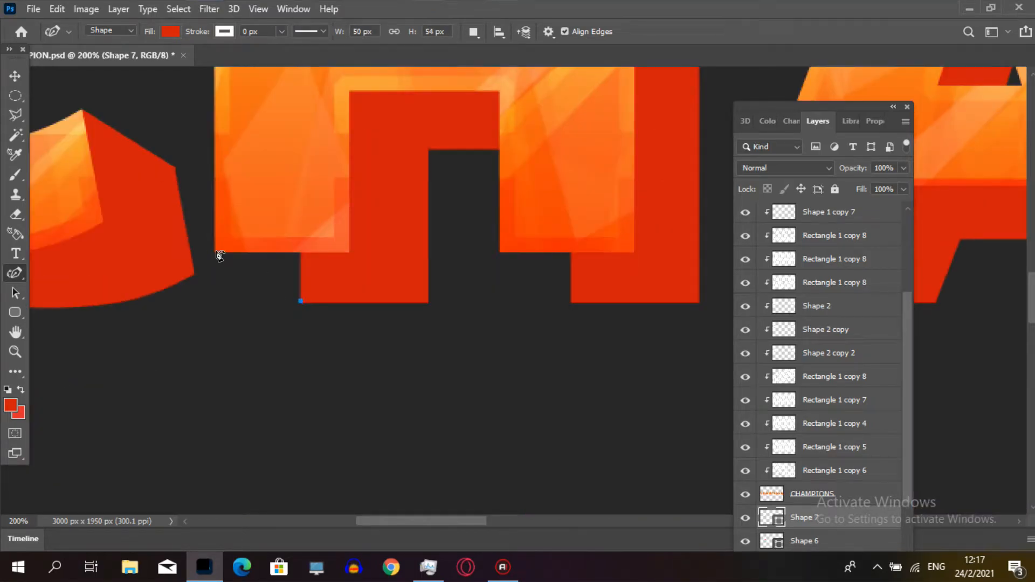
click(214, 253)
click(307, 211)
click(350, 69)
click(592, 237)
click(571, 302)
click(501, 252)
click(371, 111)
- Draw a closed red shape about 249 px wide joining the lower-left corners of both A feet to their extrusion
drag(421, 521, 480, 521)
click(287, 421)
click(346, 472)
click(494, 401)
click(624, 402)
click(623, 422)
click(665, 472)
click(664, 360)
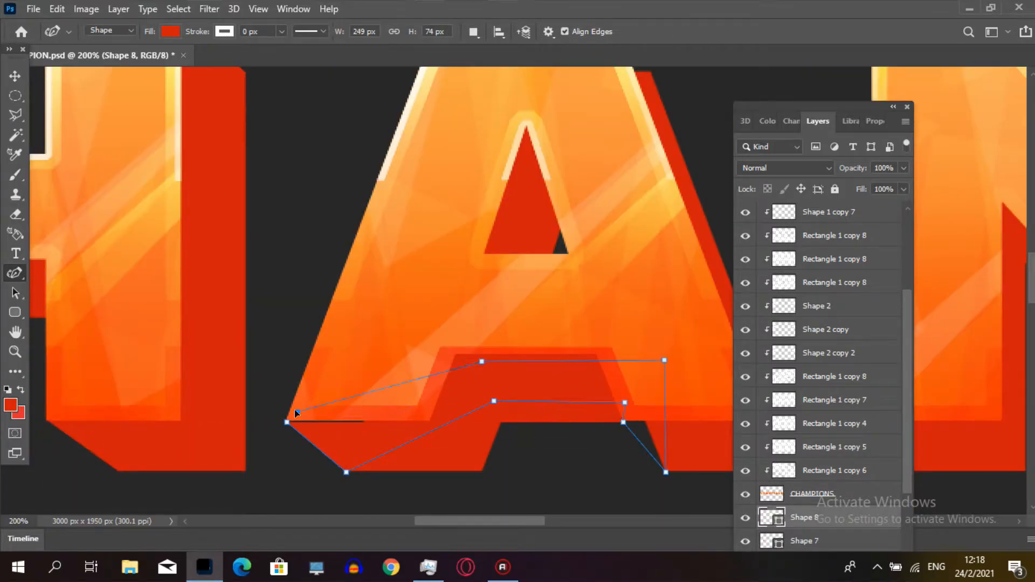
click(286, 421)
- Draw a red triangular shape about 32 × 65 px joining the A's upper-right corner to its extrusion
scroll(485, 323, up, 5)
click(608, 247)
click(650, 317)
click(605, 346)
click(608, 246)
- Draw red filler shapes joining the M's upper-right corner and the lower-left corners of both its feet to the extrusion
scroll(521, 330, down, 7)
scroll(520, 331, right, 9)
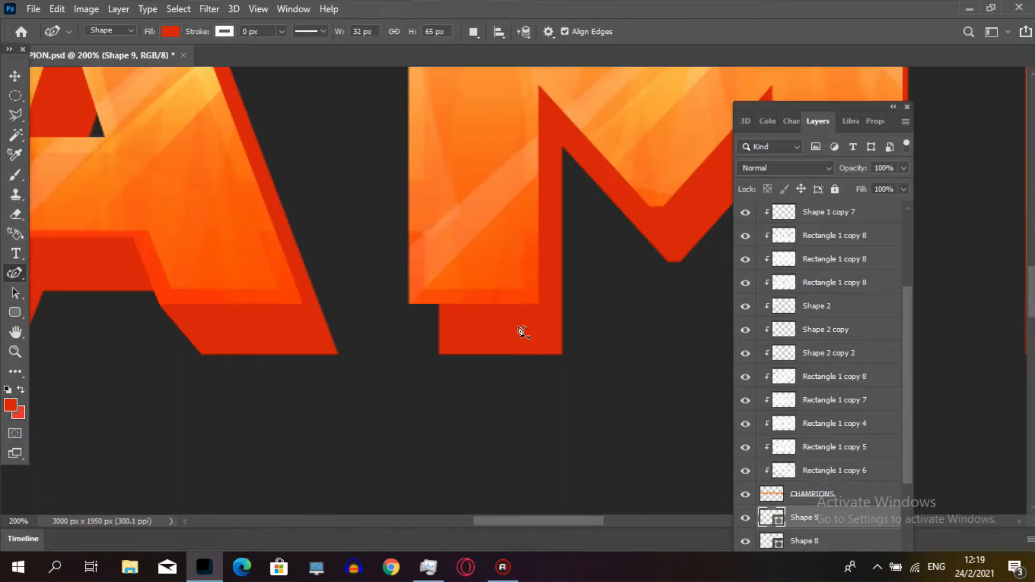
click(409, 304)
click(439, 355)
scroll(505, 272, up, 5)
drag(820, 107, 726, 396)
click(903, 115)
scroll(774, 215, down, 8)
click(773, 154)
click(784, 203)
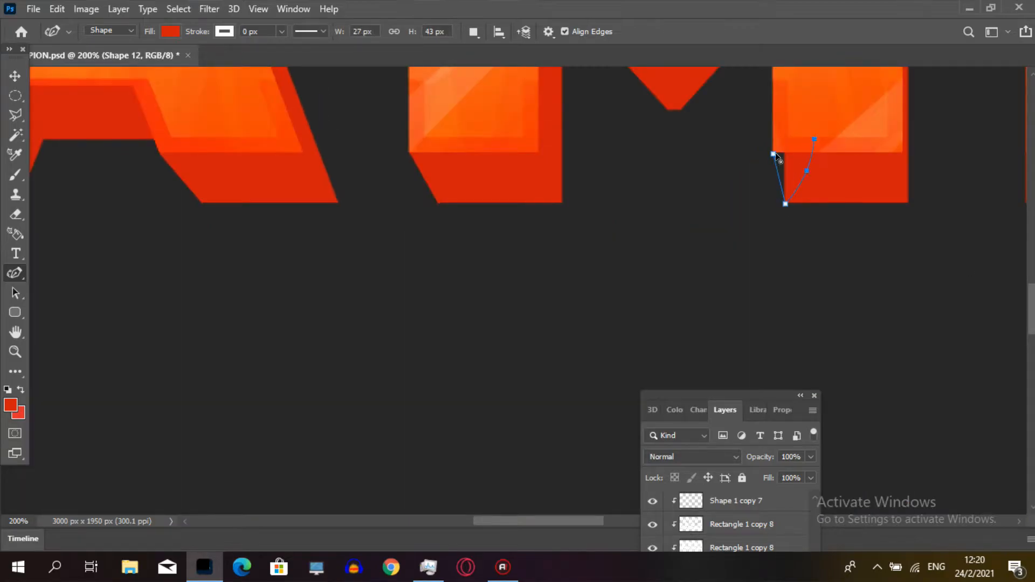
click(773, 154)
- Draw red filler shapes at the lower-right corner of the P's stem and the upper-left corner of the I
click(797, 284)
click(791, 335)
click(753, 310)
drag(567, 521, 615, 520)
click(531, 182)
click(557, 112)
click(603, 216)
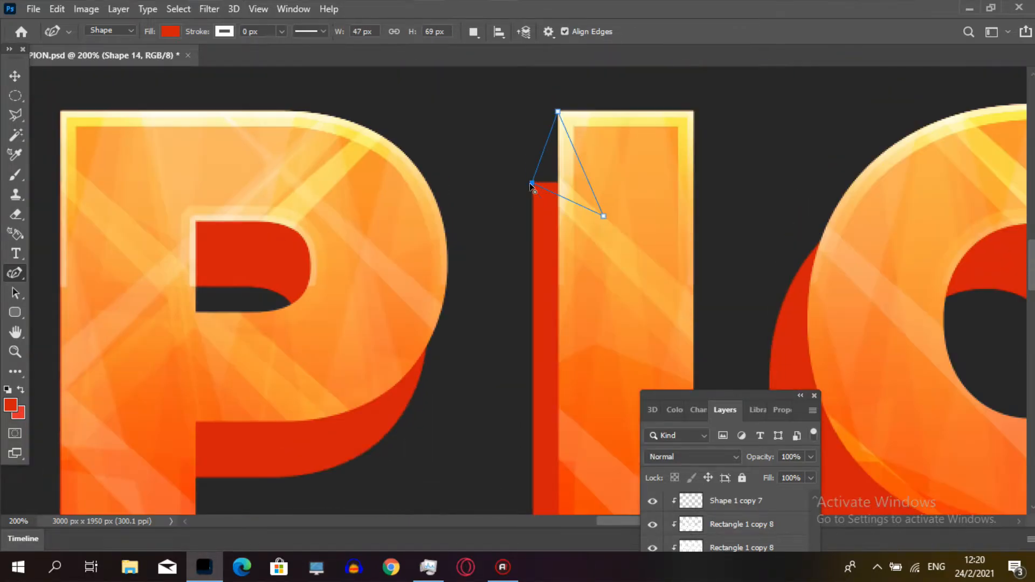
click(531, 183)
- Draw red filler shapes at the I's lower-right corner and the N's upper-left corner
drag(1031, 259, 1031, 288)
click(695, 289)
drag(722, 395, 392, 314)
click(758, 140)
click(776, 248)
- Draw a red triangle about 61 × 60 px joining the lower-right corner of the N's left stem to its extrusion
drag(1032, 256, 1031, 301)
click(813, 228)
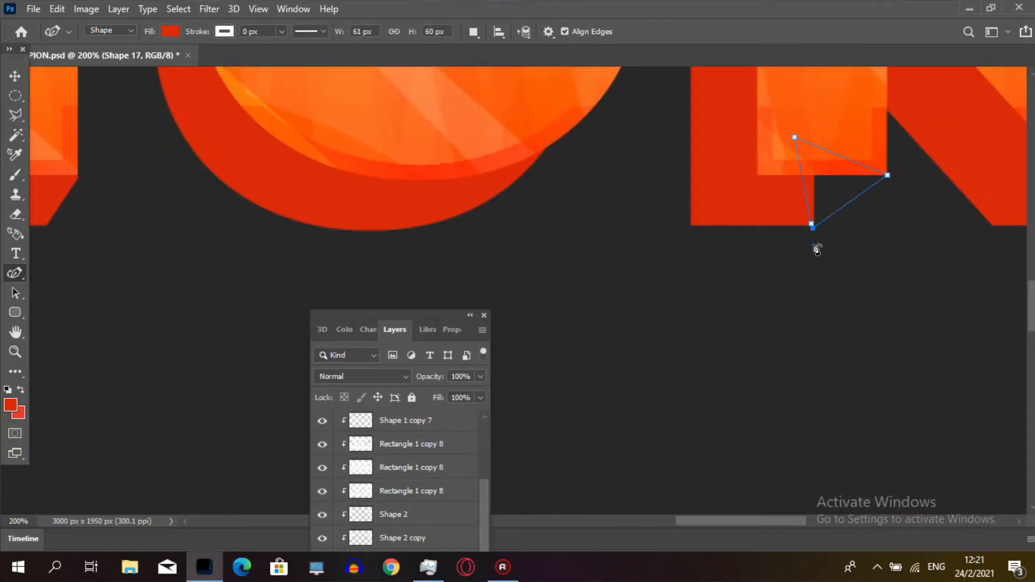
click(811, 224)
- Draw red filler shapes at the upper-left corner of the N's right stem and at the N's lower-right corner
scroll(813, 228, up, 7)
scroll(701, 231, right, 7)
click(588, 221)
click(699, 281)
click(667, 150)
click(588, 221)
scroll(647, 242, down, 5)
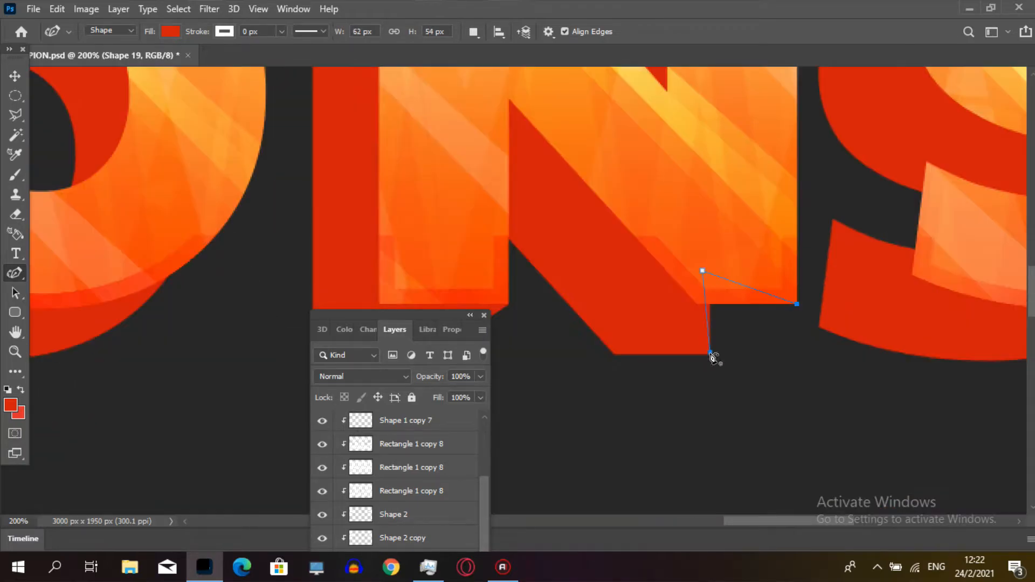
click(796, 304)
- Draw a red shape joining the tip of the S's lower-left terminal to its extrusion corner
click(832, 221)
click(928, 161)
click(915, 262)
click(832, 221)
- Draw a red shape about 84 × 70 px from the lower corner of the S's upper terminal to the letter's body
drag(780, 522, 820, 521)
drag(1032, 291, 1031, 262)
click(921, 269)
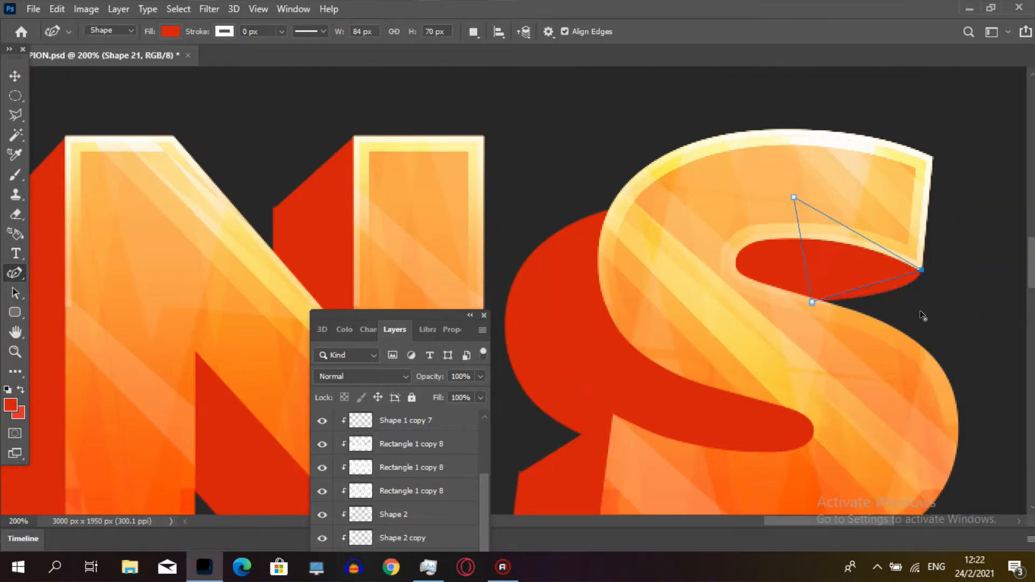
click(13, 76)
click(15, 352)
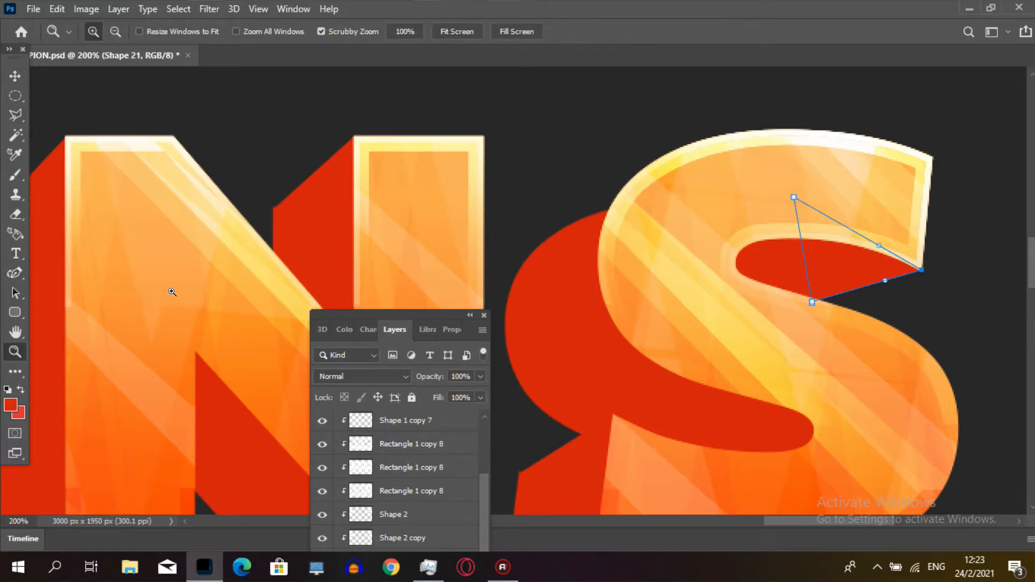
alt+click(183, 260)
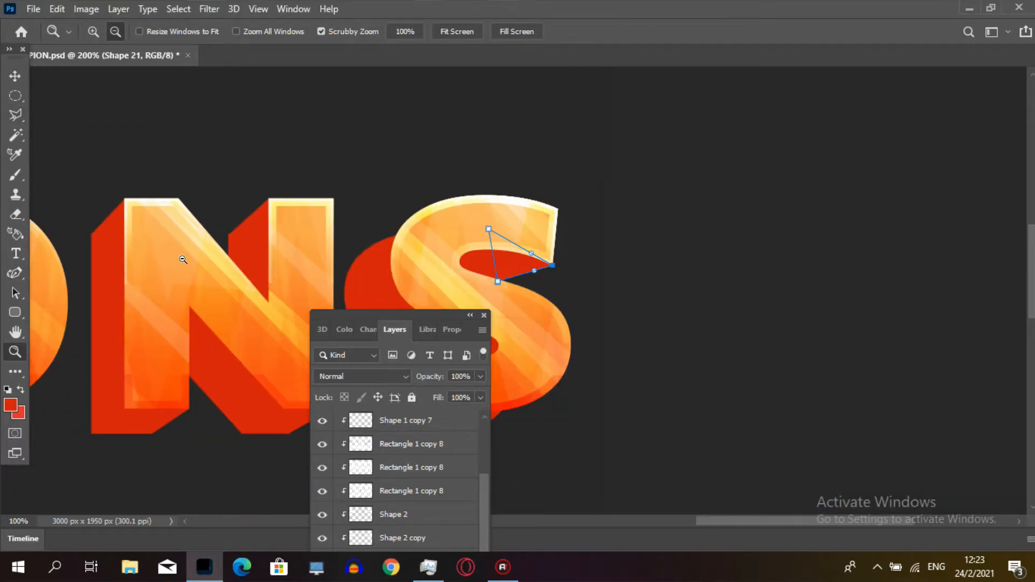
- Examine the extrusion across the lettering for remaining gaps, ending with a close look at the underside of the C
alt+click(183, 259)
alt+click(183, 259)
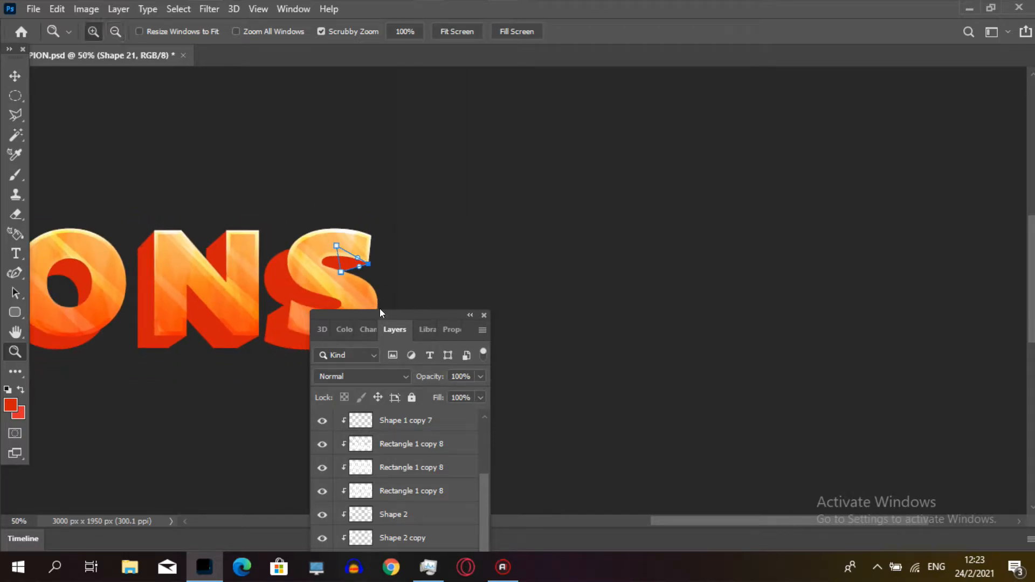
drag(377, 317, 250, 338)
drag(709, 526, 502, 520)
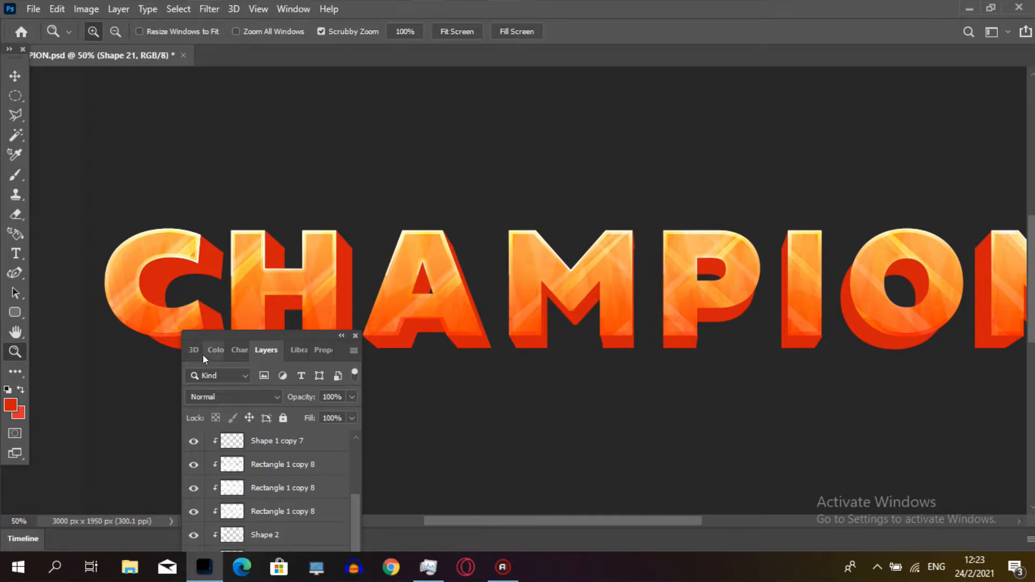
click(129, 342)
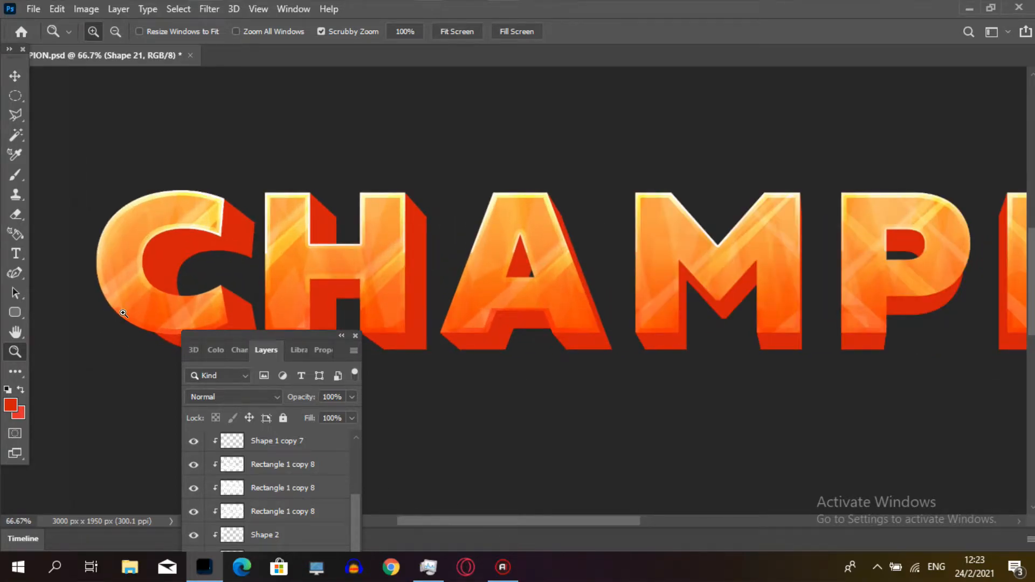
click(124, 313)
click(124, 313)
drag(217, 333, 338, 537)
click(218, 391)
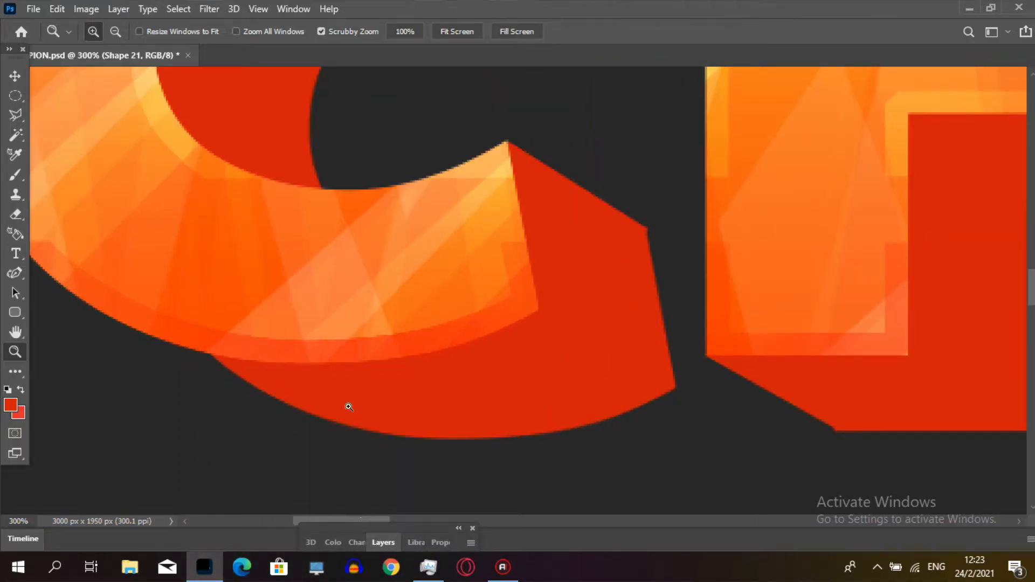
drag(338, 521, 56, 472)
- Draw a red filler shape about 152 × 66 px with the Curvature Pen tool, joining the C's lower-left edge to its extrusion
click(15, 273)
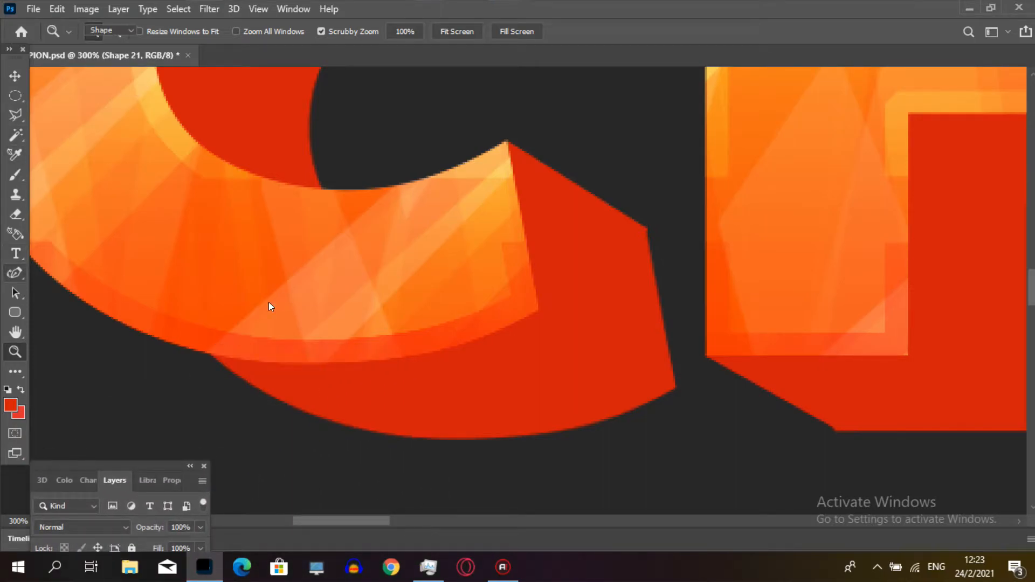
click(137, 303)
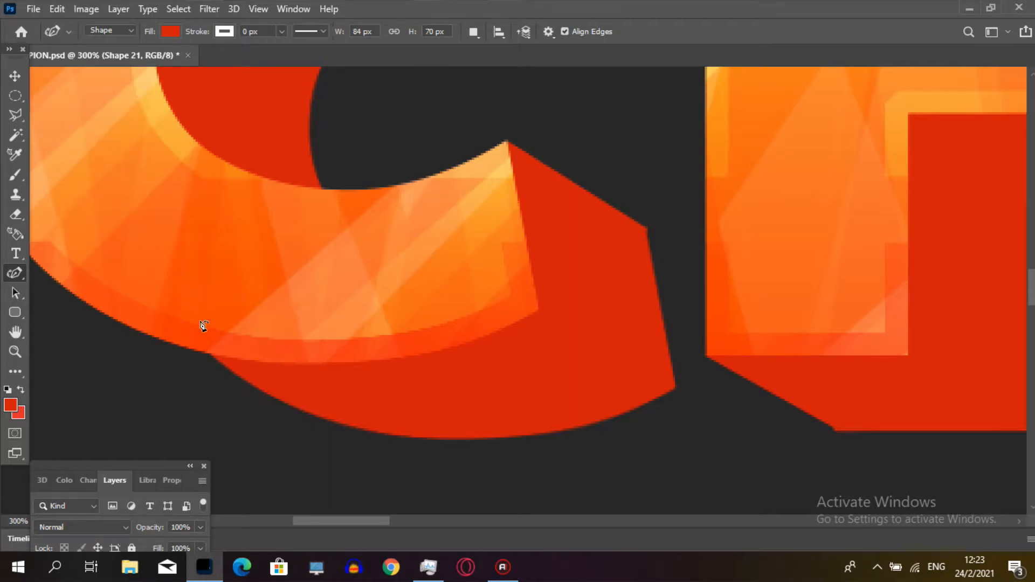
click(211, 353)
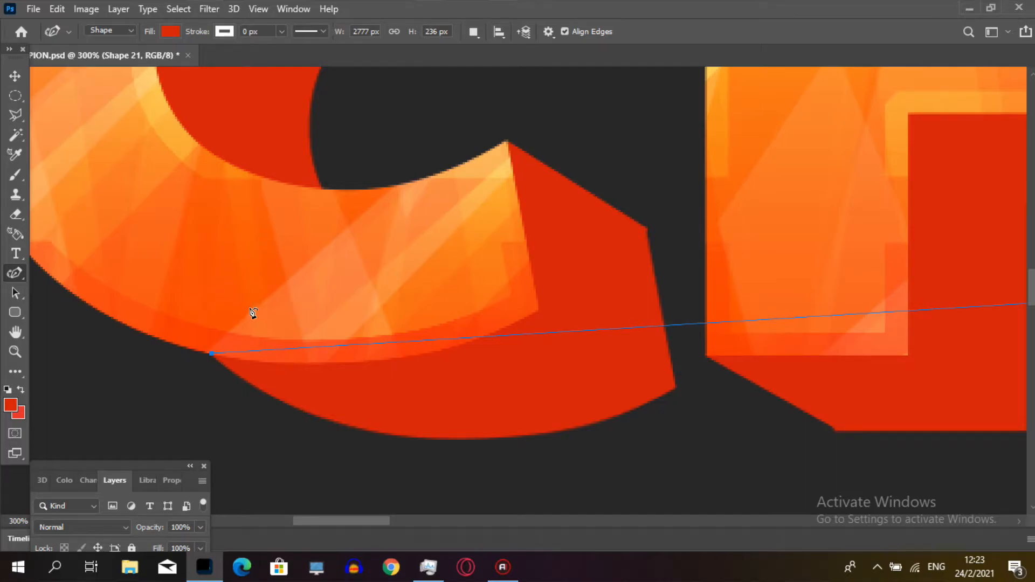
key(ctrl+z)
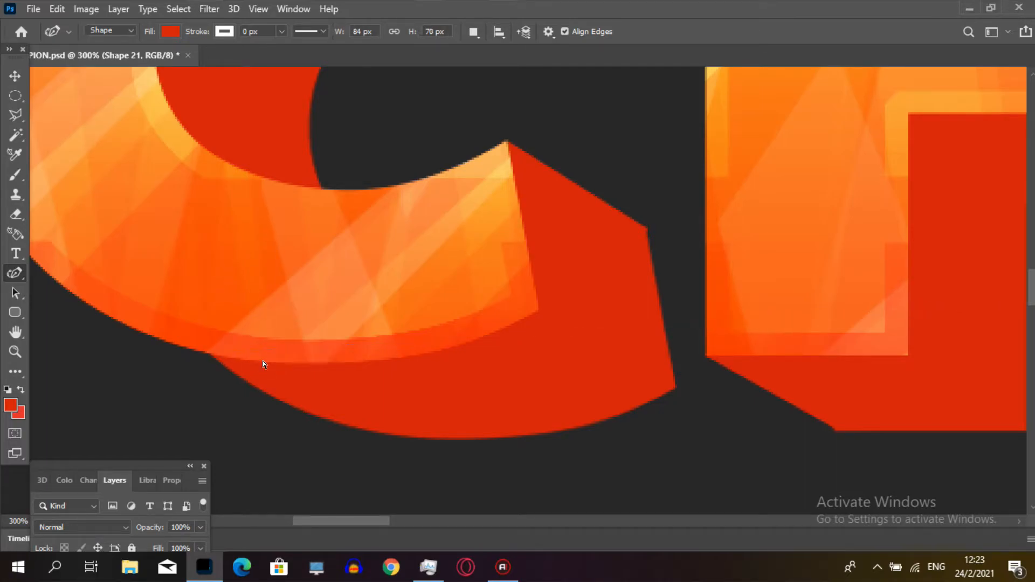
click(213, 354)
click(412, 437)
click(65, 288)
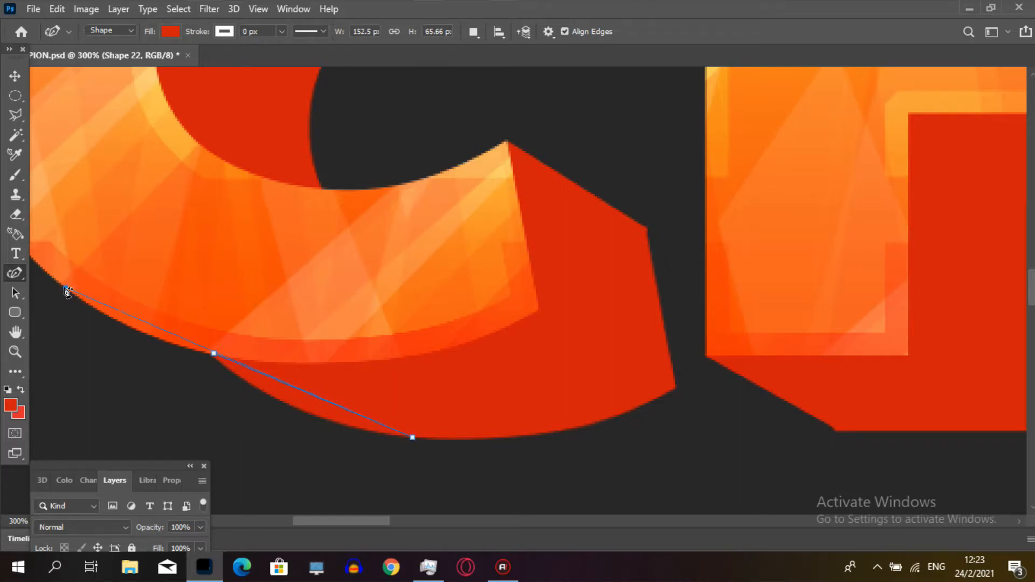
click(214, 354)
- Bend the C filler's outer edge into a smooth curve and extend its upper end along the letter, to about 156 × 70 px
drag(213, 354, 207, 369)
drag(139, 319, 138, 322)
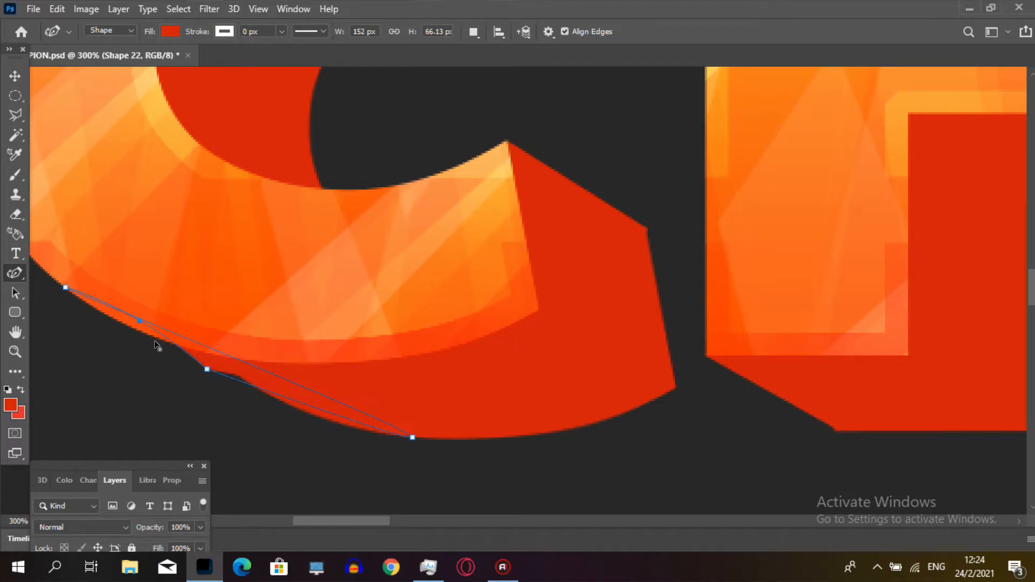
key(Delete)
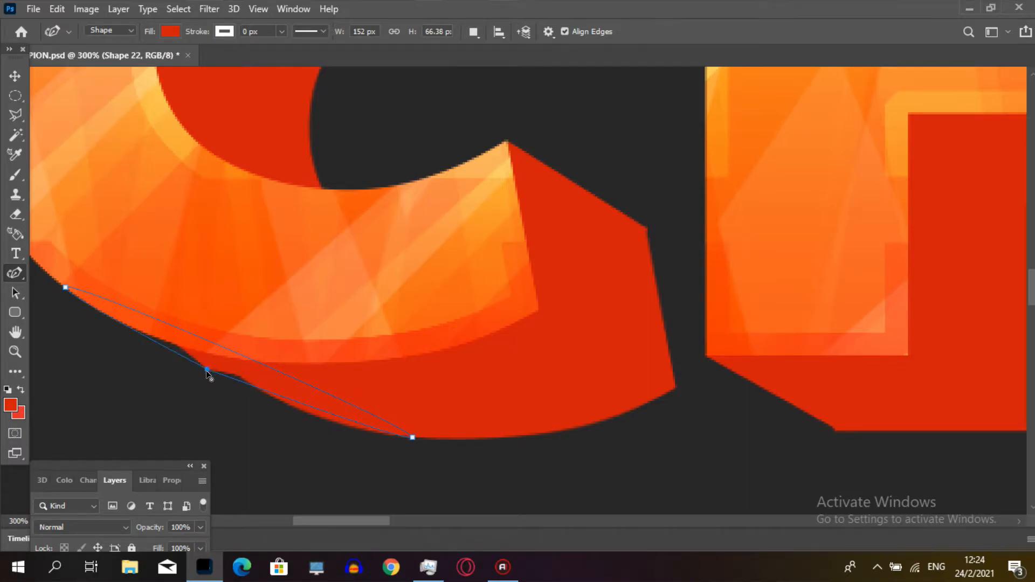
click(412, 437)
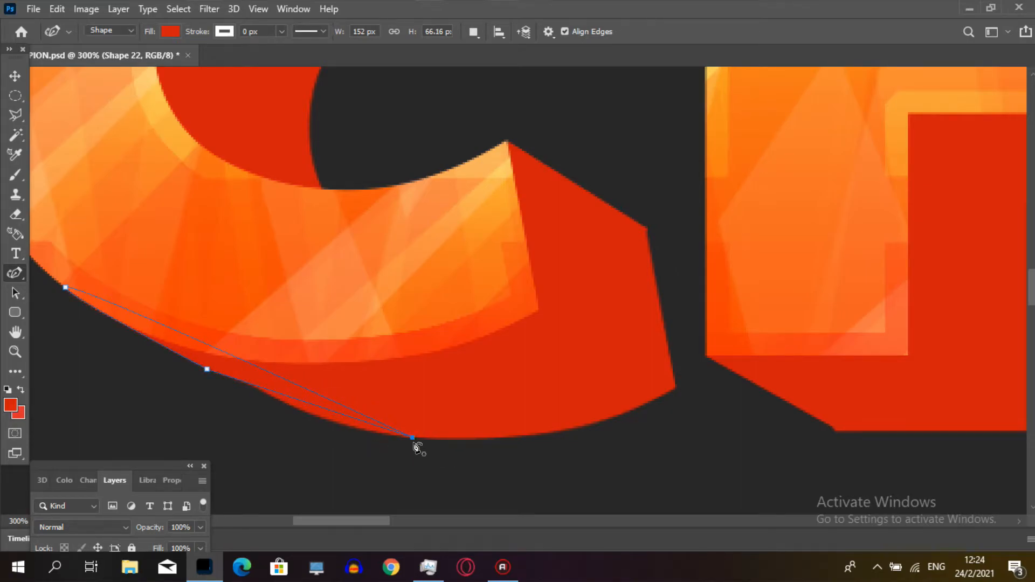
click(66, 287)
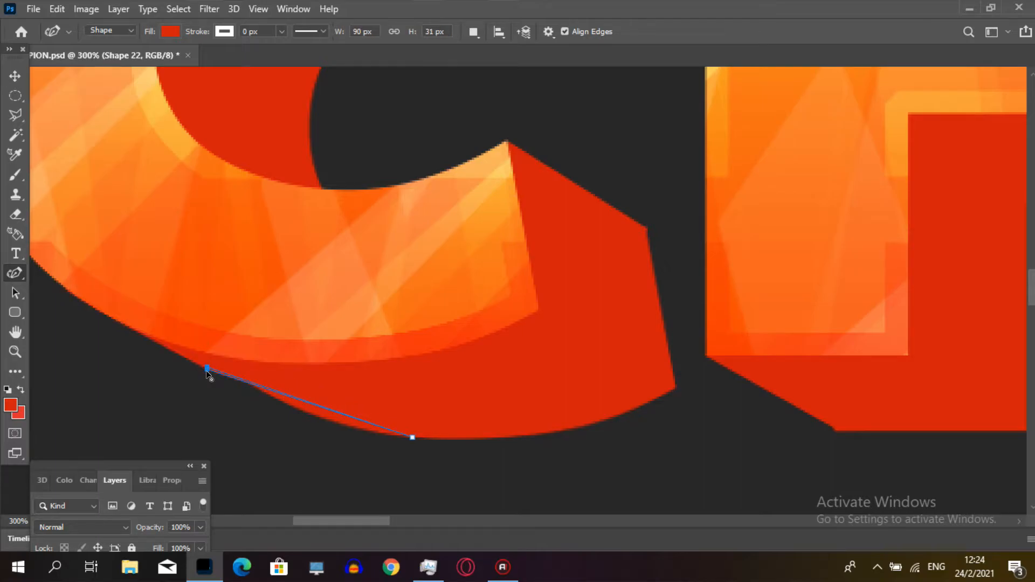
key(ctrl+z)
double_click(207, 370)
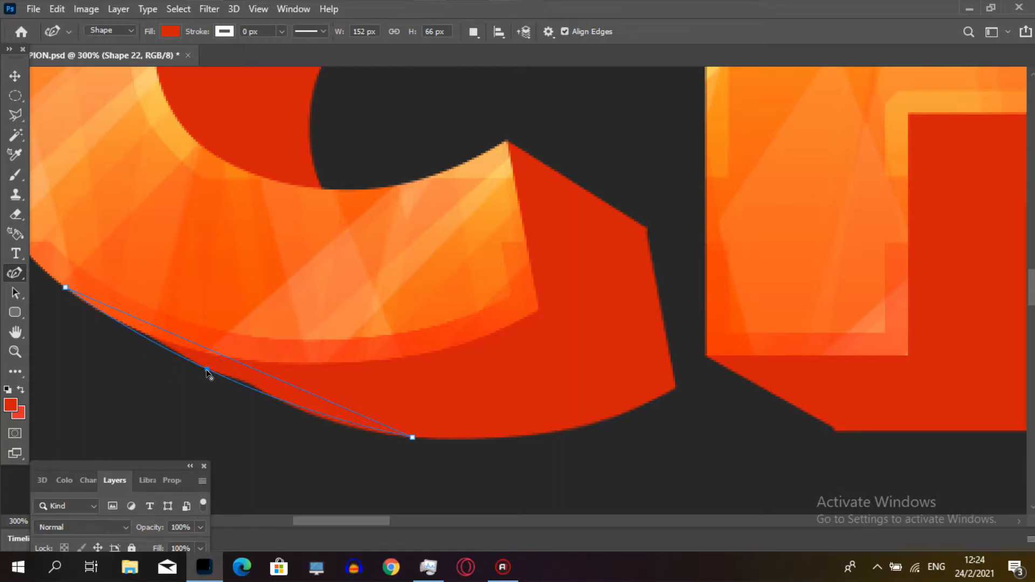
mouse_move(207, 370)
mouse_down()
mouse_move(198, 372)
mouse_move(210, 371)
mouse_move(208, 382)
mouse_move(194, 379)
mouse_up()
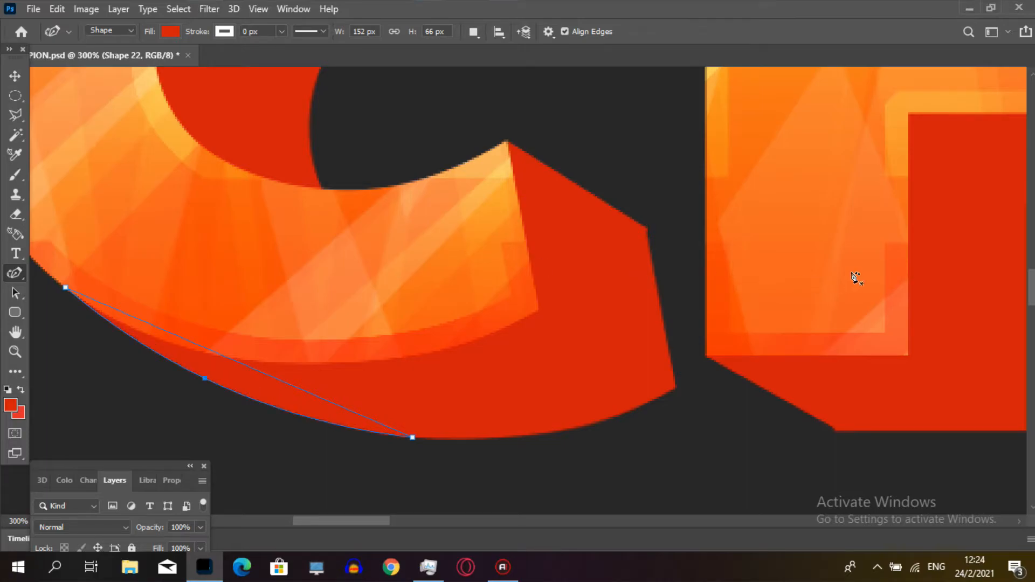
drag(65, 287, 55, 279)
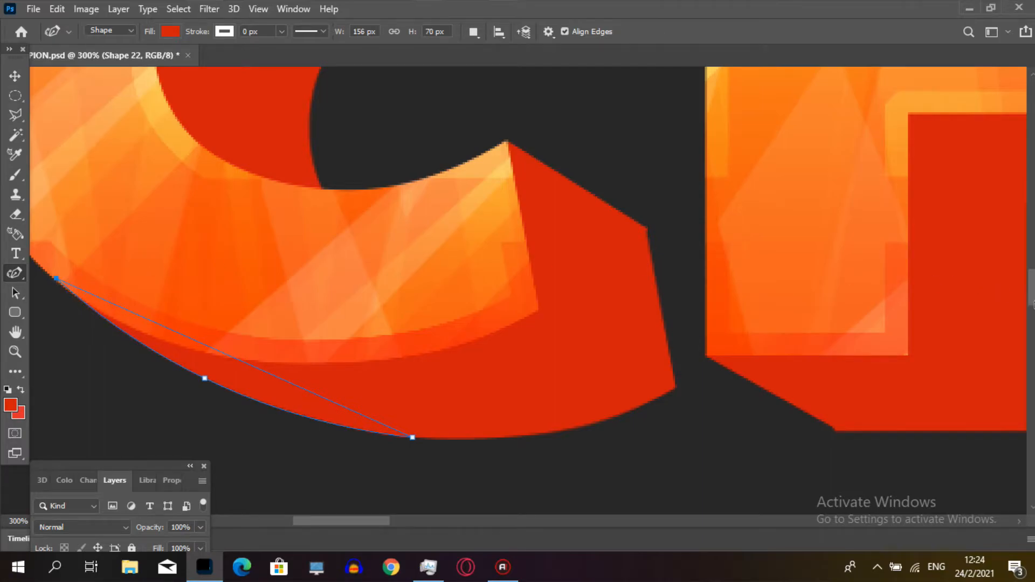
- Draw a red filler shape about 34 × 94 px joining the lower-right edge of the P's bowl to its extrusion
mouse_move(1032, 273)
mouse_down()
mouse_move(1032, 239)
mouse_move(1032, 254)
mouse_up()
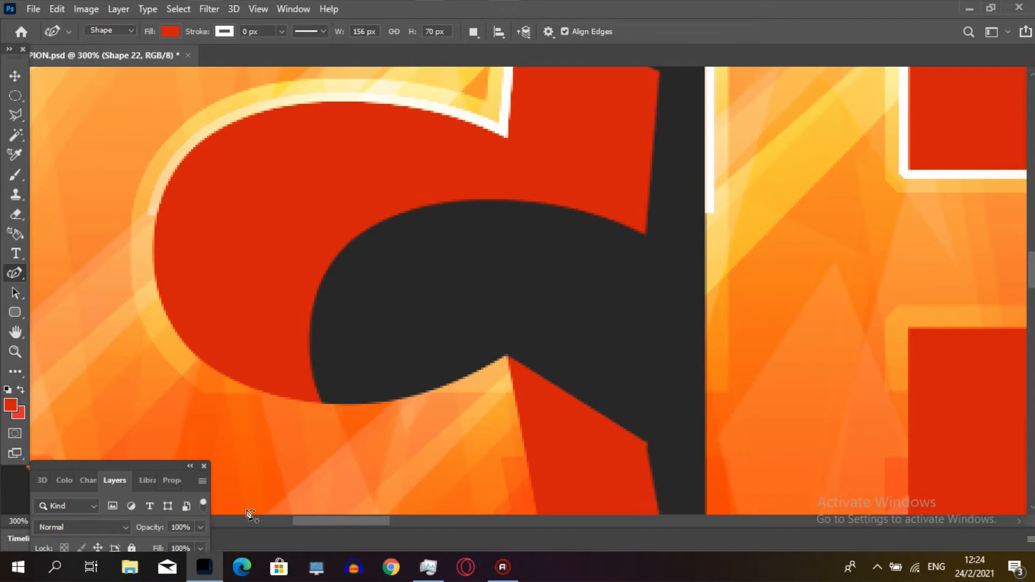
drag(361, 520, 657, 508)
click(651, 412)
click(729, 200)
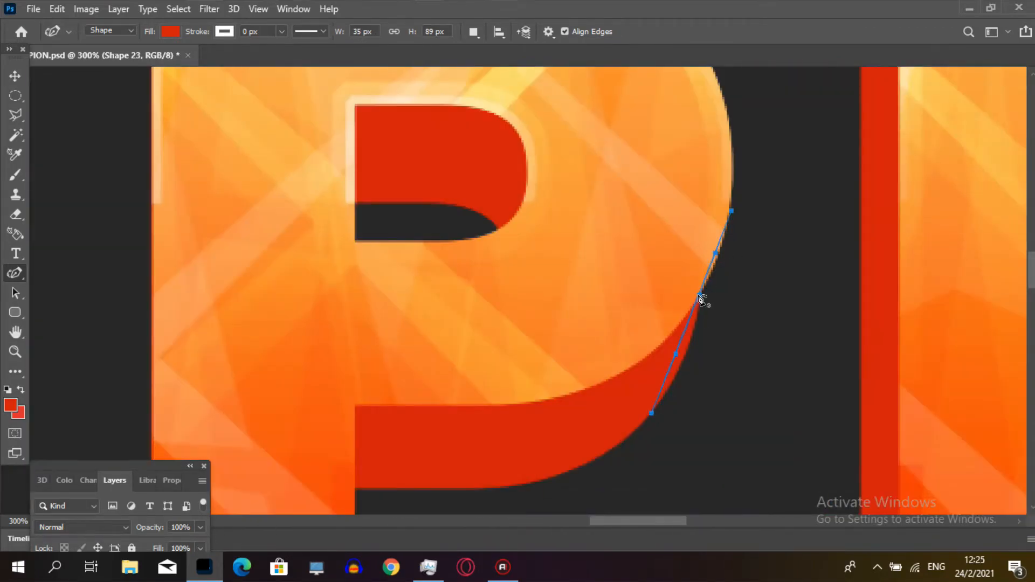
click(701, 324)
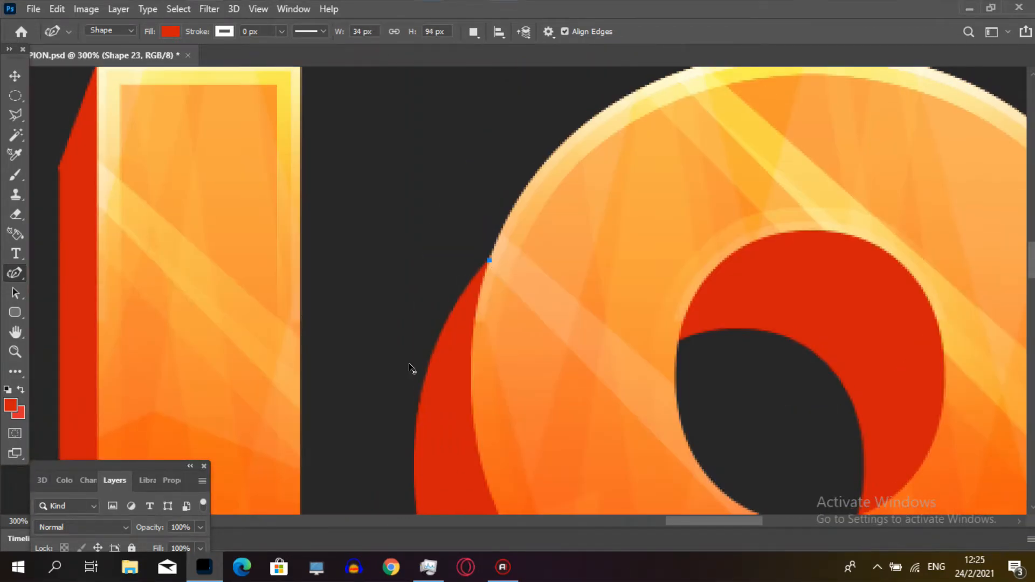
- Draw red filler shapes at the O's upper-left edge and, about 95 × 99 px, at its lower-right edge
click(489, 266)
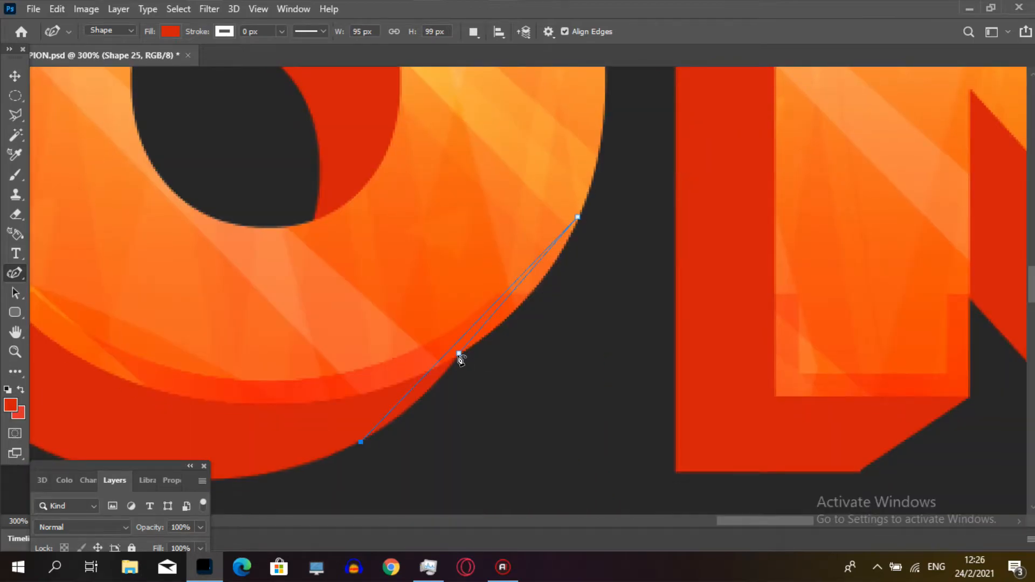
click(459, 353)
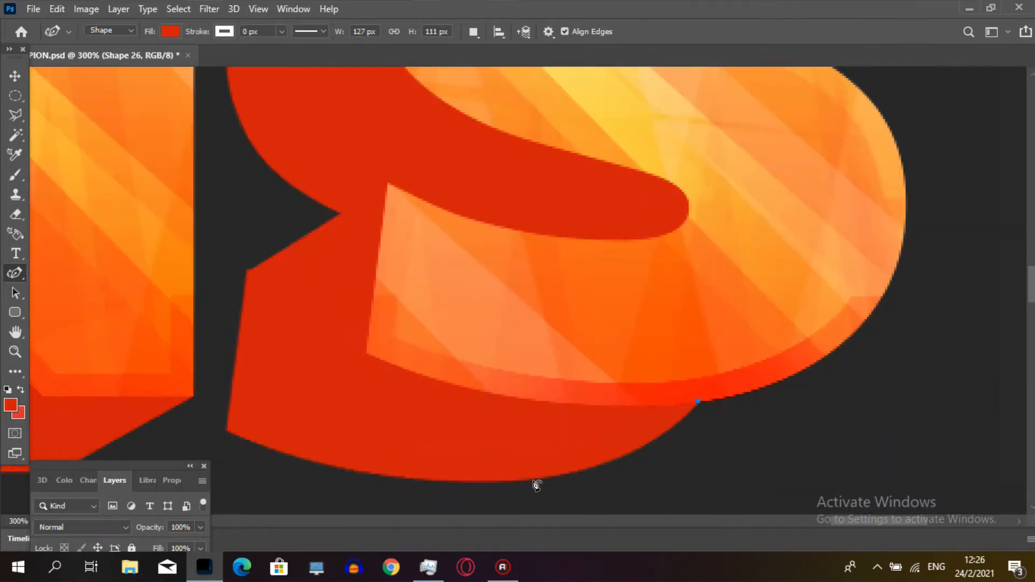
- Draw a red filler shape joining the S's lower-right curve to the underside of its extrusion
click(533, 480)
click(697, 401)
click(887, 290)
click(533, 480)
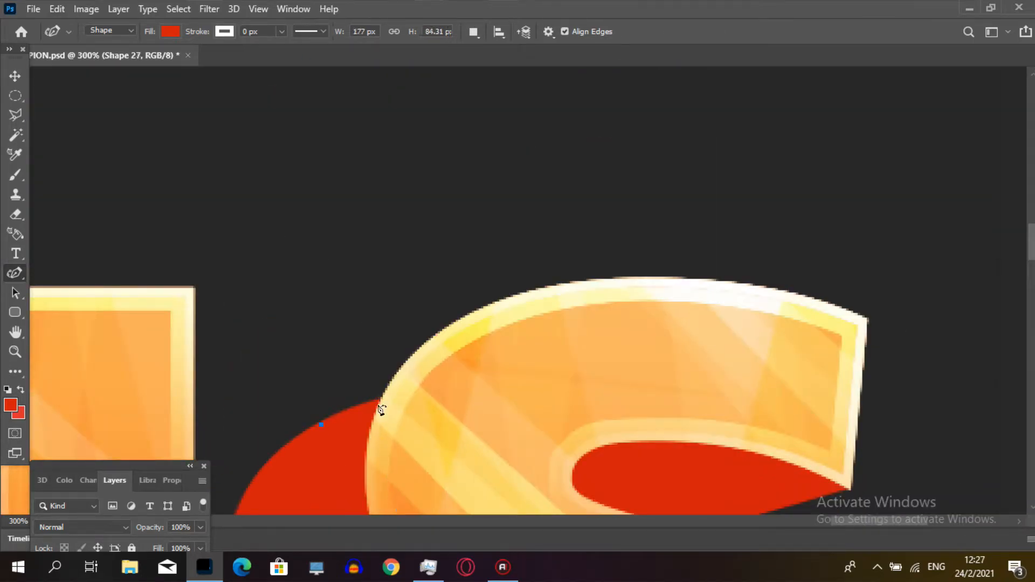
- Draw a curved red filler shape about 143 × 83 px joining the S's upper-left edge to its extrusion
click(383, 399)
drag(384, 398, 398, 349)
drag(581, 279, 583, 281)
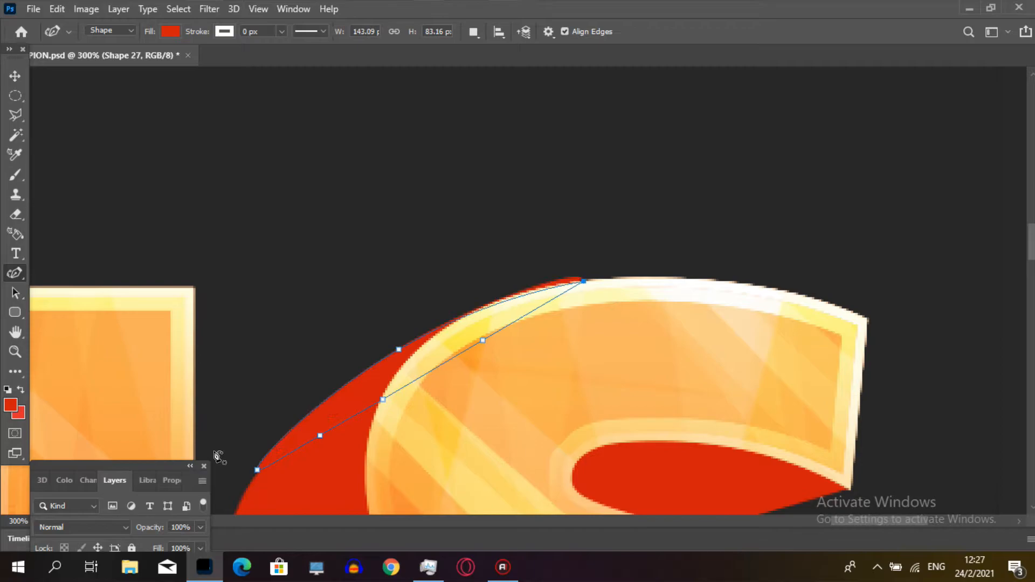
drag(256, 471, 250, 481)
click(15, 76)
- Examine the filled extrusion across the whole CHAMPIONS word
click(15, 352)
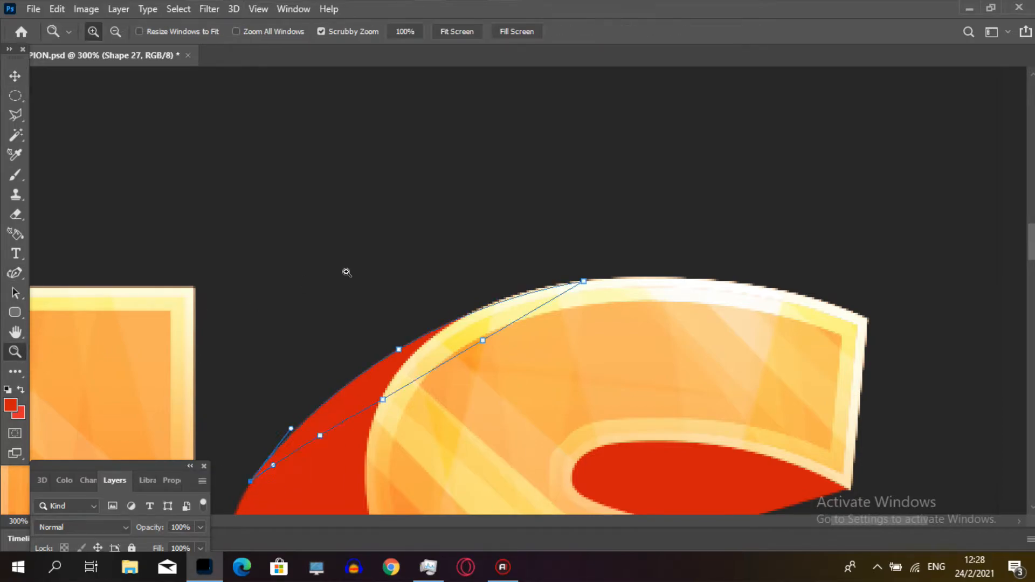
alt+click(383, 270)
alt+click(384, 270)
alt+click(384, 270)
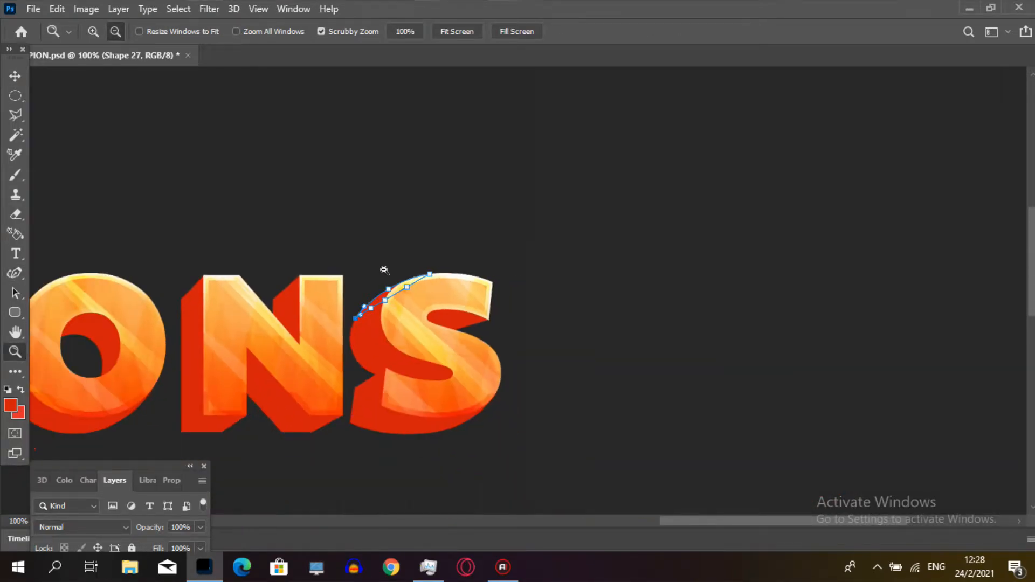
drag(697, 518, 567, 525)
alt+click(525, 458)
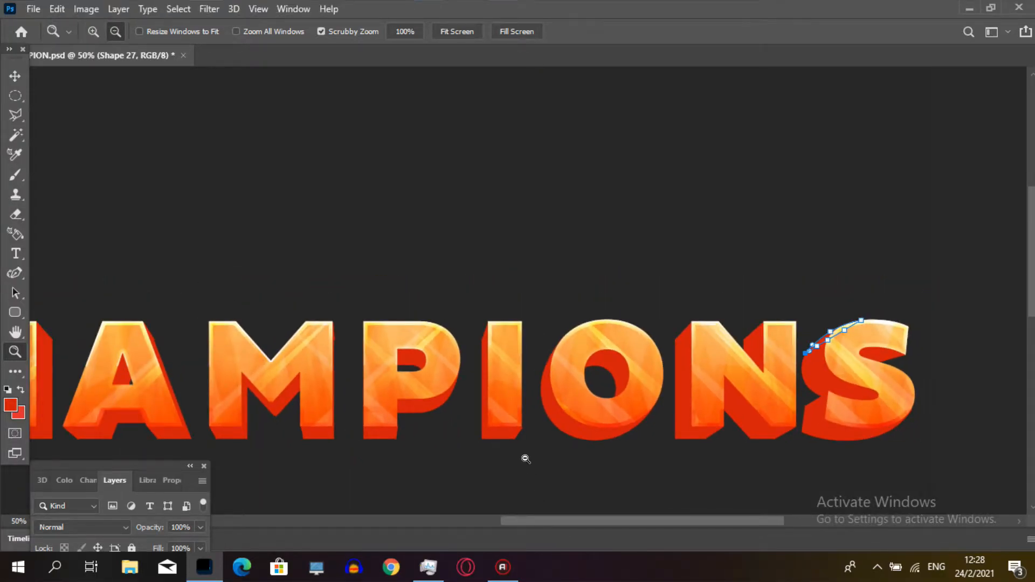
alt+click(526, 458)
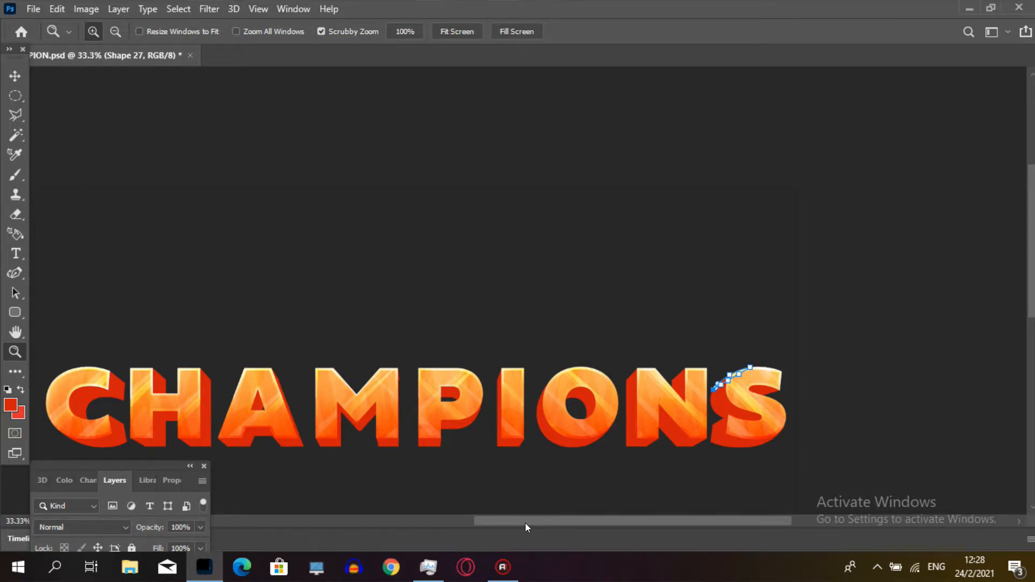
drag(531, 525, 487, 523)
- Merge the layers from Shape 27 down to CHAMPIONS copy 4 into a single extrusion layer
drag(101, 466, 71, 82)
drag(172, 247, 176, 377)
drag(128, 81, 128, 45)
drag(176, 340, 178, 492)
click(81, 462)
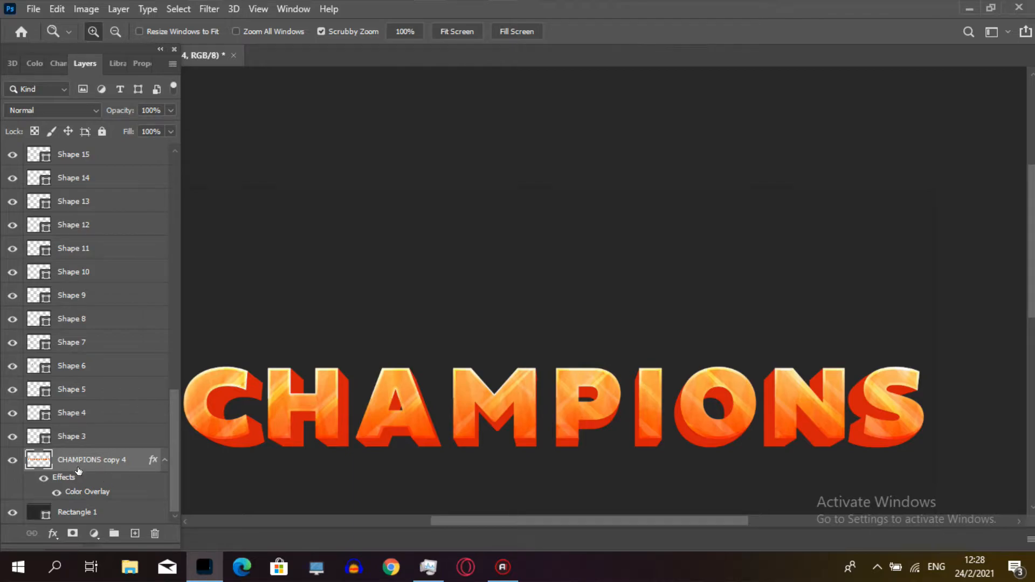
drag(174, 415, 172, 289)
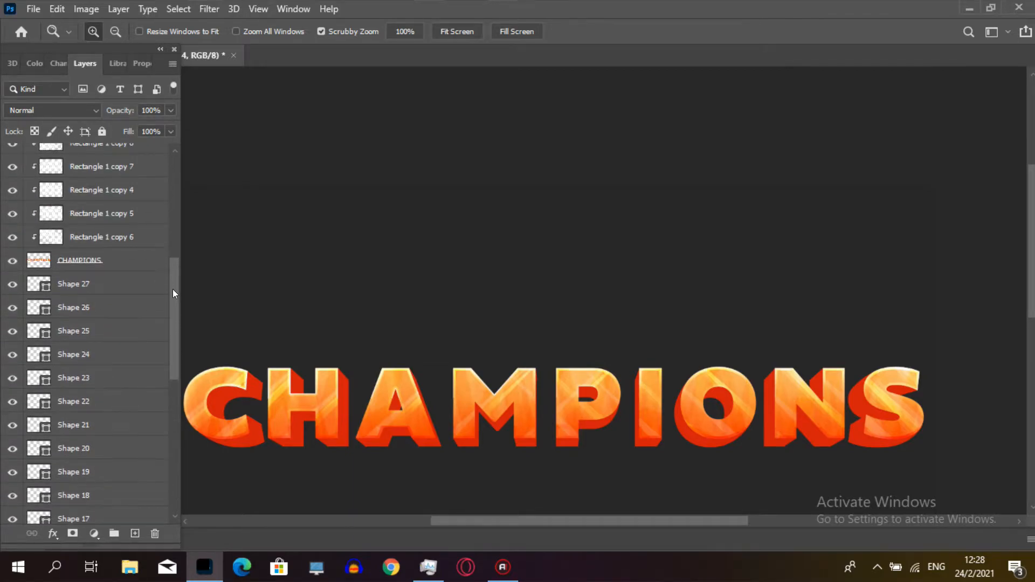
click(92, 285)
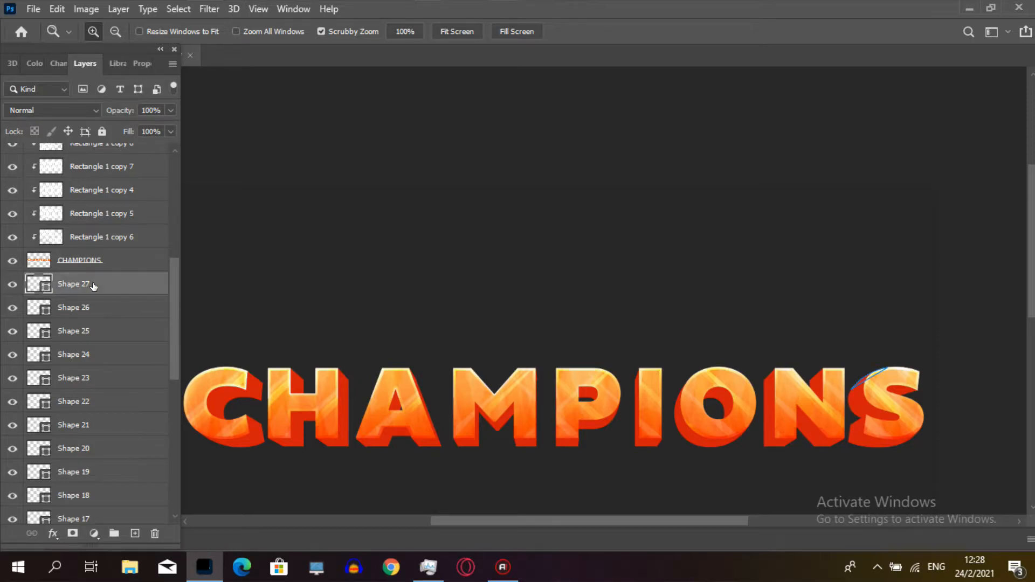
drag(171, 301, 180, 474)
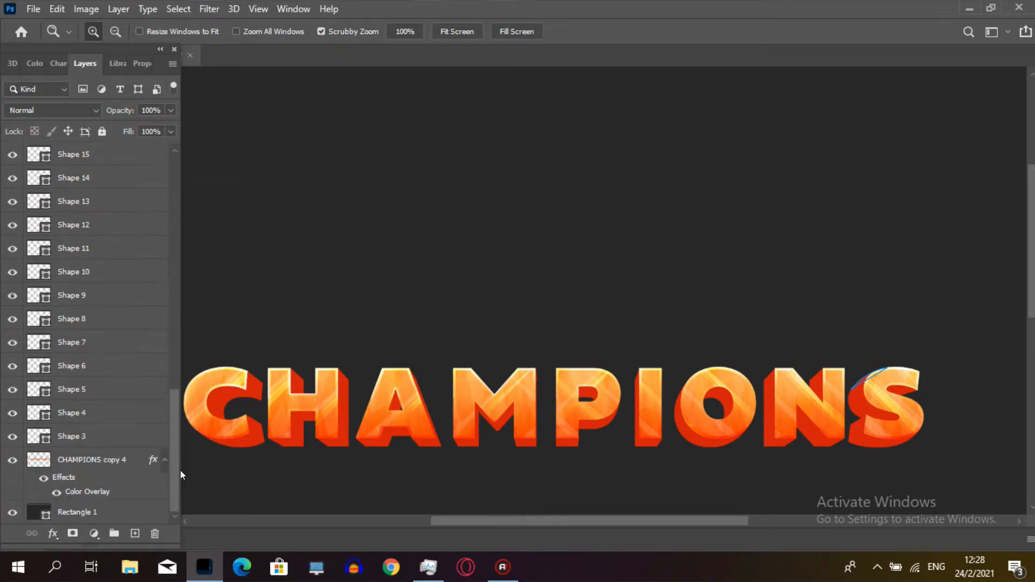
shift+click(103, 470)
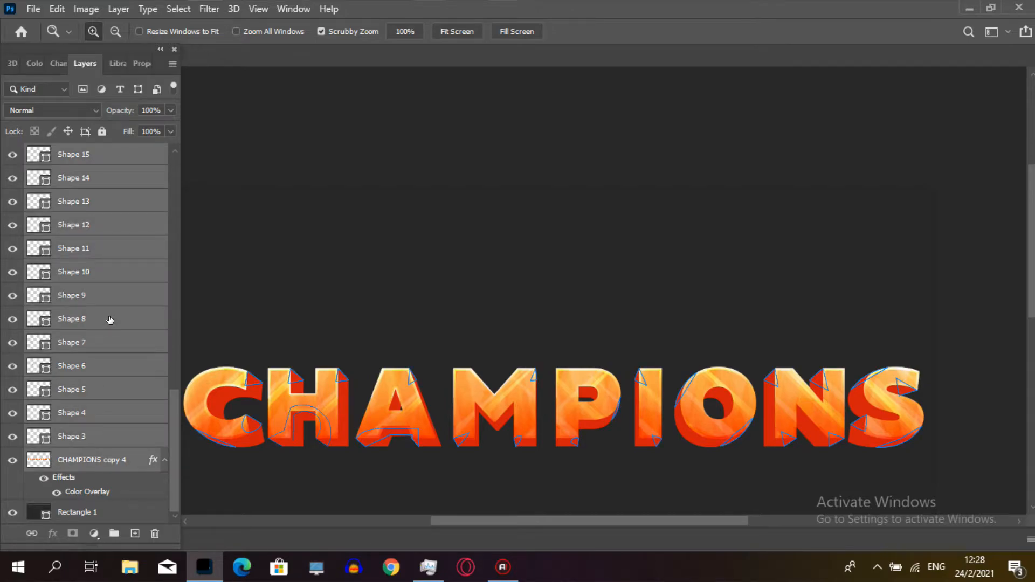
key(ctrl+e)
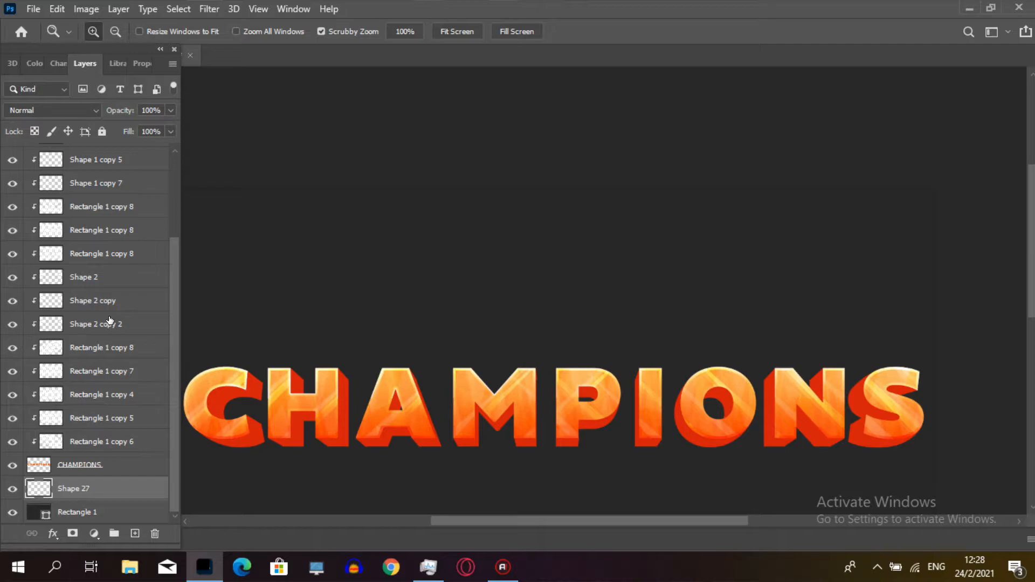
drag(45, 46, 127, 88)
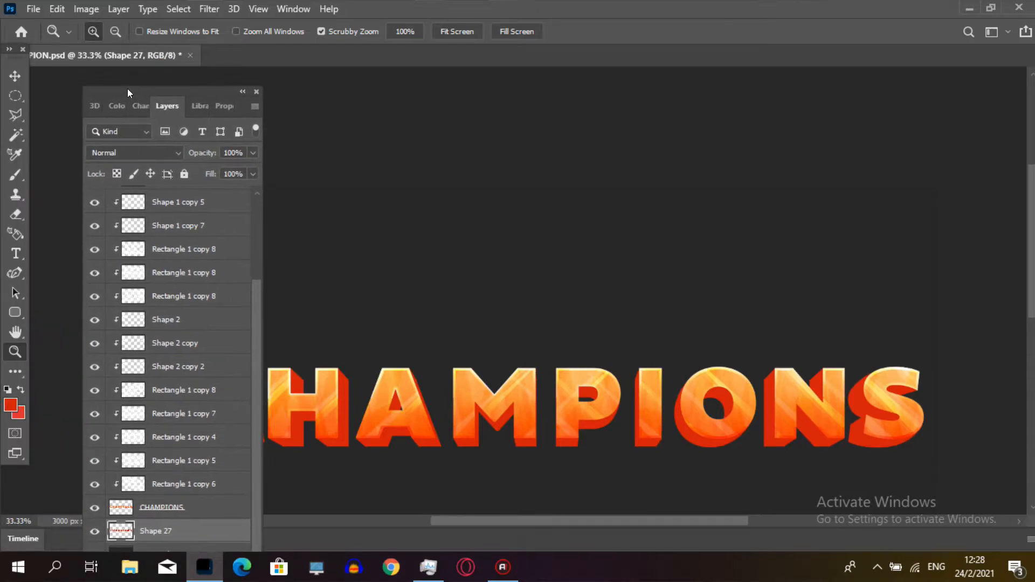
click(14, 76)
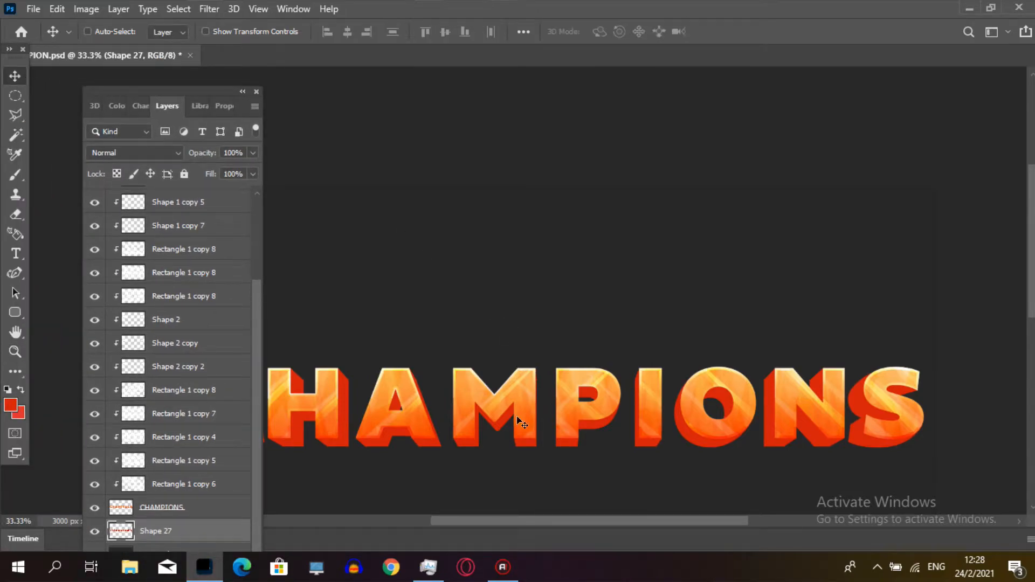
drag(507, 413, 509, 394)
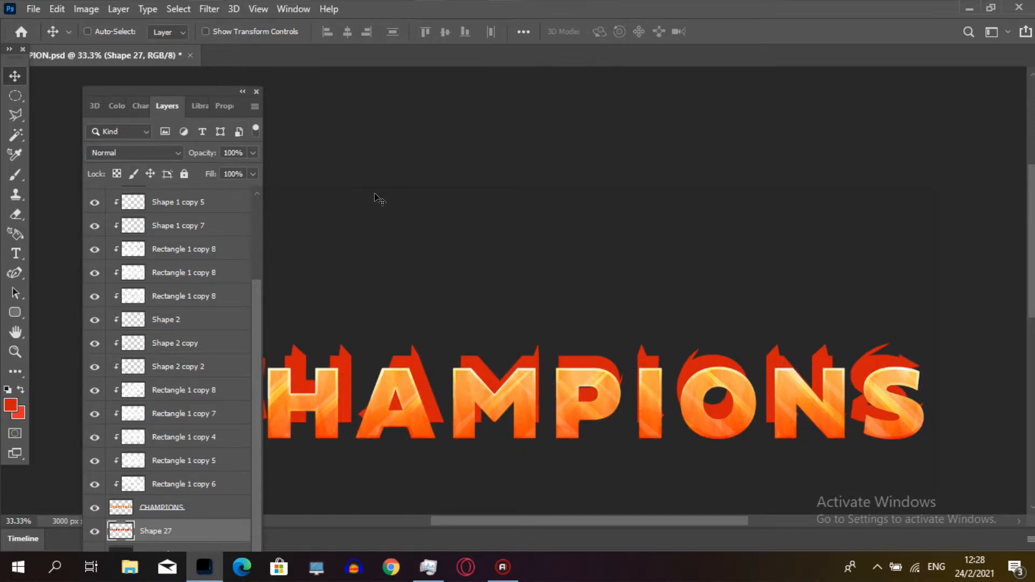
key(ctrl)
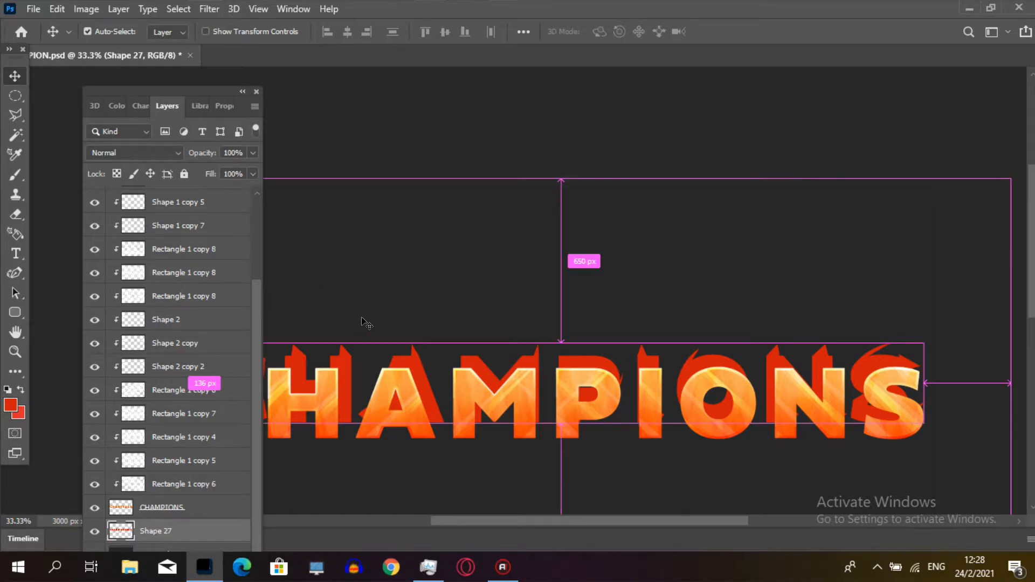
key(ctrl+z)
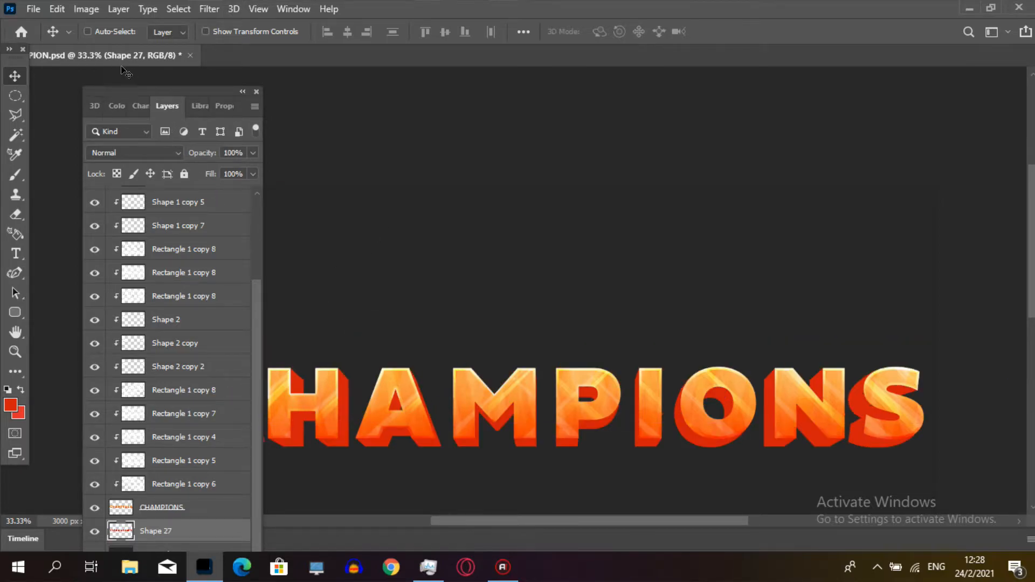
- Hide the clipped effect layers from Rectangle 1 copy 6 up to Layer 1, plus CHAMPIONS copy 2 and CHAMPIONS copy
drag(153, 92, 698, 81)
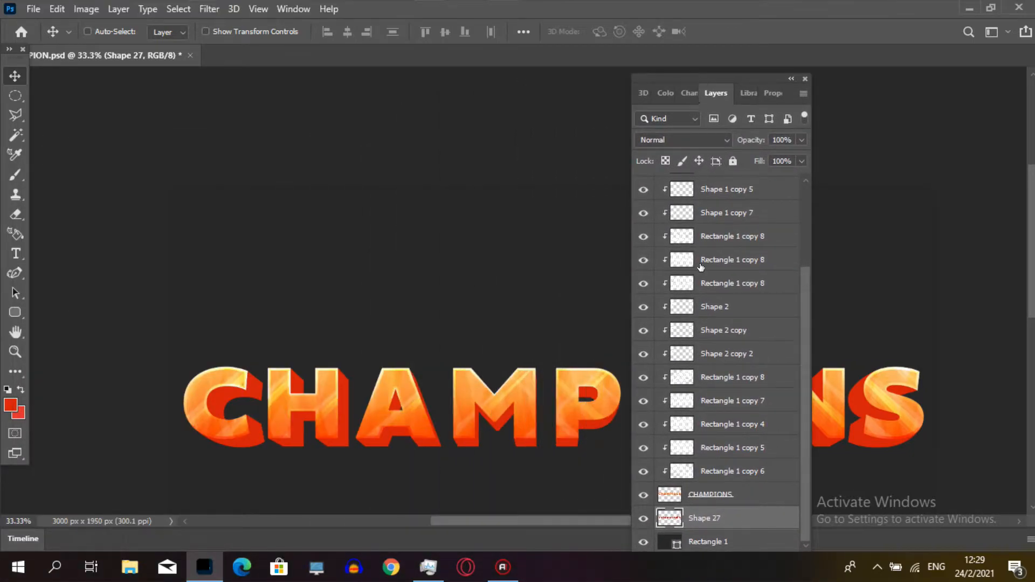
drag(642, 474, 643, 192)
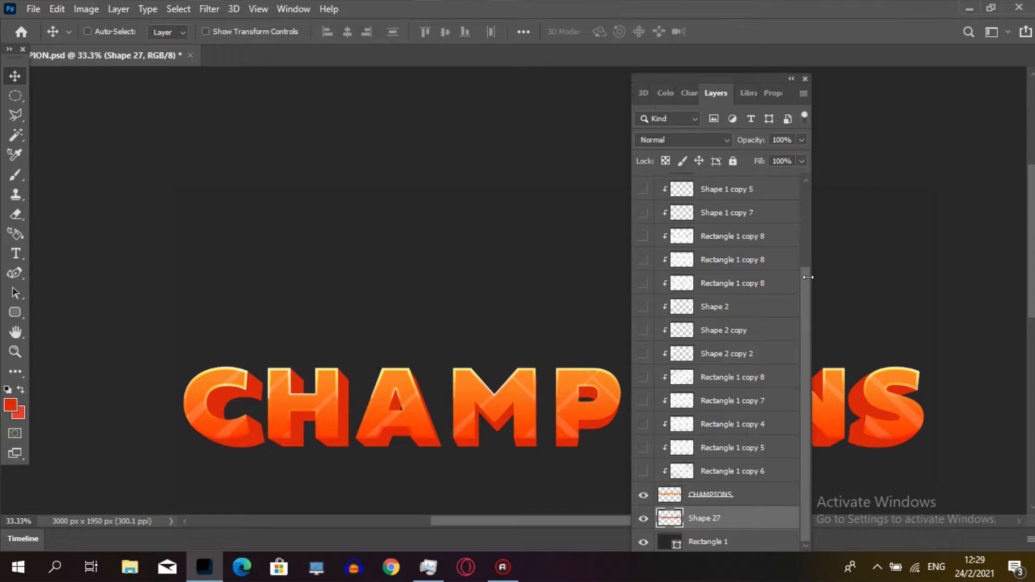
drag(807, 331, 802, 262)
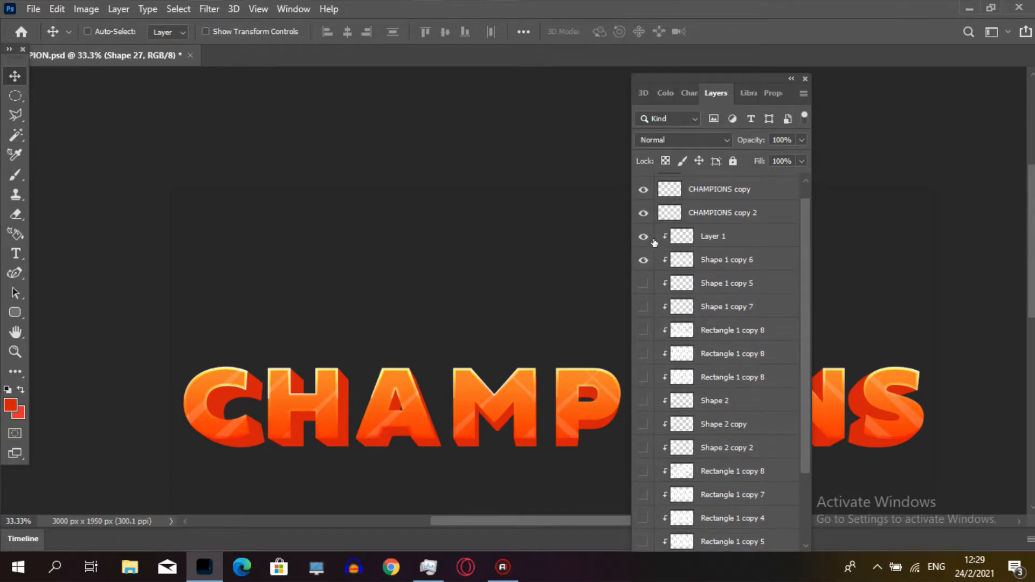
click(641, 253)
drag(642, 213, 643, 188)
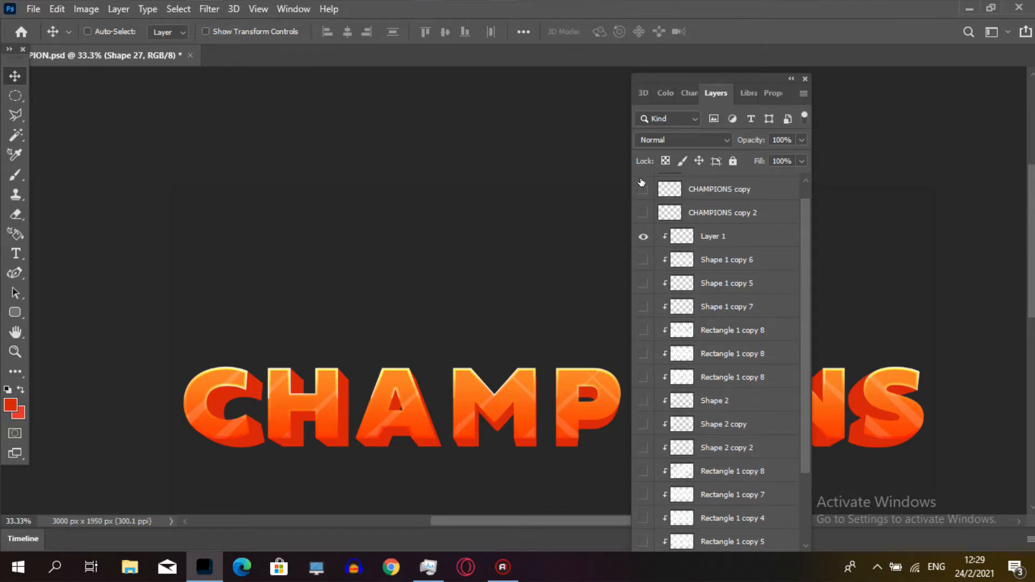
click(643, 236)
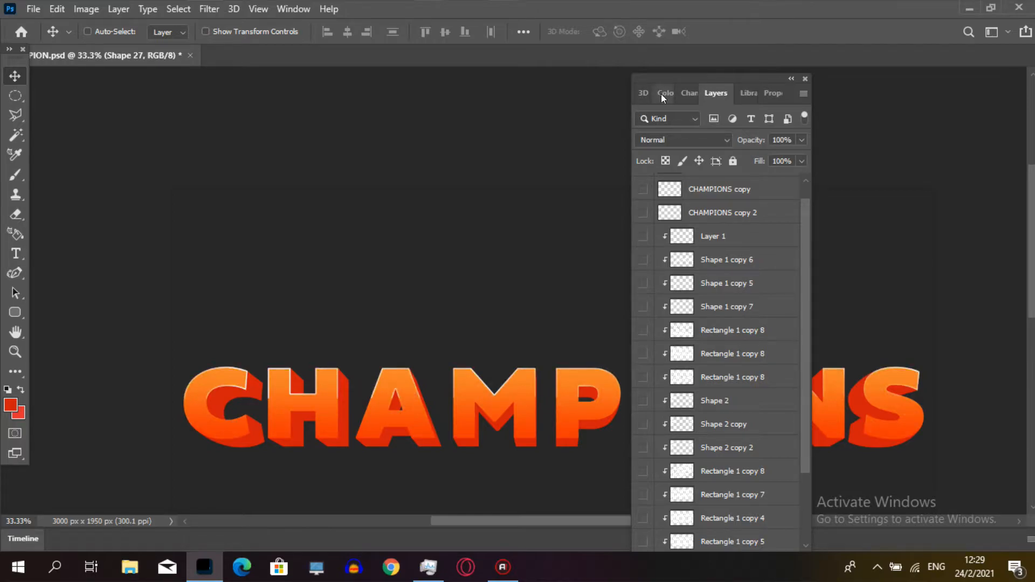
- Add two new empty layers directly above the Shape 27 extrusion layer
drag(661, 81, 899, 425)
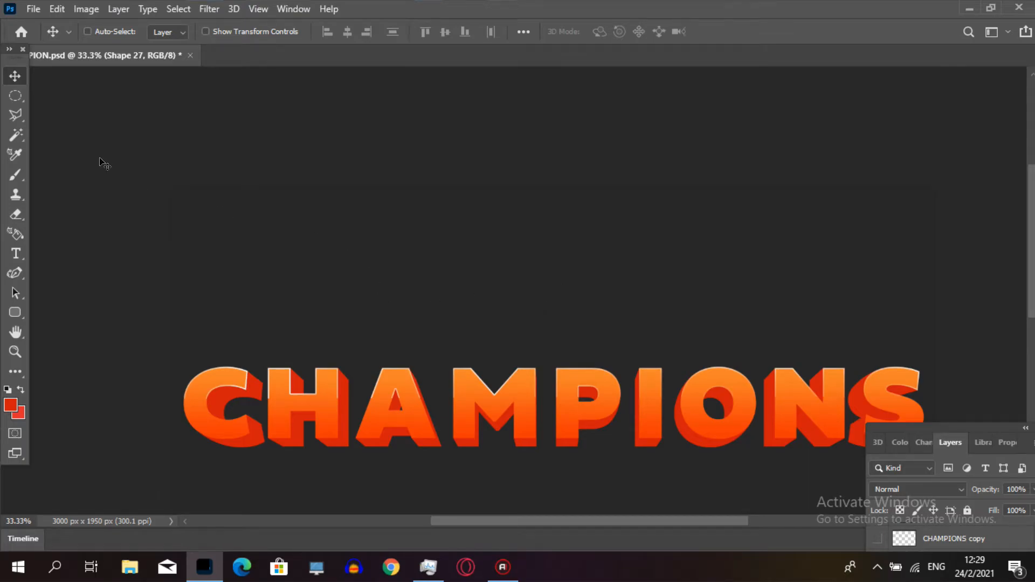
click(14, 356)
drag(385, 412, 492, 420)
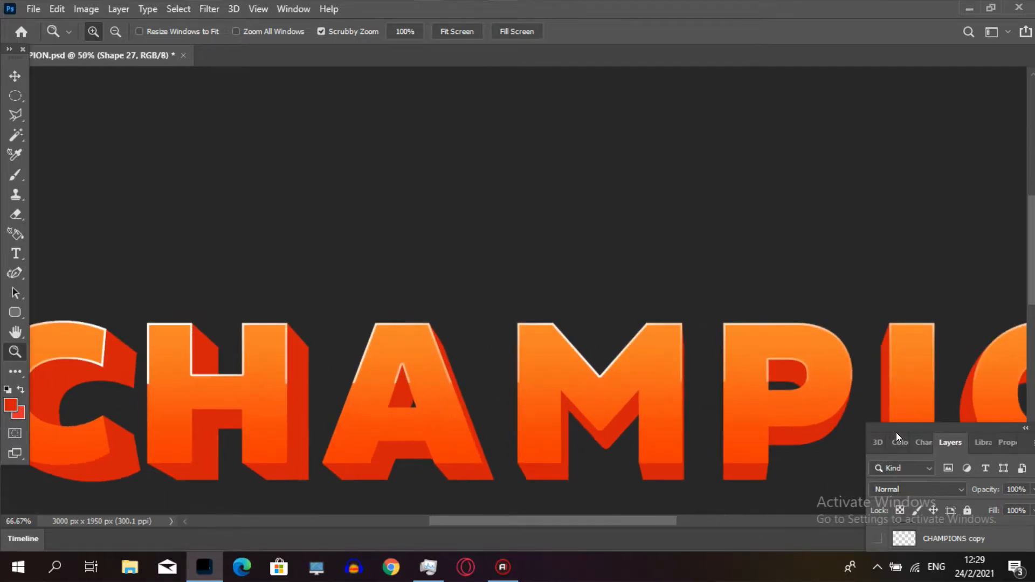
drag(912, 427, 872, 63)
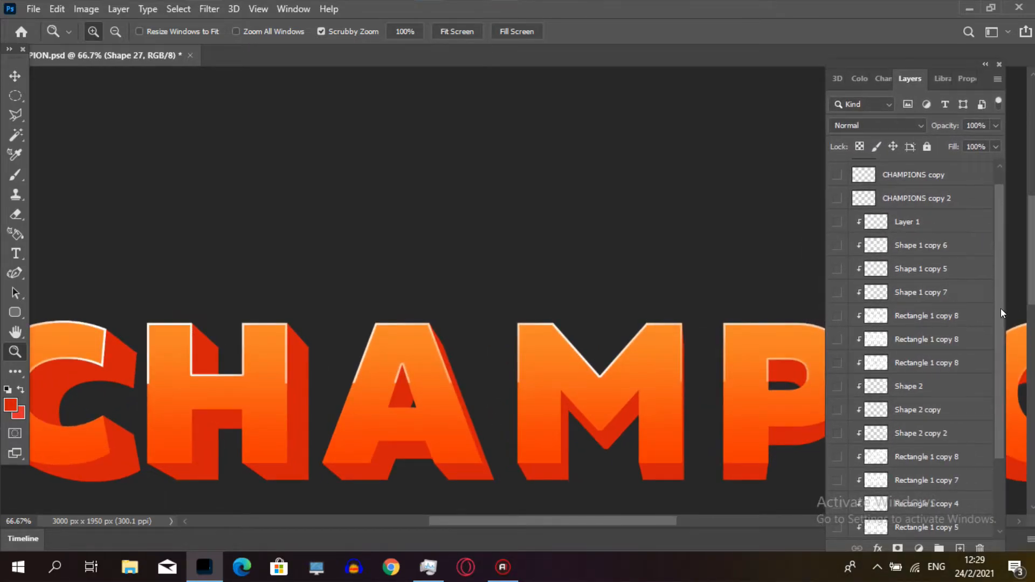
drag(1002, 312, 989, 464)
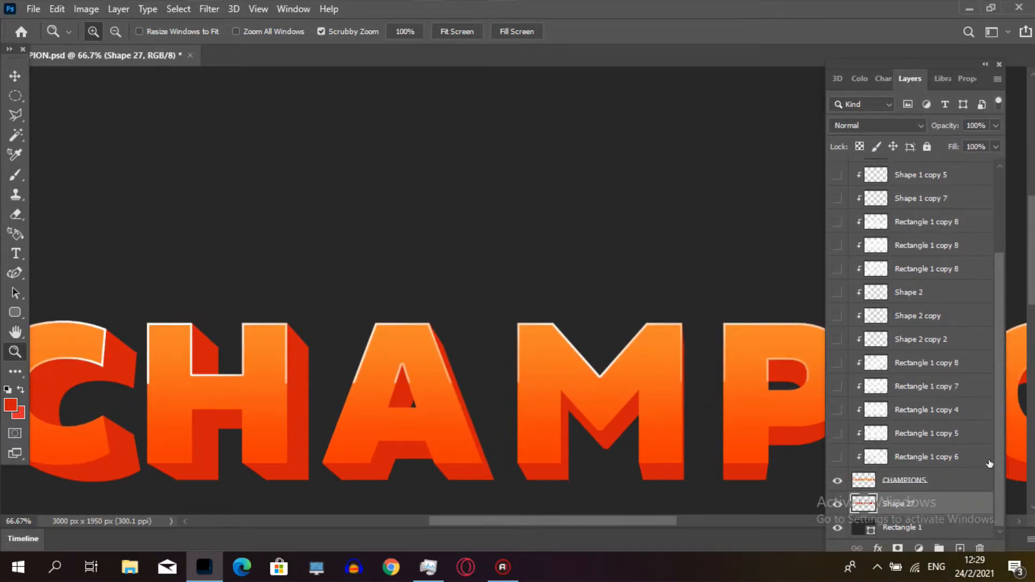
click(959, 547)
drag(868, 62, 812, 22)
click(904, 509)
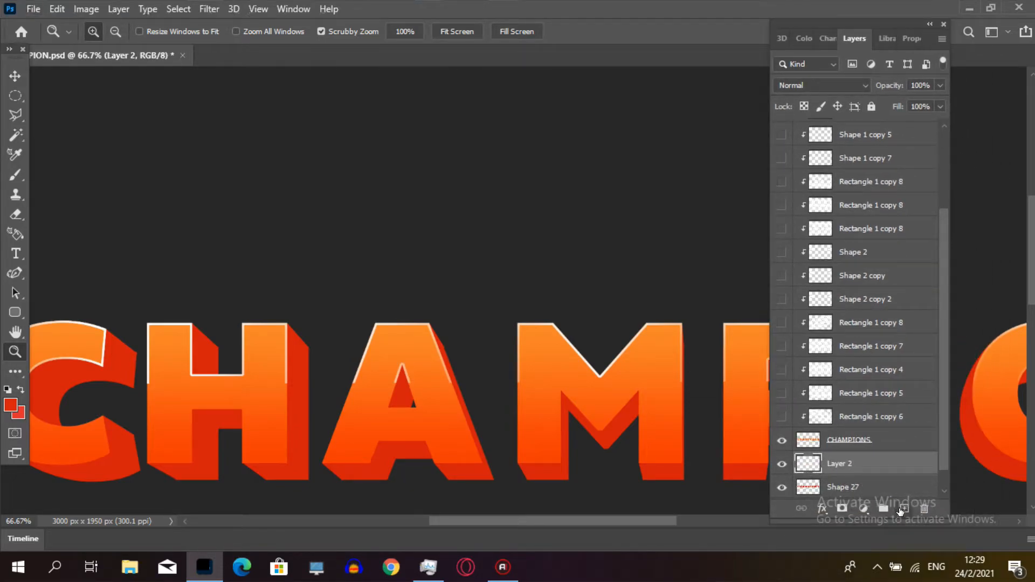
- Clip both new empty layers to the Shape 27 extrusion layer
scroll(941, 450, down, 2)
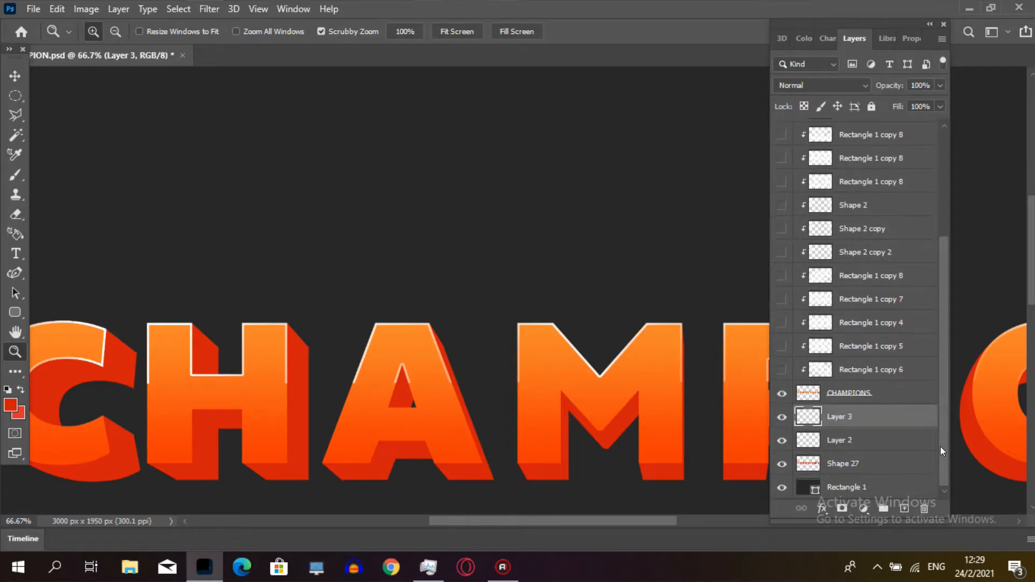
drag(871, 455, 877, 423)
alt+click(878, 425)
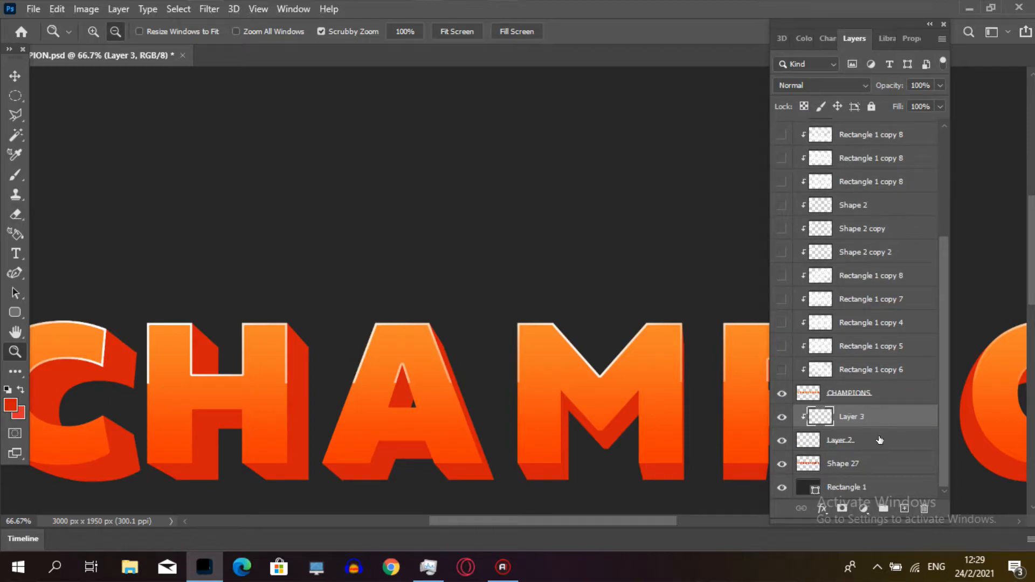
click(892, 449)
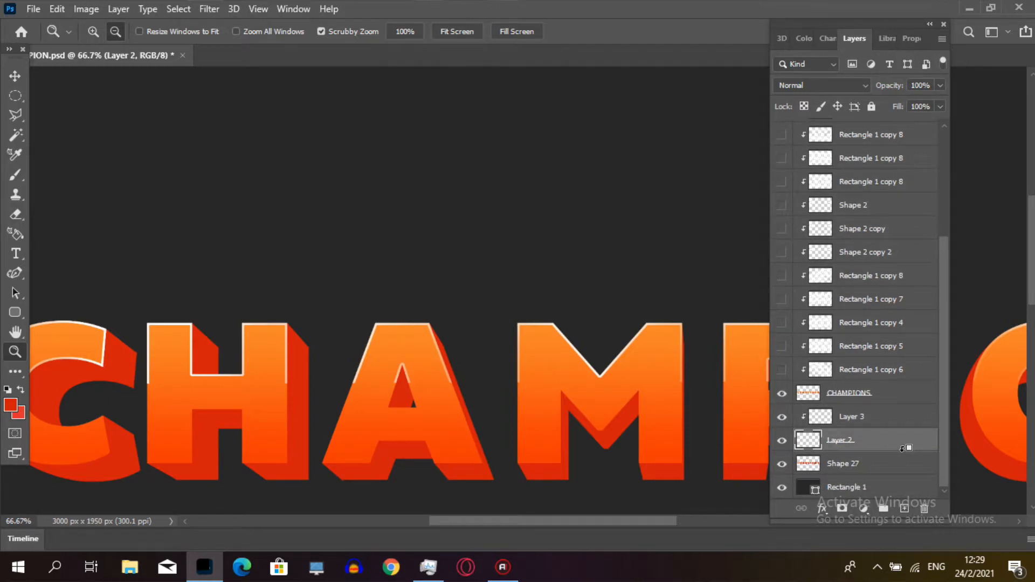
alt+click(902, 449)
- Rename the lower clipped layer as Dark and the upper one as Light
double_click(851, 440)
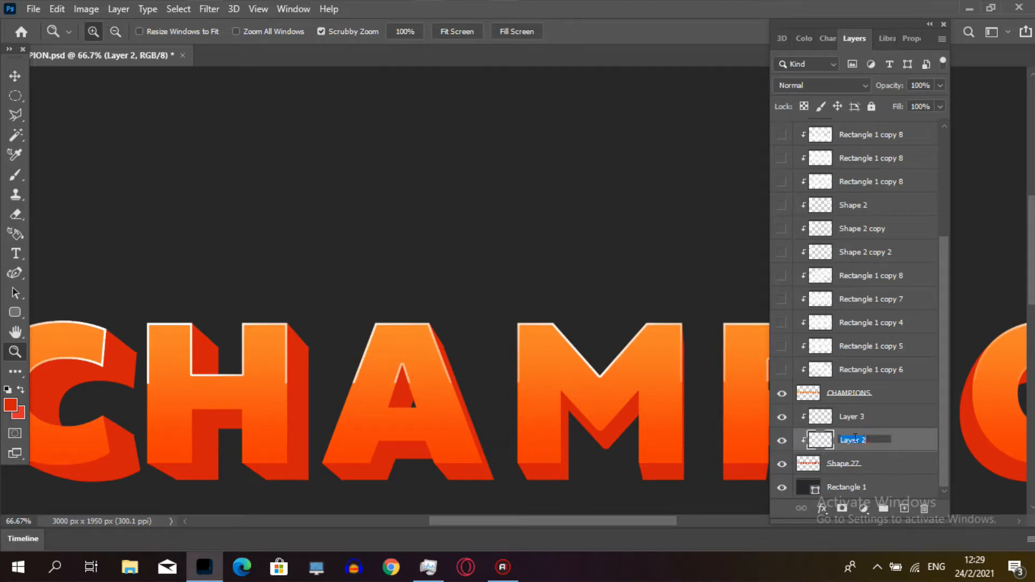
text(Dark)
key(Return)
double_click(851, 418)
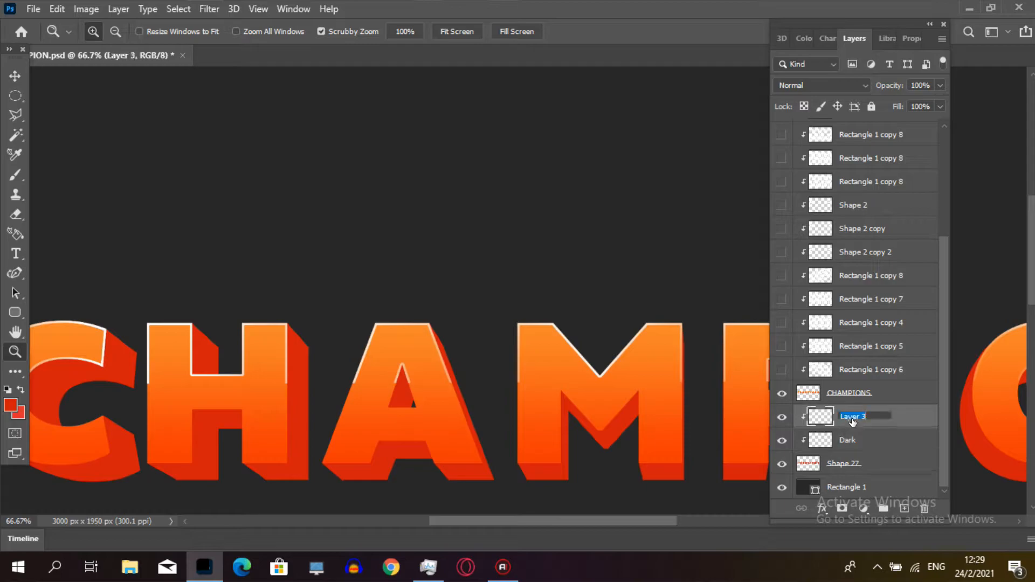
text(Light)
key(Return)
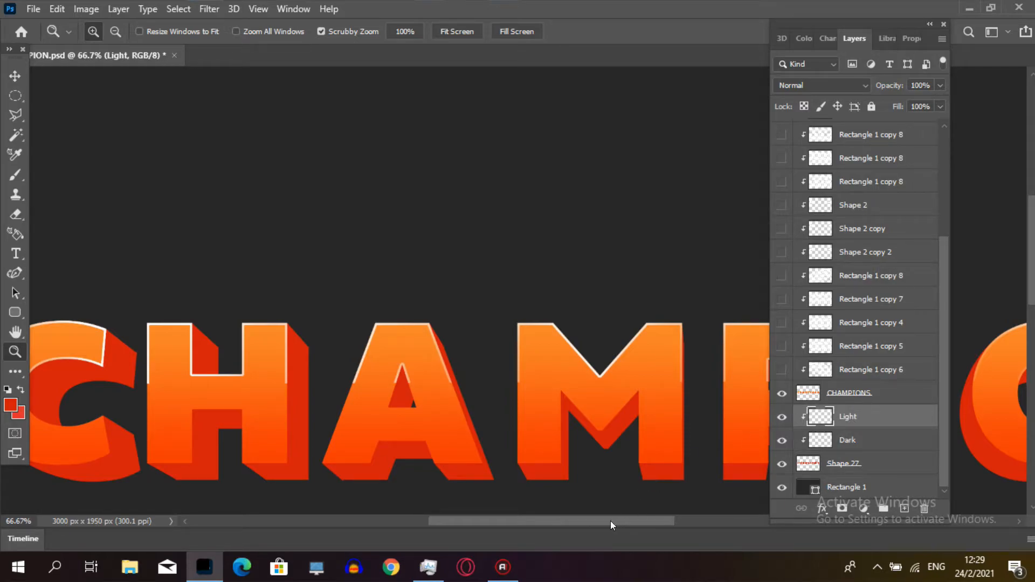
- Make the Dark layer active and set the foreground colour to black
drag(611, 521, 548, 523)
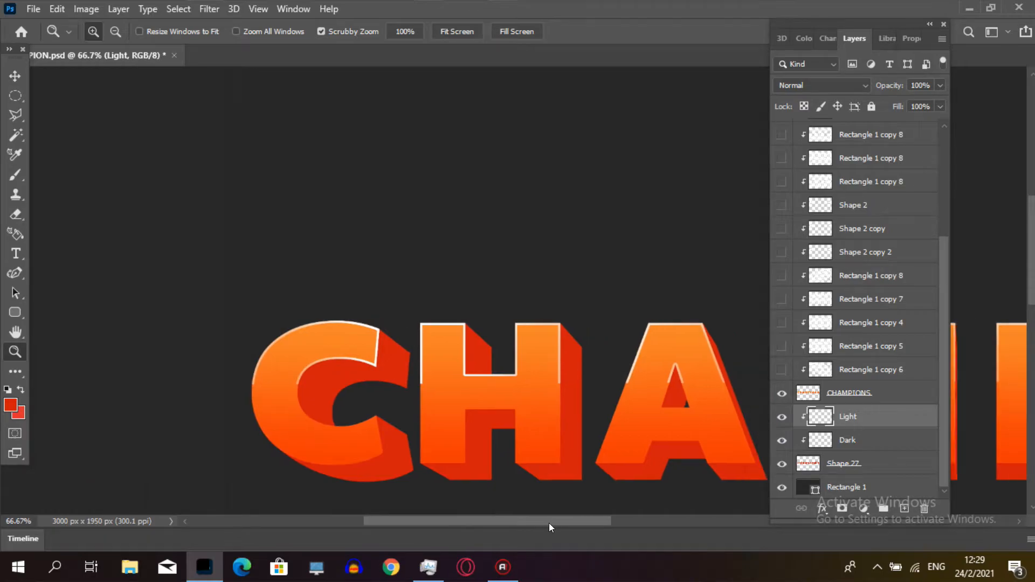
click(375, 431)
click(857, 441)
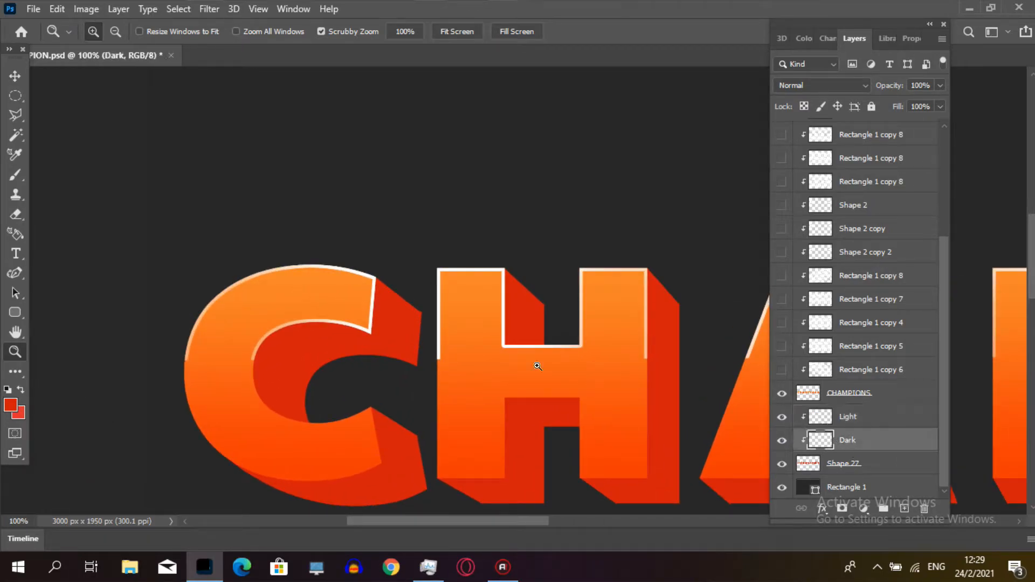
click(812, 38)
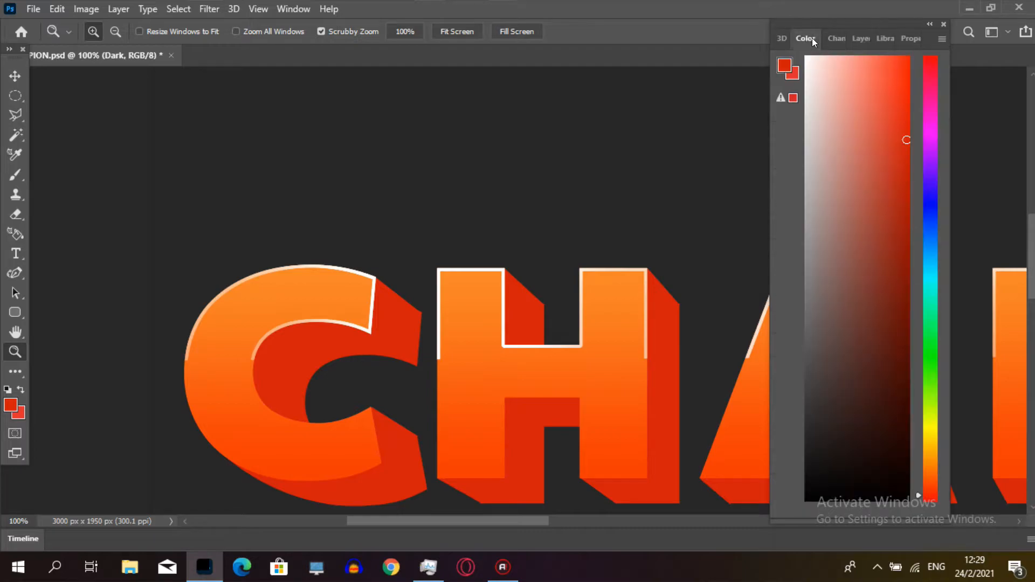
click(903, 500)
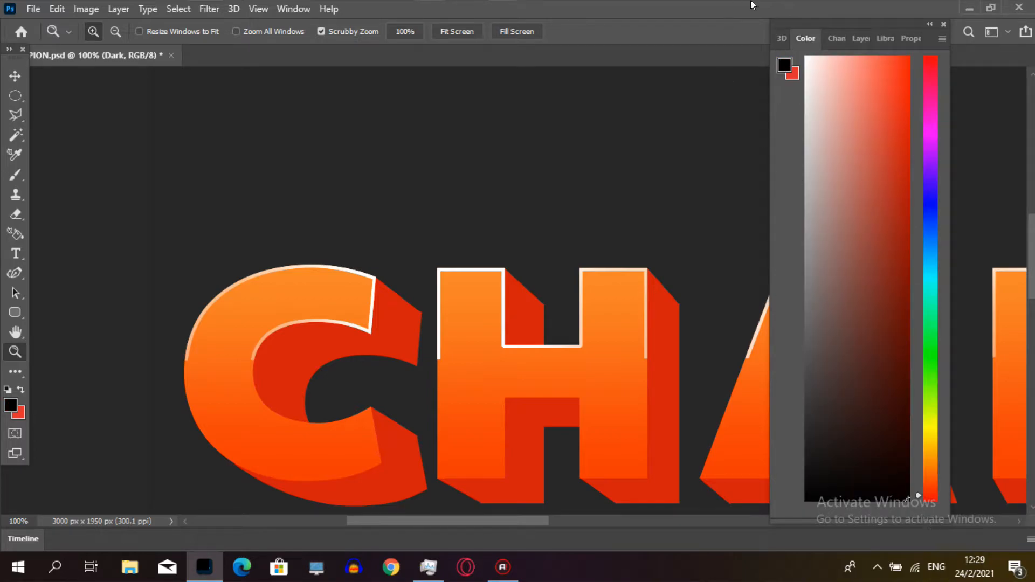
click(837, 39)
click(868, 38)
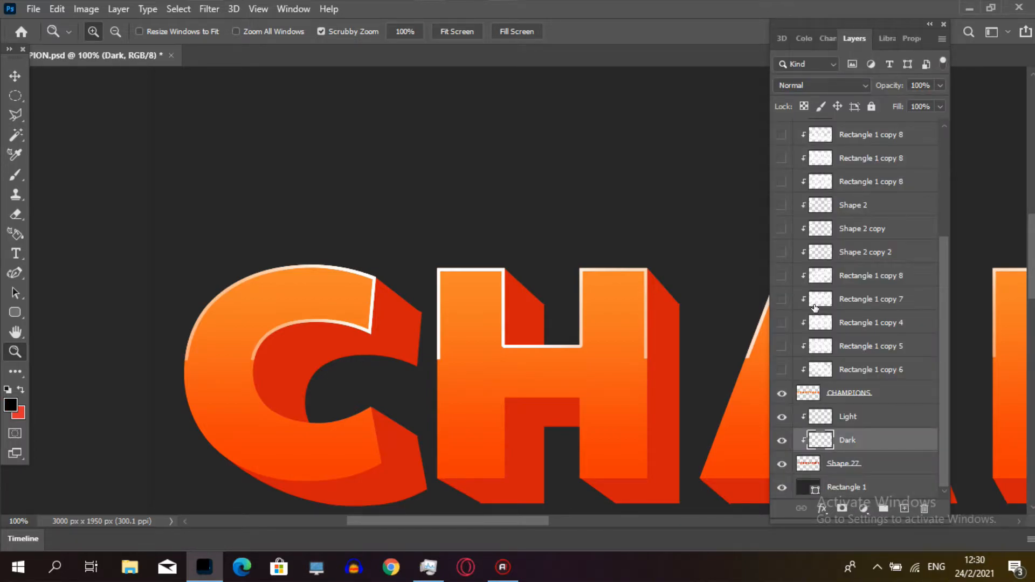
- Examine the lower extrusion faces of the C and H up close
click(390, 501)
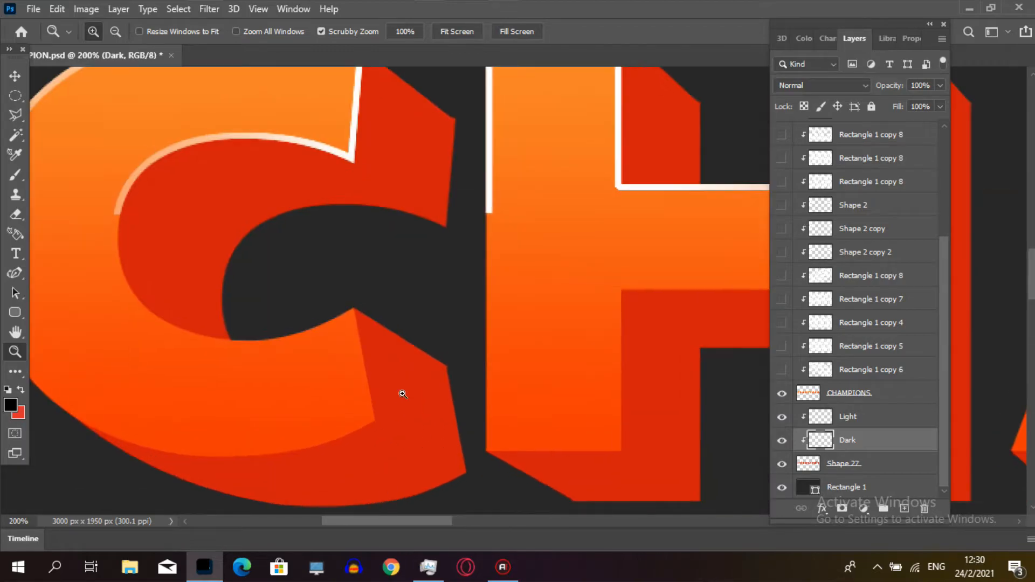
alt+click(395, 395)
alt+click(394, 394)
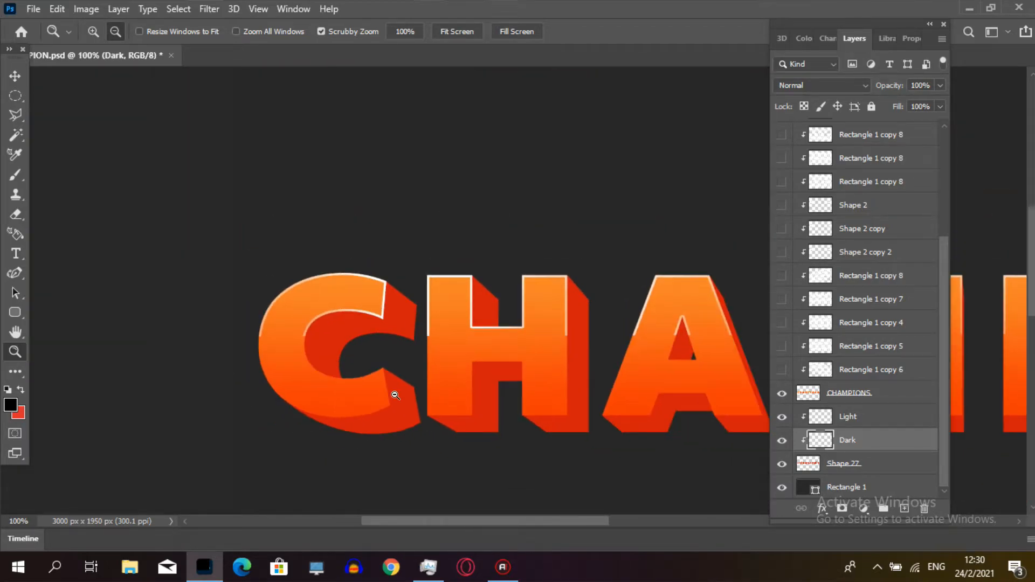
alt+click(488, 467)
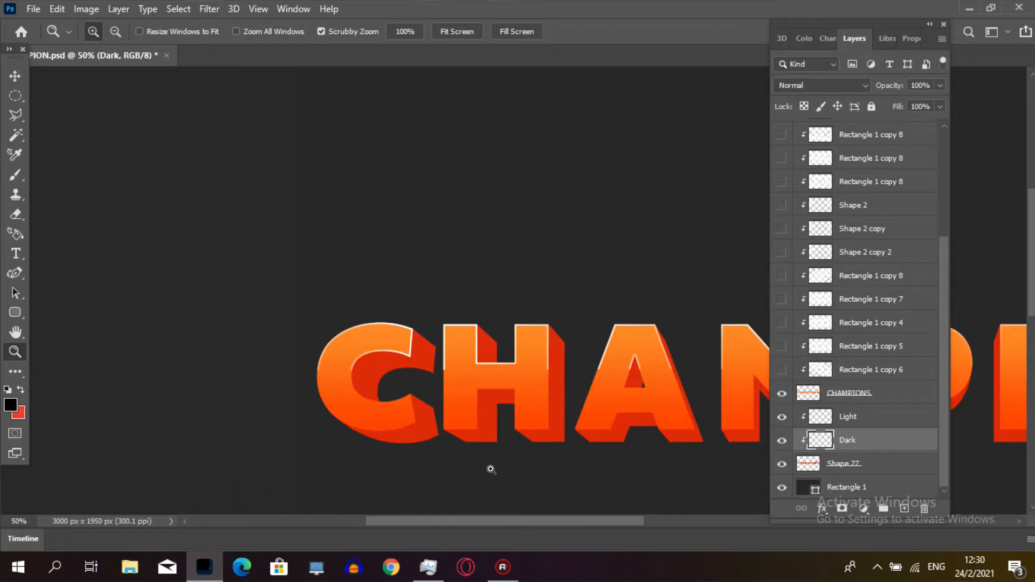
click(465, 399)
click(465, 399)
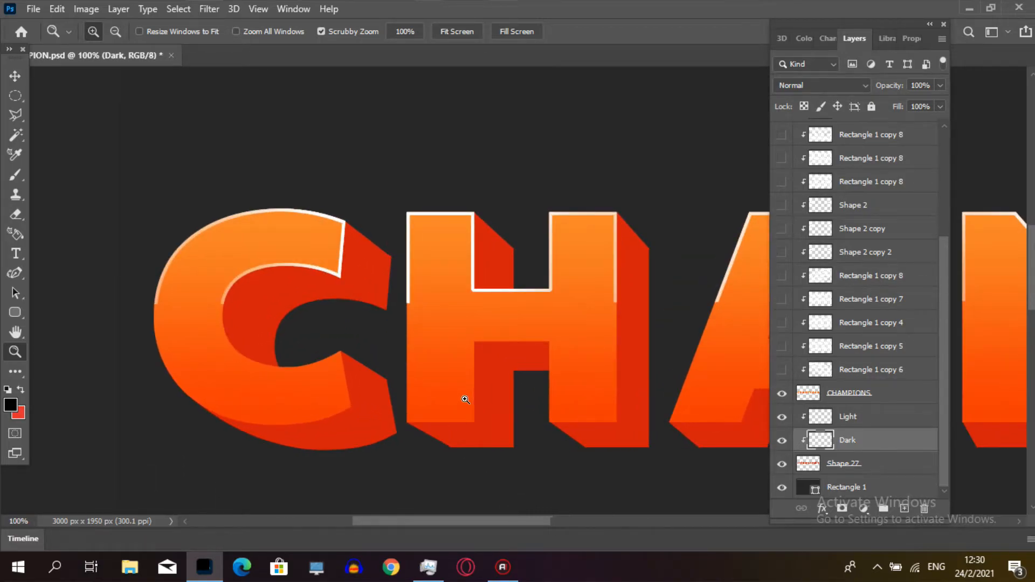
alt+click(464, 398)
click(504, 468)
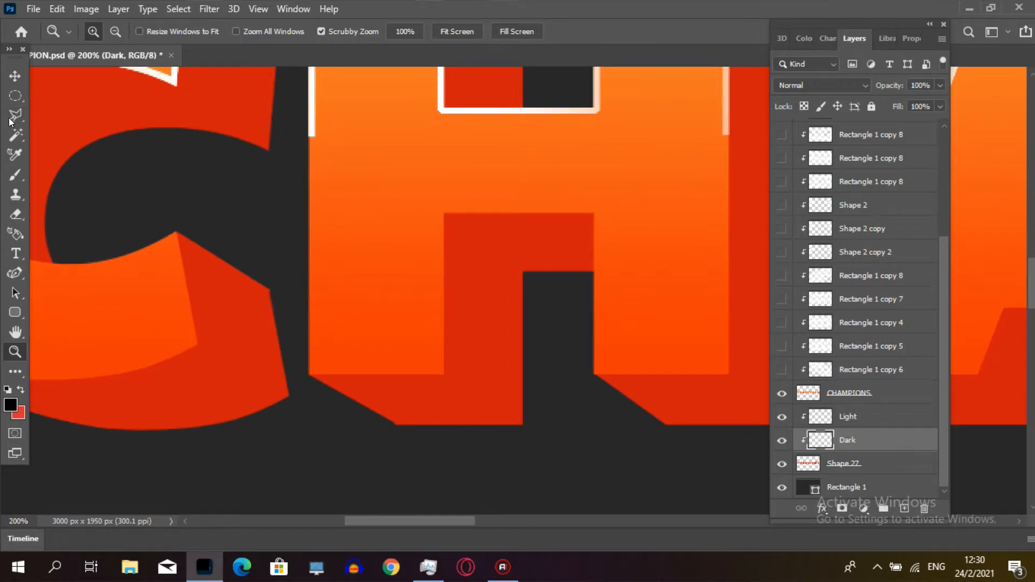
key(l)
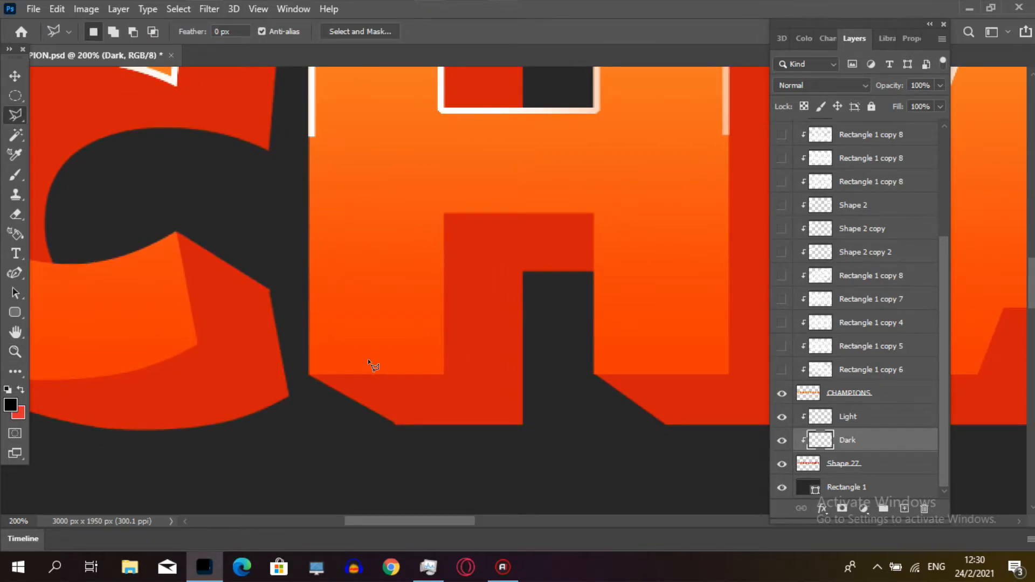
click(302, 369)
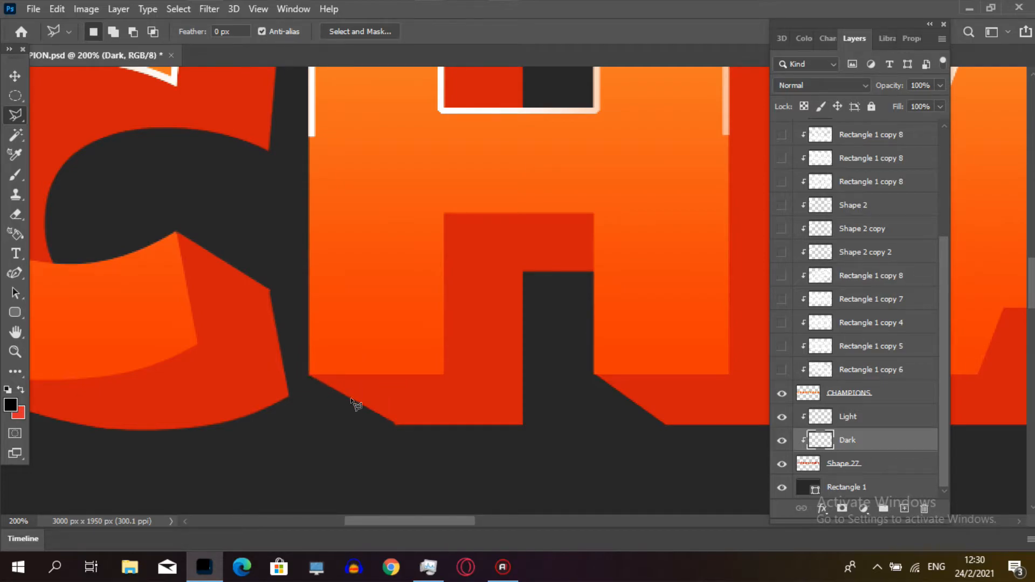
click(420, 440)
click(546, 437)
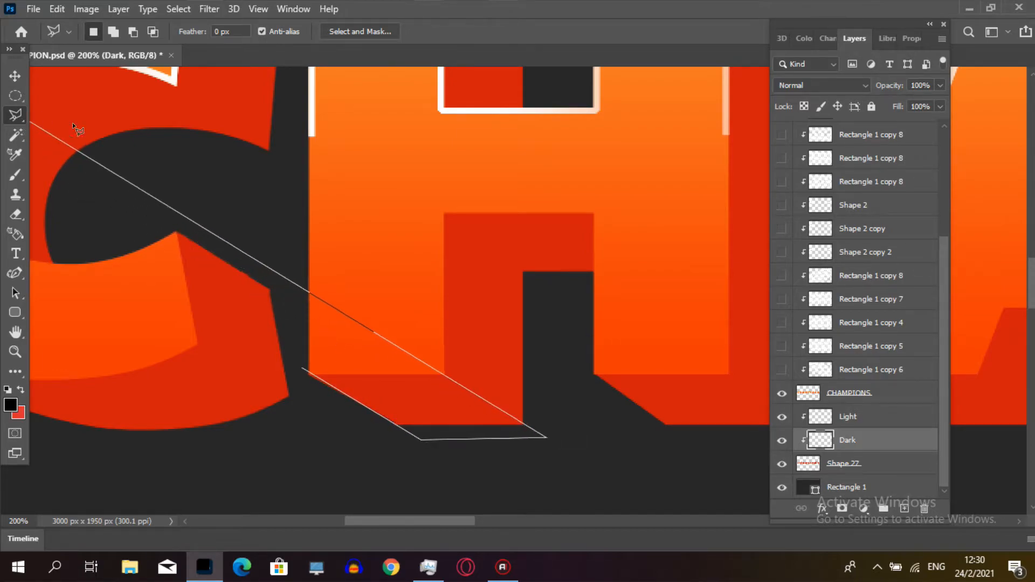
key(BackSpace)
key(Escape)
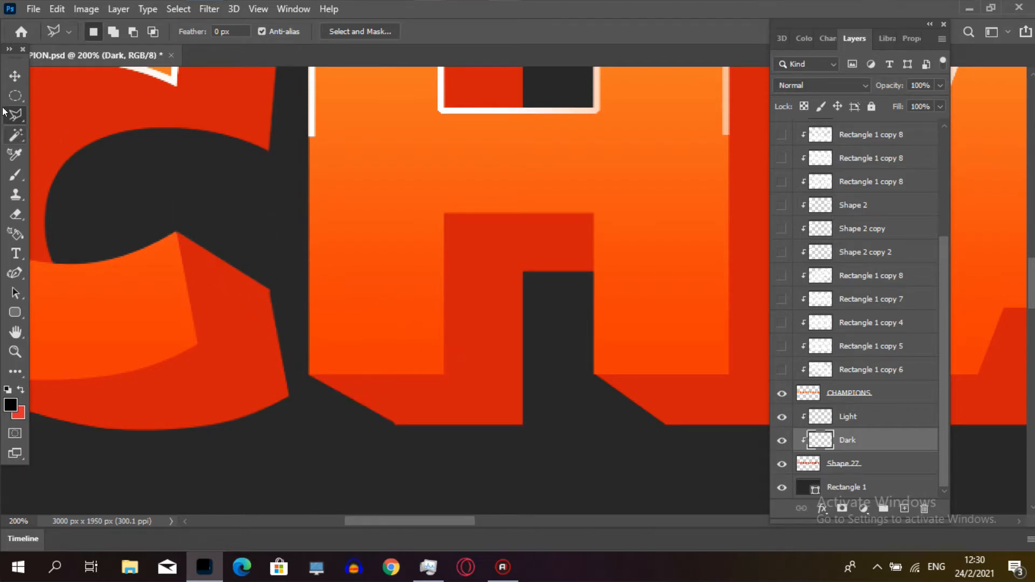
- Select the bottom extrusion face of the H's first leg with the Polygonal Lasso
right_click(16, 114)
click(64, 127)
click(302, 365)
click(309, 374)
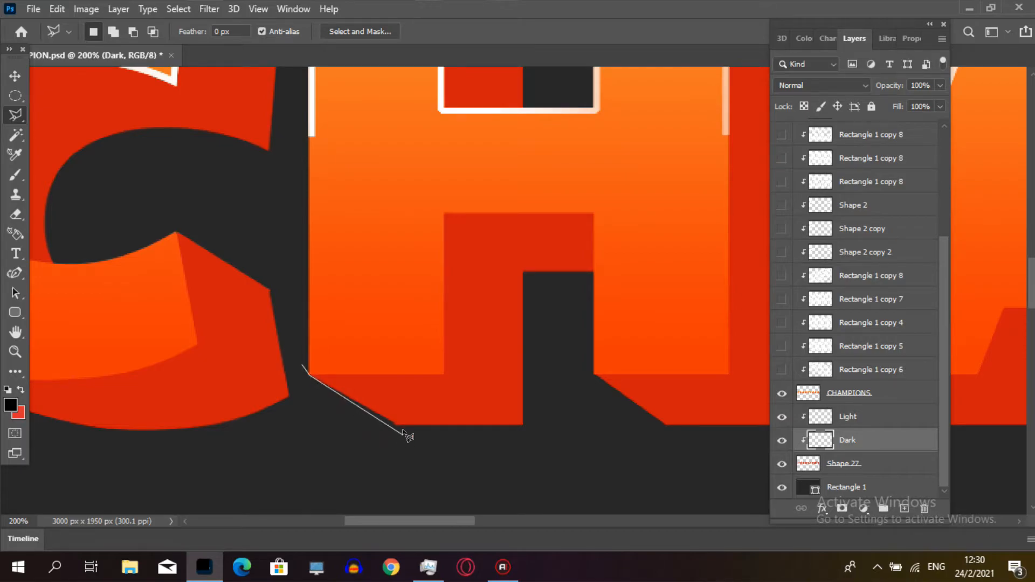
click(397, 425)
click(424, 361)
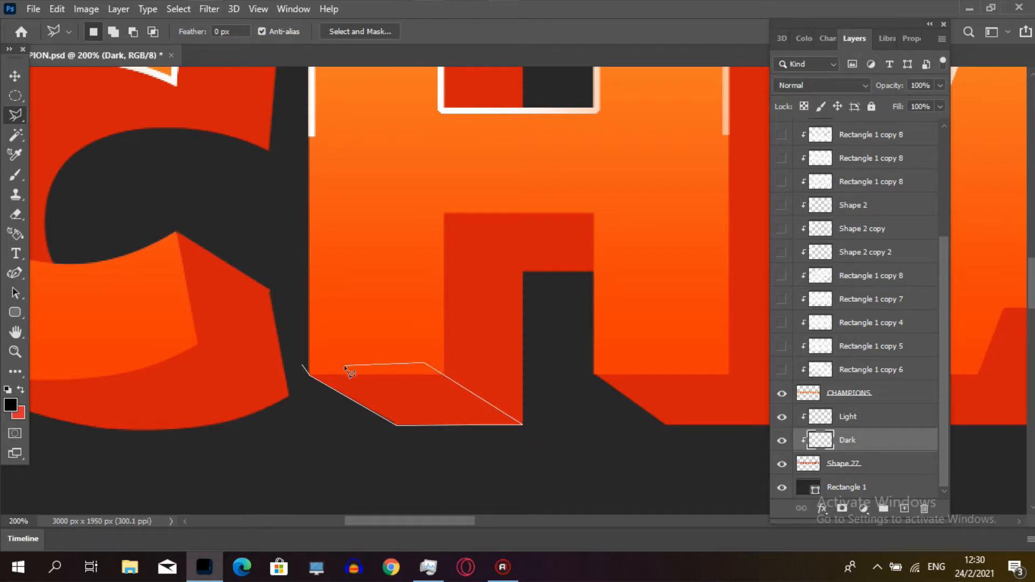
click(302, 365)
key(ctrl+BackSpace)
key(ctrl+d)
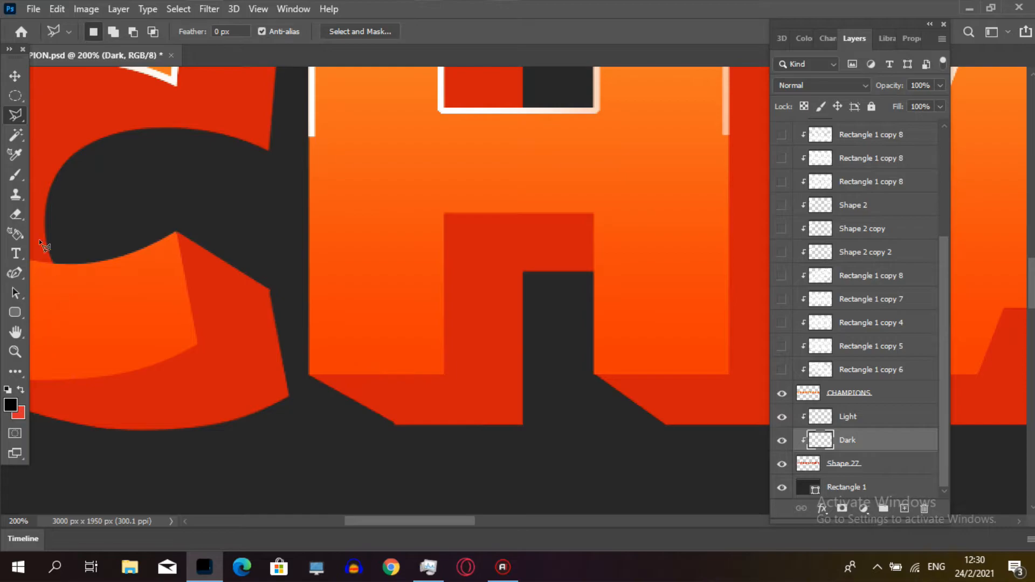
key(ctrl+shift+d)
- Set the soft brush to 130 px, shade the selected face black toward its inner corner, and deselect
click(15, 174)
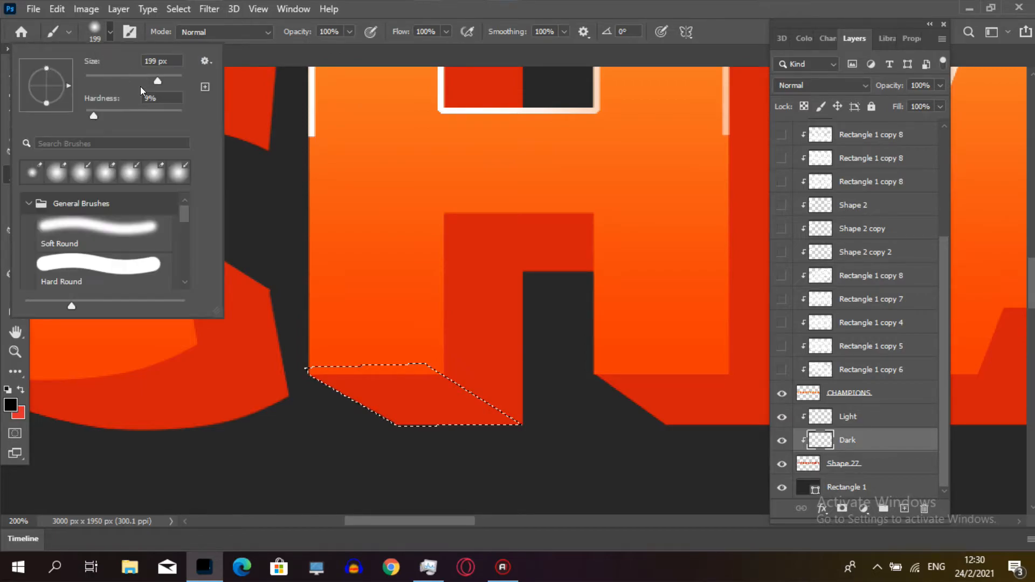
mouse_move(140, 80)
mouse_down()
mouse_move(119, 76)
mouse_move(128, 80)
mouse_up()
drag(131, 77, 134, 80)
click(448, 289)
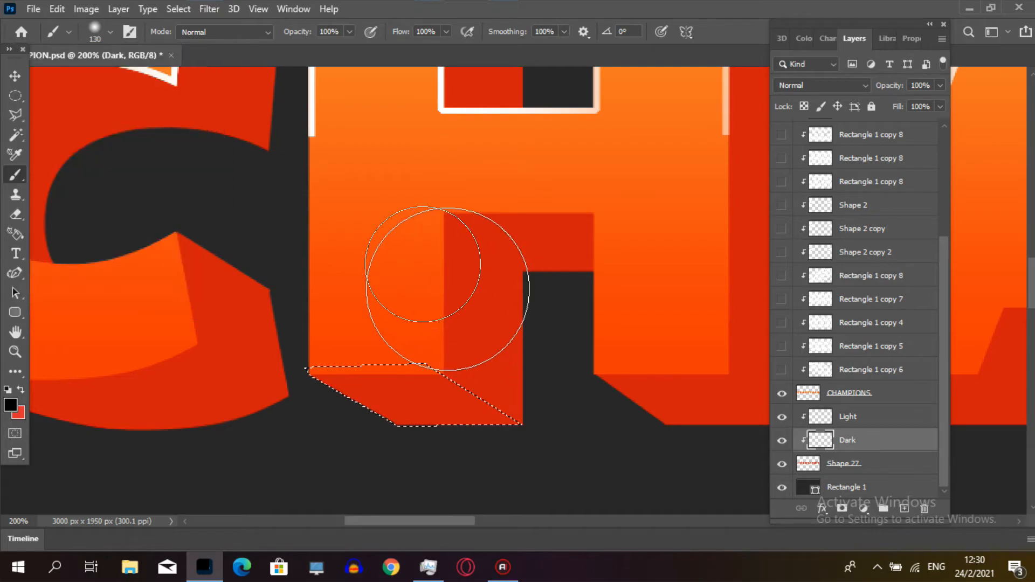
mouse_move(397, 324)
mouse_down()
mouse_move(677, 468)
mouse_move(632, 429)
mouse_up()
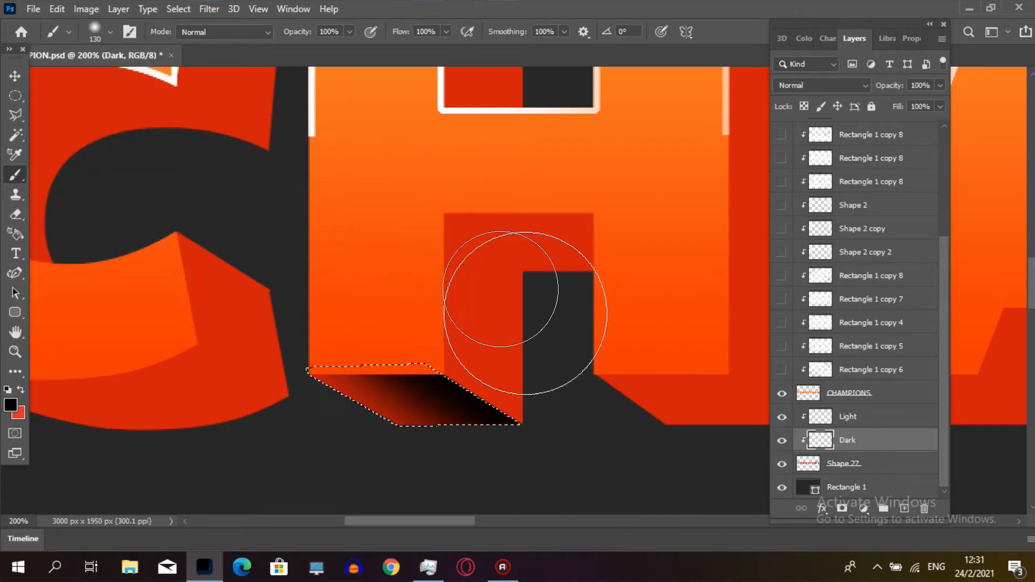
key(ctrl+d)
- Lasso the inner side face of the H's first leg, brush black toward its outer edge, and deselect
click(16, 115)
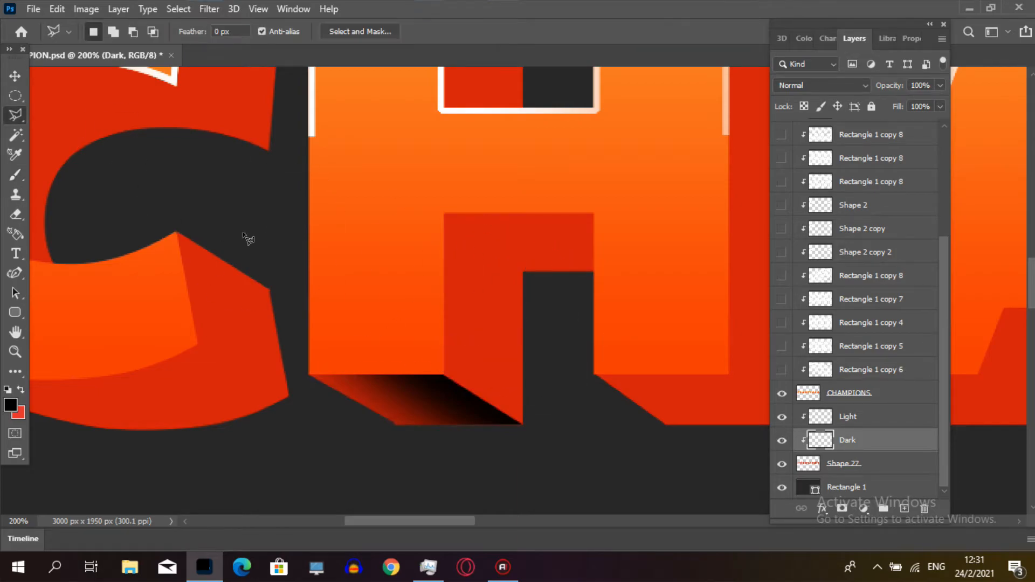
click(416, 356)
click(539, 436)
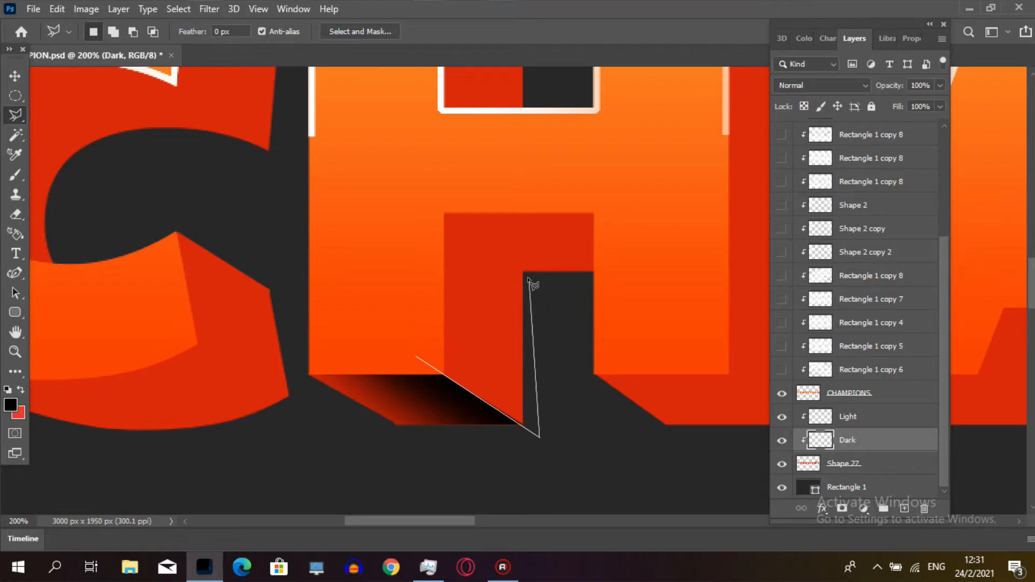
click(443, 214)
click(416, 356)
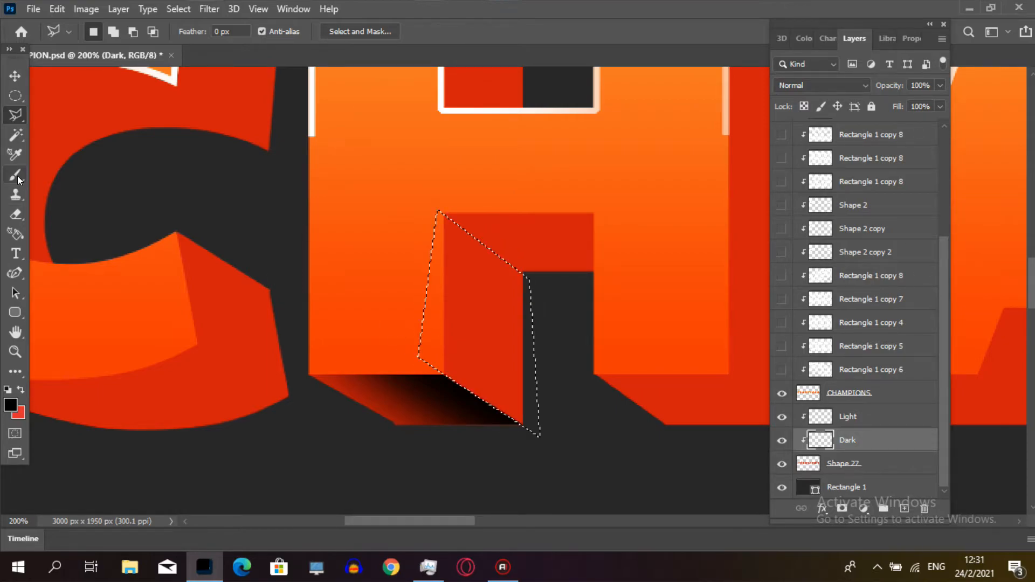
click(15, 174)
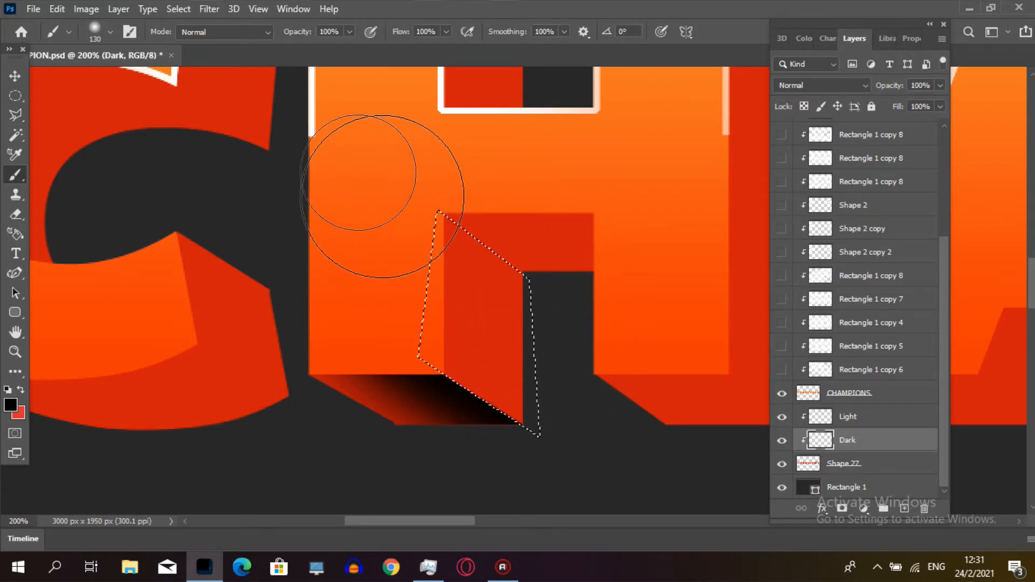
mouse_move(552, 252)
mouse_down()
mouse_move(581, 270)
mouse_move(573, 521)
mouse_move(550, 248)
mouse_move(539, 490)
mouse_up()
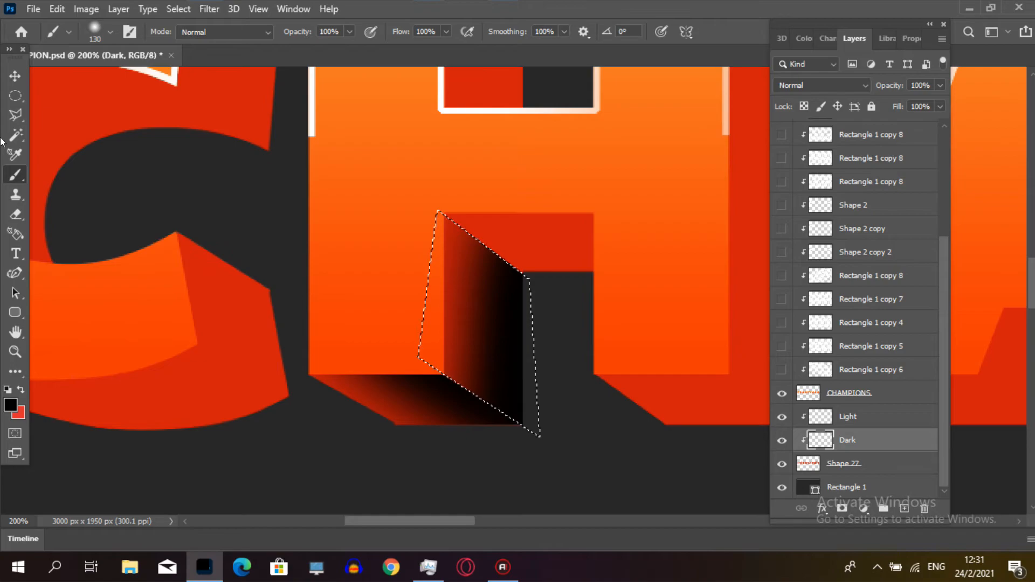
key(ctrl+d)
- Lasso the face under the H's crossbar, shade it black toward the second leg, and deselect
click(15, 115)
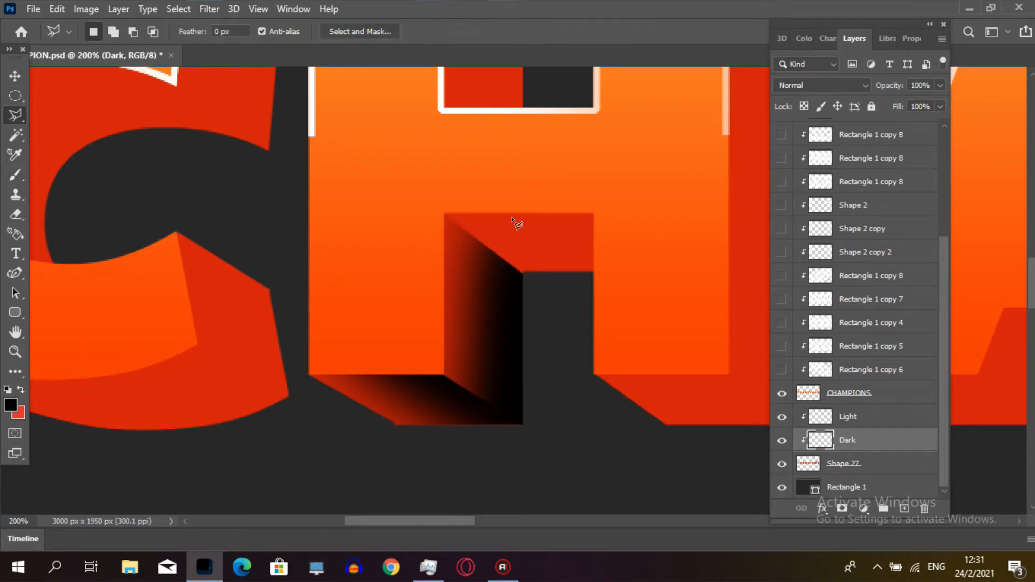
click(412, 191)
click(444, 212)
click(639, 282)
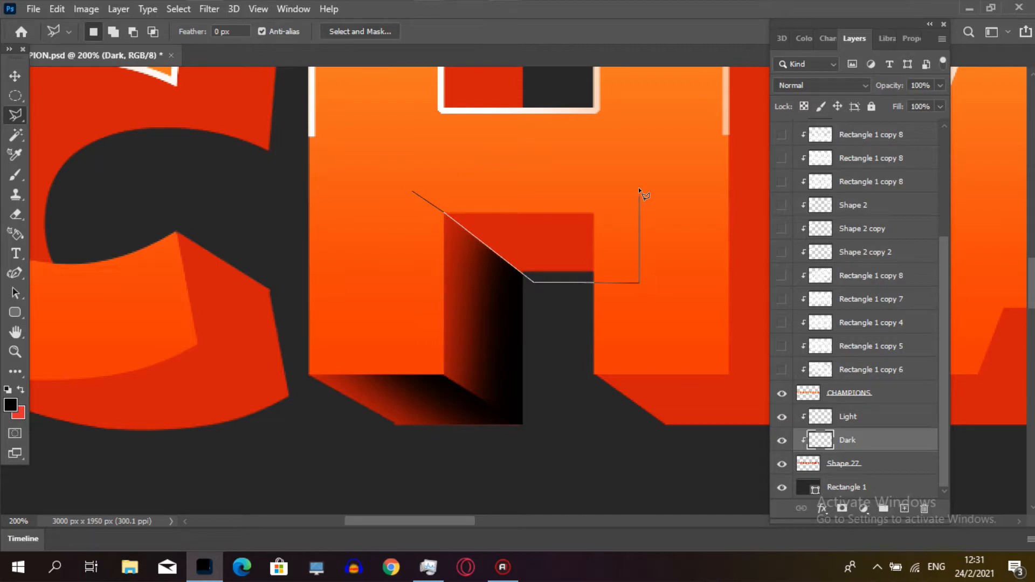
click(640, 189)
click(413, 190)
key(ctrl+d)
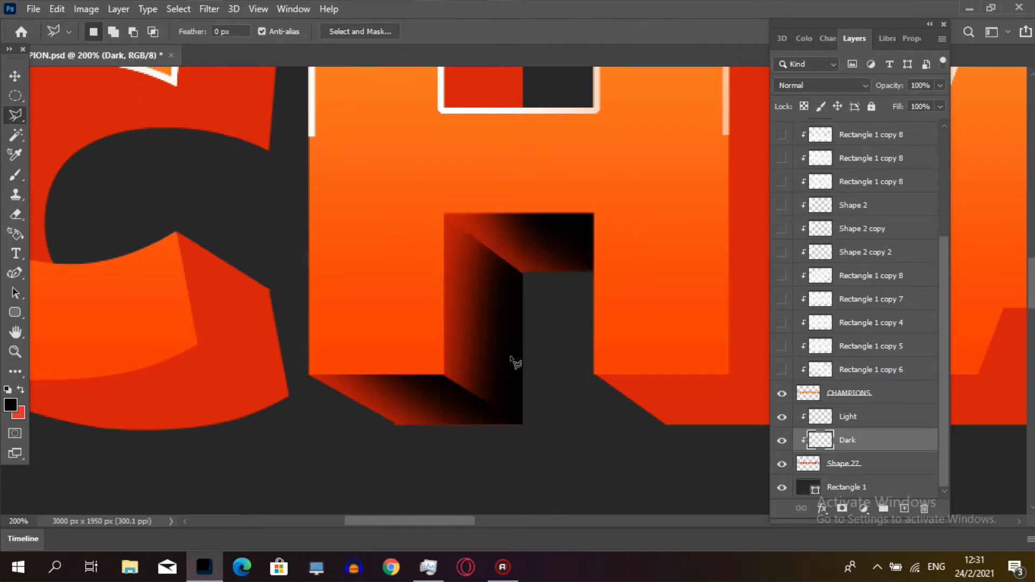
- Shade the bottom and outer side faces of the H's second leg in black
click(388, 374)
click(525, 485)
key(ctrl+minus)
- Lasso the upper inner side face of the H, brush black along its outer edge, and deselect
click(193, 268)
click(302, 269)
click(285, 147)
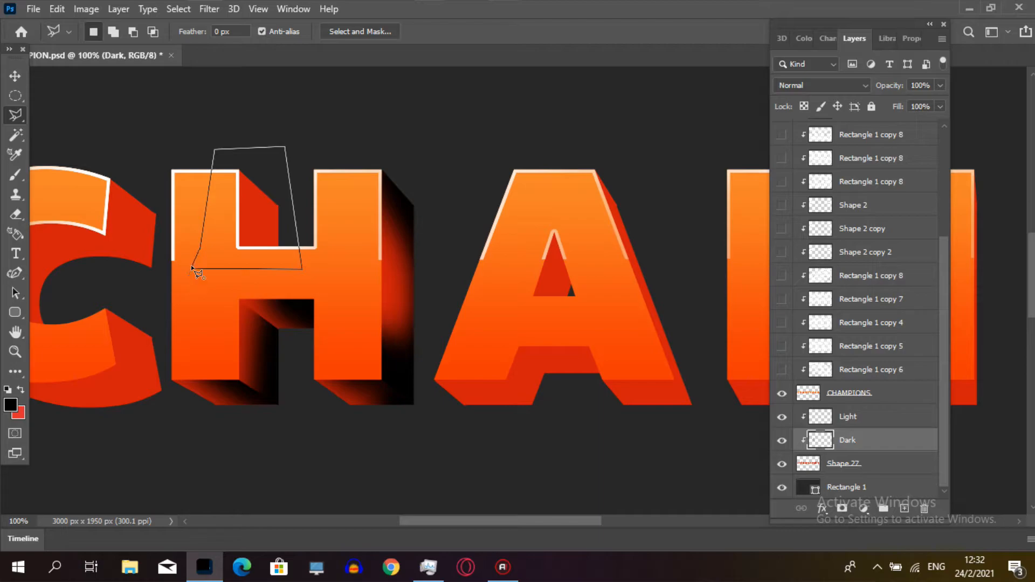
click(192, 264)
click(15, 174)
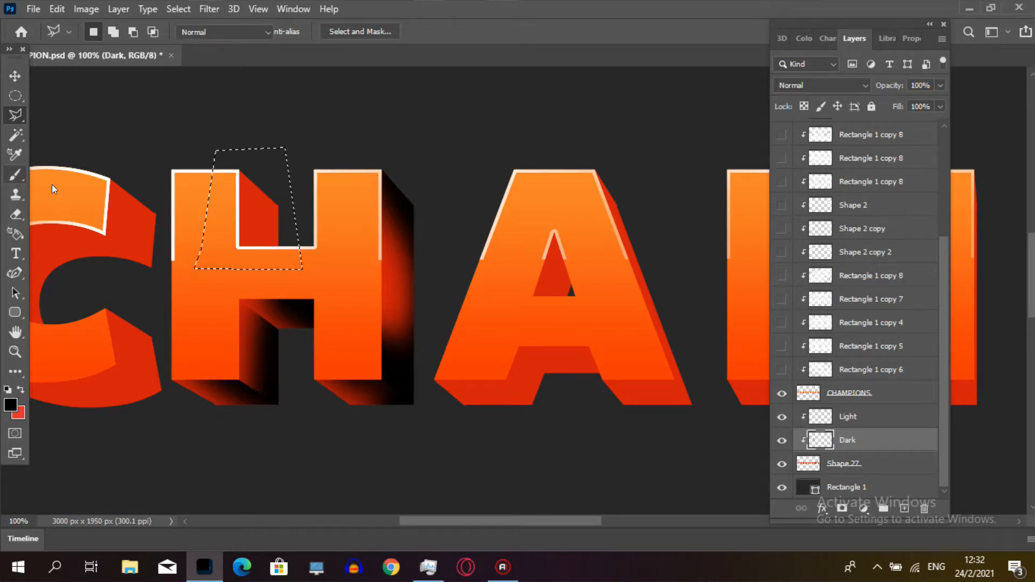
click(231, 243)
key(ctrl+z)
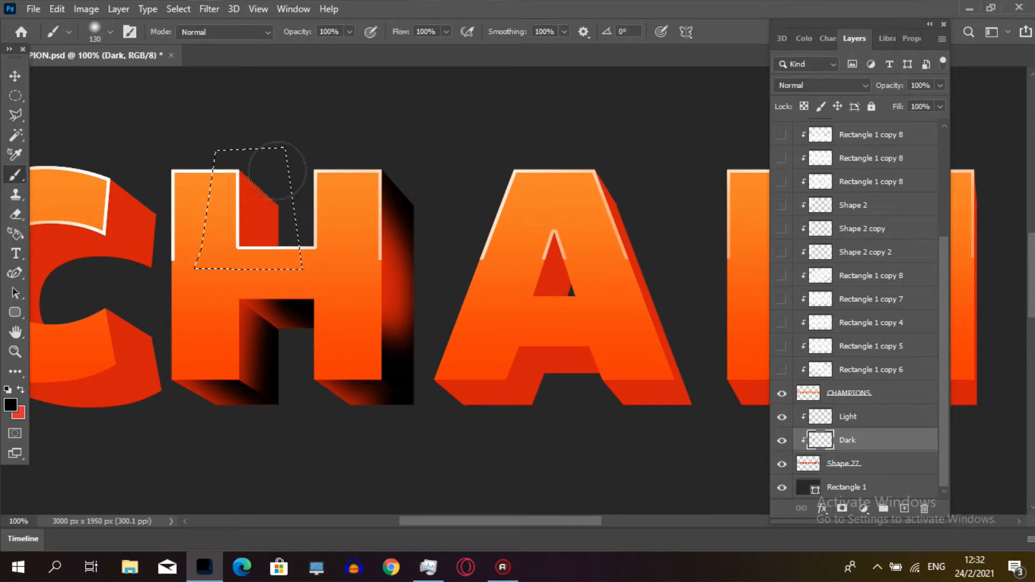
drag(277, 171, 272, 254)
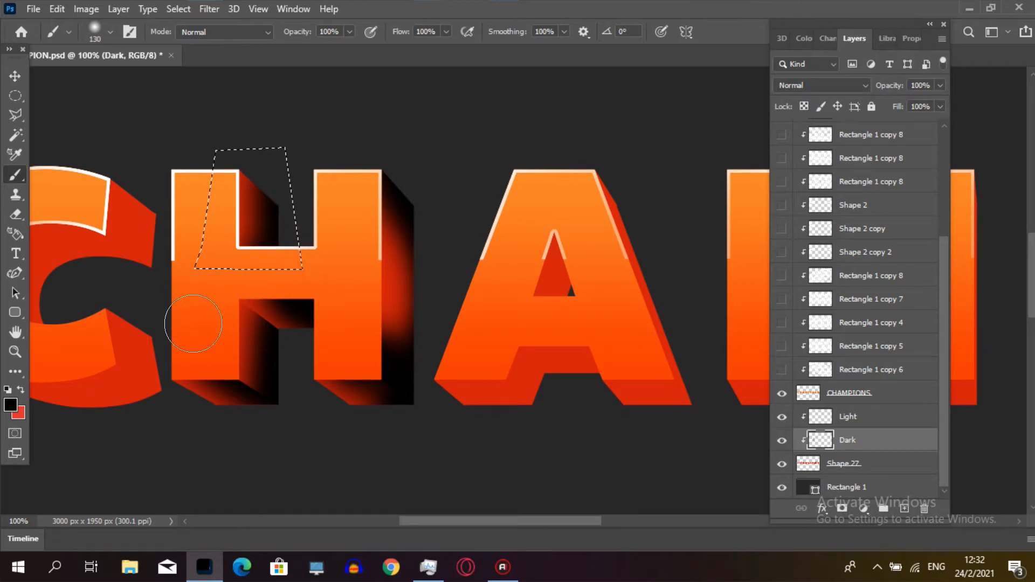
key(ctrl+d)
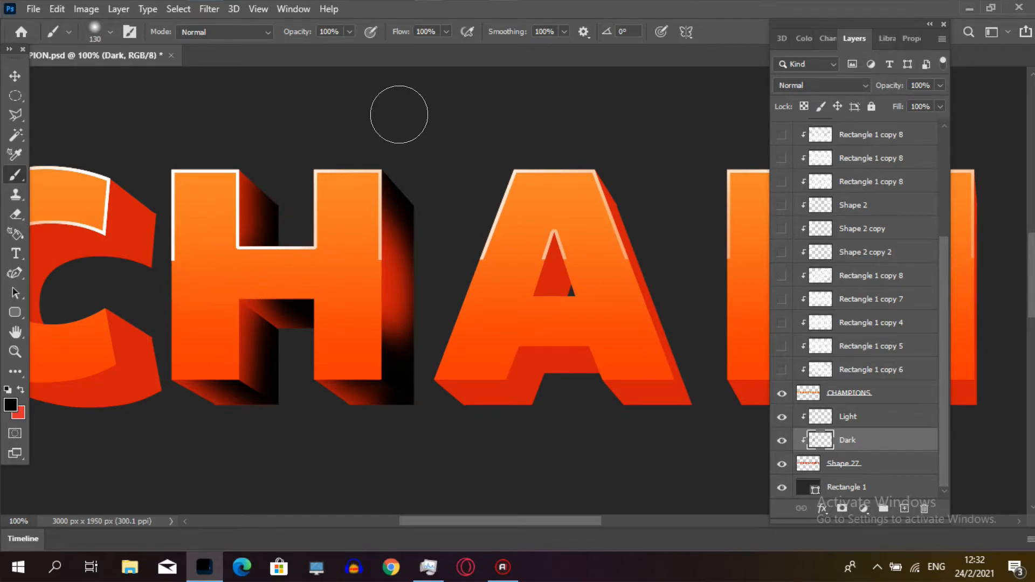
- Outline the whole H and its extrusion with the Polygonal Lasso
click(16, 214)
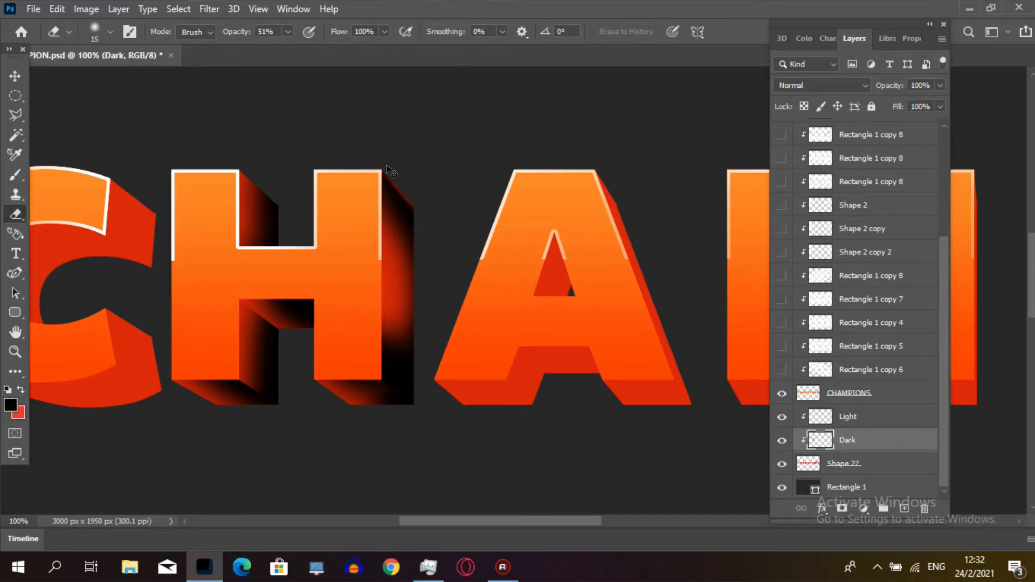
click(14, 75)
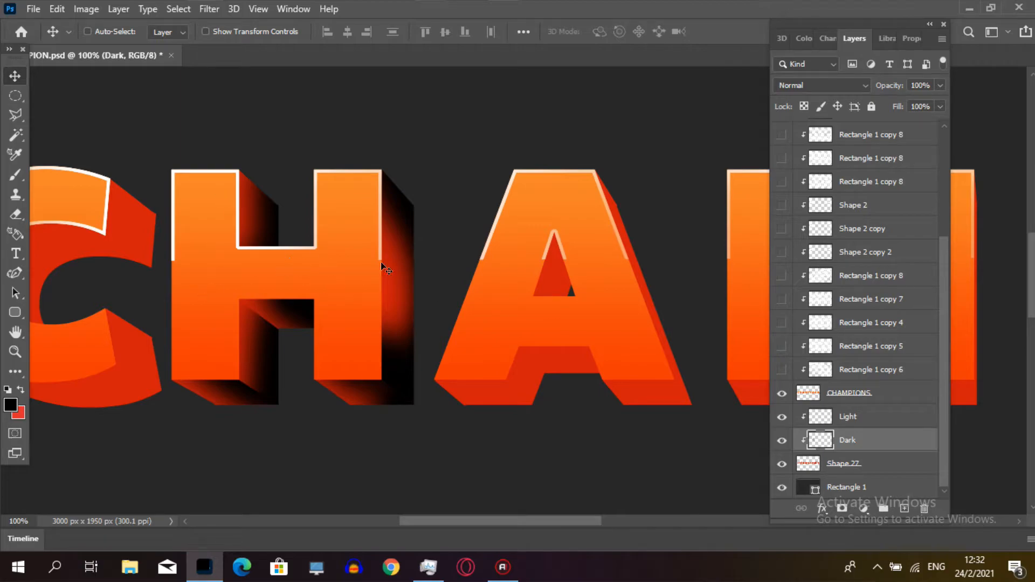
click(15, 115)
click(159, 145)
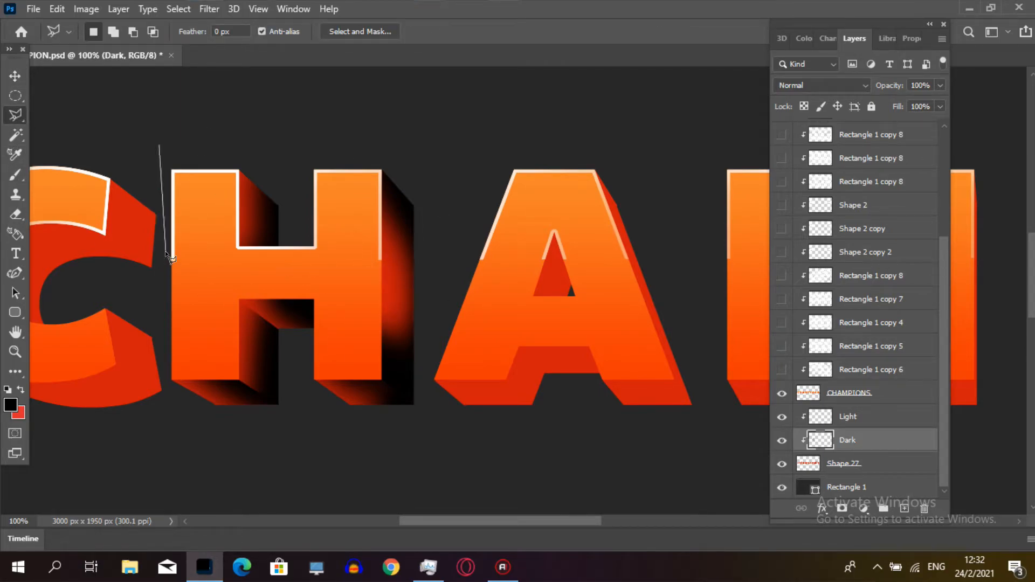
click(166, 393)
click(301, 490)
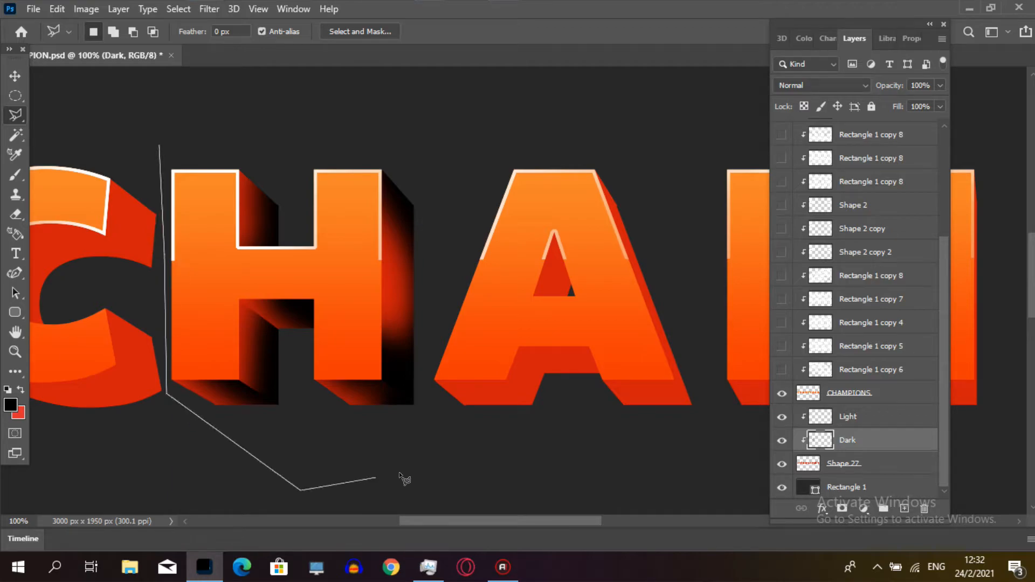
click(432, 472)
click(432, 403)
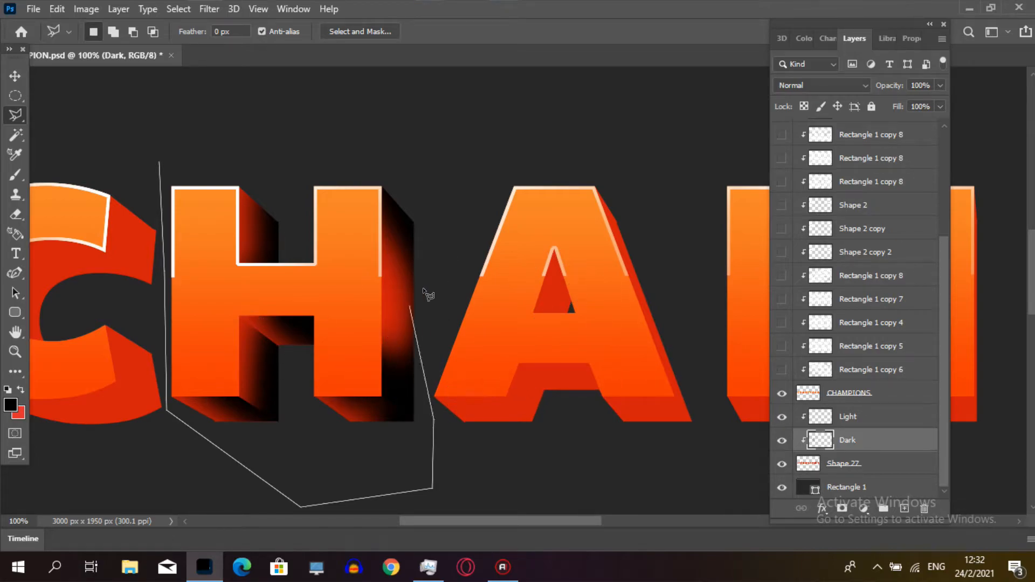
click(417, 360)
click(462, 198)
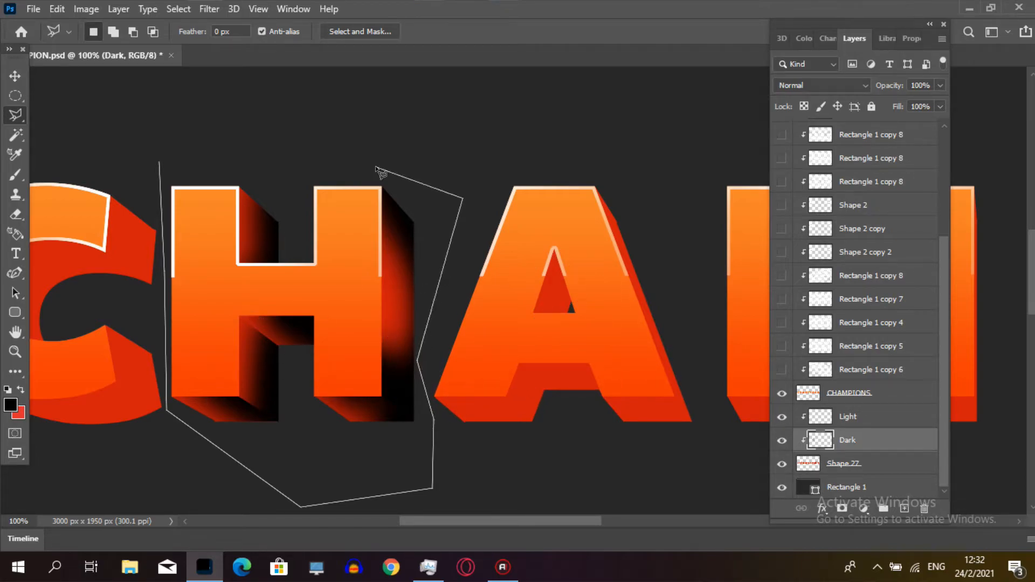
click(160, 163)
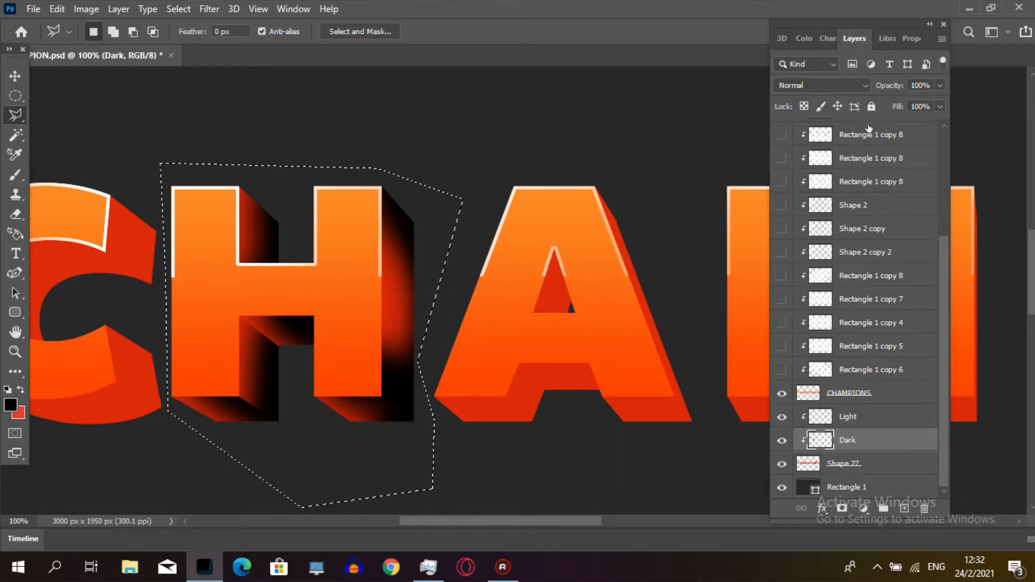
- Try the Overlay blend mode on the Dark layer, then restore Normal
click(835, 84)
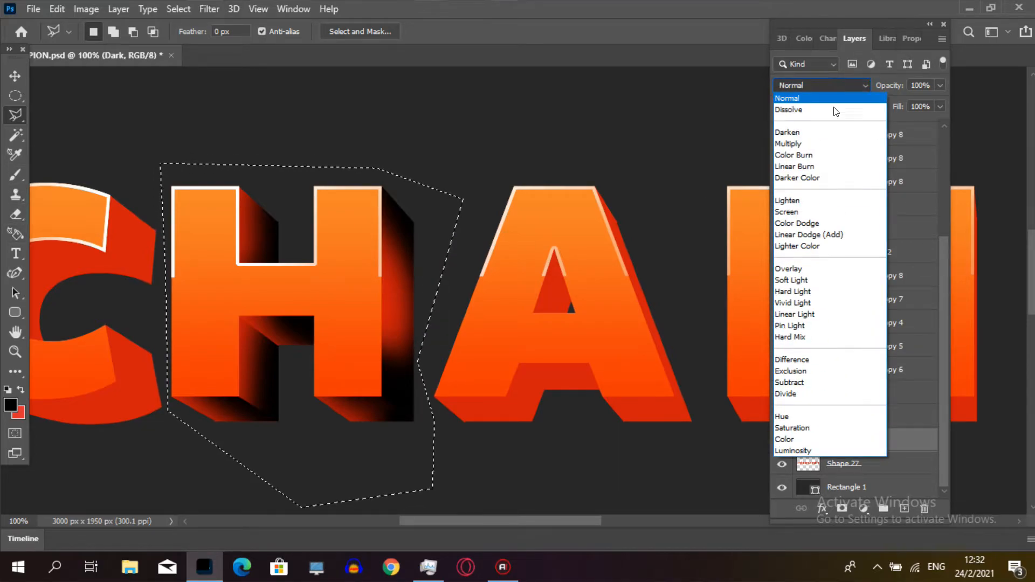
click(829, 274)
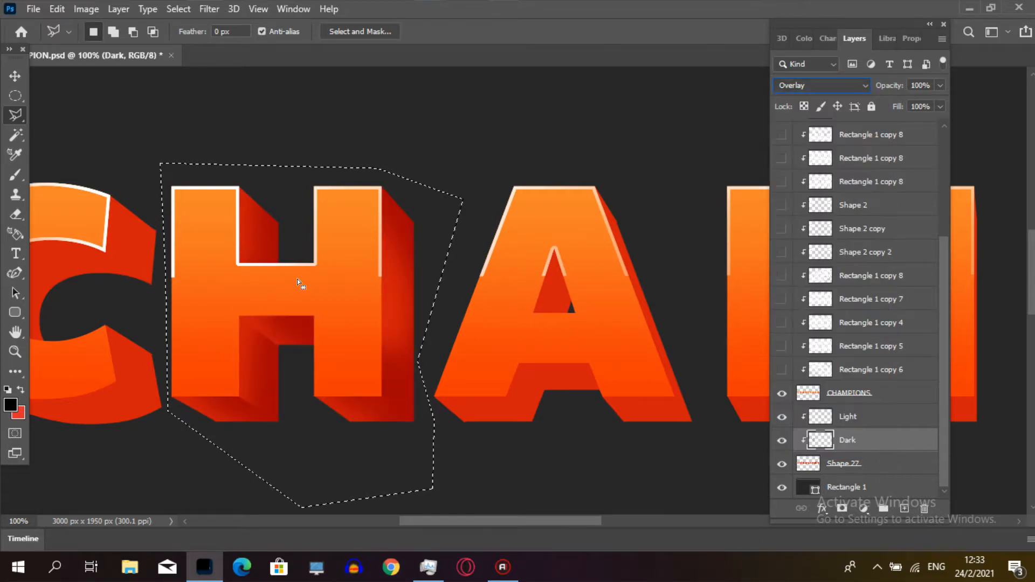
click(824, 80)
click(792, 98)
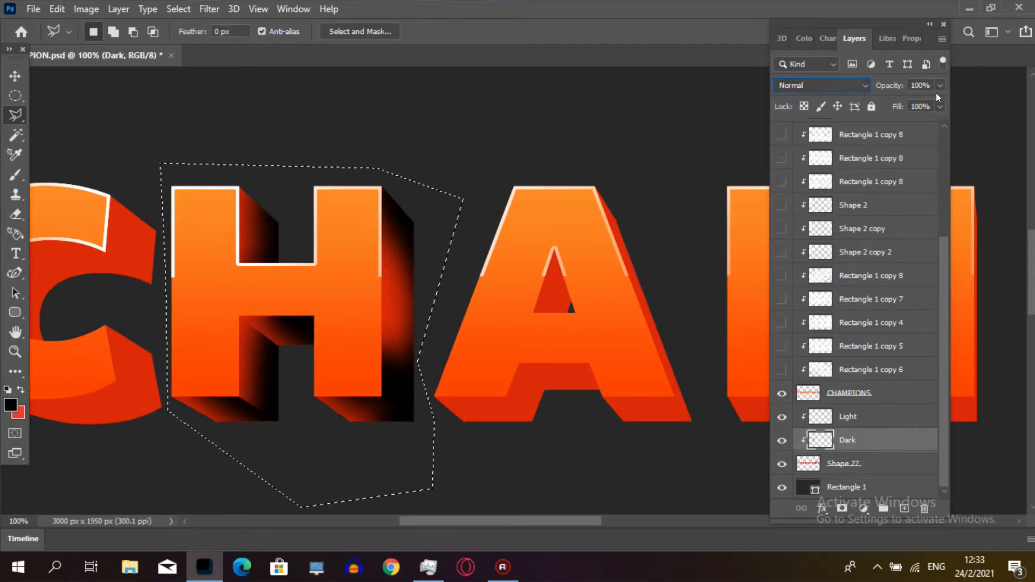
- Try a lower opacity on the Dark layer, restore it to 100%, and drop the selection
click(940, 85)
mouse_move(942, 102)
mouse_down()
mouse_move(904, 102)
mouse_move(919, 104)
mouse_up()
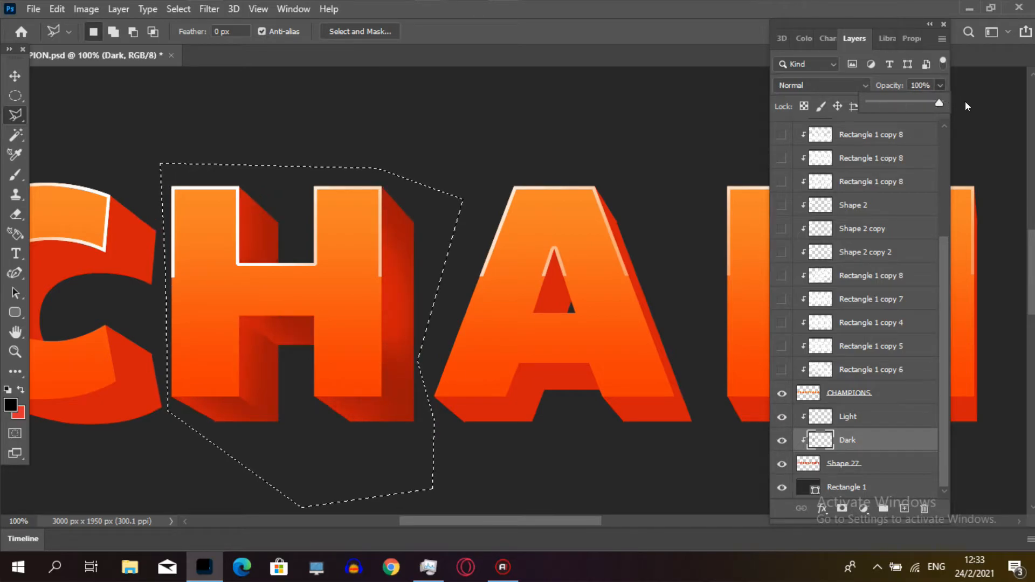
click(944, 77)
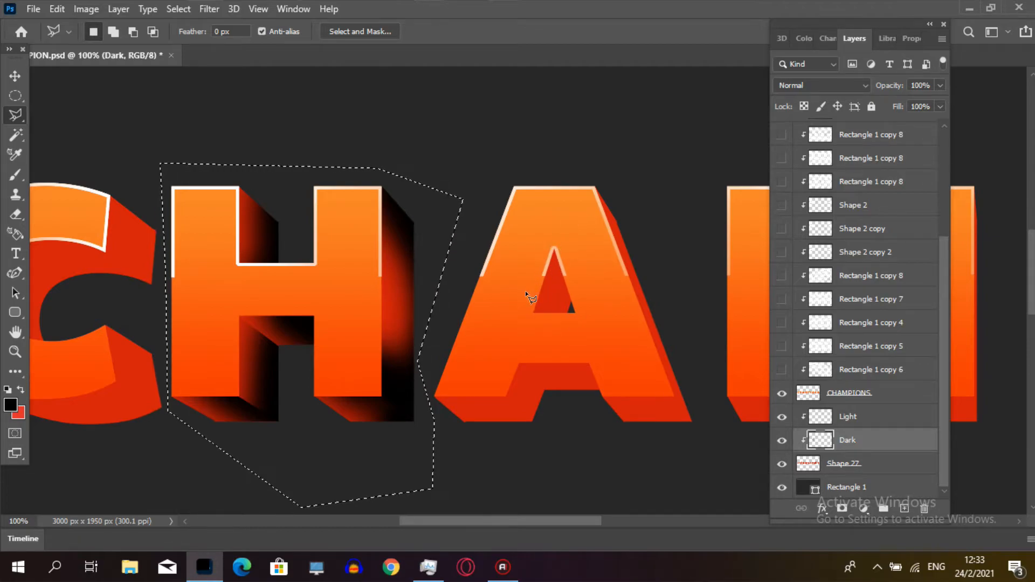
key(ctrl+d)
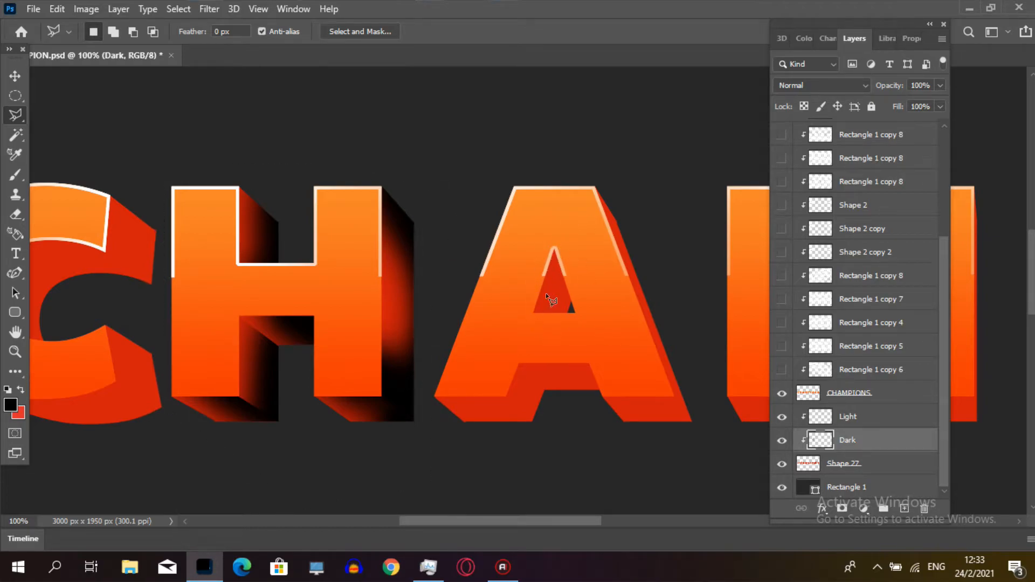
click(523, 321)
click(583, 321)
click(575, 174)
key(BackSpace)
key(BackSpace)
- Enclose the whole H and its extrusion in a Polygonal Lasso selection
click(427, 171)
click(426, 457)
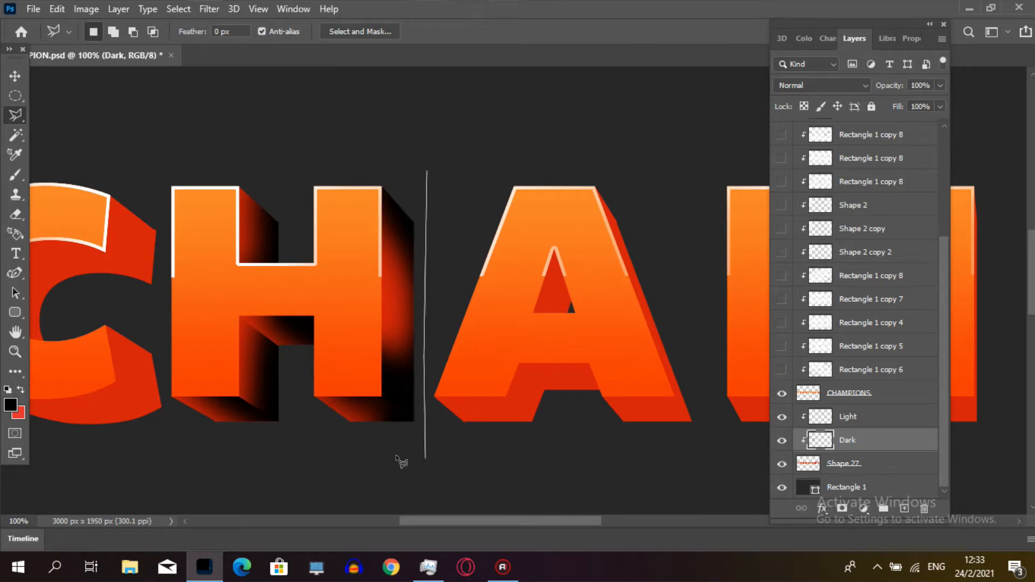
click(167, 448)
click(164, 398)
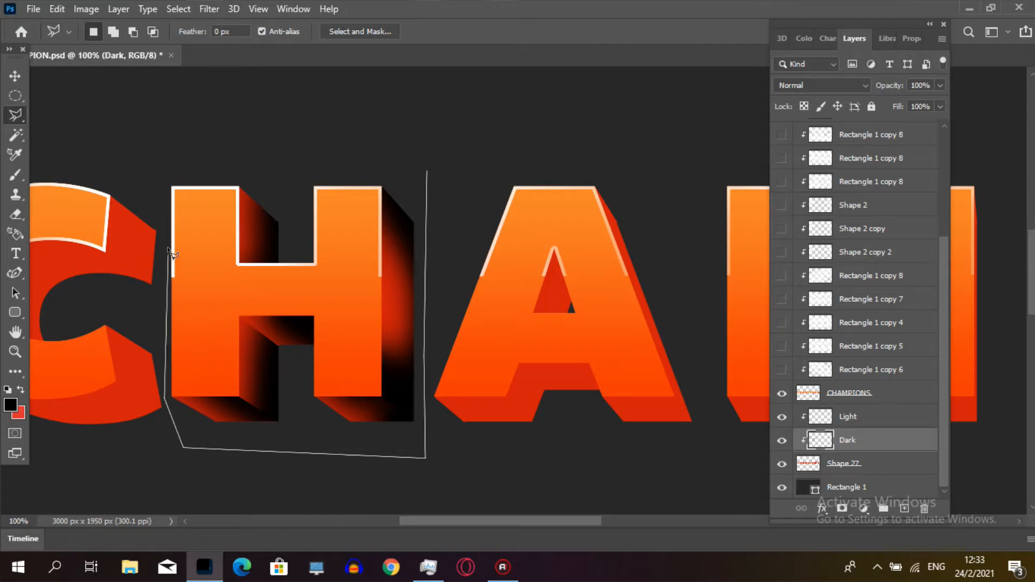
click(160, 233)
click(146, 141)
click(327, 148)
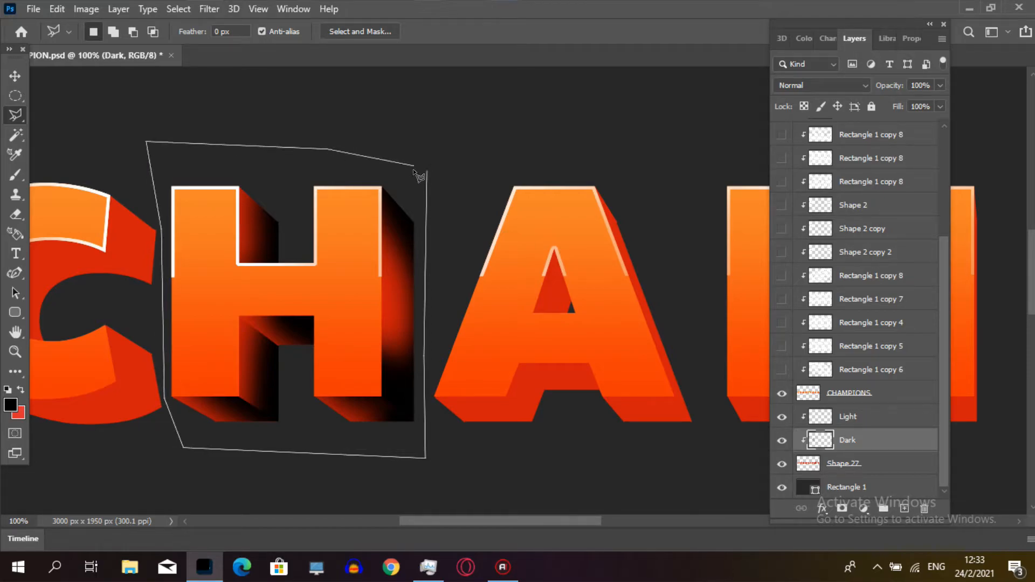
click(428, 170)
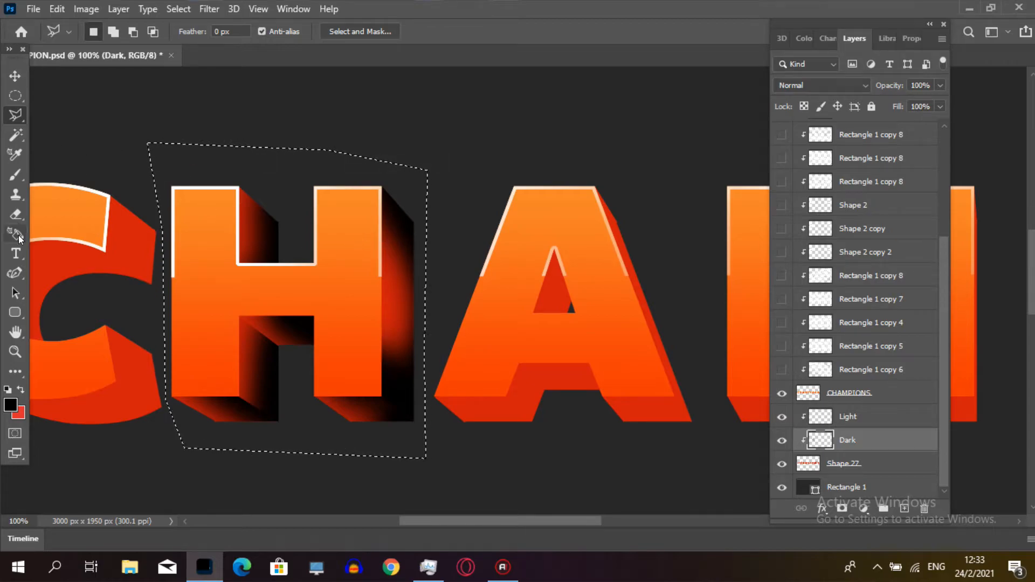
- Erase the H's black shading on the Dark layer with a 1000 px Eraser at 8% opacity, and deselect
click(15, 351)
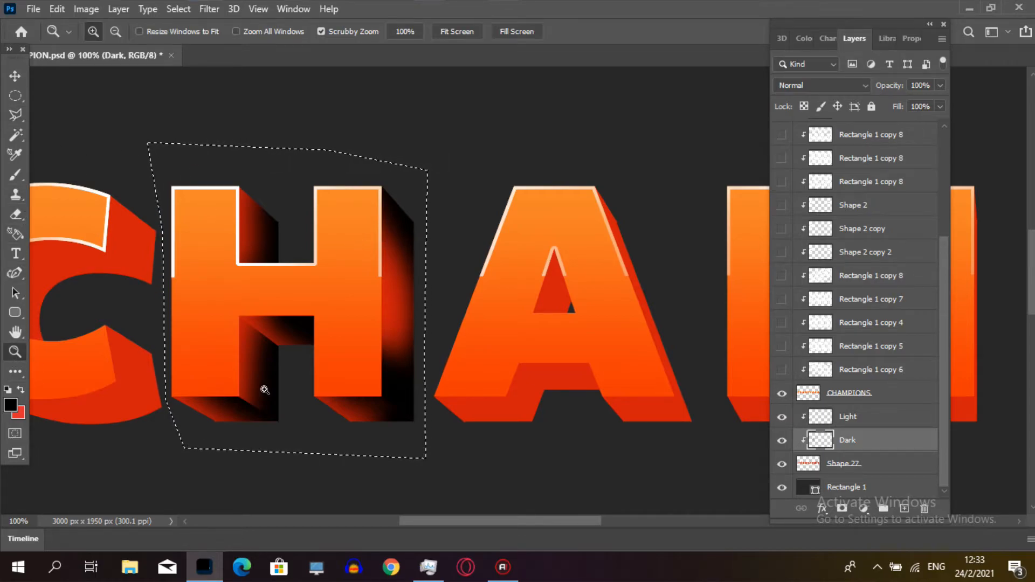
alt+click(337, 376)
alt+click(337, 376)
click(15, 215)
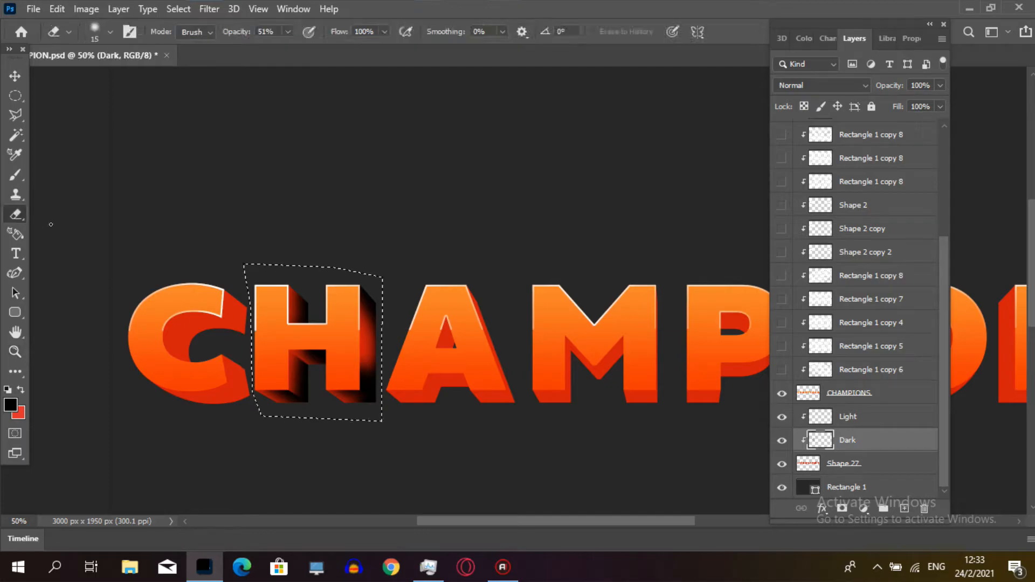
key(bracketright)
key(bracketright)
key(bracketright)
key(bracketright)
key(bracketright)
key(bracketright)
key(bracketright)
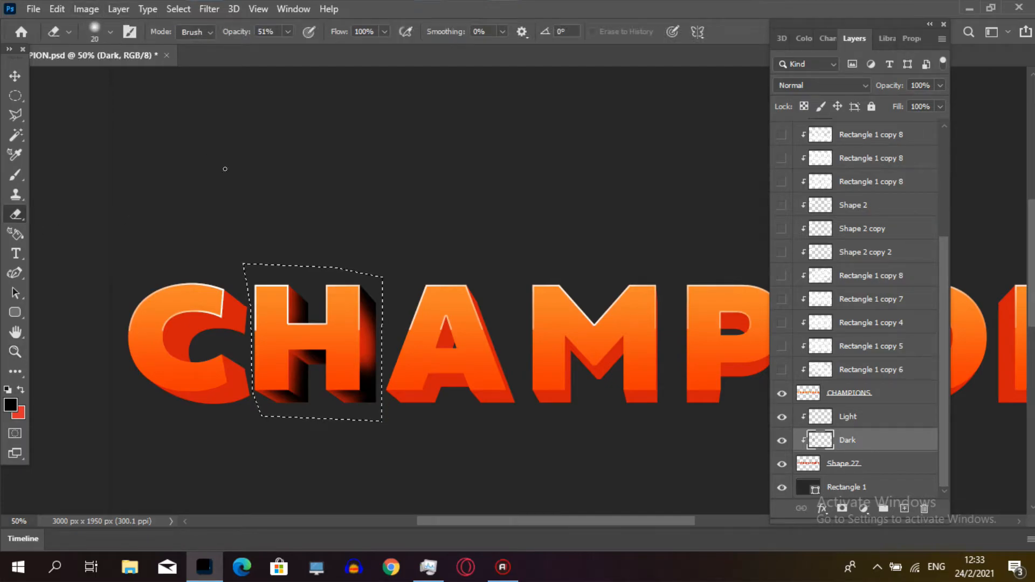
key(bracketright)
key(bracketright)
key(bracketright)
key(bracketright)
key(bracketright)
key(bracketright)
key(bracketright)
key(bracketright)
key(bracketright)
key(bracketright)
key(bracketright)
key(bracketright)
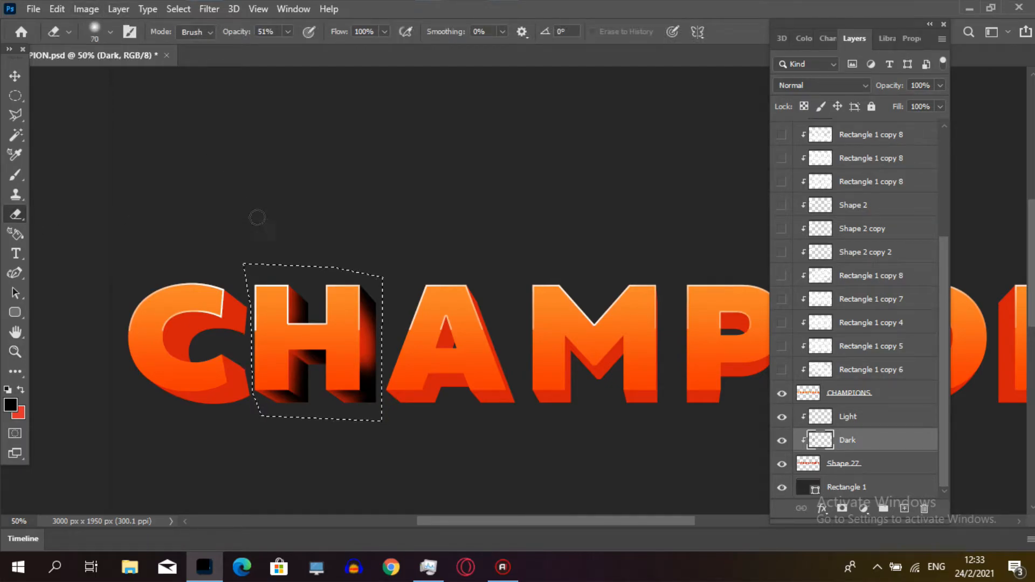
key(bracketright)
key(bracketright)
key(bracketright)
key(bracketright)
key(bracketright)
key(bracketright)
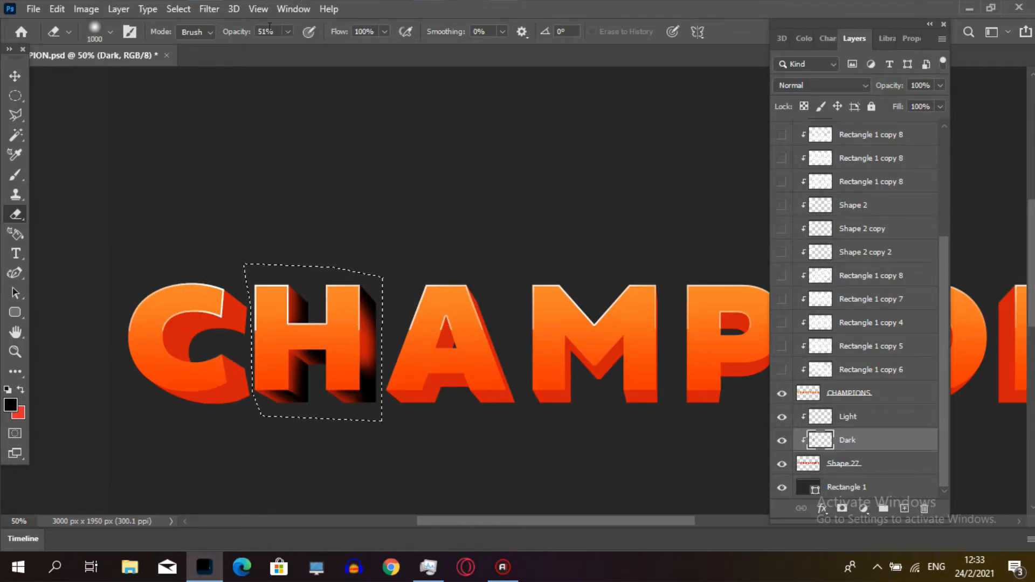
text(8)
key(Return)
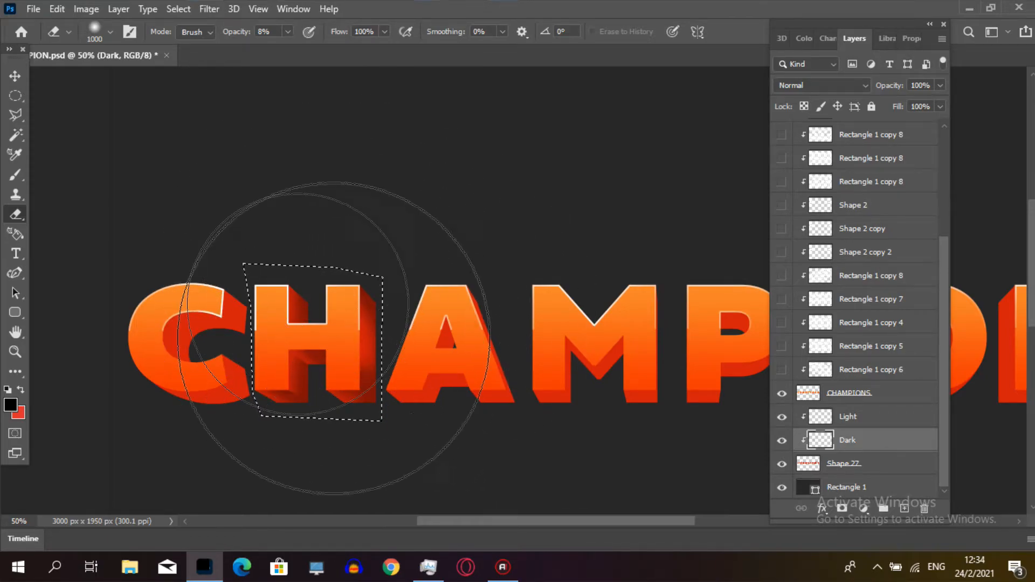
mouse_move(362, 340)
mouse_down()
mouse_move(334, 309)
mouse_move(360, 369)
mouse_move(364, 319)
mouse_move(343, 312)
mouse_up()
key(ctrl+d)
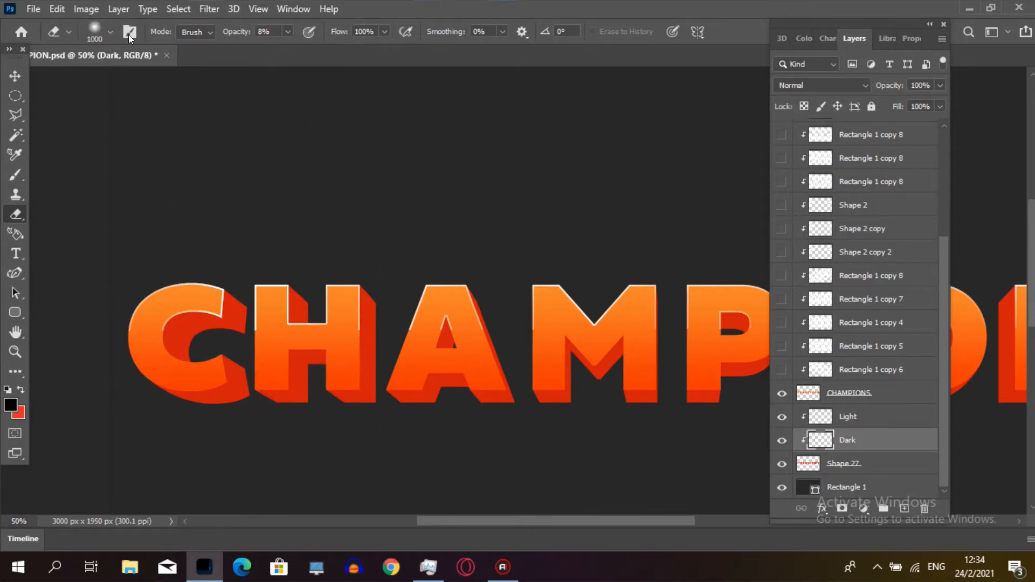
- Reduce the Eraser size to 42 px
click(110, 32)
click(107, 76)
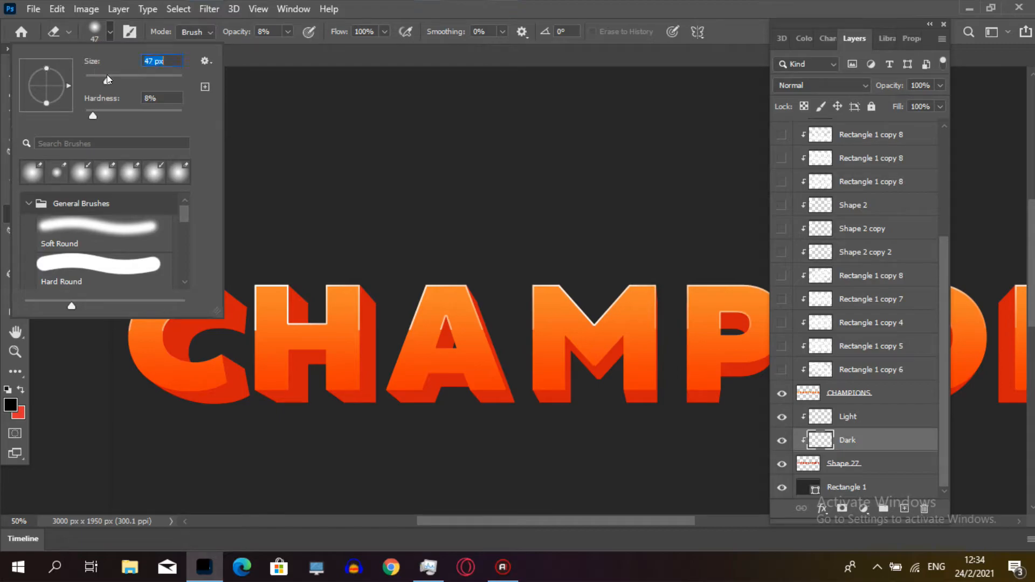
click(105, 76)
click(274, 59)
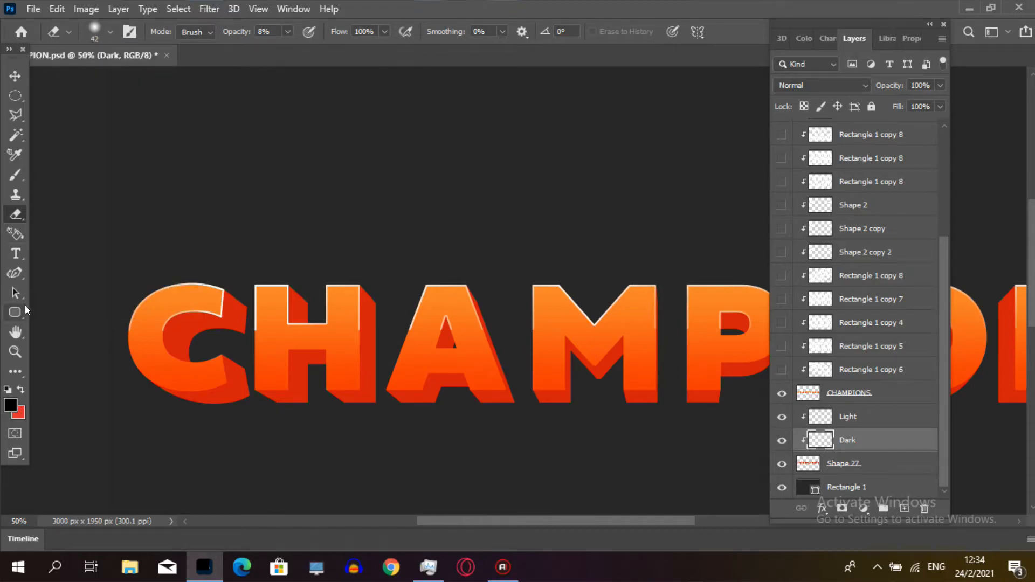
click(15, 351)
click(239, 357)
click(210, 350)
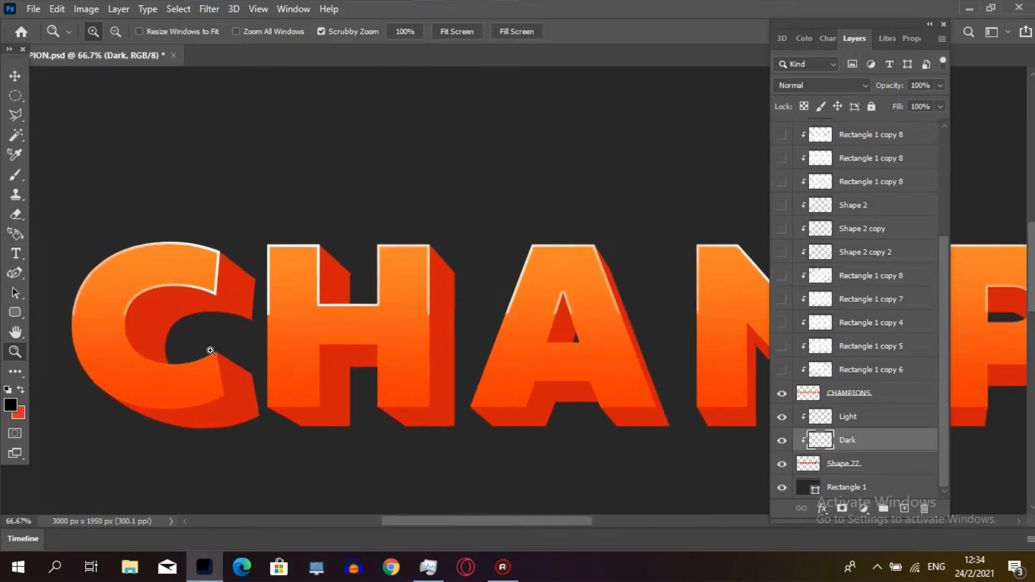
click(208, 353)
drag(437, 521, 404, 520)
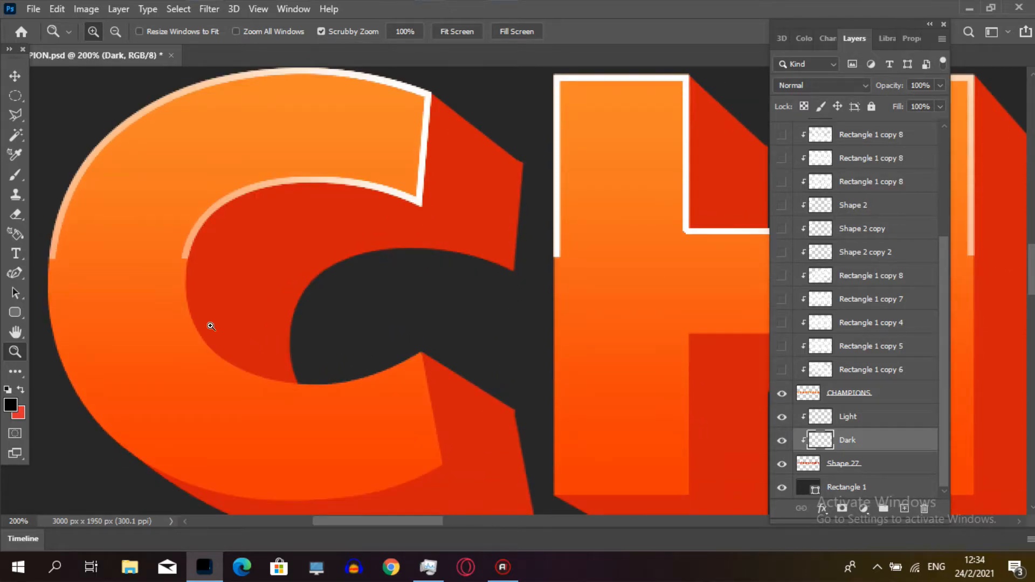
click(16, 114)
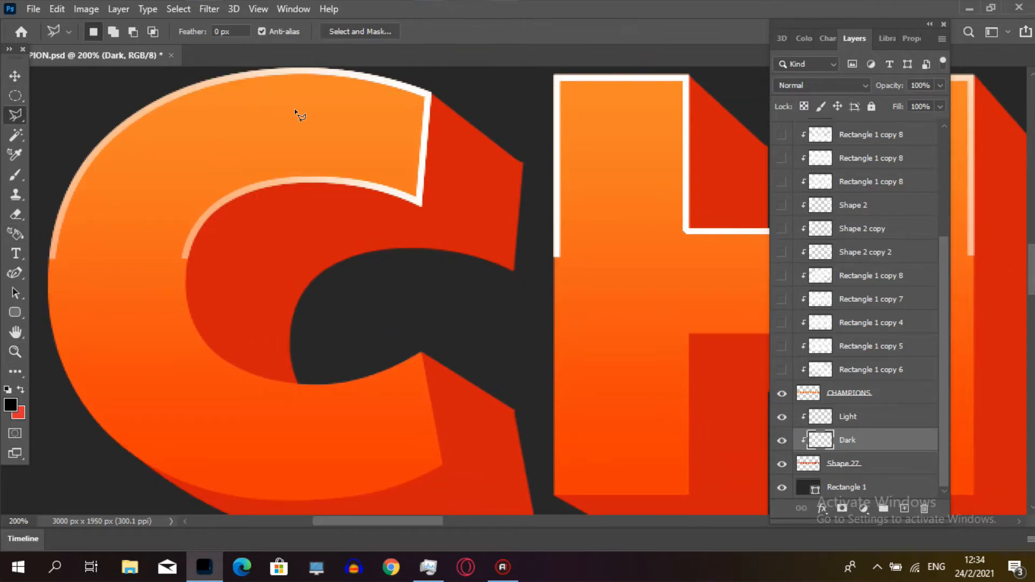
click(430, 75)
click(195, 132)
click(141, 327)
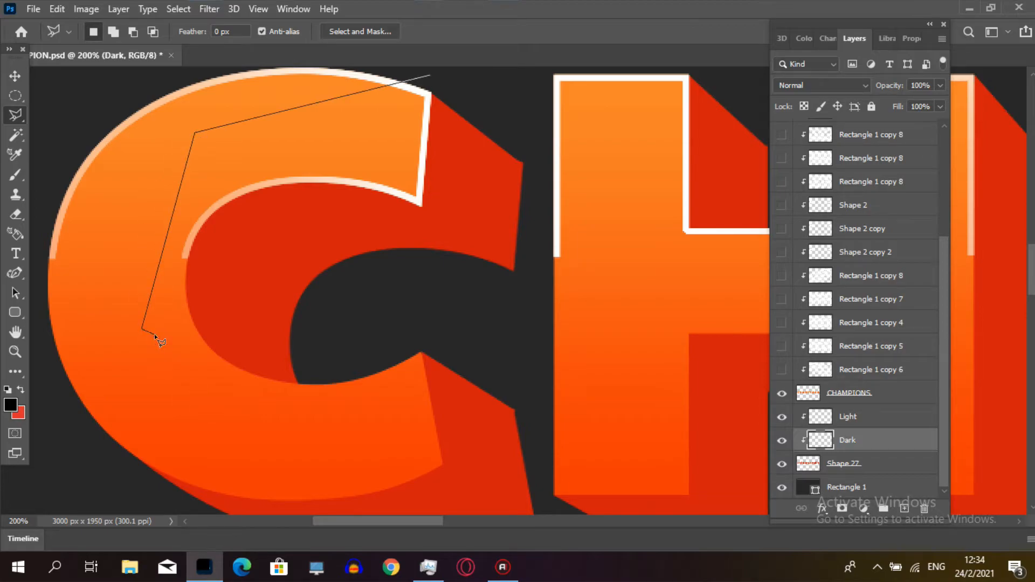
key(BackSpace)
key(BackSpace)
key(BackSpace)
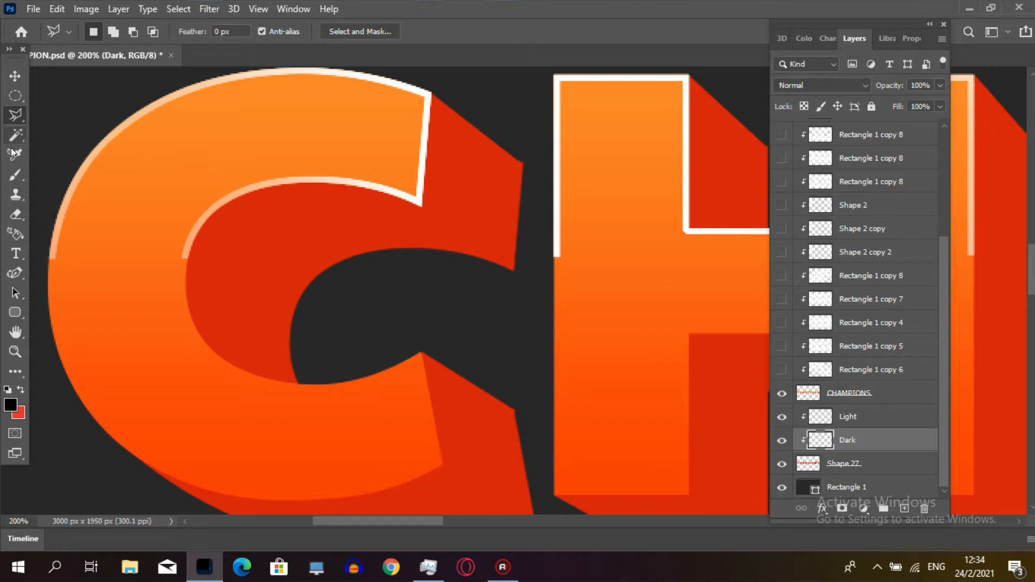
- Try brushing black over the C's extrusion on the Dark layer without a selection, and undo the strokes
click(15, 175)
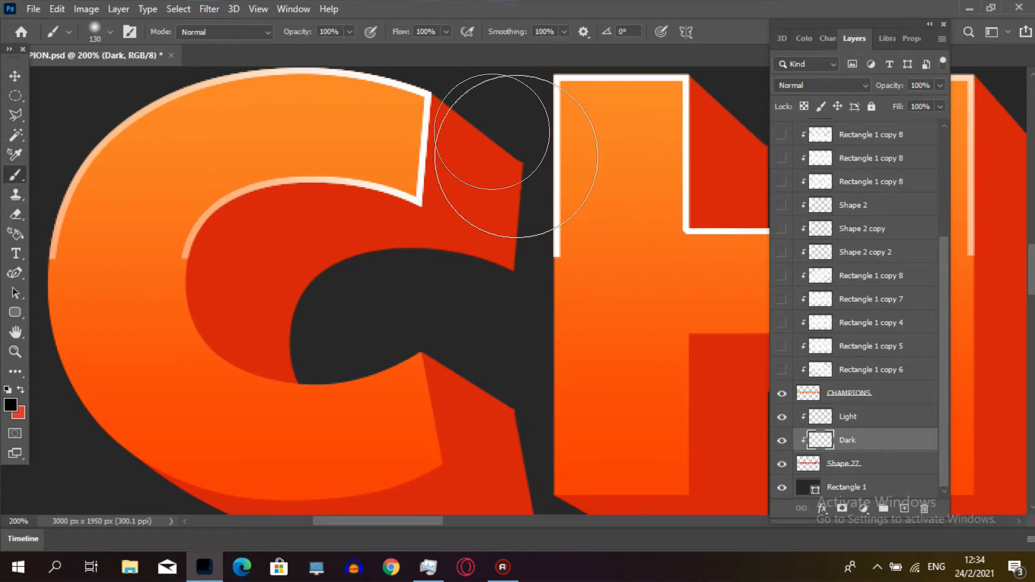
mouse_move(517, 177)
mouse_down()
mouse_move(475, 243)
mouse_move(324, 346)
mouse_move(344, 415)
mouse_move(472, 450)
mouse_move(431, 377)
mouse_up()
scroll(512, 208, down, 5)
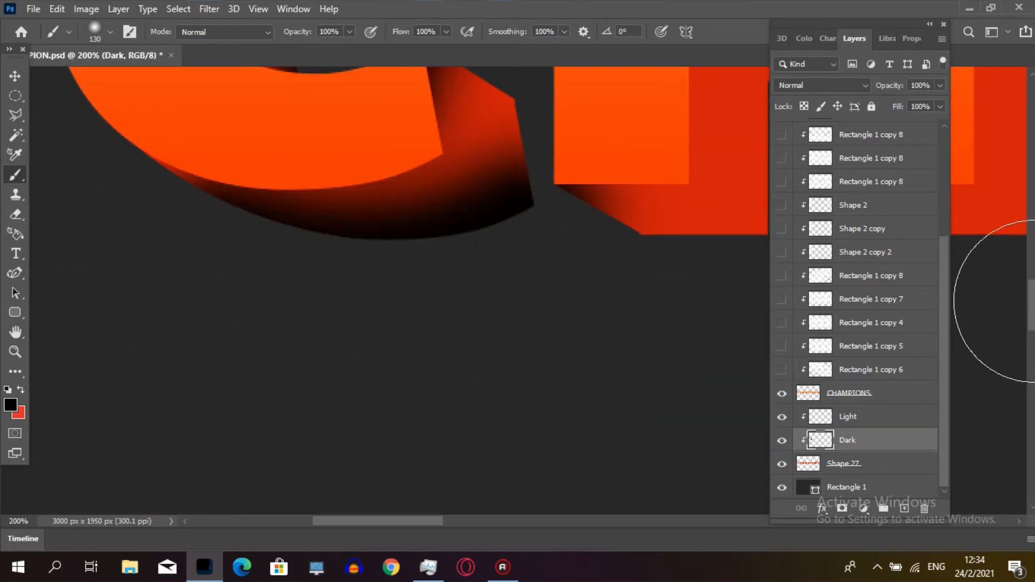
scroll(1019, 302, up, 5)
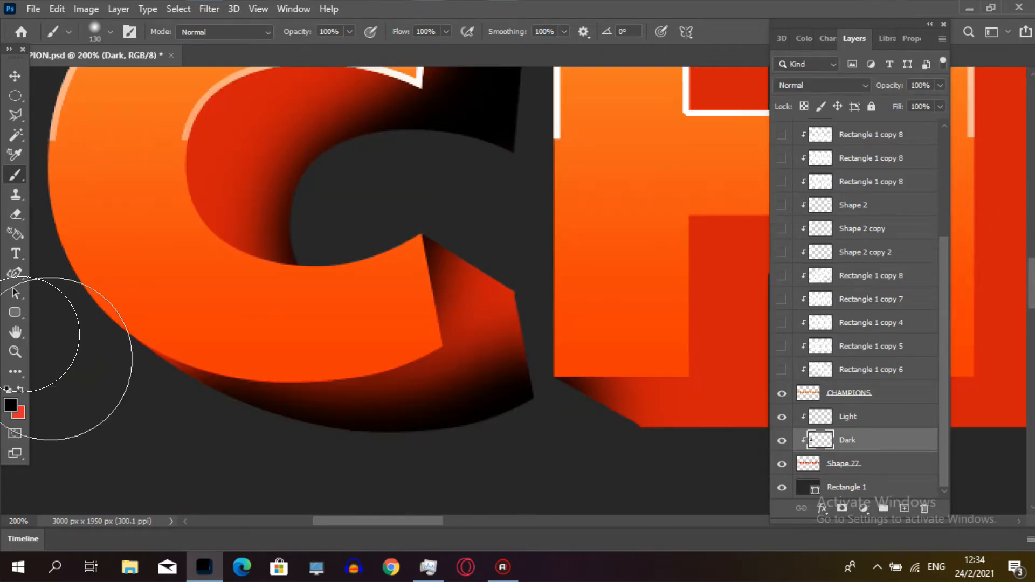
click(15, 351)
alt+click(377, 331)
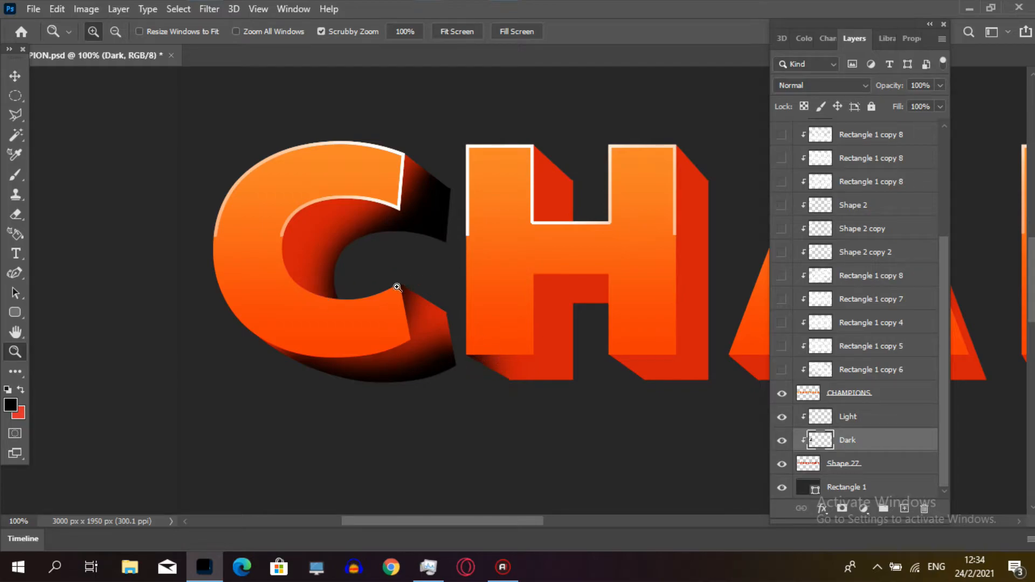
key(v)
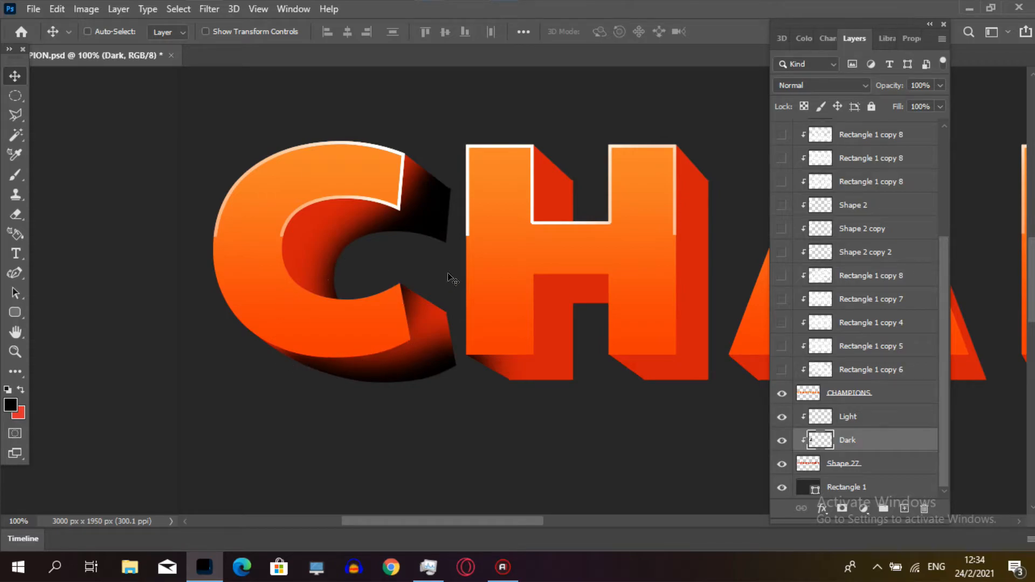
key(ctrl+z)
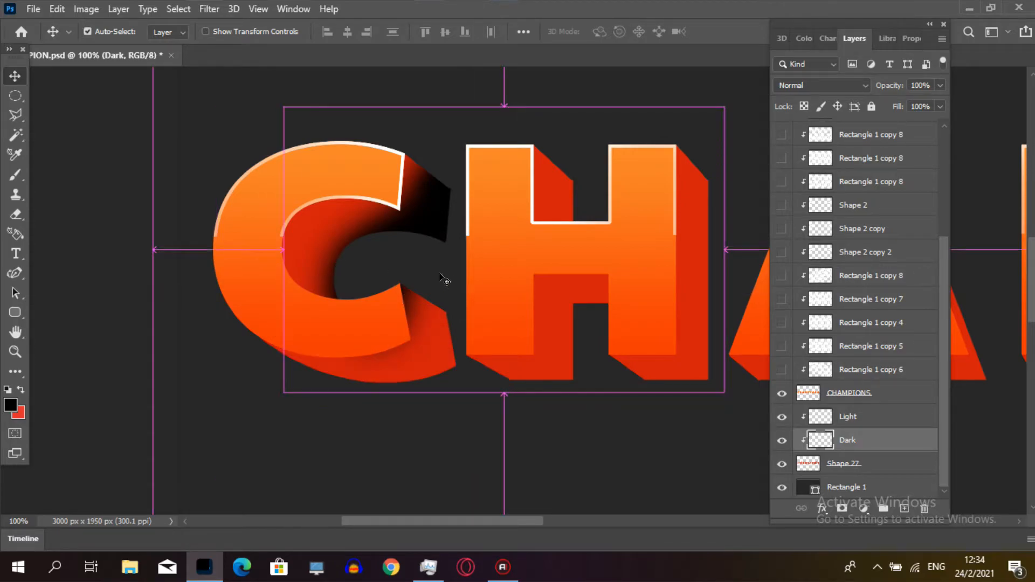
key(ctrl+z)
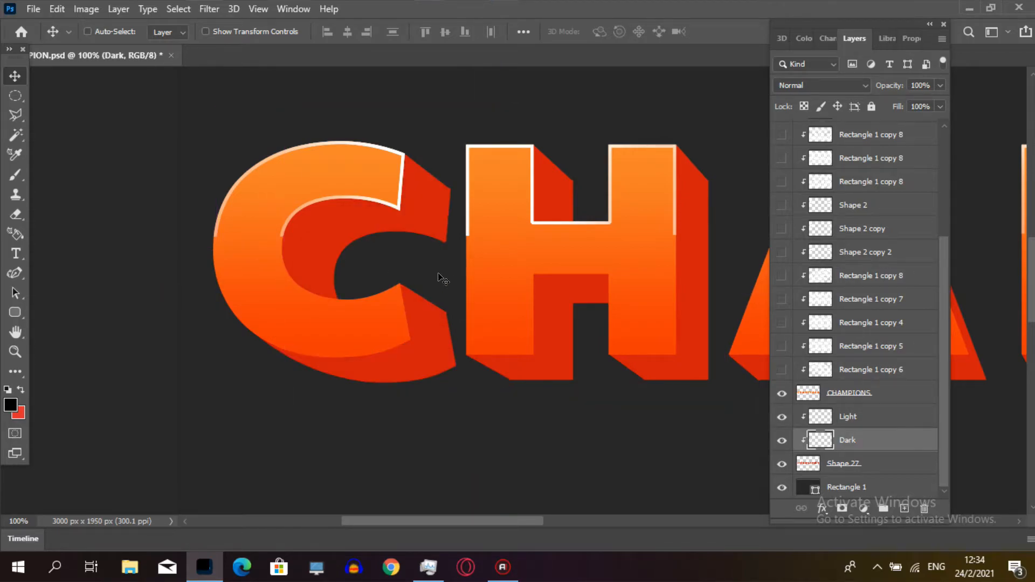
- Outline the upper part of the C and its inner side face with the Polygonal Lasso
click(13, 122)
click(195, 184)
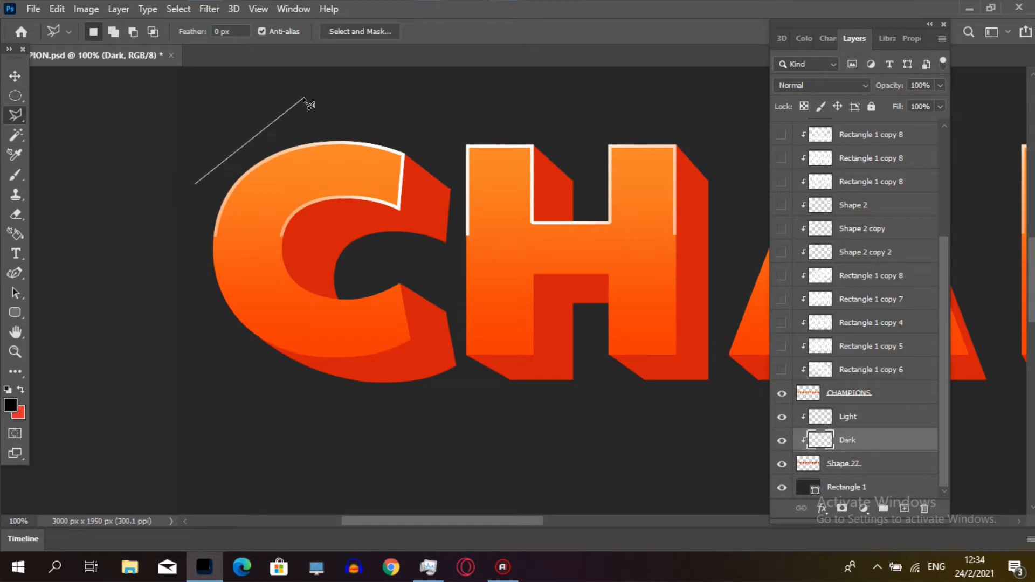
click(305, 97)
click(429, 113)
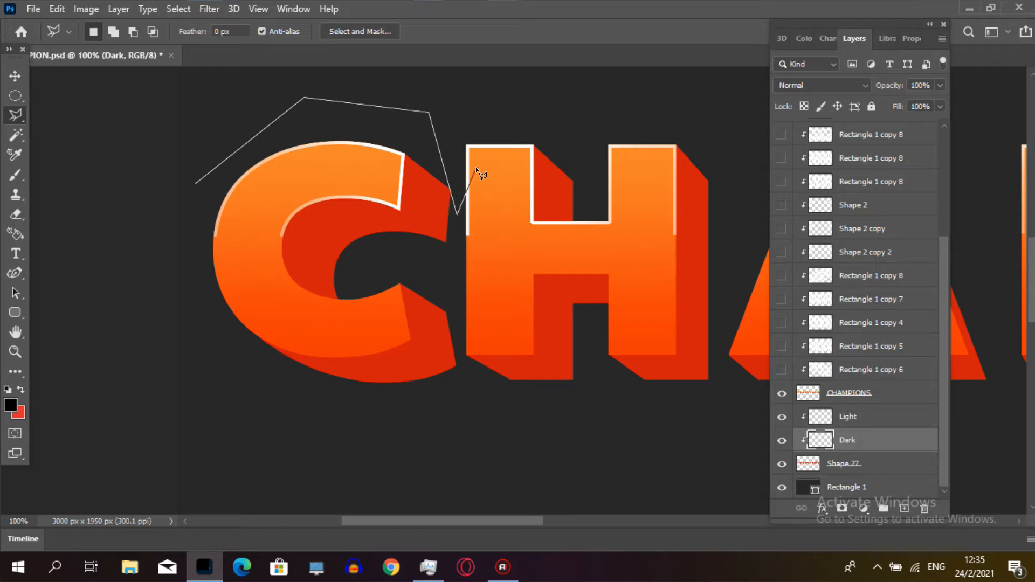
key(BackSpace)
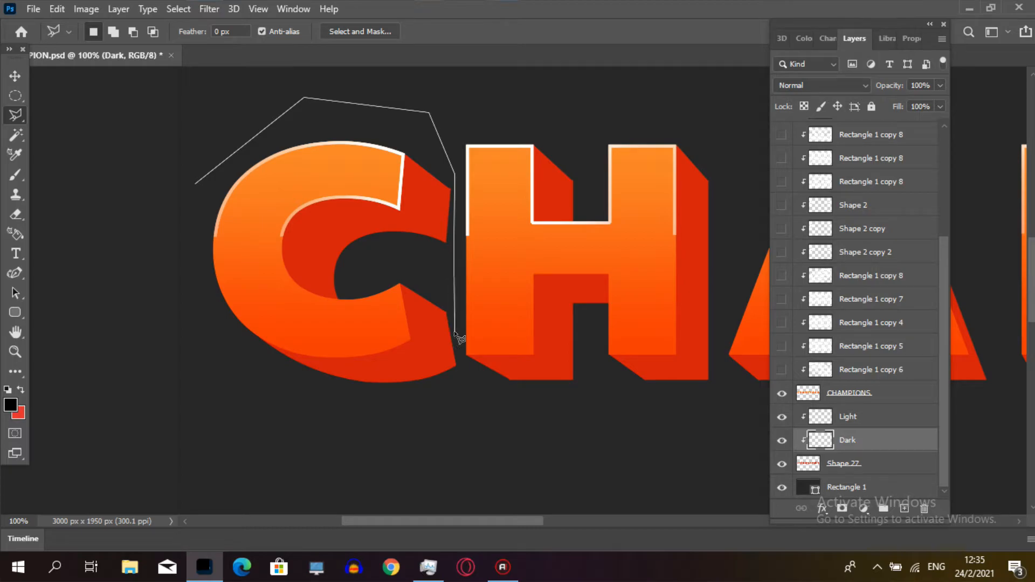
click(454, 250)
click(394, 264)
click(344, 314)
click(247, 334)
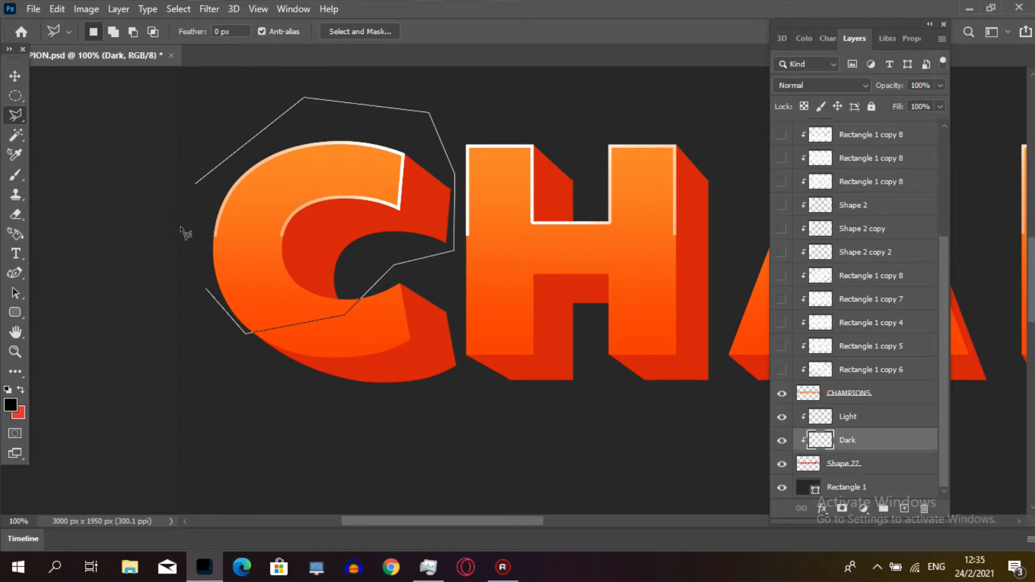
click(194, 184)
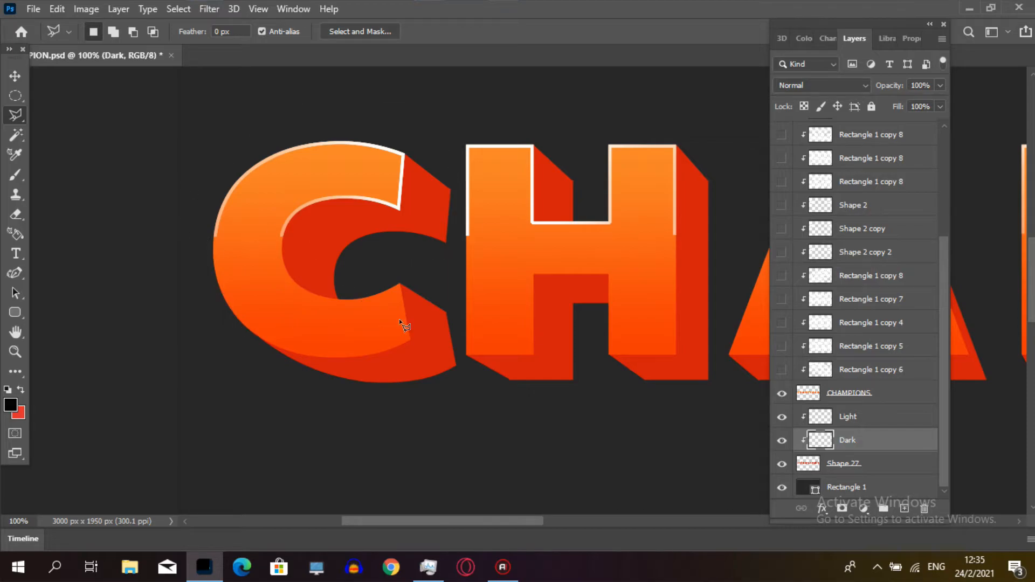
- Brush black along the outer edge of the C's upper and inner extrusion faces within the selection, and deselect
click(18, 174)
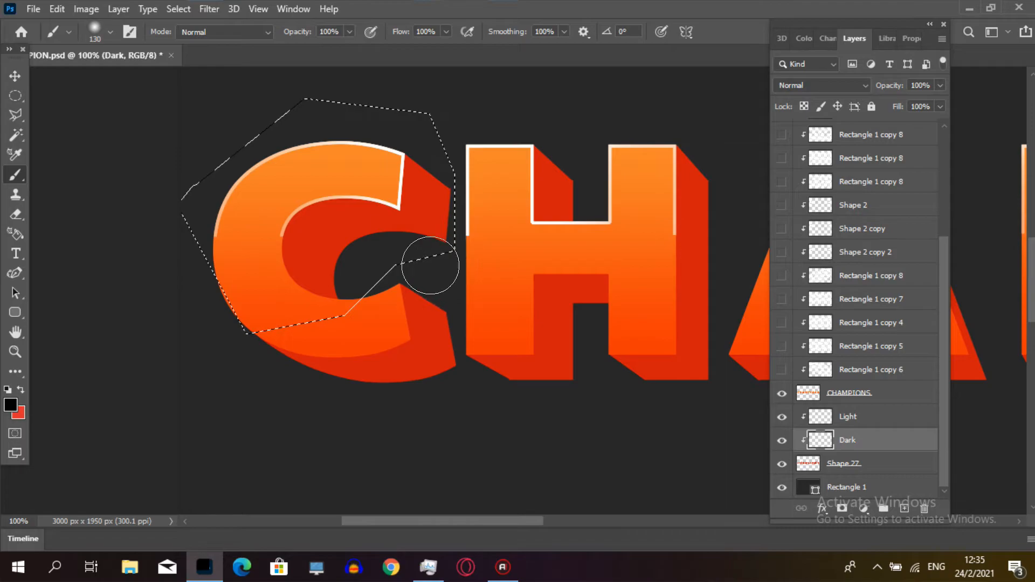
mouse_move(231, 242)
mouse_down()
mouse_move(335, 311)
mouse_move(443, 306)
mouse_move(490, 274)
mouse_move(317, 302)
mouse_move(334, 263)
mouse_move(399, 254)
mouse_move(451, 276)
mouse_move(436, 289)
mouse_move(290, 297)
mouse_move(310, 255)
mouse_move(364, 253)
mouse_move(416, 284)
mouse_move(298, 289)
mouse_move(327, 288)
mouse_move(344, 305)
mouse_move(316, 294)
mouse_move(316, 268)
mouse_move(342, 239)
mouse_move(396, 235)
mouse_move(477, 254)
mouse_move(468, 105)
mouse_move(453, 278)
mouse_move(388, 241)
mouse_move(325, 244)
mouse_move(303, 279)
mouse_move(319, 328)
mouse_move(378, 320)
mouse_move(433, 287)
mouse_move(448, 104)
mouse_move(406, 271)
mouse_move(355, 269)
mouse_move(335, 315)
mouse_up()
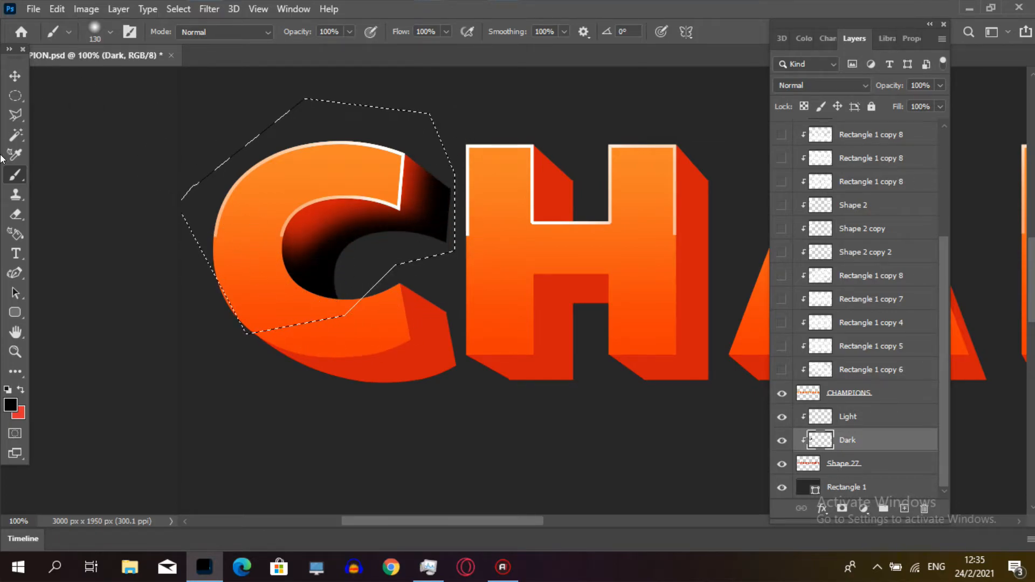
click(17, 213)
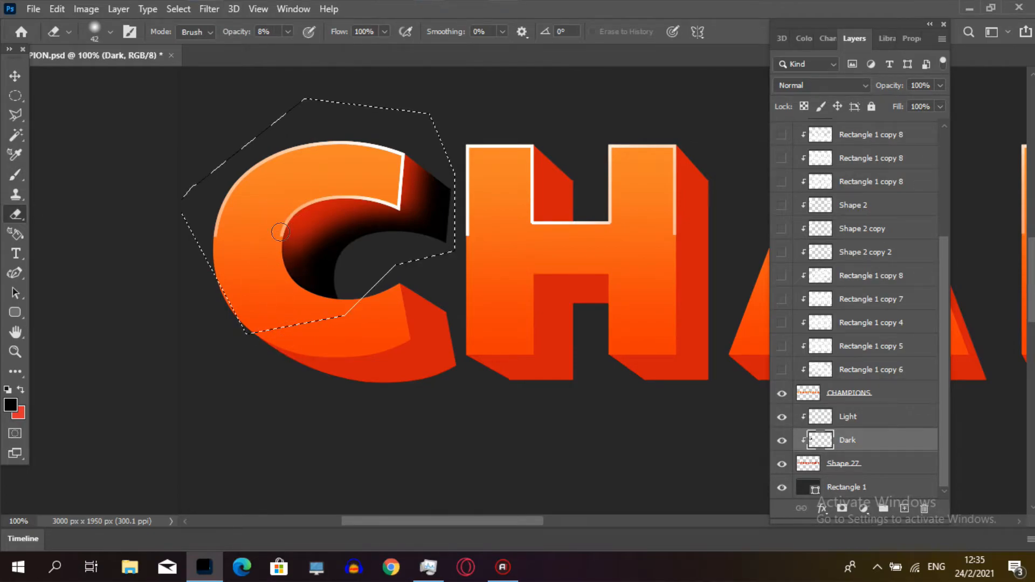
key(l)
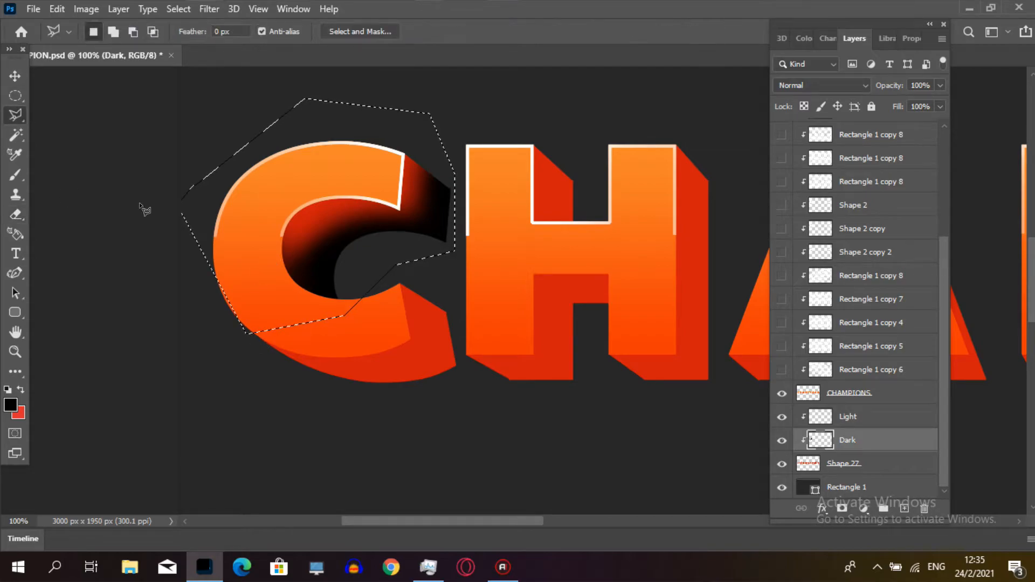
key(ctrl+d)
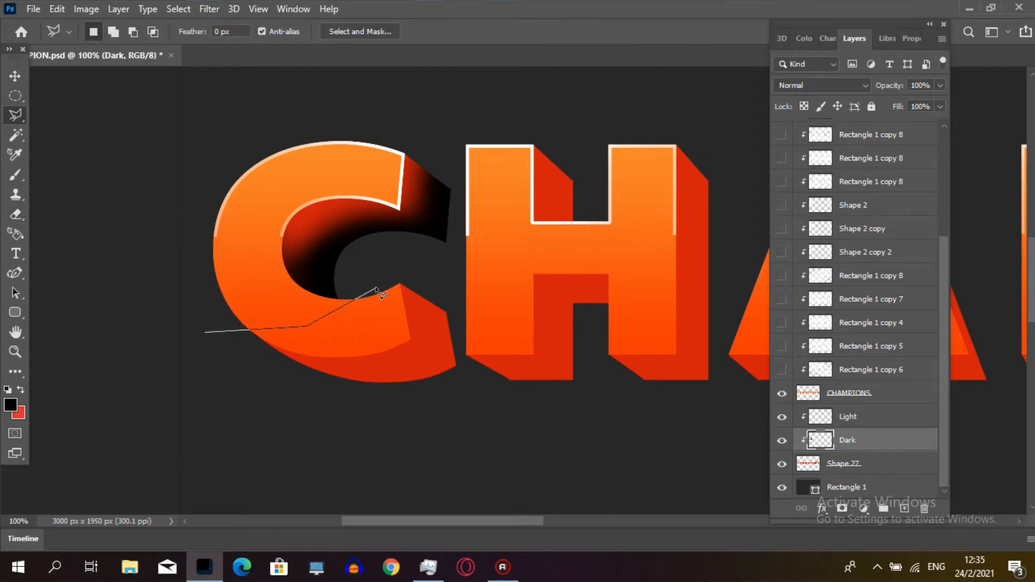
- Outline the lower part of the C and its bottom extrusion faces with the Polygonal Lasso
click(399, 249)
click(468, 382)
click(396, 408)
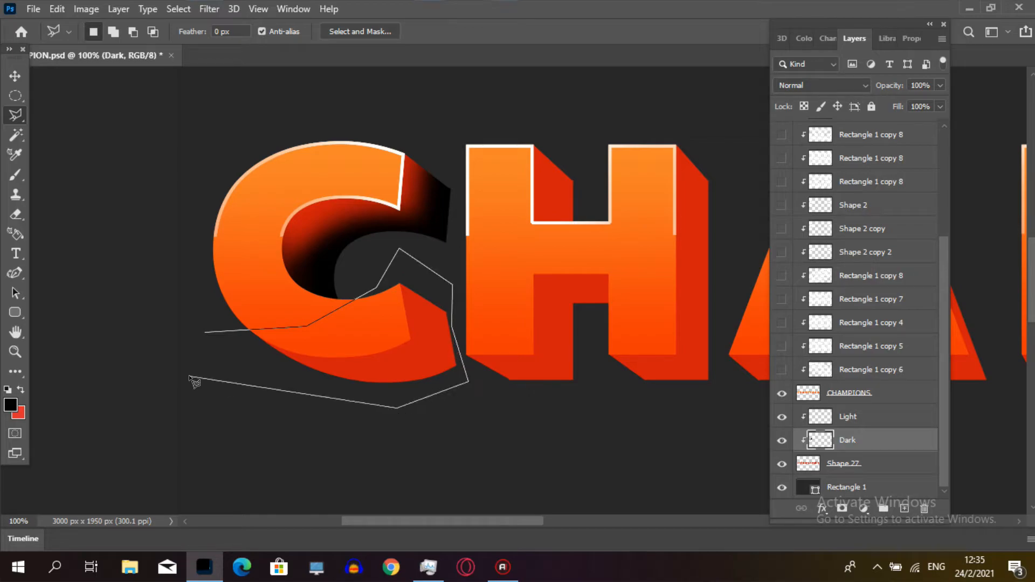
key(Return)
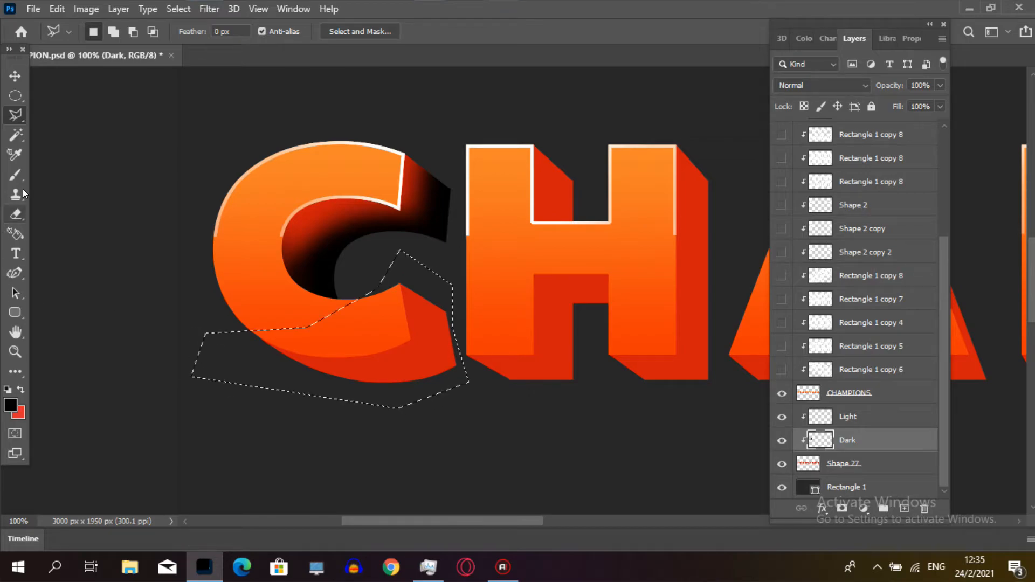
- Brush black along the outer edges of the C's lower extrusion faces on the Dark layer within the selection, and deselect
click(15, 176)
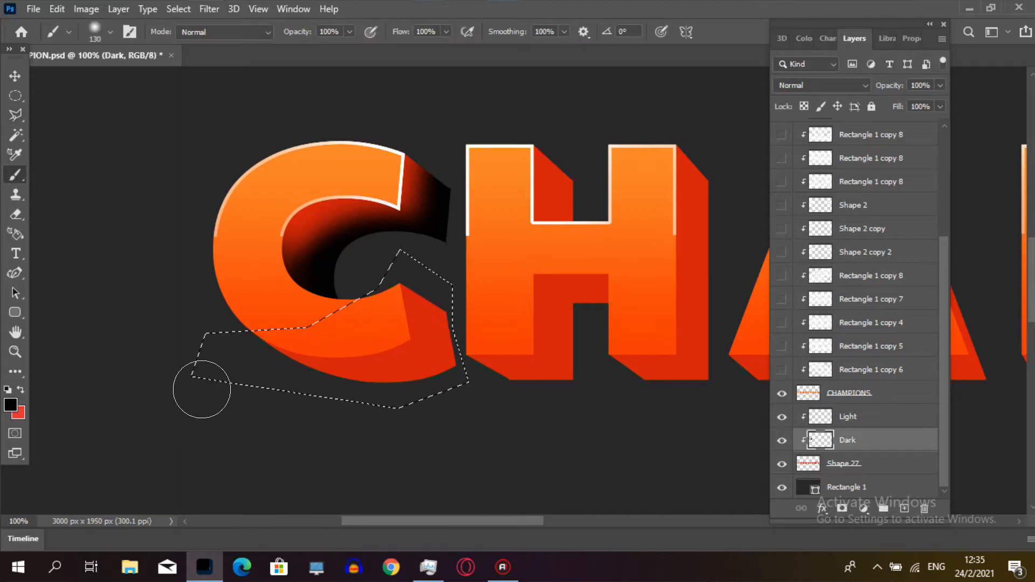
mouse_move(293, 393)
mouse_down()
mouse_move(492, 401)
mouse_move(571, 296)
mouse_up()
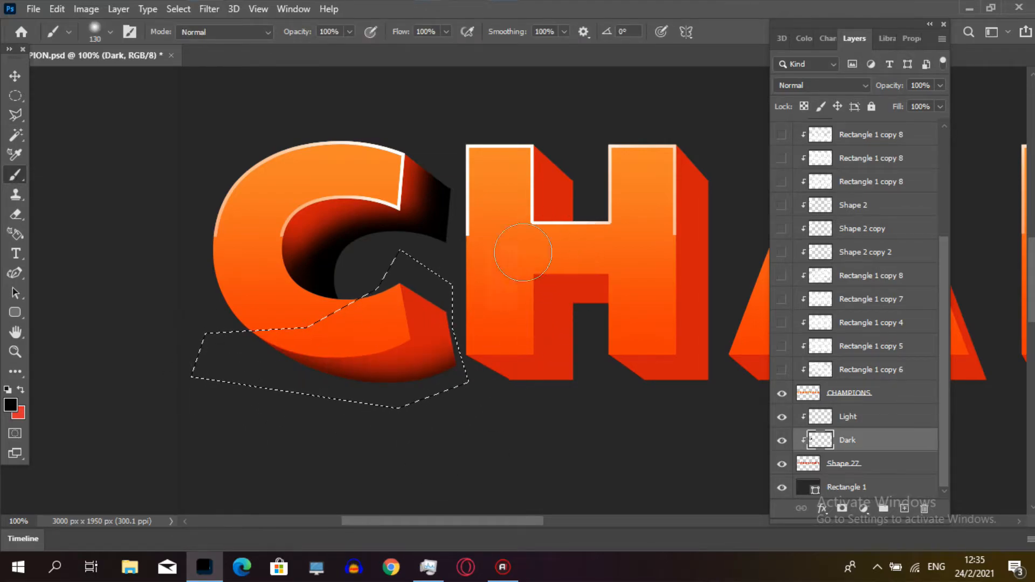
mouse_move(470, 241)
mouse_down()
mouse_move(454, 269)
mouse_move(451, 374)
mouse_move(338, 400)
mouse_move(96, 350)
mouse_up()
key(ctrl+d)
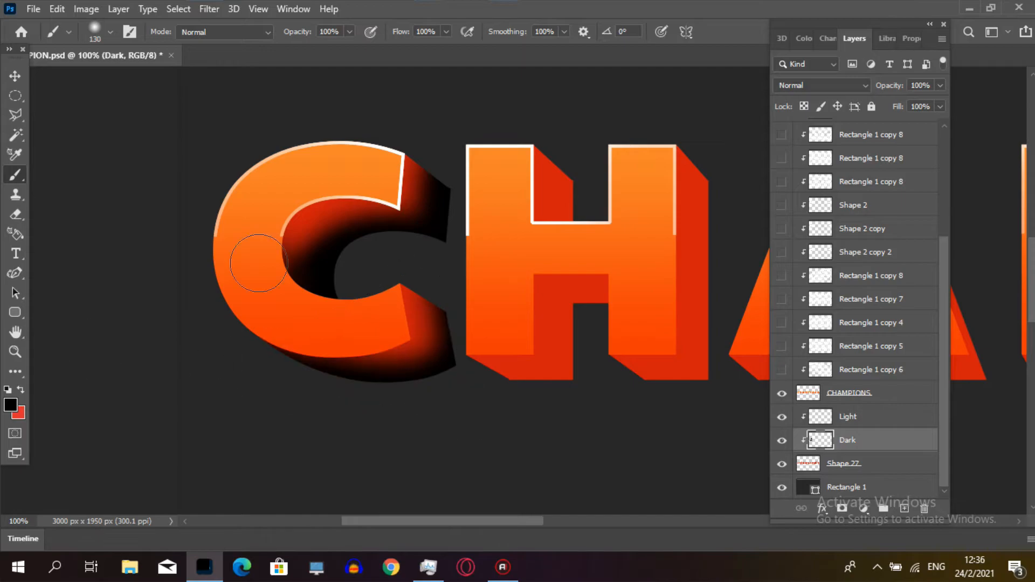
- Outline the H's extrusion faces with the Polygonal Lasso, brush black along their outer edges, and deselect
click(15, 116)
click(452, 263)
click(454, 324)
click(467, 373)
click(452, 263)
click(15, 174)
key(ctrl+d)
- Shade the A's lower and inner extrusion faces in black using Polygonal Lasso selections, and deselect
click(15, 115)
click(520, 98)
click(443, 282)
key(ctrl+d)
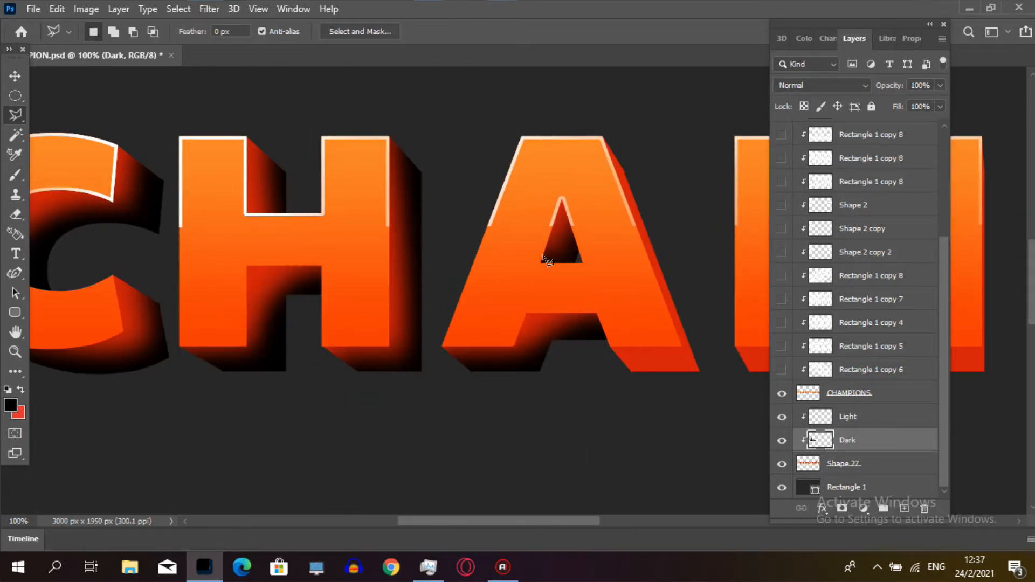
- Brush black over the remaining A face and the extrusion faces of the M and P within lasso selections, and deselect
click(16, 174)
key(ctrl+d)
mouse_move(390, 373)
mouse_down()
mouse_move(459, 324)
mouse_move(464, 335)
mouse_move(544, 302)
mouse_up()
key(ctrl+d)
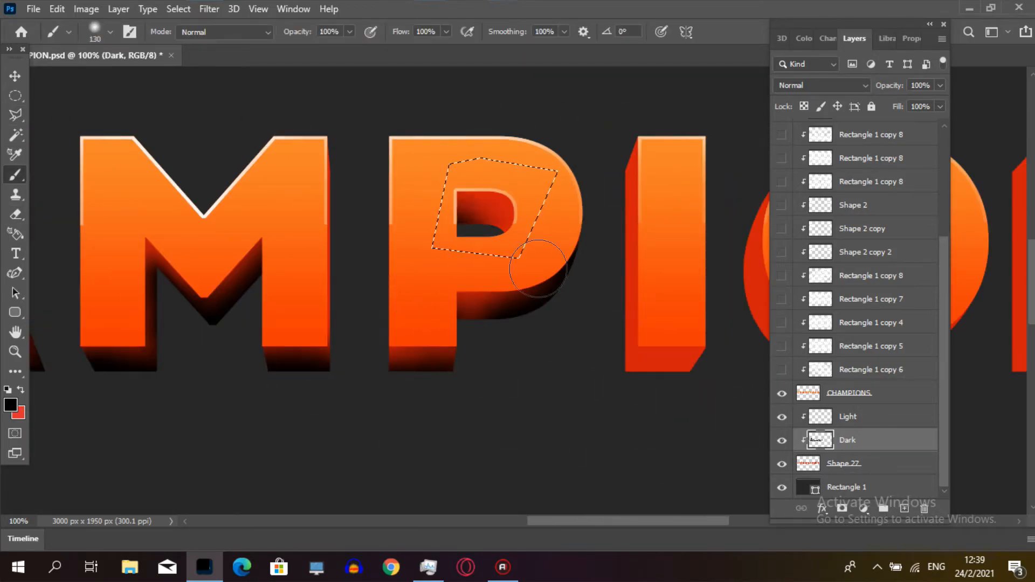
key(ctrl+d)
- Outline the extrusion faces of the I, O and N and brush black along their outer edges on the Dark layer
click(646, 130)
click(536, 98)
click(431, 136)
key(ctrl+d)
click(612, 100)
key(b)
key(ctrl+d)
- Outline the S's bottom extrusion face with the Polygonal Lasso, brush black along its lower edge, and deselect
key(l)
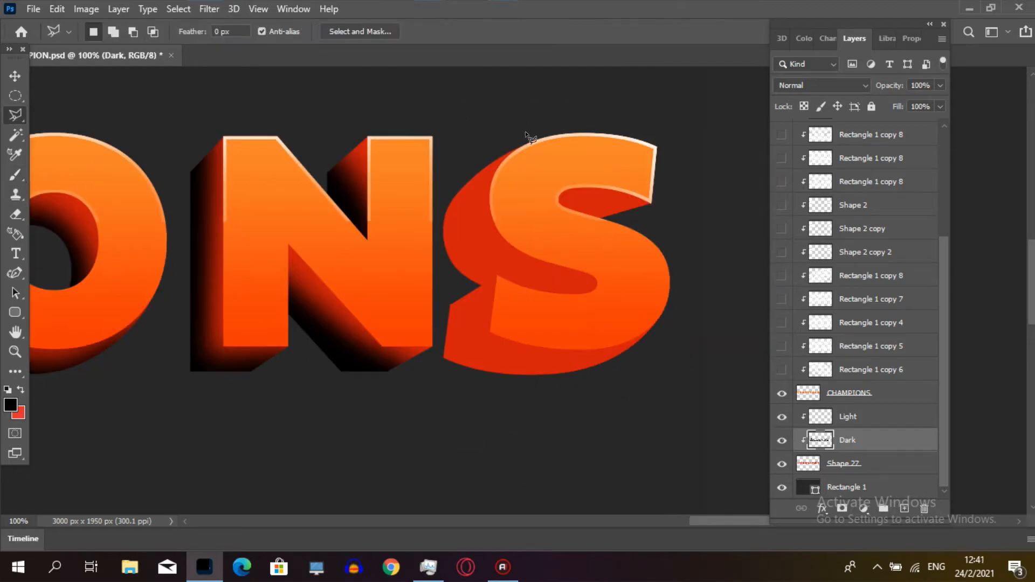
click(680, 333)
key(b)
drag(674, 355, 434, 334)
key(ctrl+d)
- Outline the S's outer side and middle extrusion faces, brush black over them, and deselect
click(15, 115)
click(15, 174)
drag(452, 178, 587, 297)
key(ctrl+d)
- Outline the extrusion face inside the S's upper opening, brush black over it, and deselect
click(15, 115)
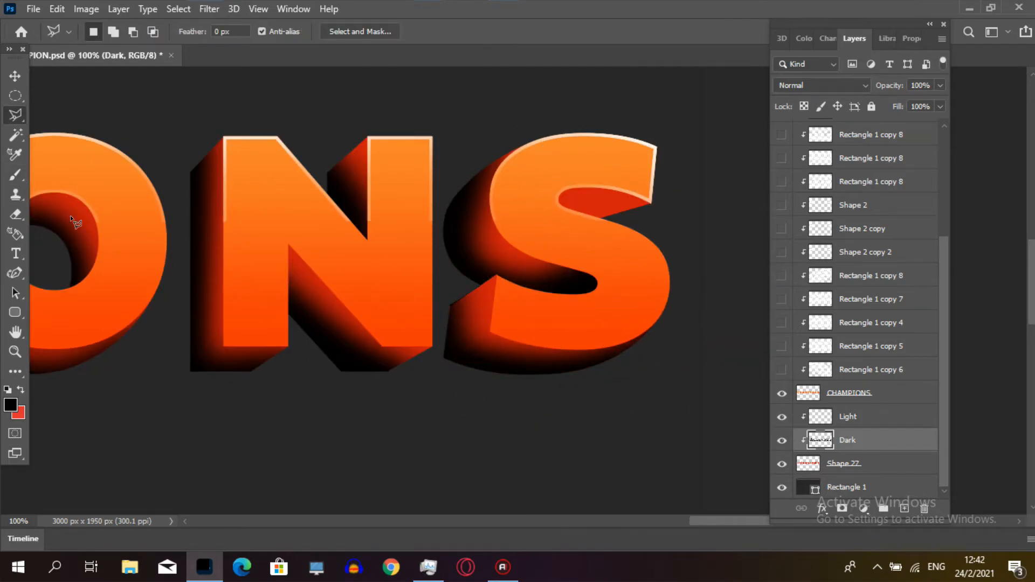
click(536, 223)
click(21, 172)
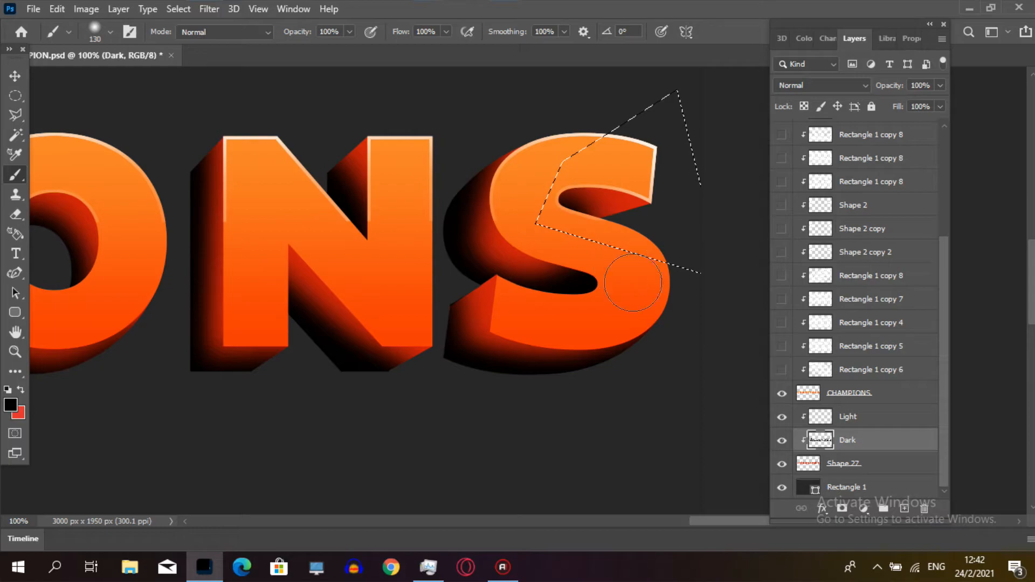
key(ctrl+d)
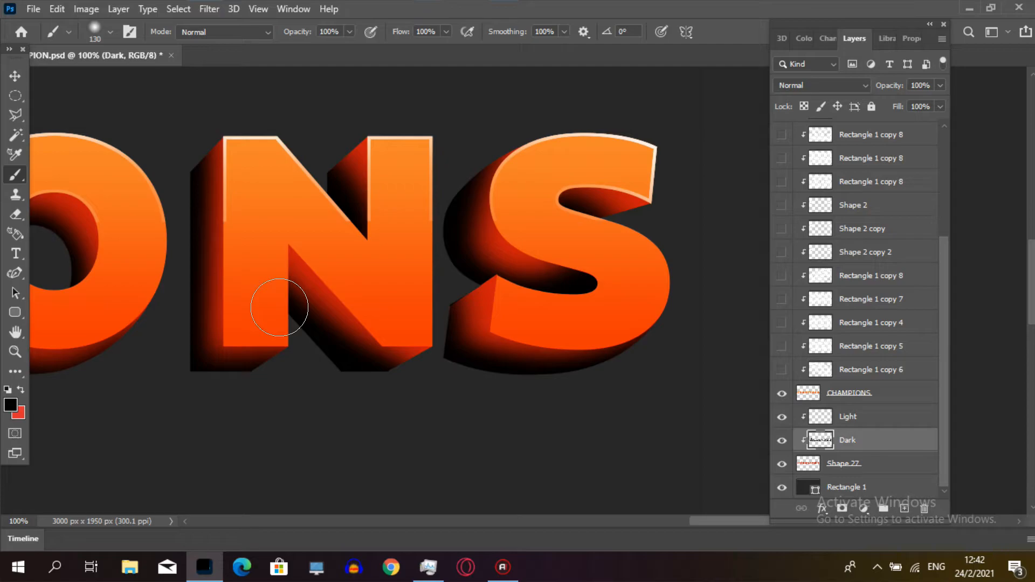
- Preview blend modes for the Dark layer, keep Normal, and reduce the layer's opacity to 37%
click(15, 352)
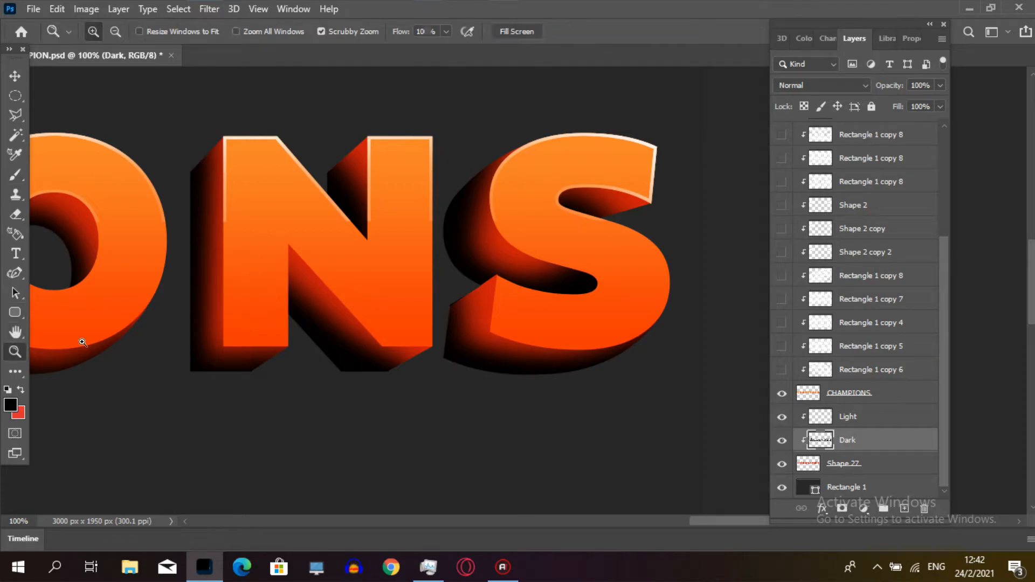
alt+click(208, 340)
alt+click(209, 340)
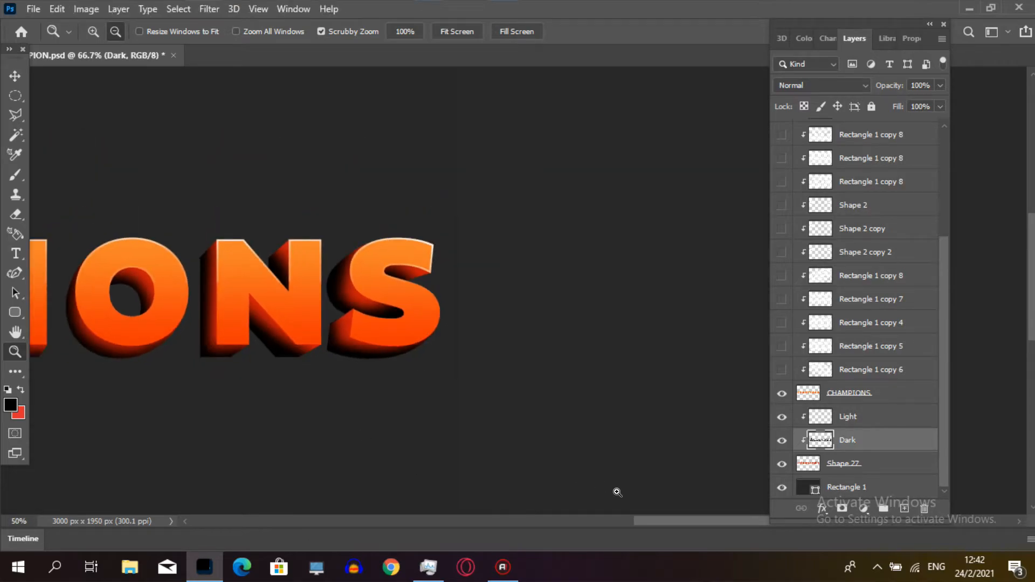
drag(665, 522, 559, 522)
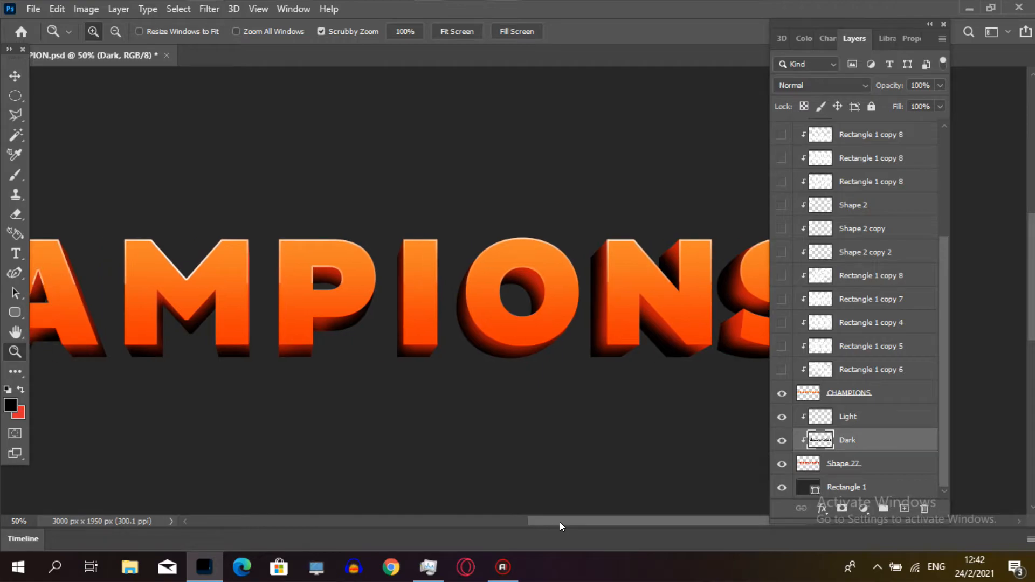
alt+click(487, 443)
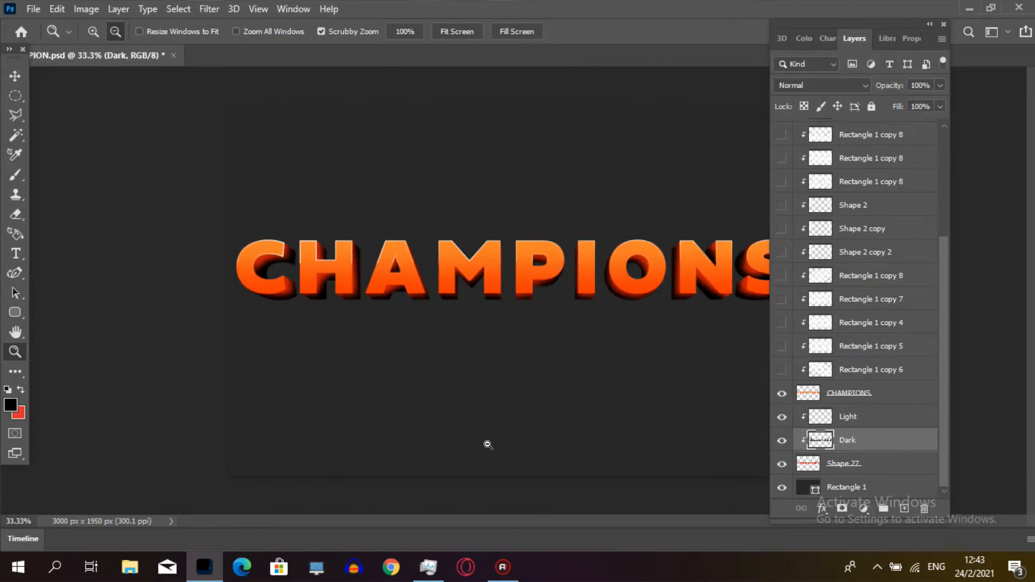
alt+click(488, 445)
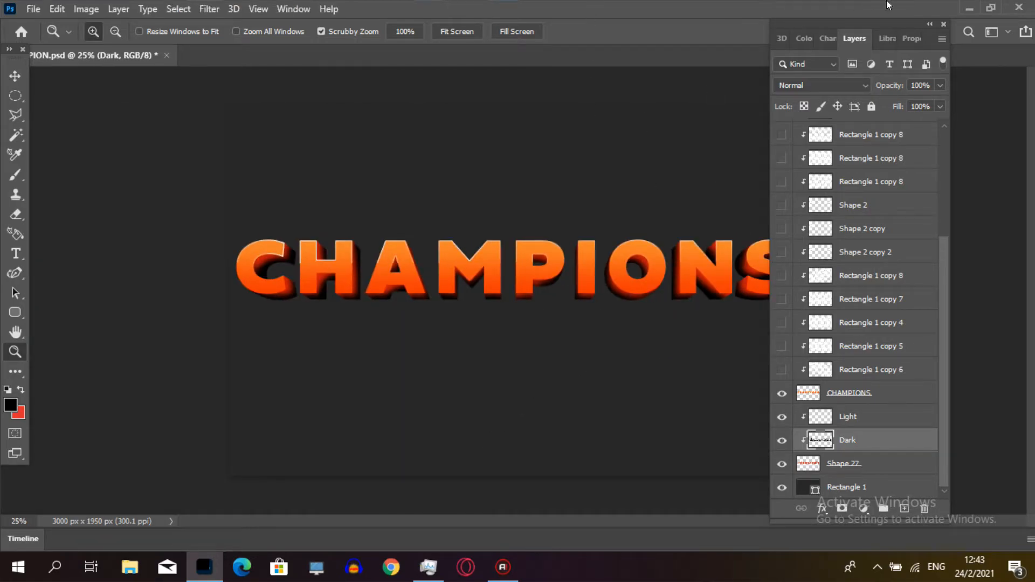
drag(853, 25, 894, 135)
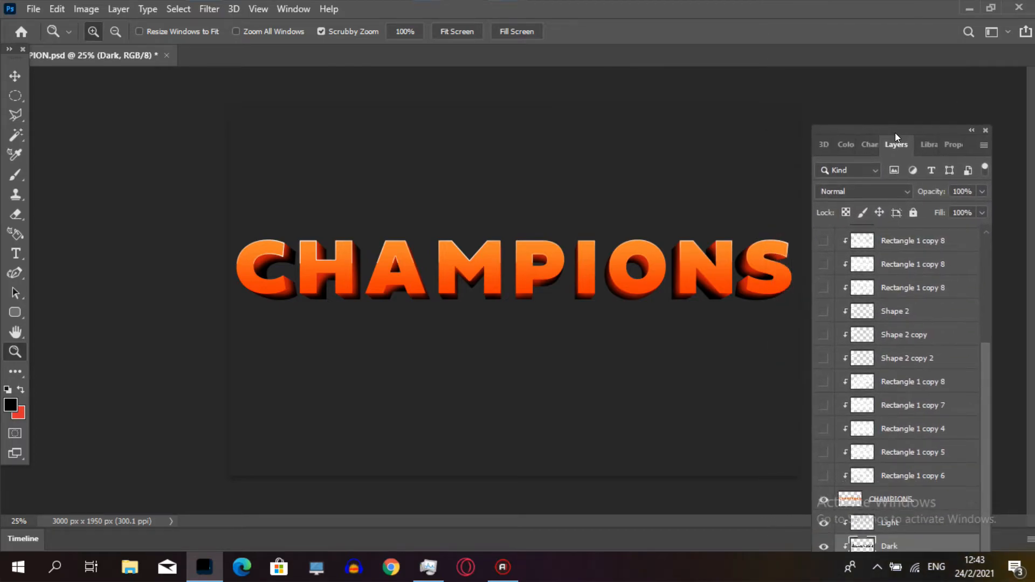
click(905, 191)
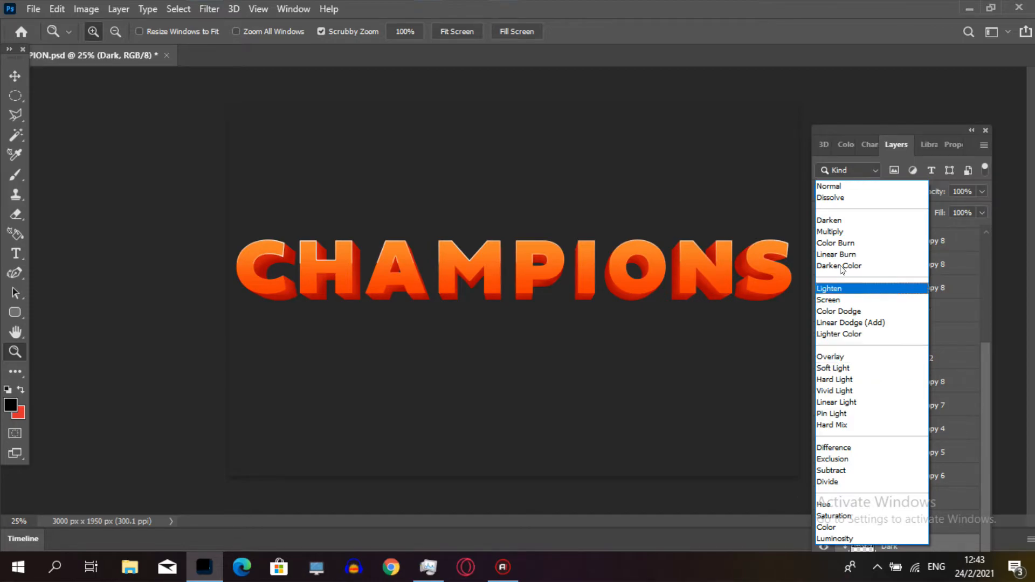
click(977, 179)
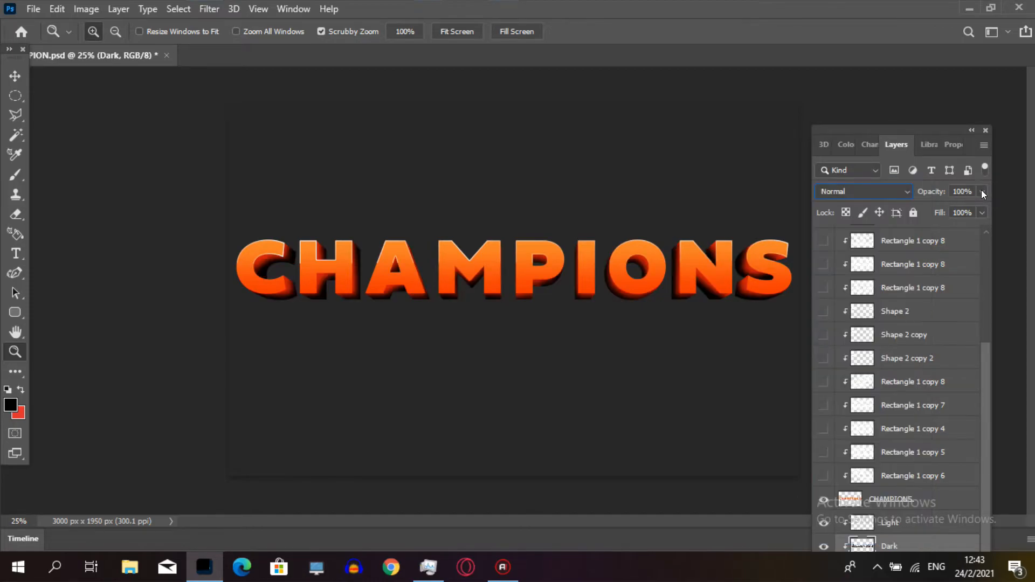
drag(980, 190, 927, 206)
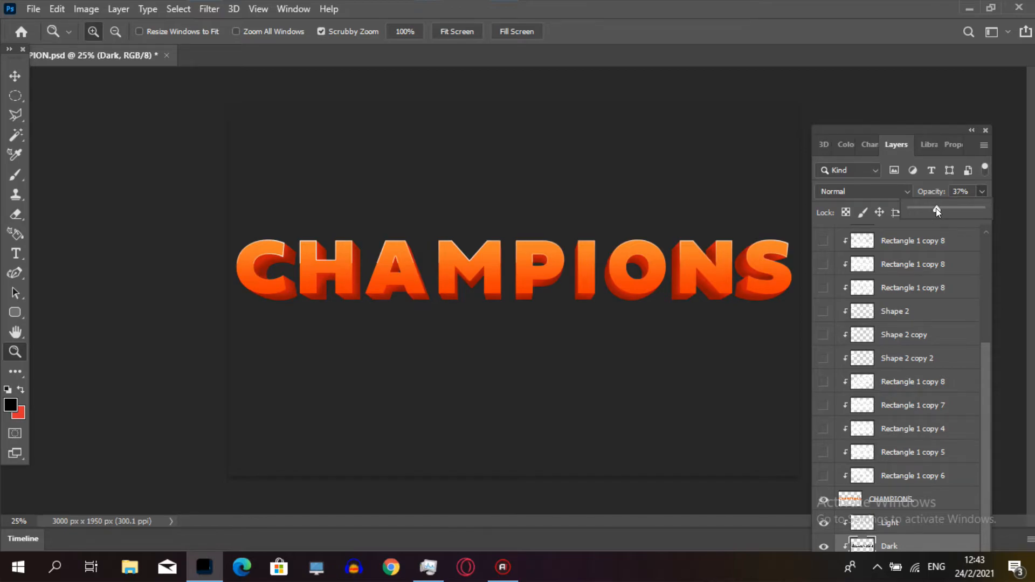
click(895, 128)
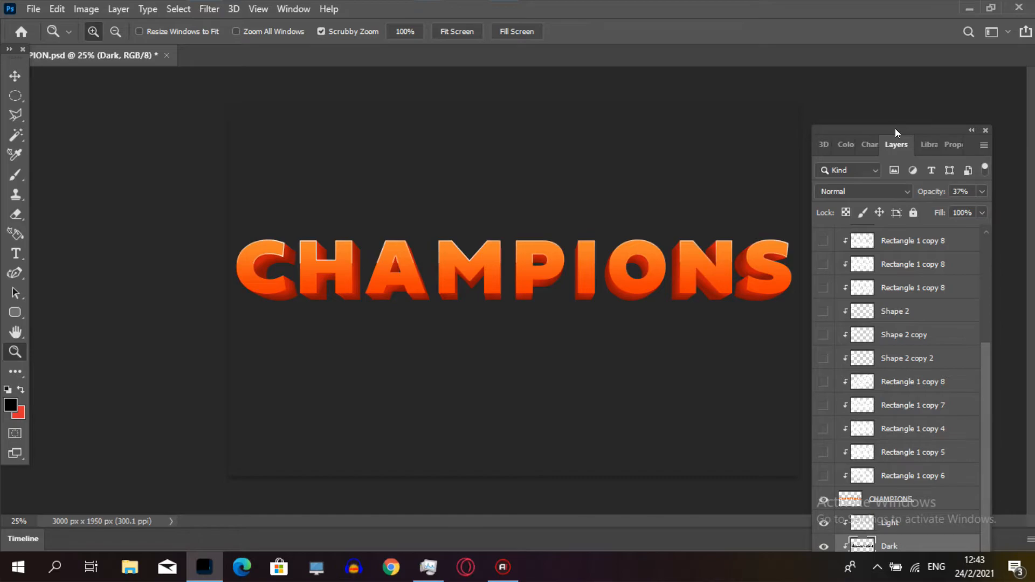
- Show all the hidden clipped Rectangle and Shape layers and the CHAMPIONS copies above the CHAMPIONS layer again
click(15, 76)
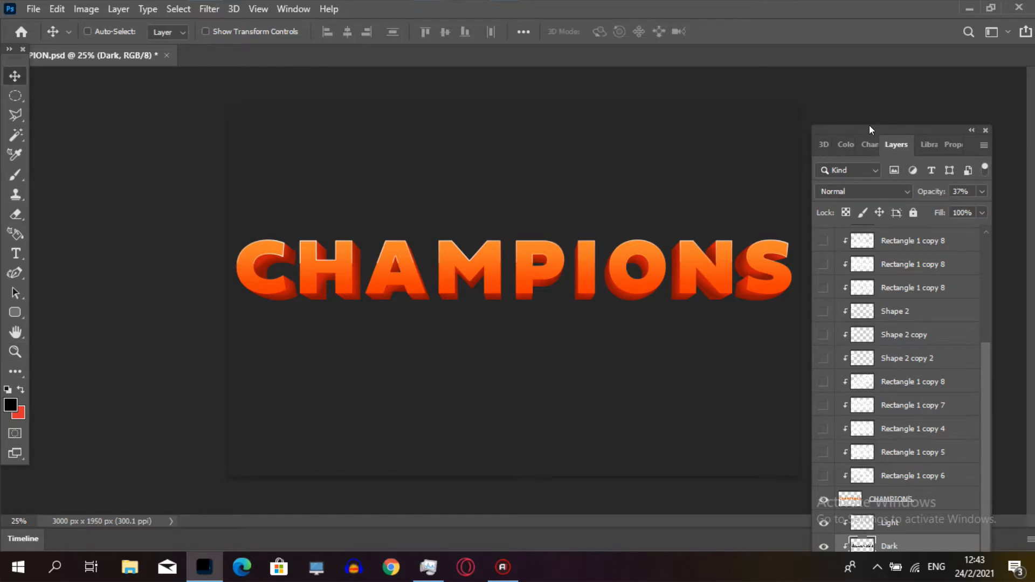
drag(869, 125, 862, 43)
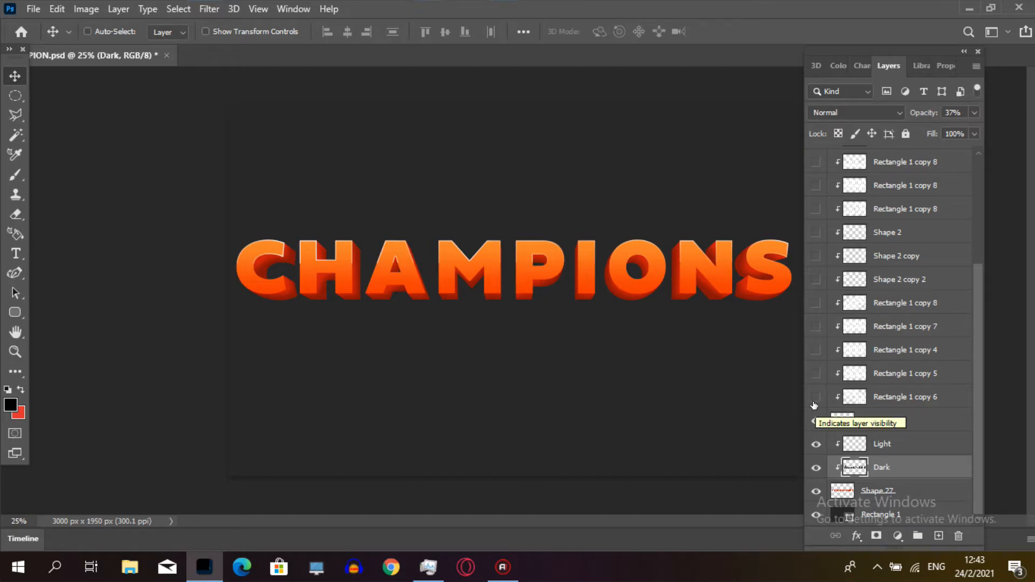
drag(814, 406, 820, 152)
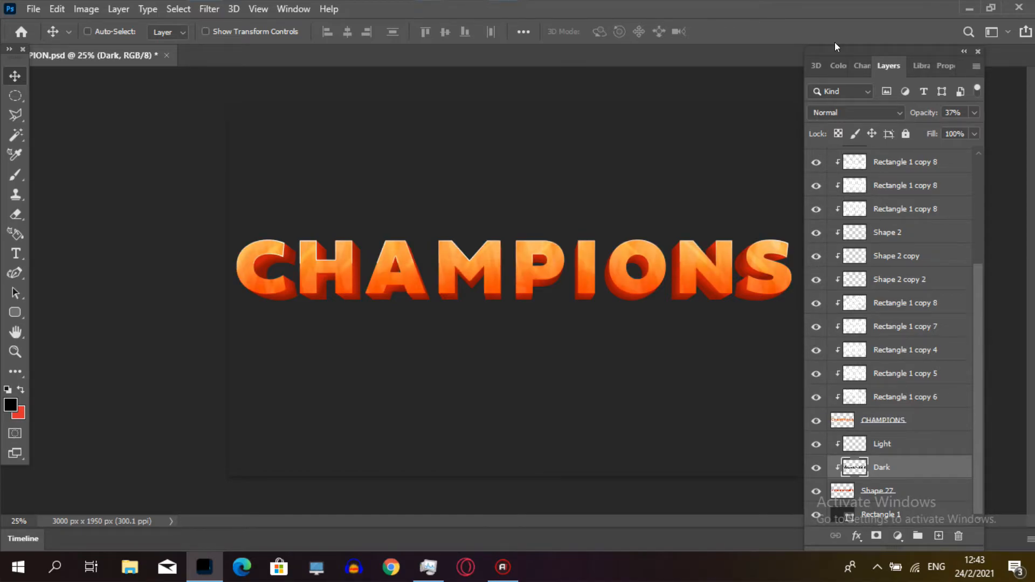
drag(979, 357, 990, 229)
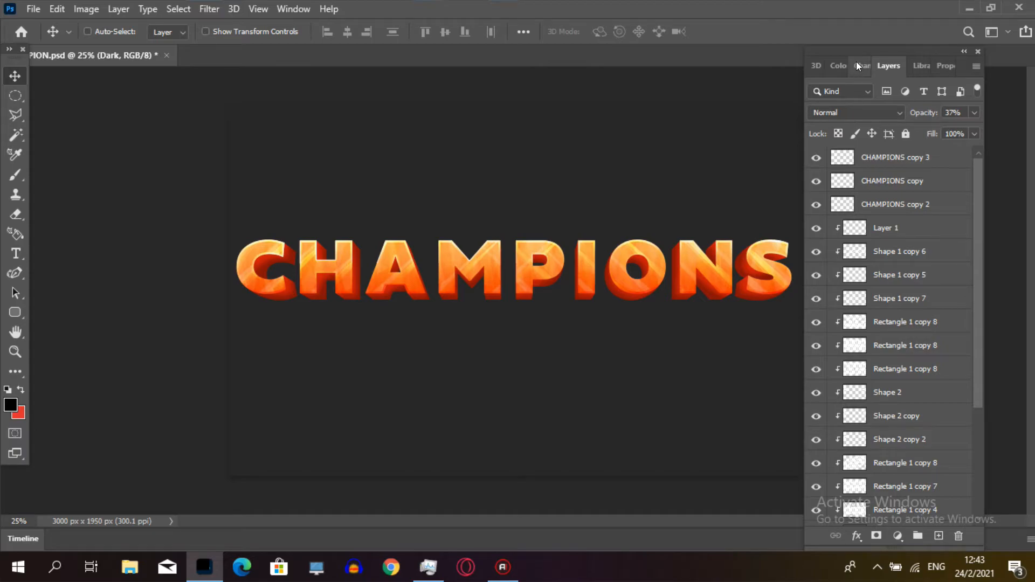
- Select the Light layer, and hide Rectangle 1 copy 6 and the clipped layers from the Rectangle 1 copy 8 above Rectangle 1 copy 7 through Layer 1
drag(861, 53, 859, 9)
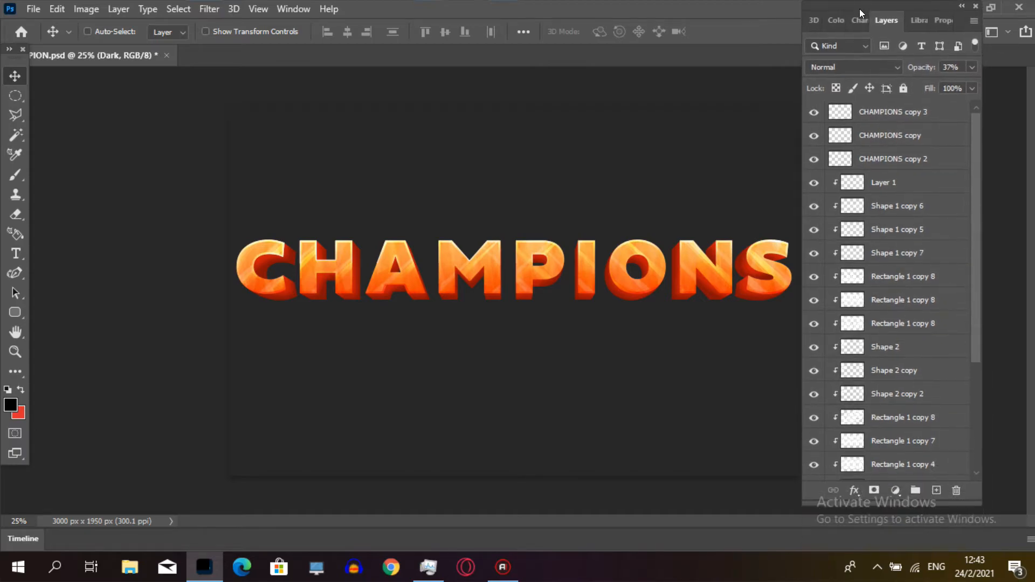
drag(977, 353, 975, 464)
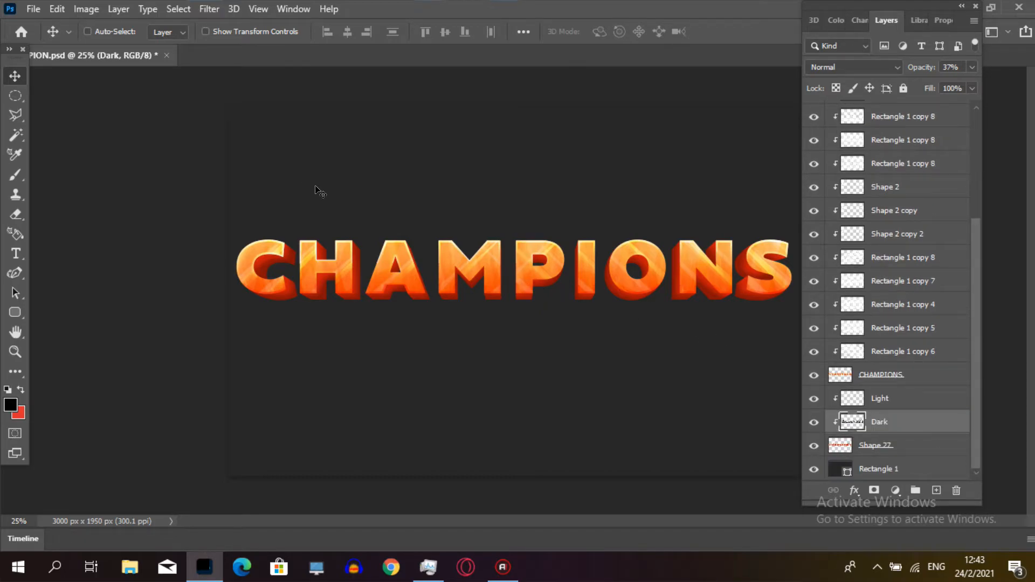
click(948, 402)
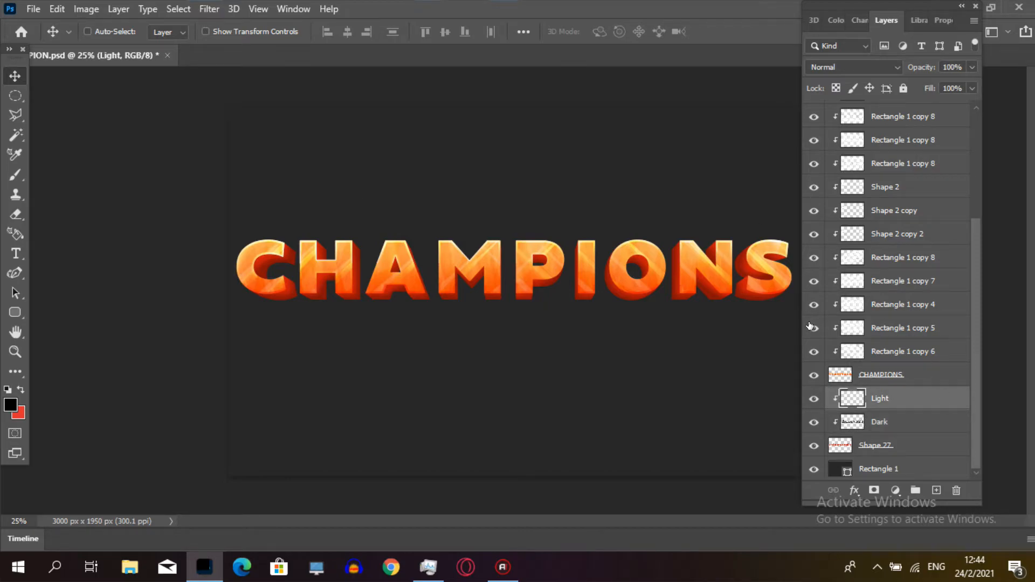
scroll(976, 350, up, 3)
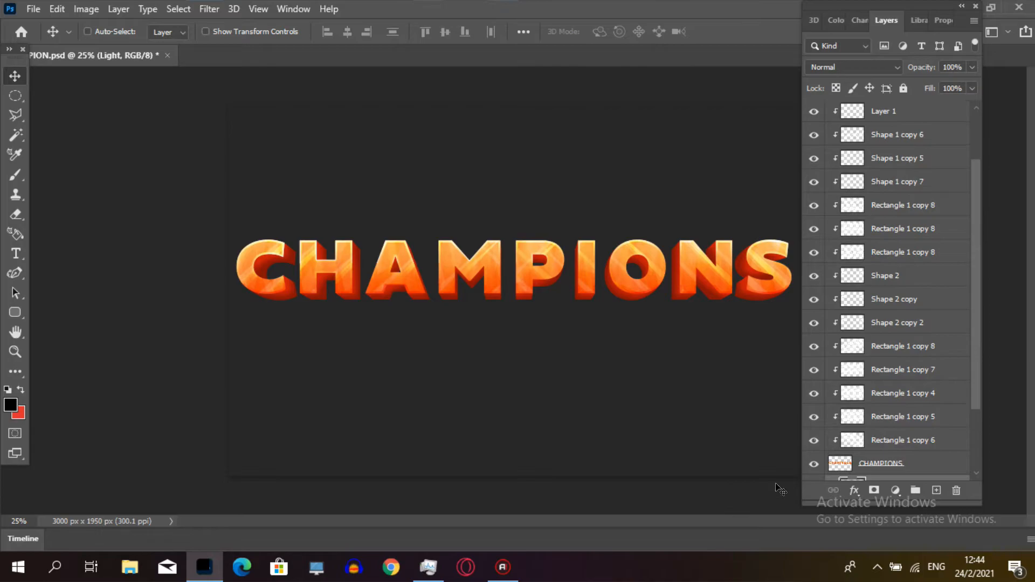
drag(815, 451, 813, 125)
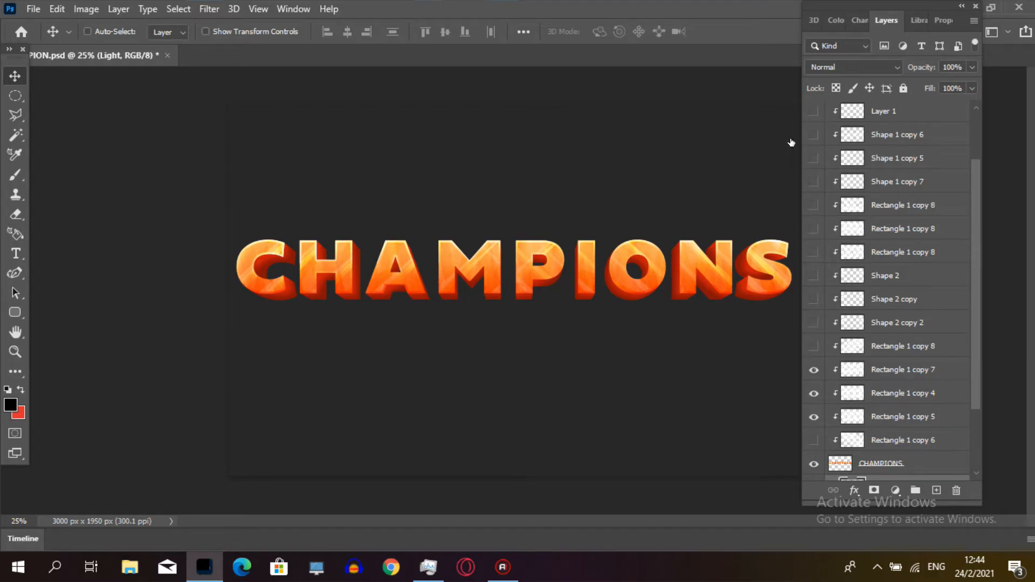
- Set the foreground color to white and brush a highlight on the C's inner extrusion face on the Light layer
key(z)
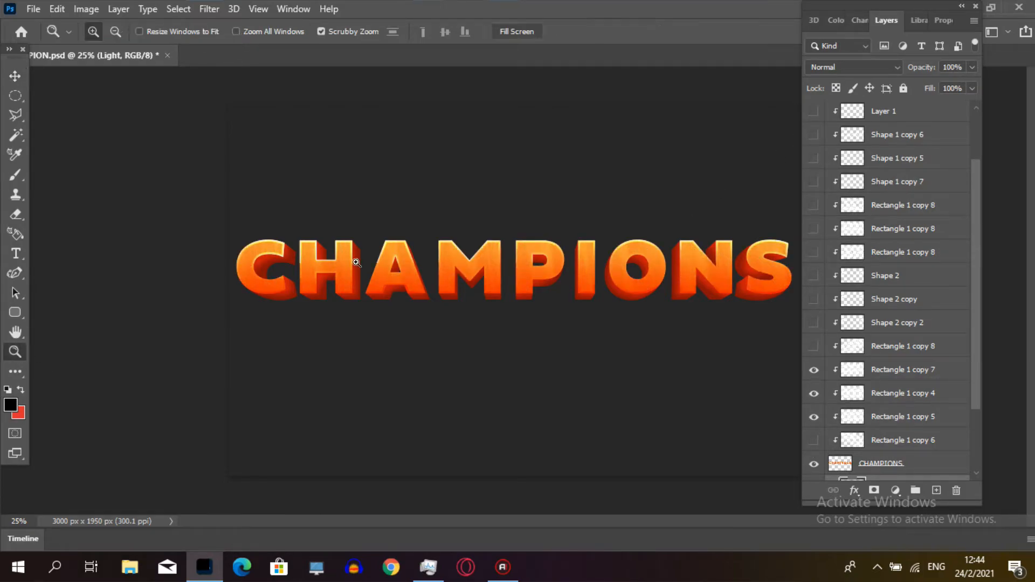
click(365, 256)
click(302, 284)
click(182, 295)
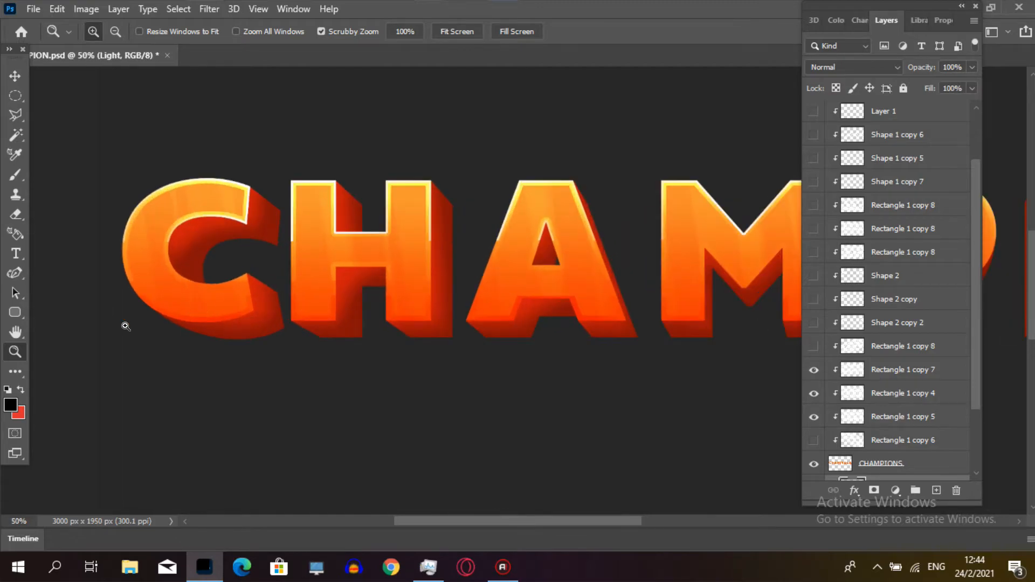
click(833, 25)
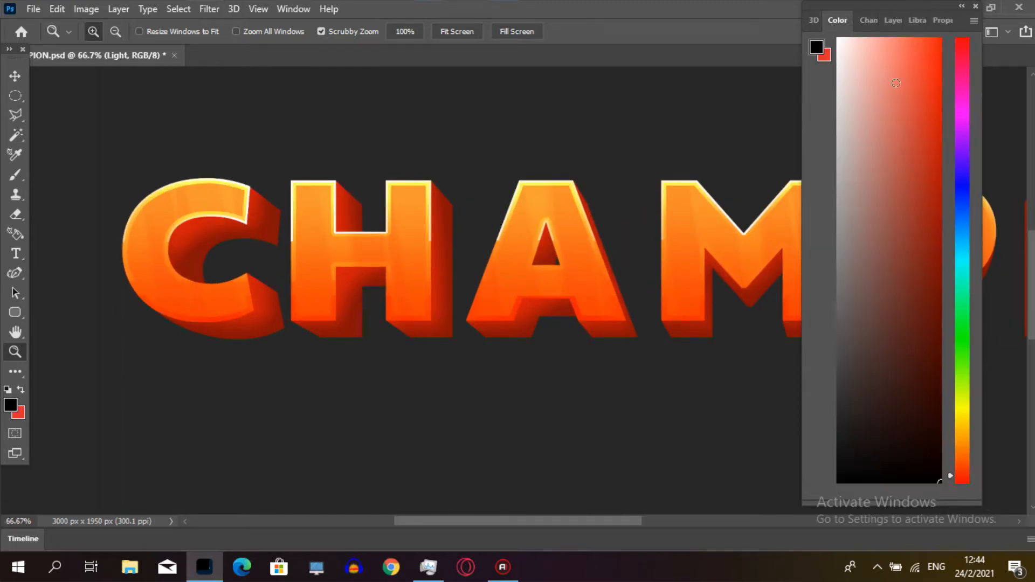
click(838, 38)
click(15, 174)
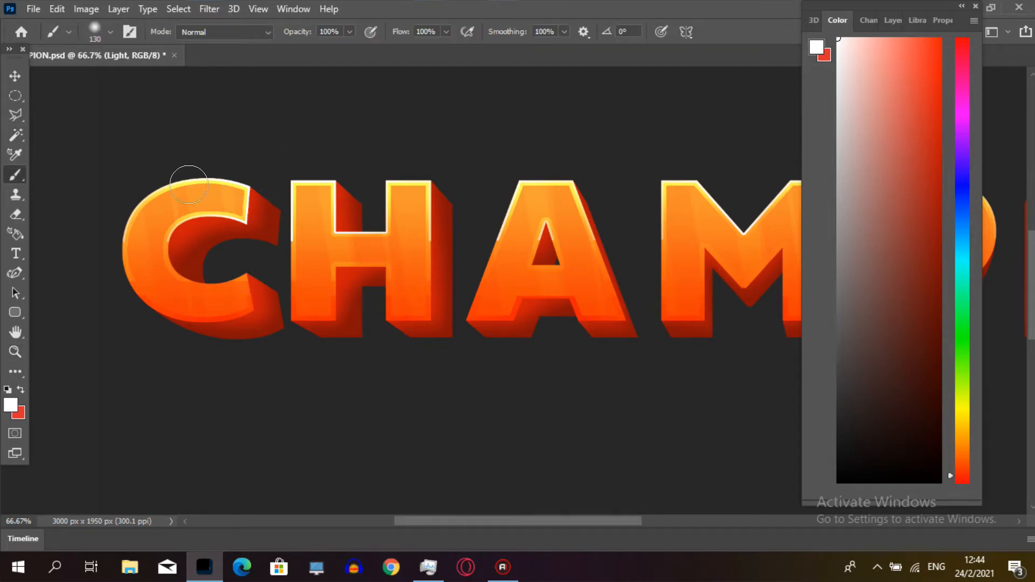
click(151, 245)
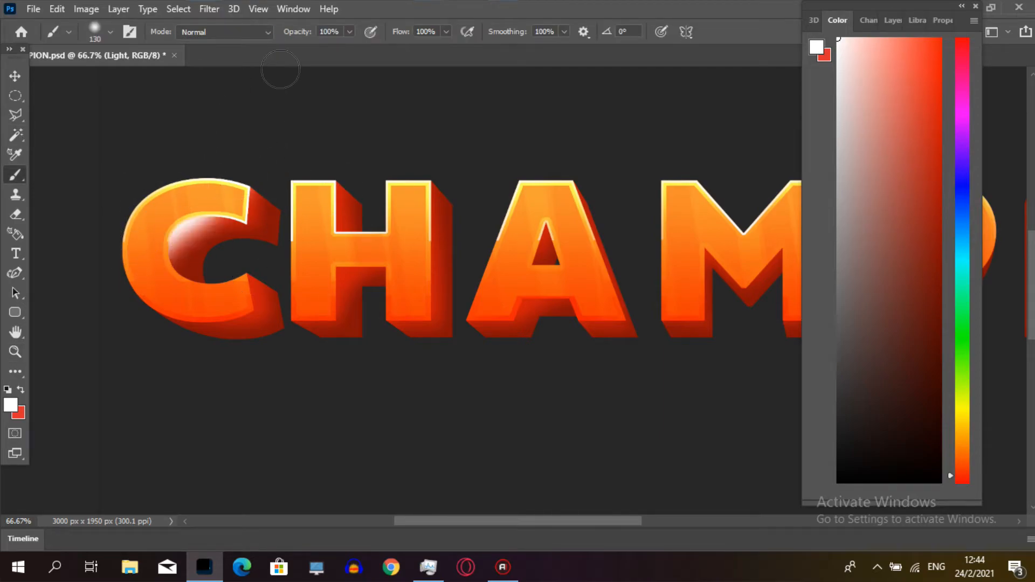
- Undo the last highlight on the C, and brush white highlights on the upper extrusion faces of C, H, A and M
key(ctrl+z)
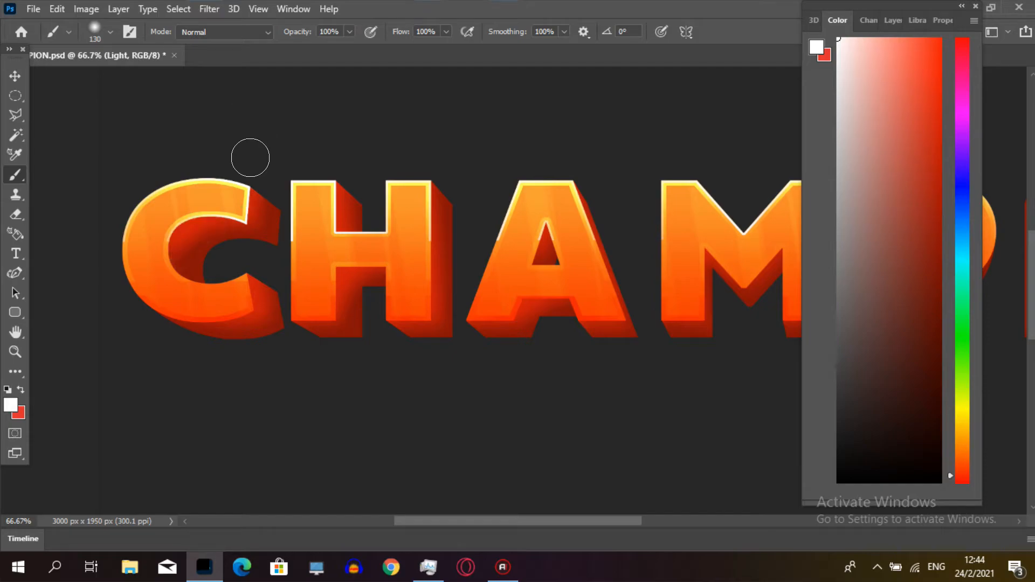
mouse_move(243, 175)
mouse_down()
mouse_move(166, 188)
mouse_move(87, 253)
mouse_up()
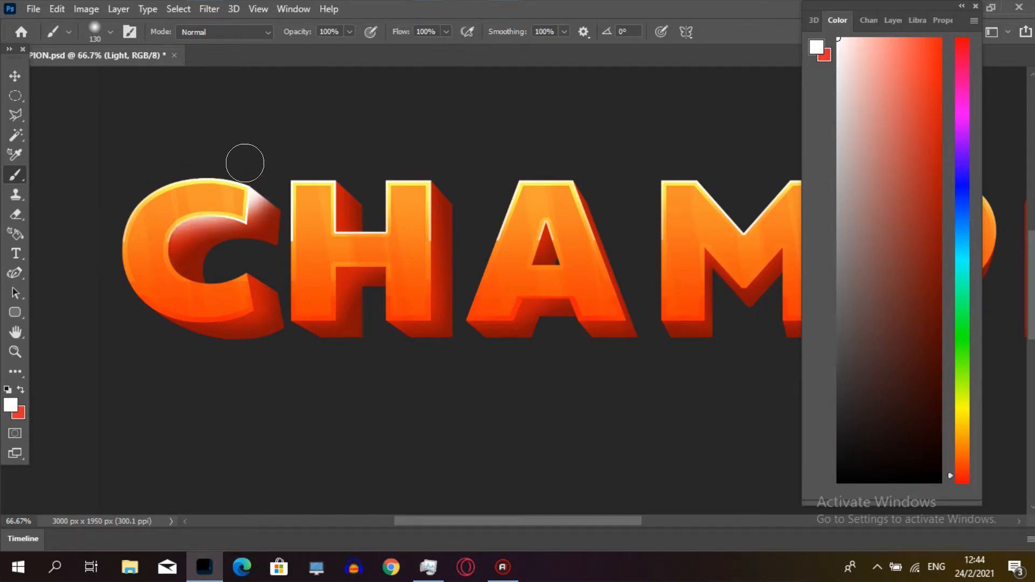
mouse_move(313, 169)
mouse_down()
mouse_move(367, 148)
mouse_move(330, 153)
mouse_move(415, 155)
mouse_move(478, 173)
mouse_move(510, 157)
mouse_move(629, 187)
mouse_move(644, 208)
mouse_move(528, 203)
mouse_move(539, 196)
mouse_up()
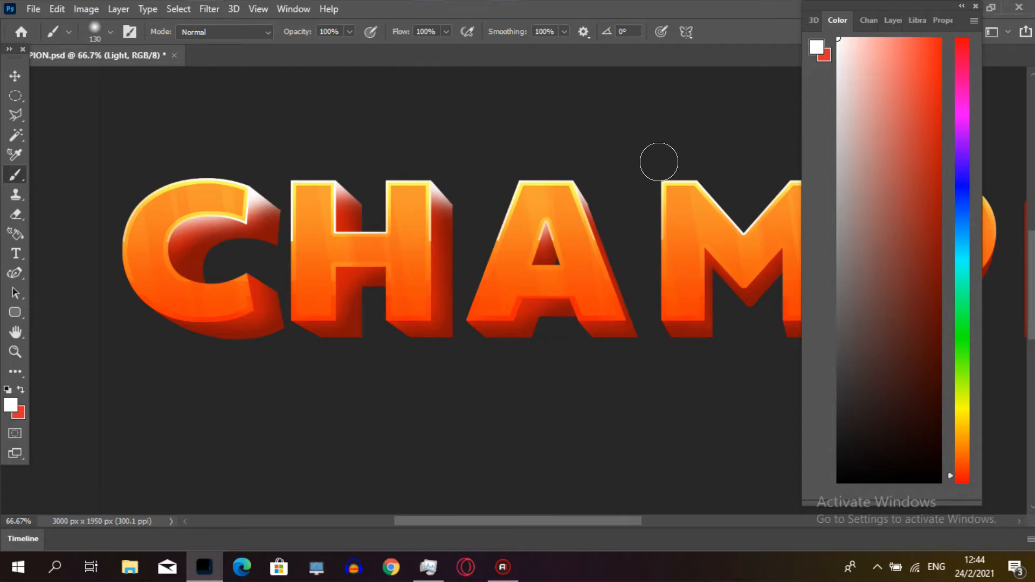
drag(696, 226, 712, 260)
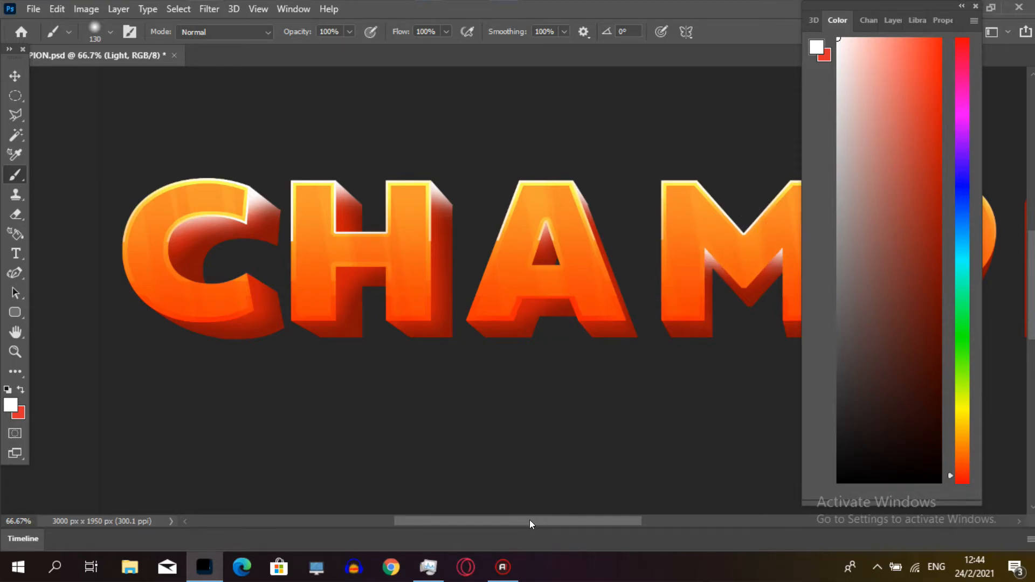
- Brush white highlights on the upper extrusion faces of P, I and O, redoing the O's inner highlight with a smaller stroke
drag(531, 521, 633, 519)
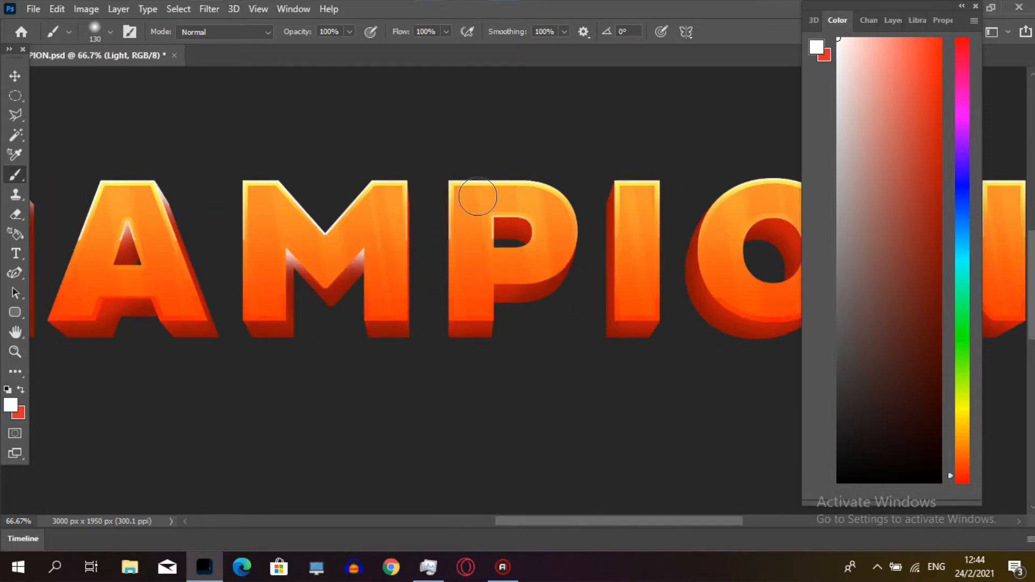
mouse_move(534, 195)
mouse_down()
mouse_move(563, 211)
mouse_move(591, 193)
mouse_move(609, 157)
mouse_move(558, 216)
mouse_up()
drag(618, 526, 671, 521)
mouse_move(531, 203)
mouse_down()
mouse_move(578, 216)
mouse_move(596, 252)
mouse_up()
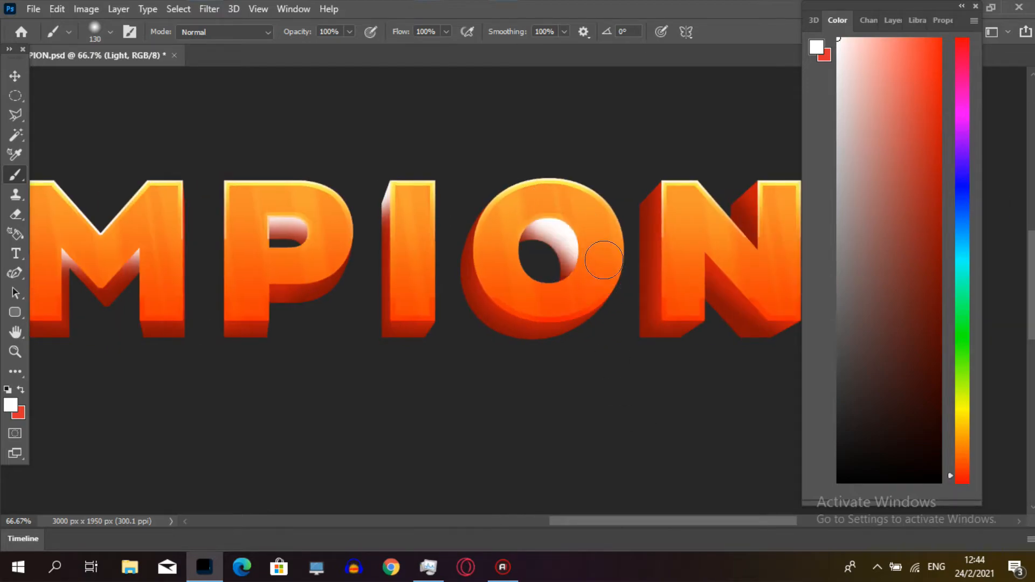
key(ctrl+z)
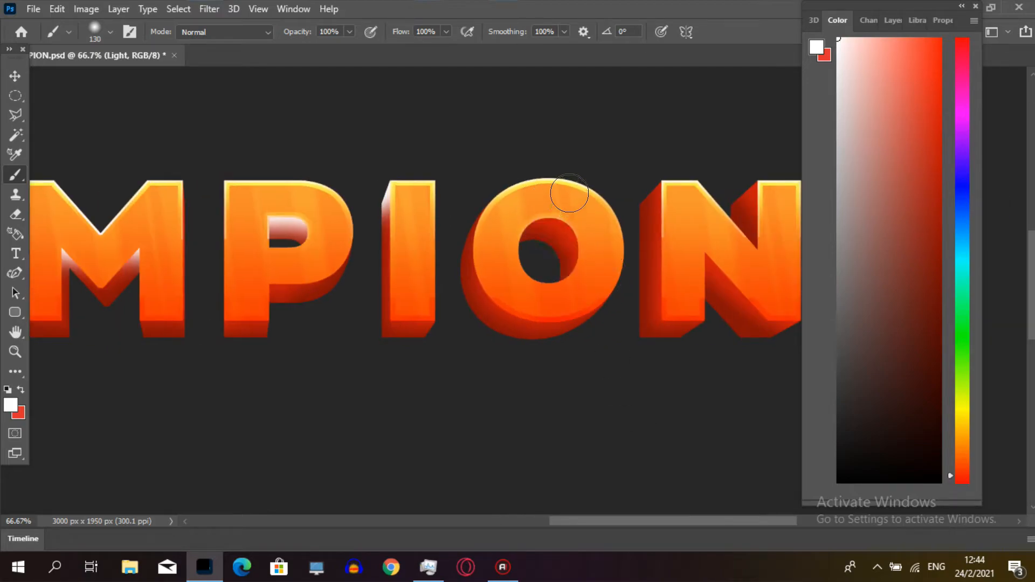
drag(569, 196, 443, 181)
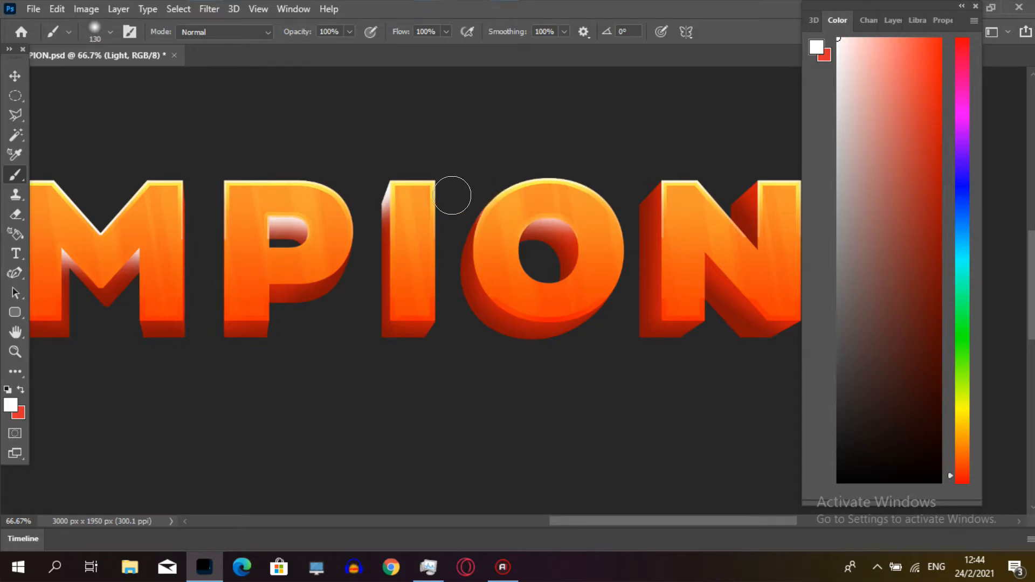
- Brush white highlights along the upper extrusion edges of the N and the S
drag(612, 178, 577, 178)
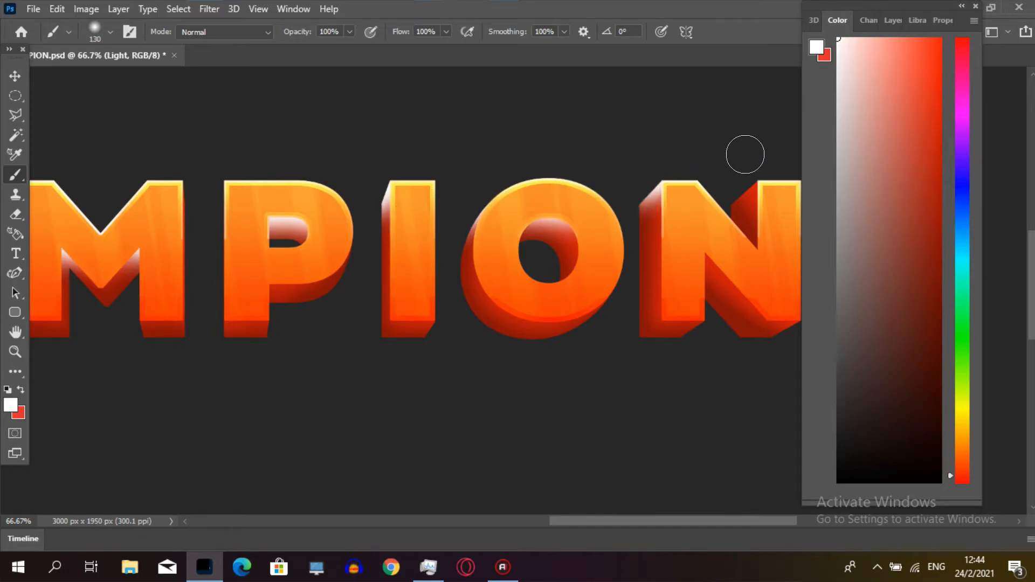
drag(747, 169, 682, 163)
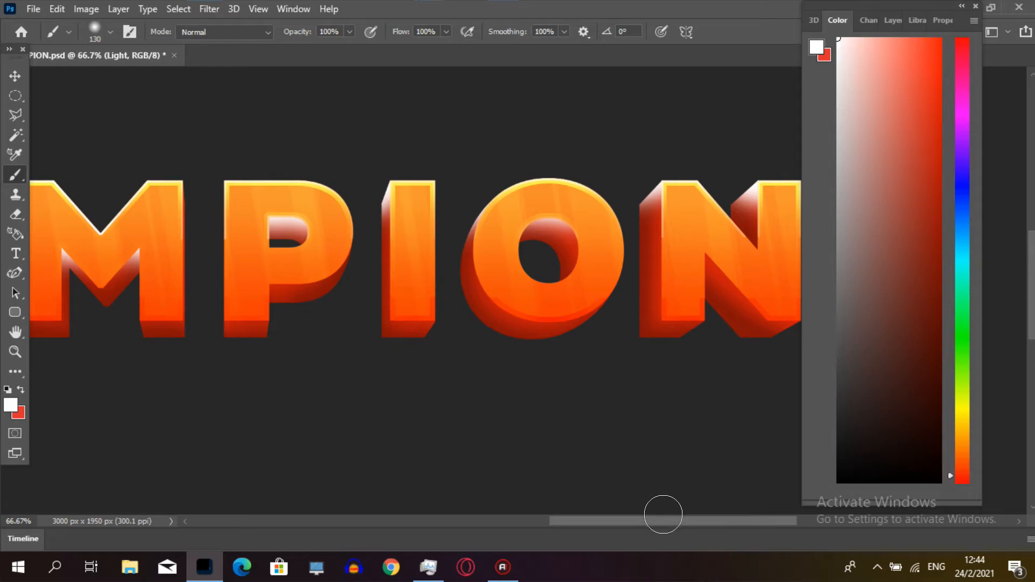
scroll(658, 513, right, 5)
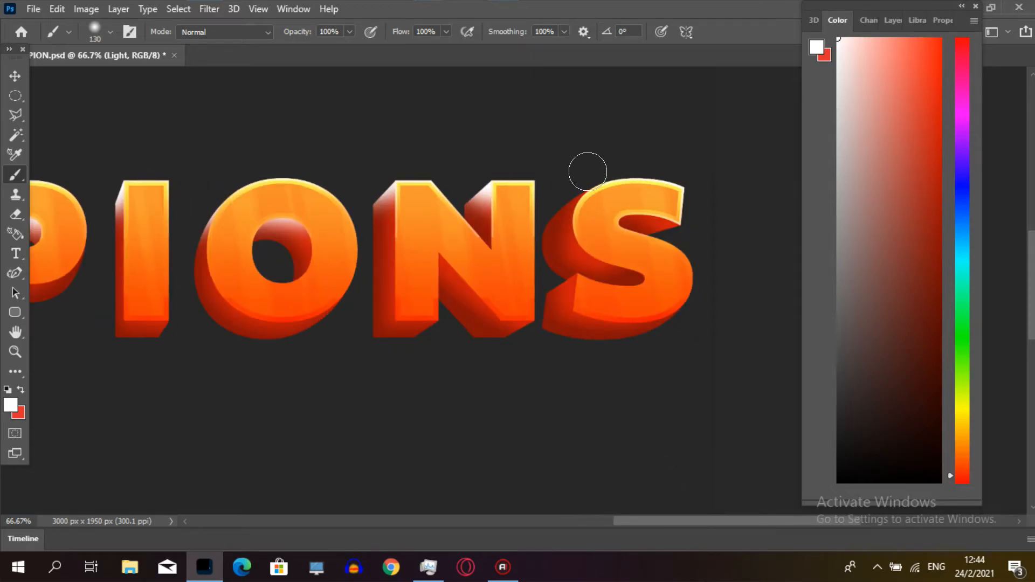
mouse_move(588, 172)
mouse_down()
mouse_move(498, 197)
mouse_move(491, 212)
mouse_up()
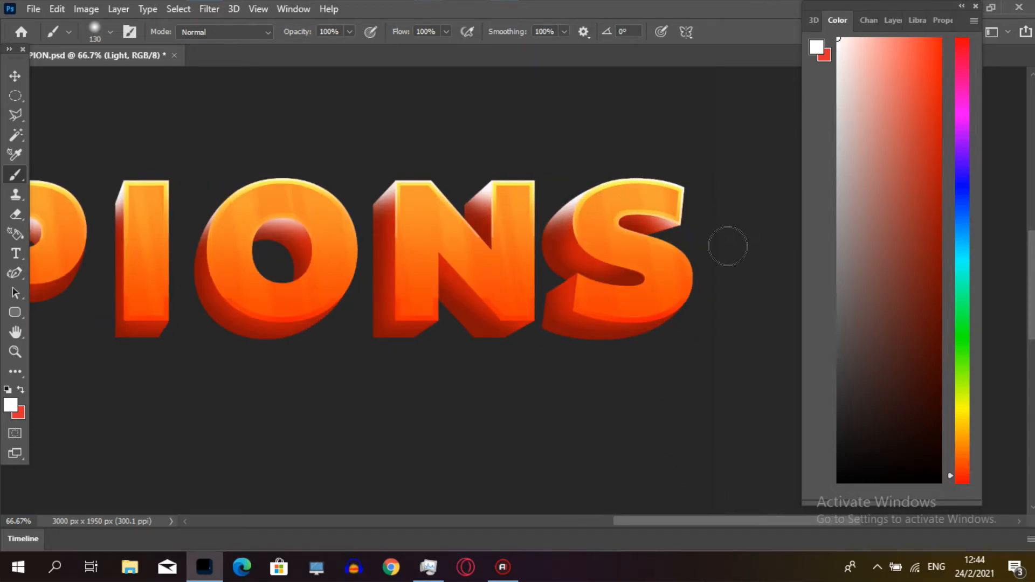
- Compare blend modes for the Light layer with the whole word in view, and set it to Overlay
drag(717, 521, 553, 521)
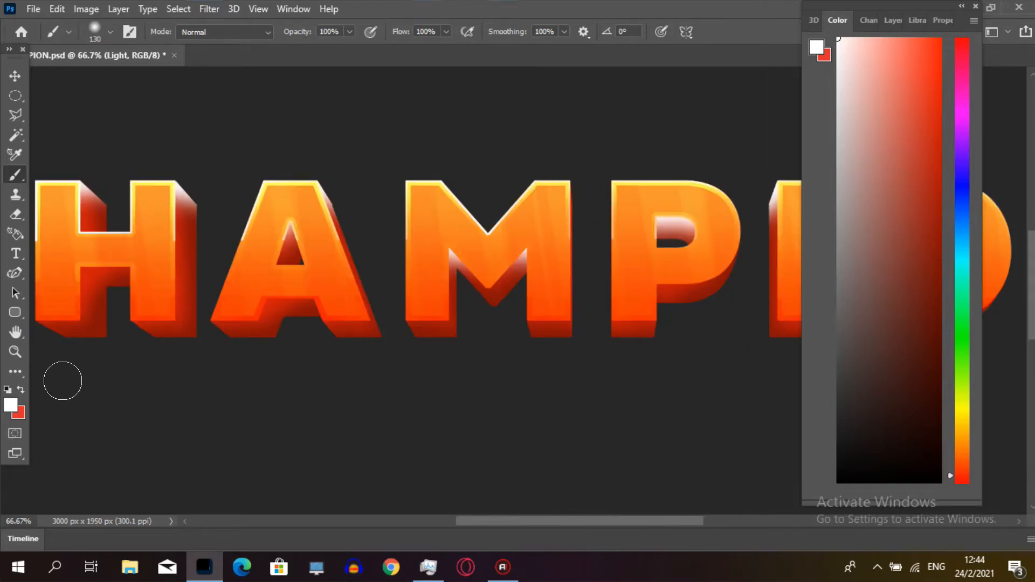
click(15, 351)
alt+click(206, 358)
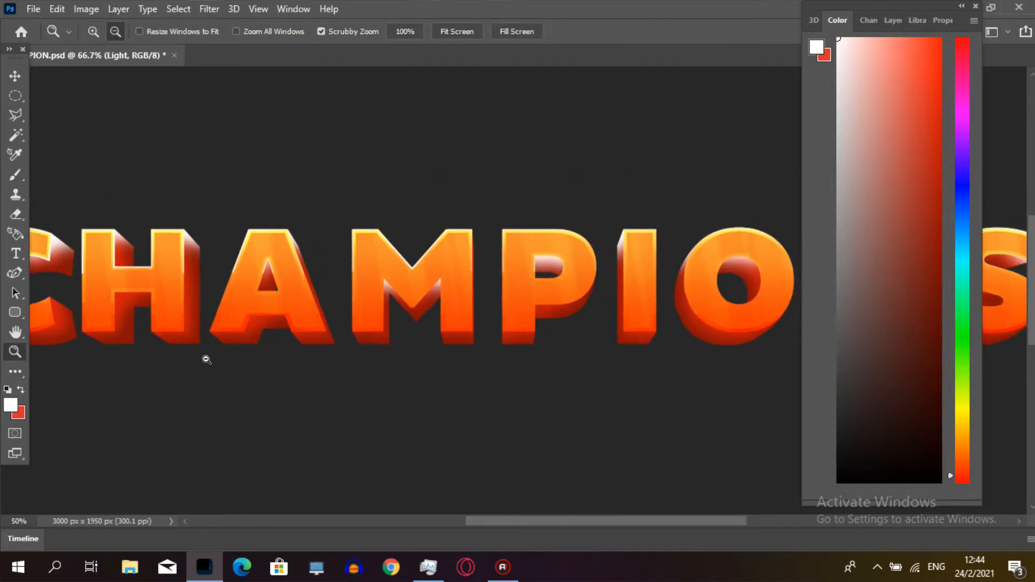
alt+click(233, 363)
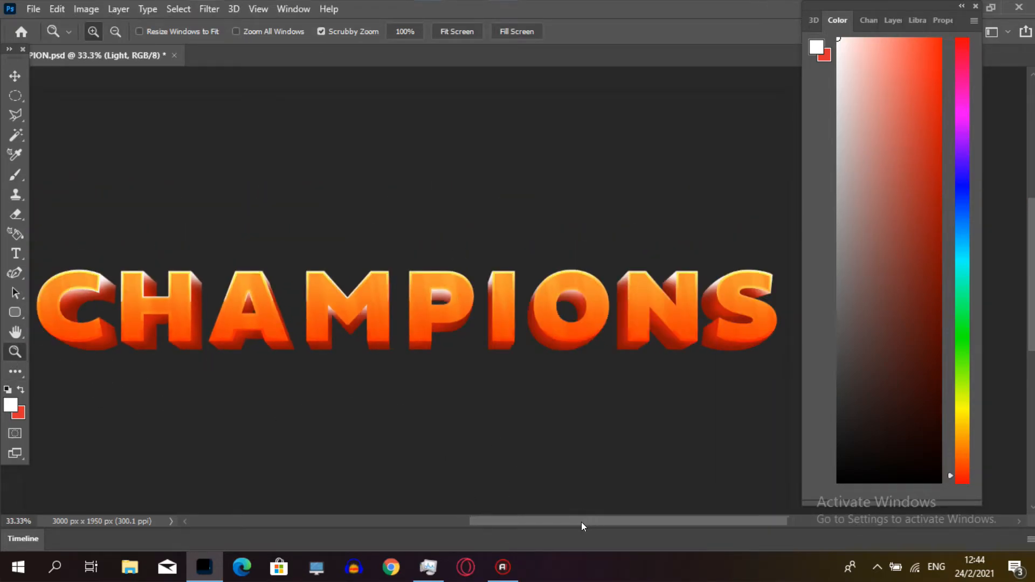
drag(581, 521, 583, 523)
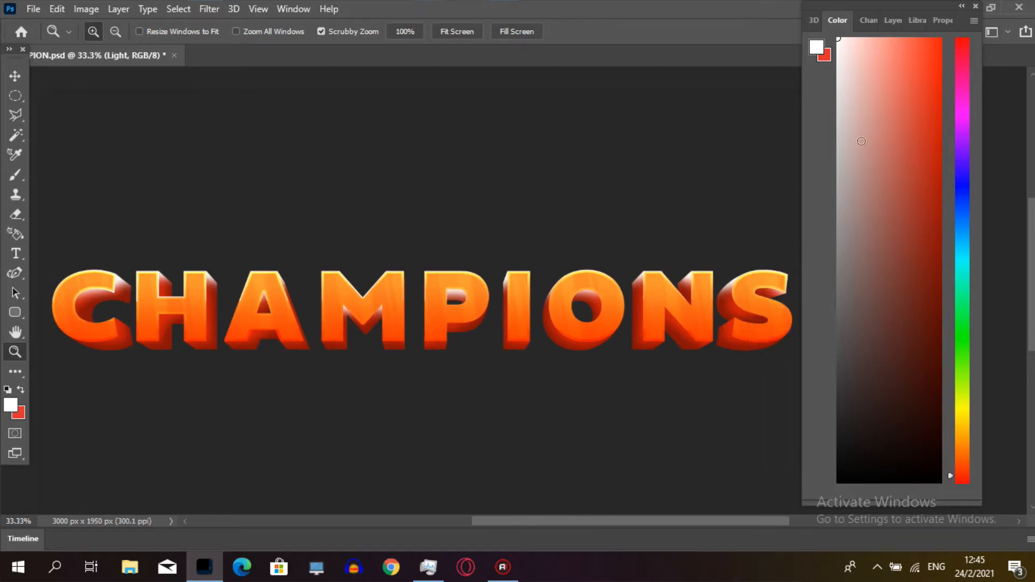
click(895, 22)
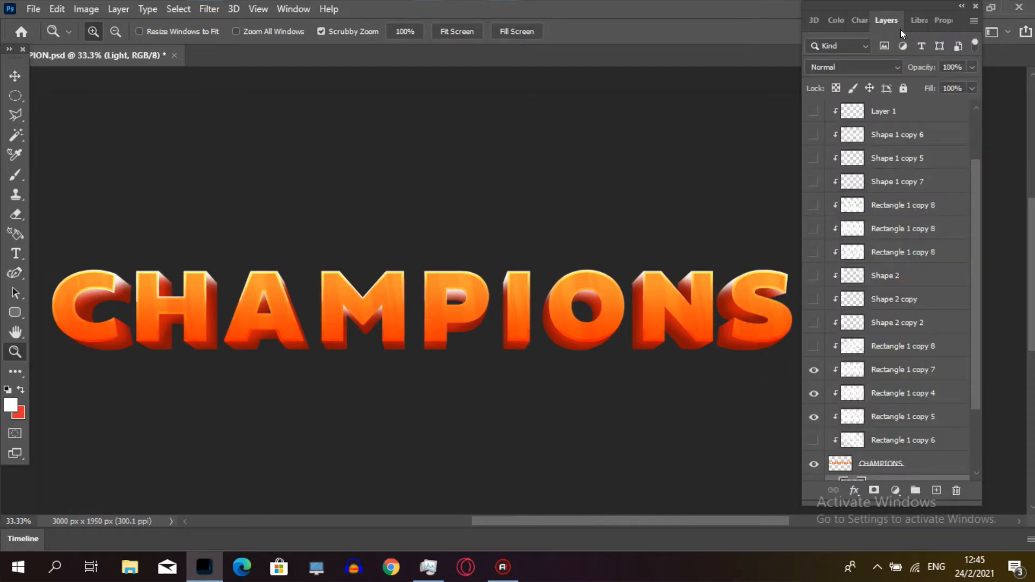
click(855, 65)
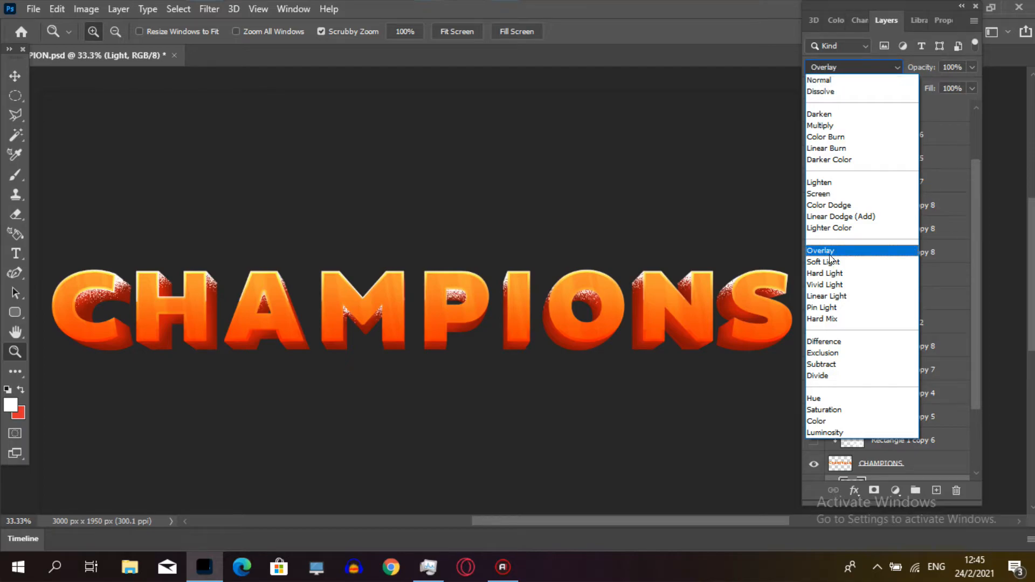
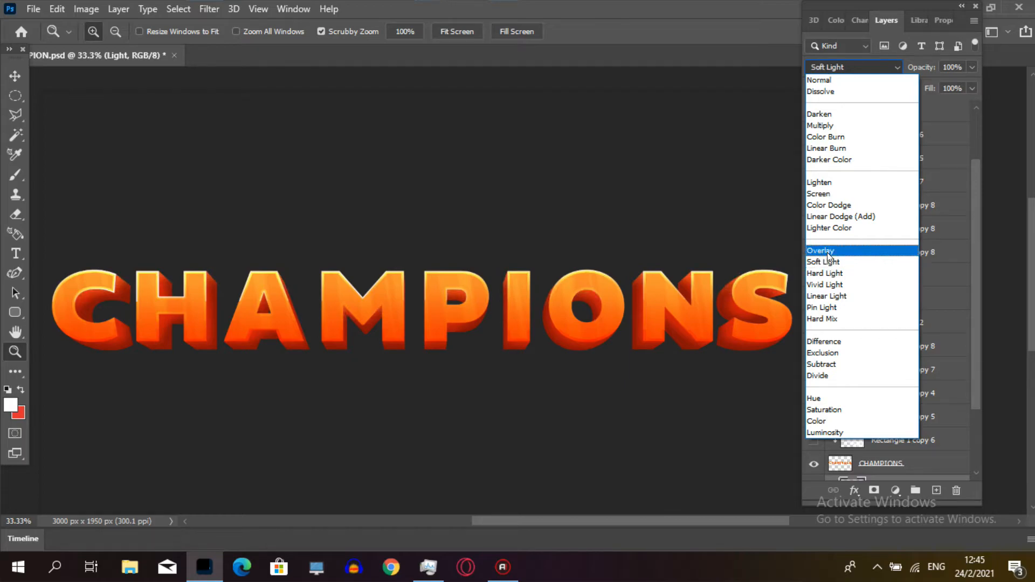
click(828, 252)
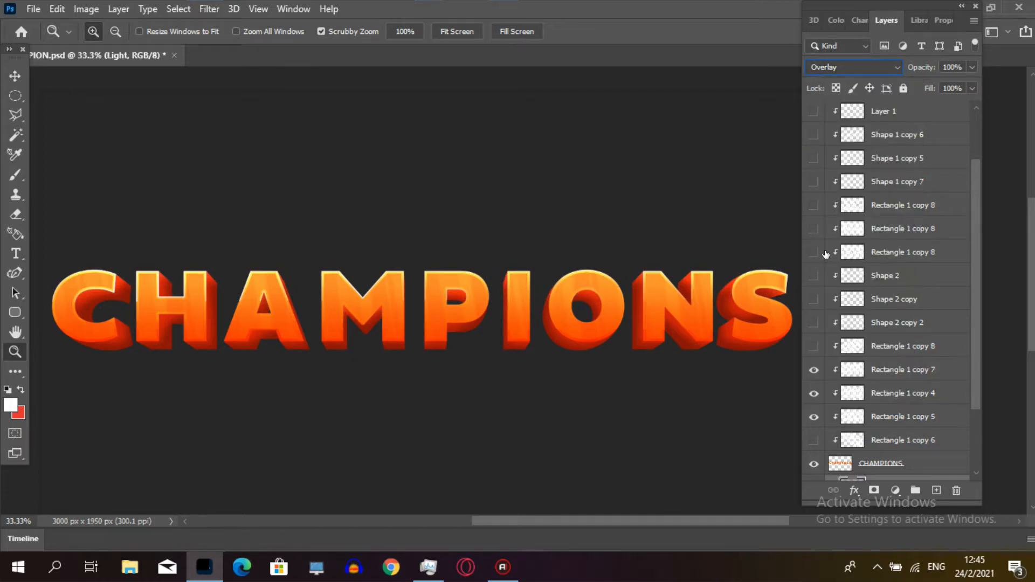
- Open the blending options of the Shape 27 layer and enable a Color Overlay effect
key(v)
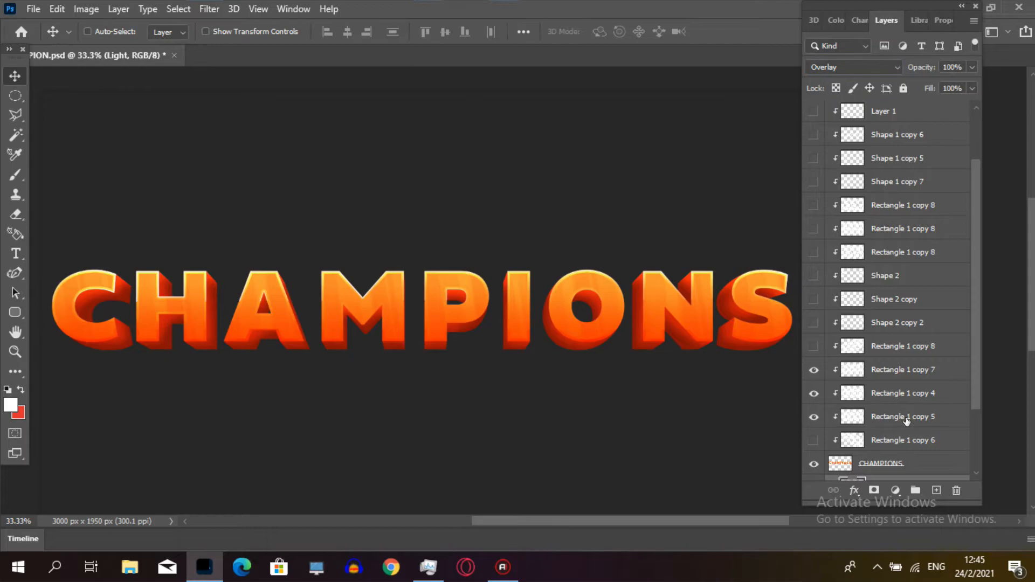
scroll(974, 426, down, 4)
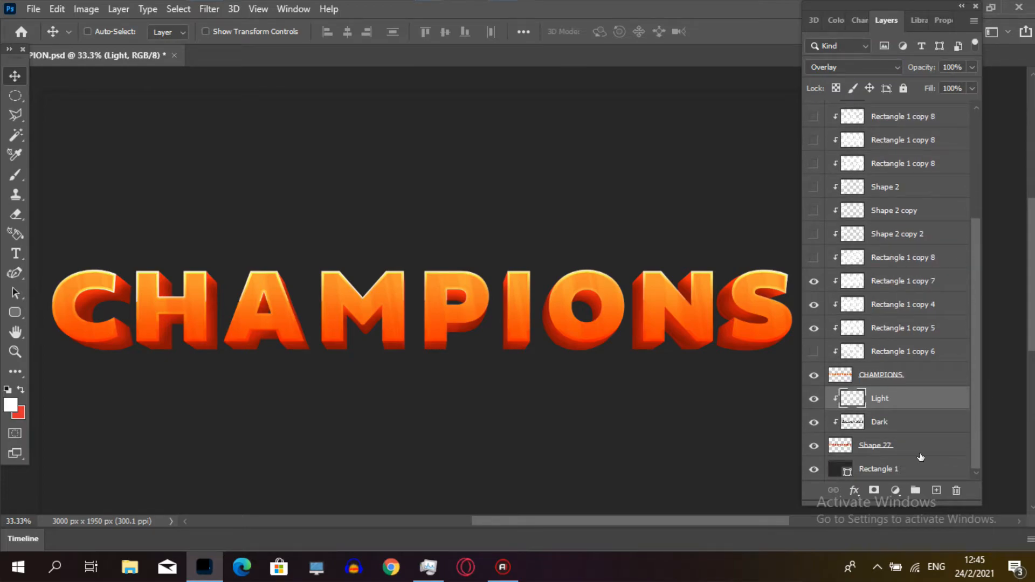
click(905, 449)
right_click(911, 447)
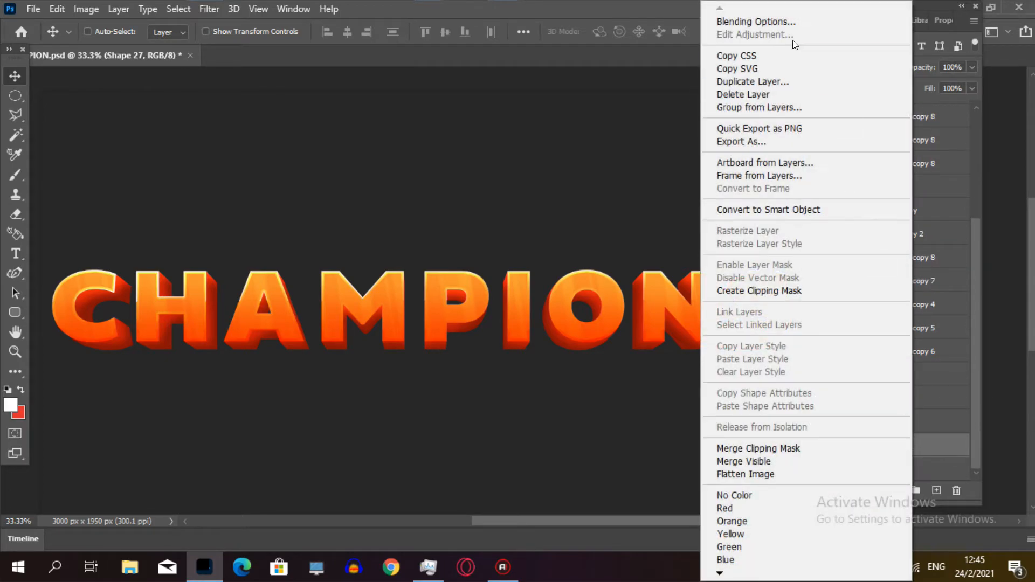
click(791, 24)
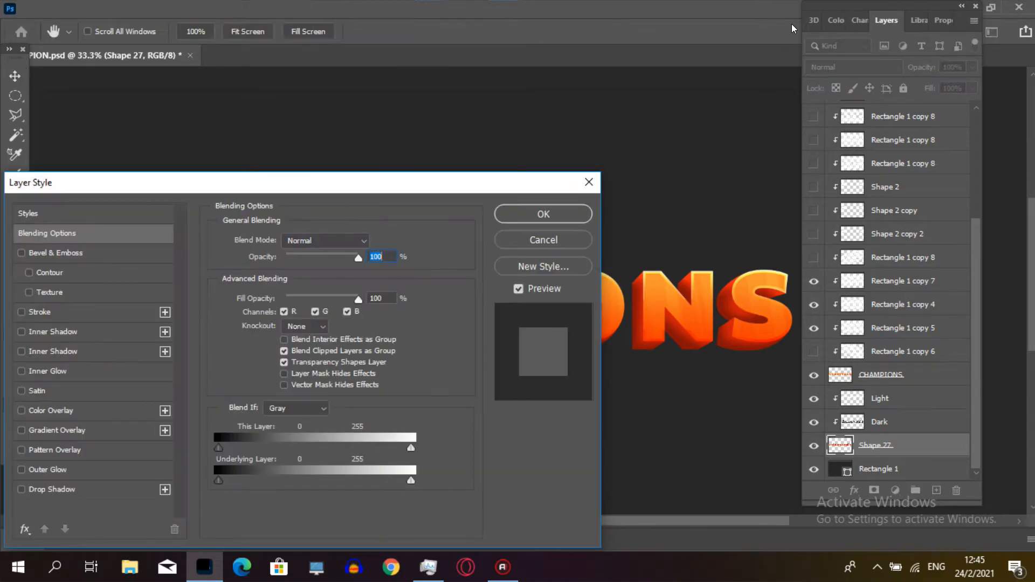
drag(442, 188, 929, 165)
click(596, 391)
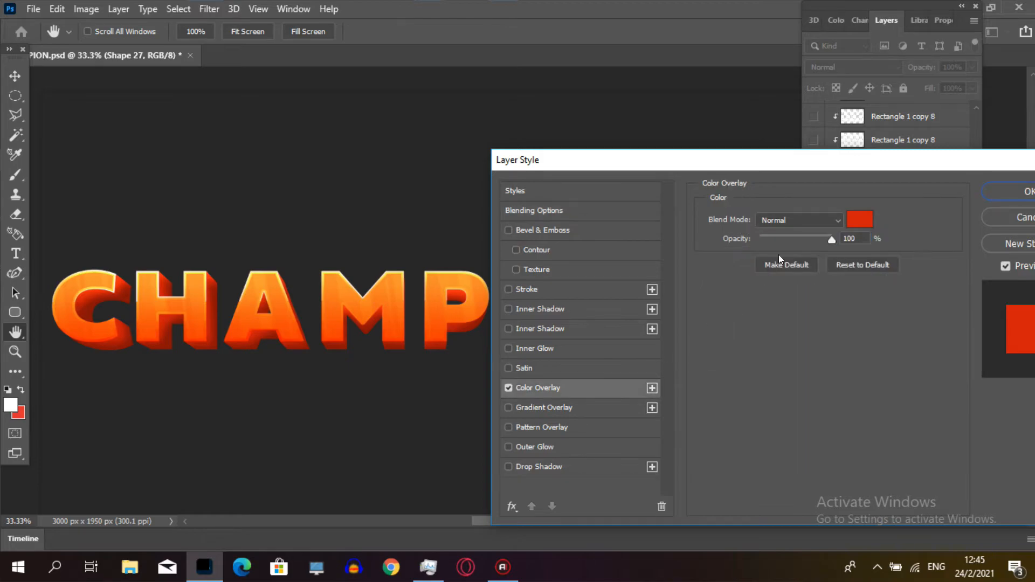
- Set the overlay color to d82d05, apply it to Shape 27, and rasterize that layer's style
click(848, 223)
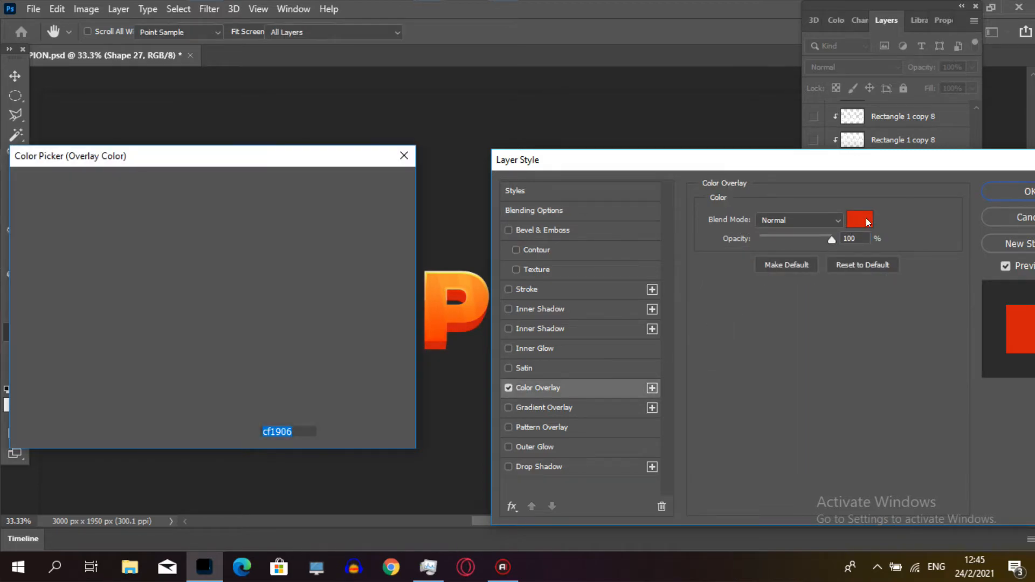
drag(309, 157, 841, 164)
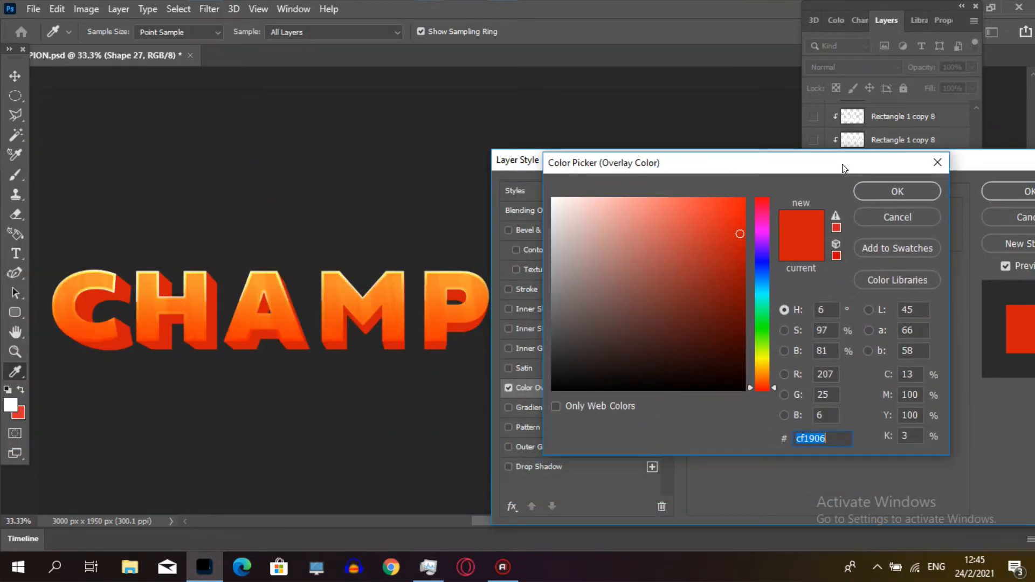
click(761, 385)
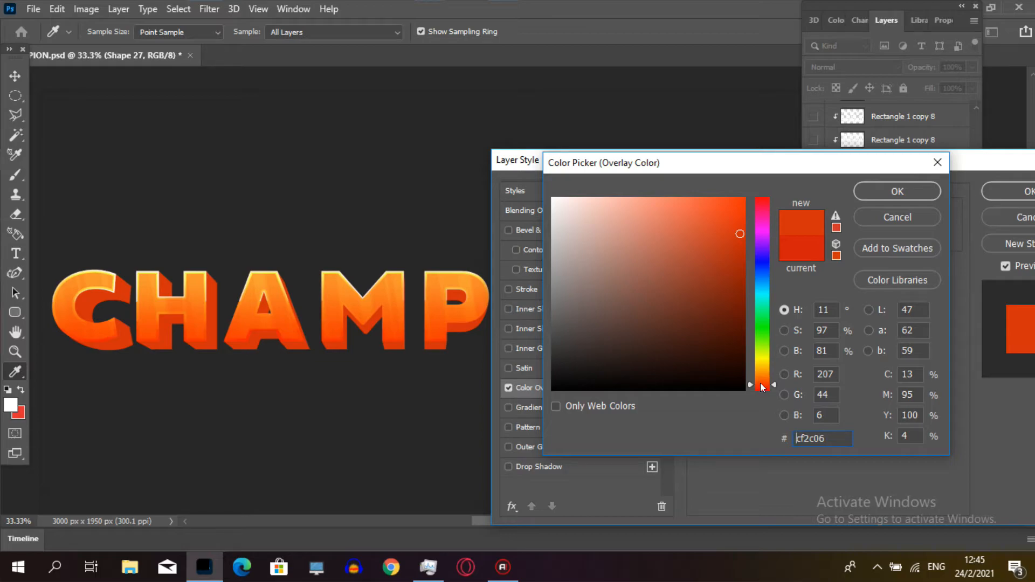
click(738, 224)
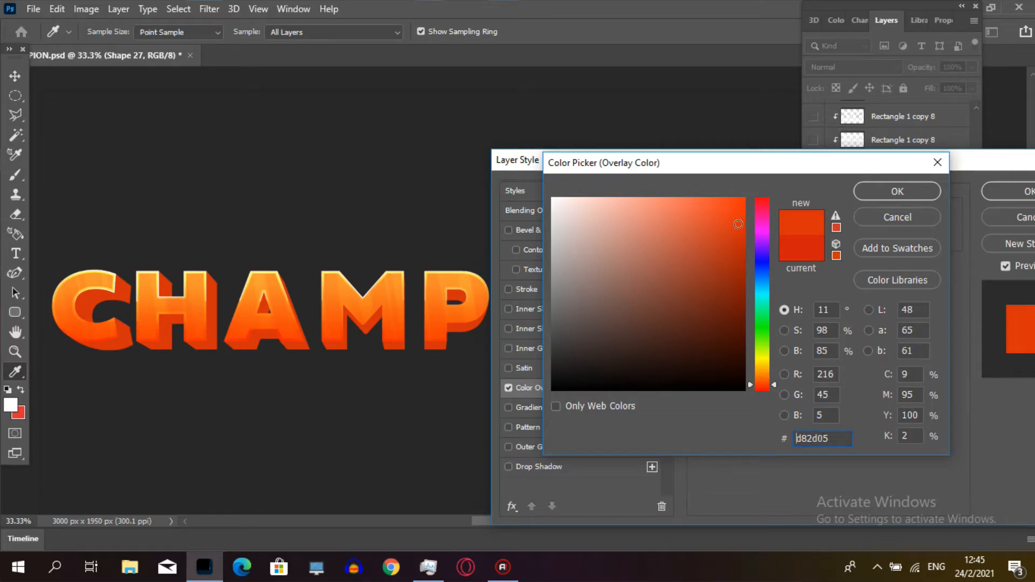
click(904, 194)
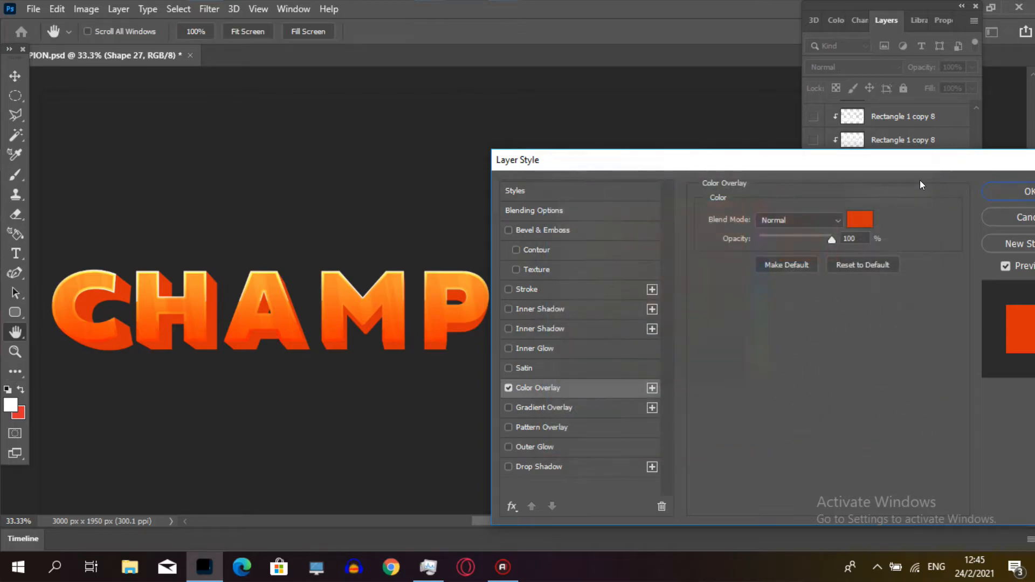
click(1018, 193)
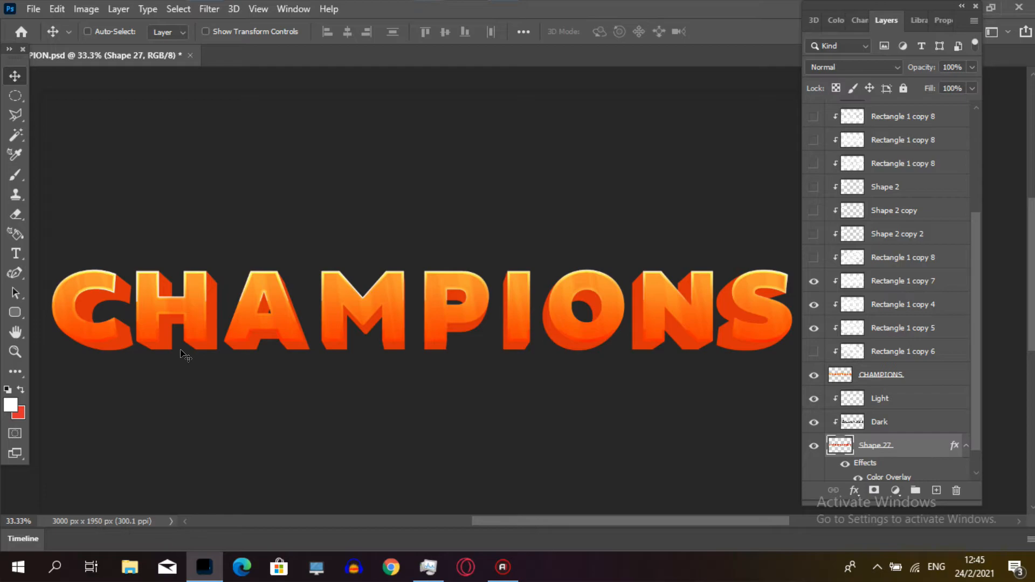
right_click(921, 452)
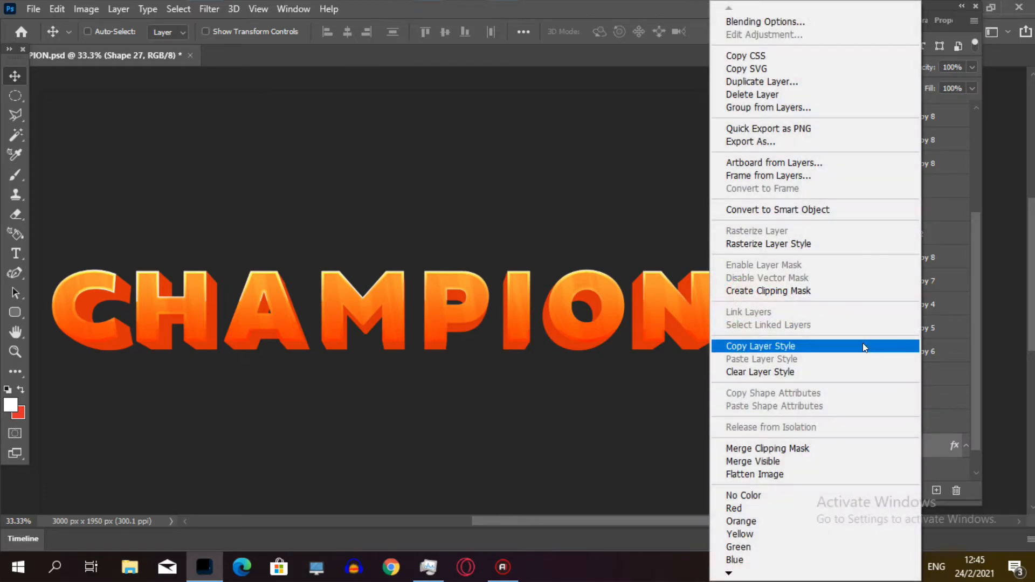
click(814, 244)
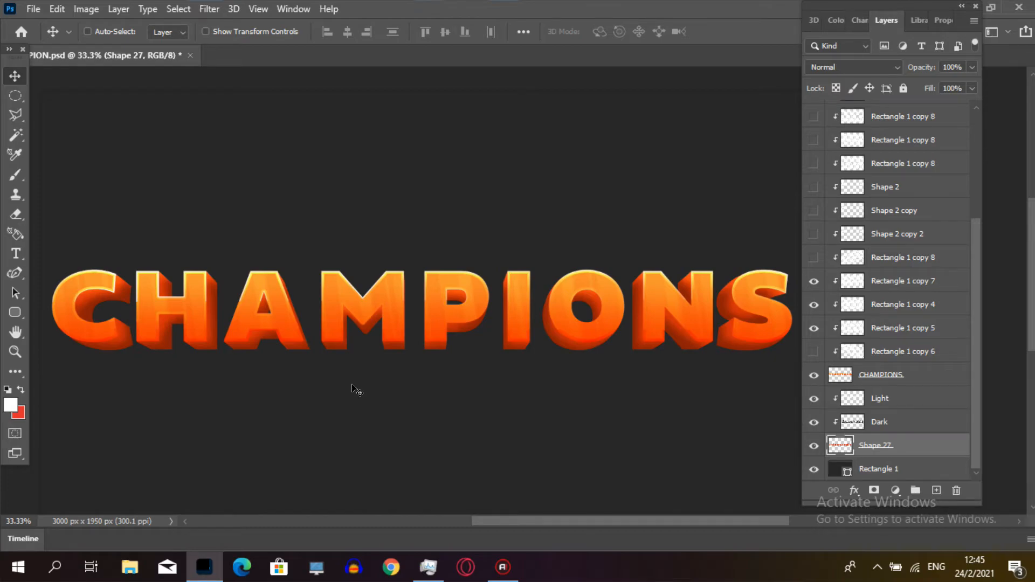
- Try reduced opacity on the Shape 27 and Dark layers to compare how dark the extrusion looks
click(972, 67)
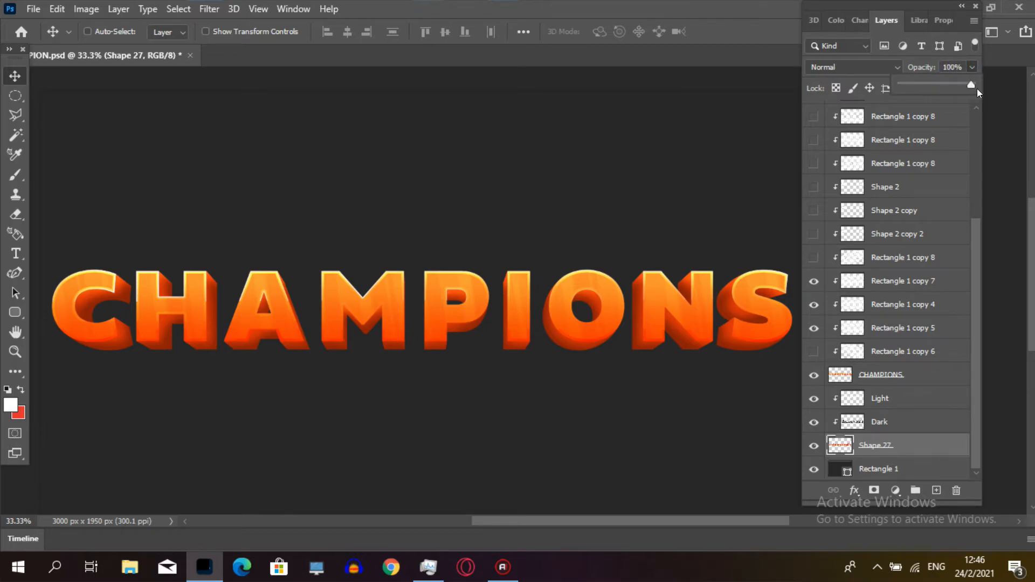
click(923, 422)
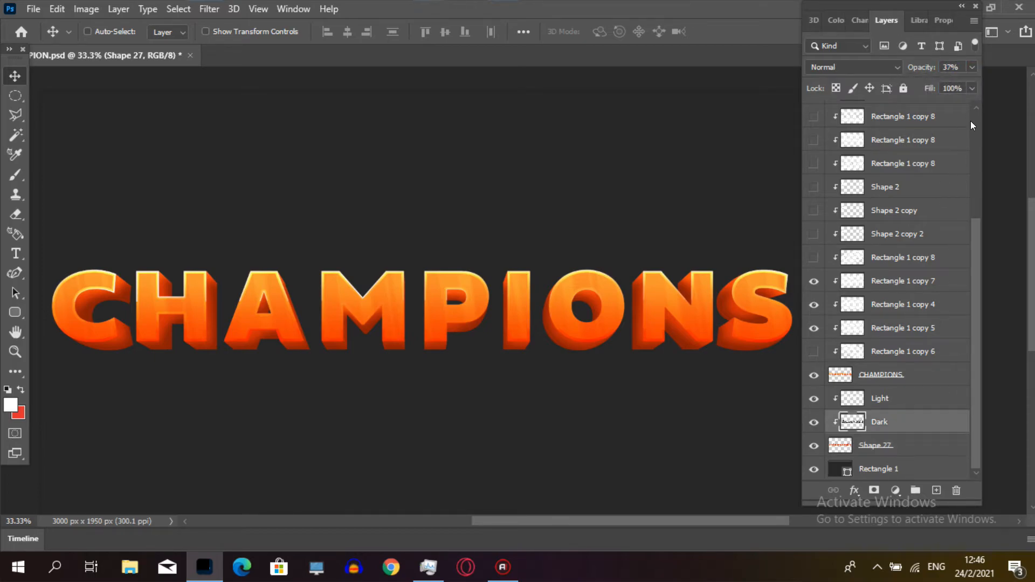
click(970, 68)
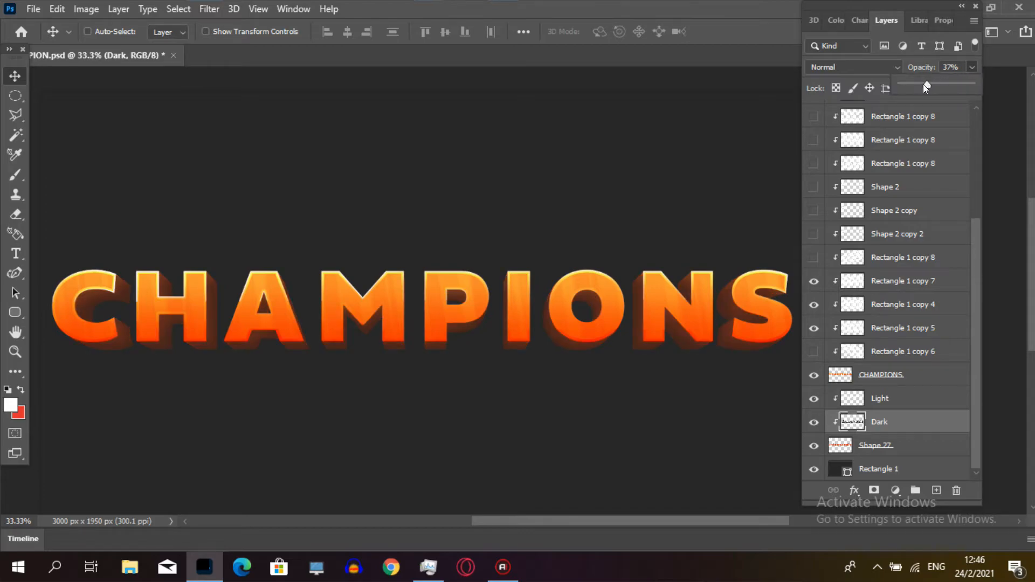
click(919, 442)
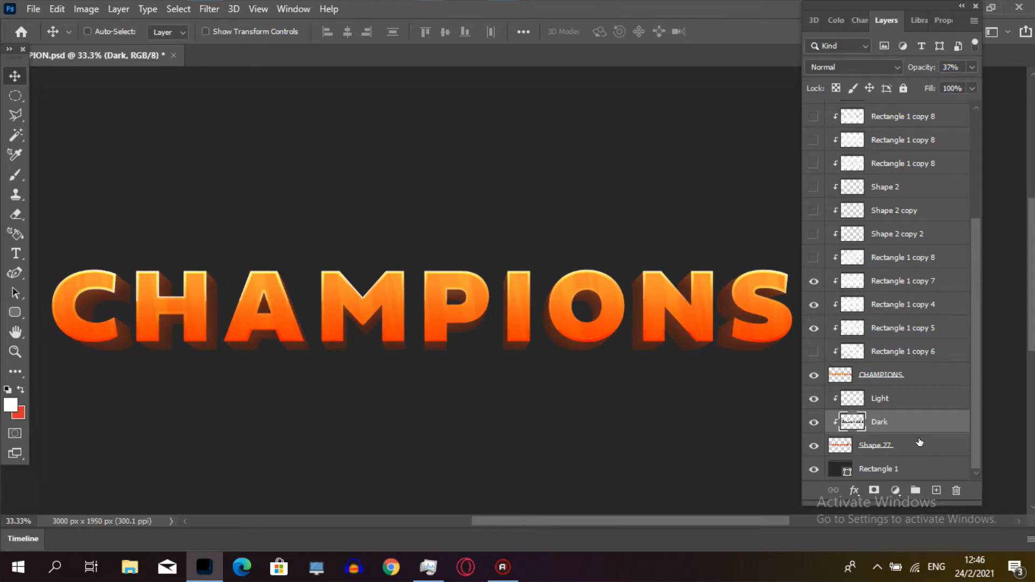
click(972, 68)
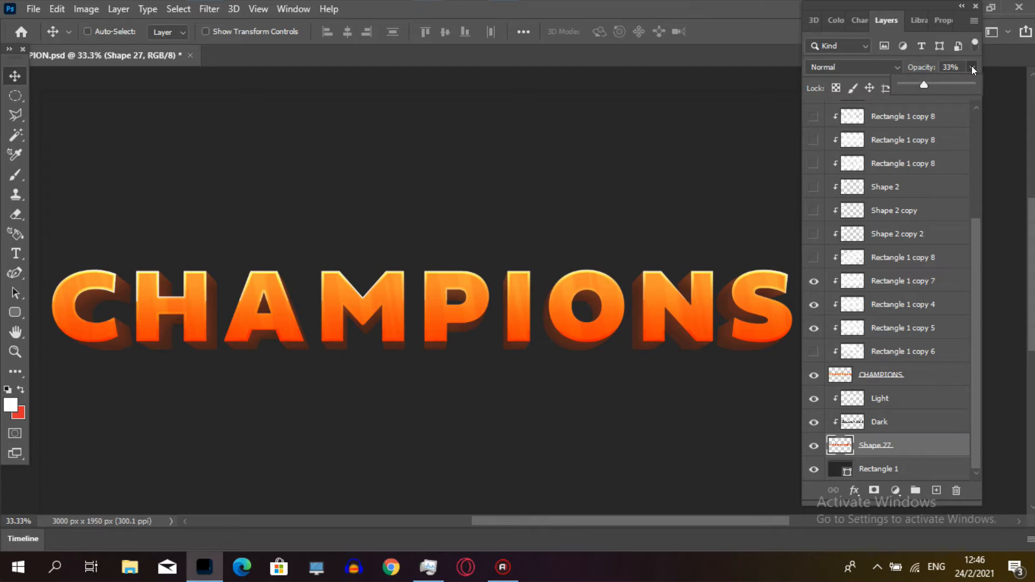
click(931, 423)
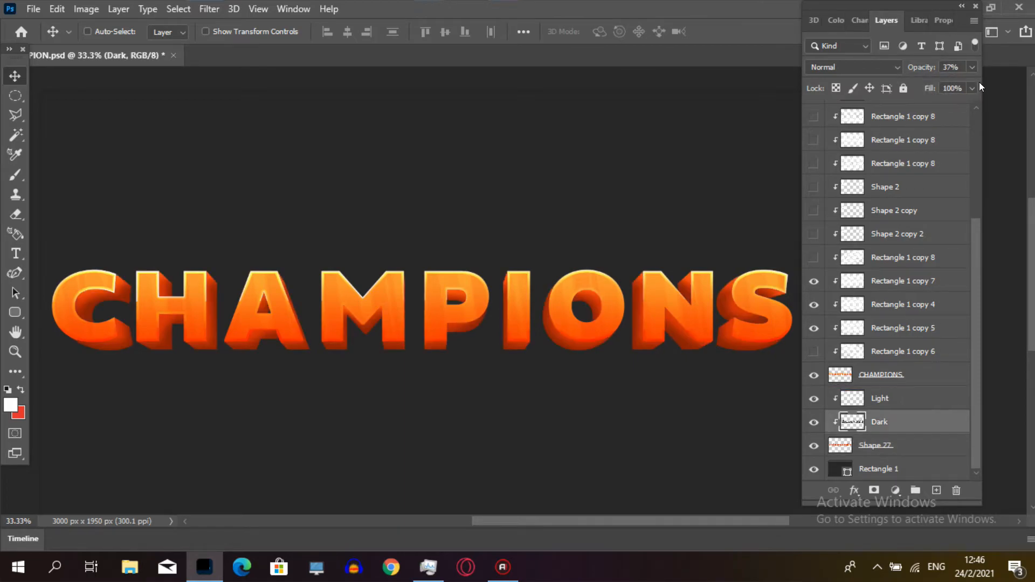
click(972, 68)
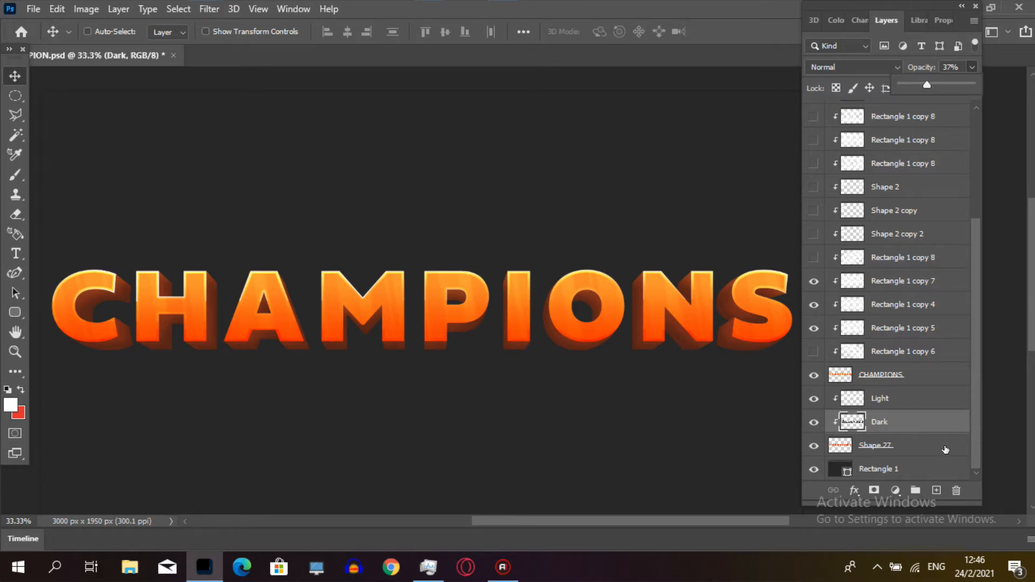
click(945, 449)
click(972, 68)
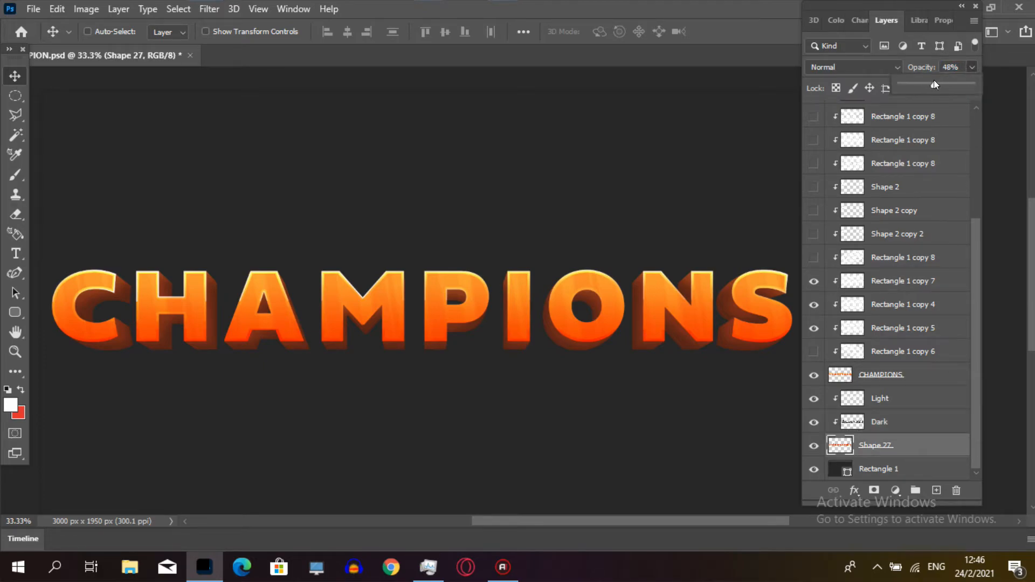
click(933, 432)
click(932, 426)
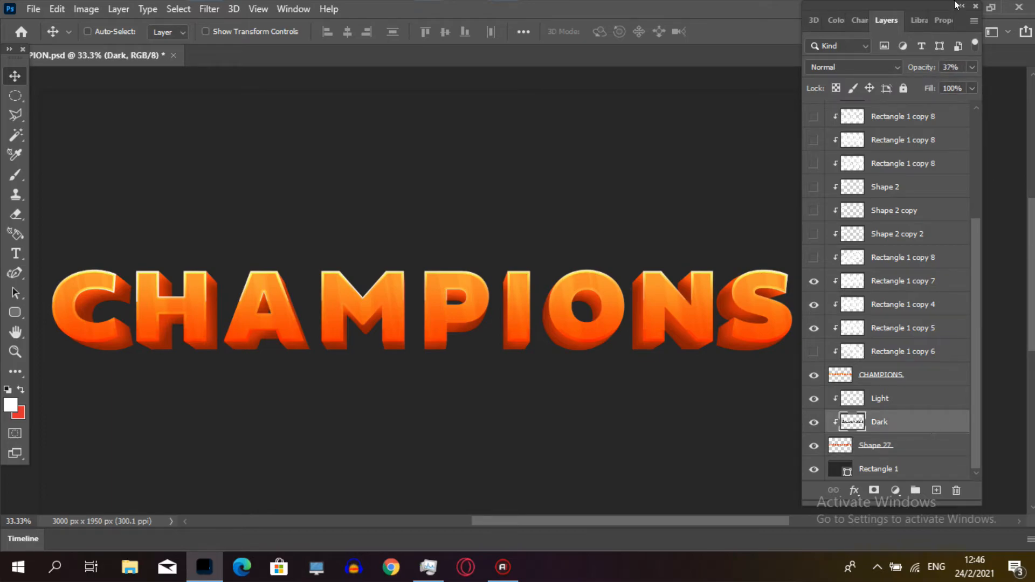
click(972, 67)
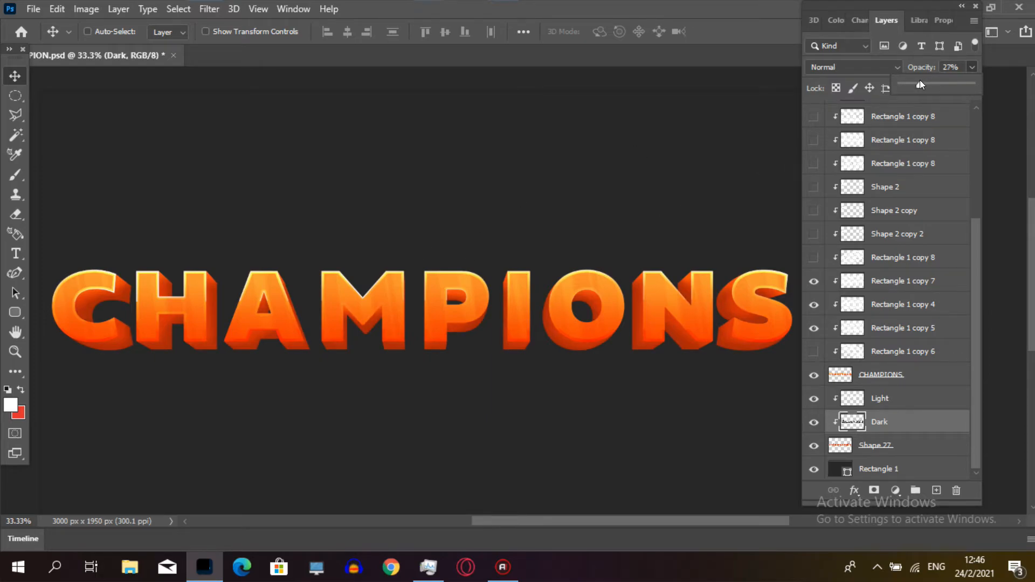
- Set the Dark layer's blend mode to Overlay and its opacity to 74%, then check the whole word
click(868, 66)
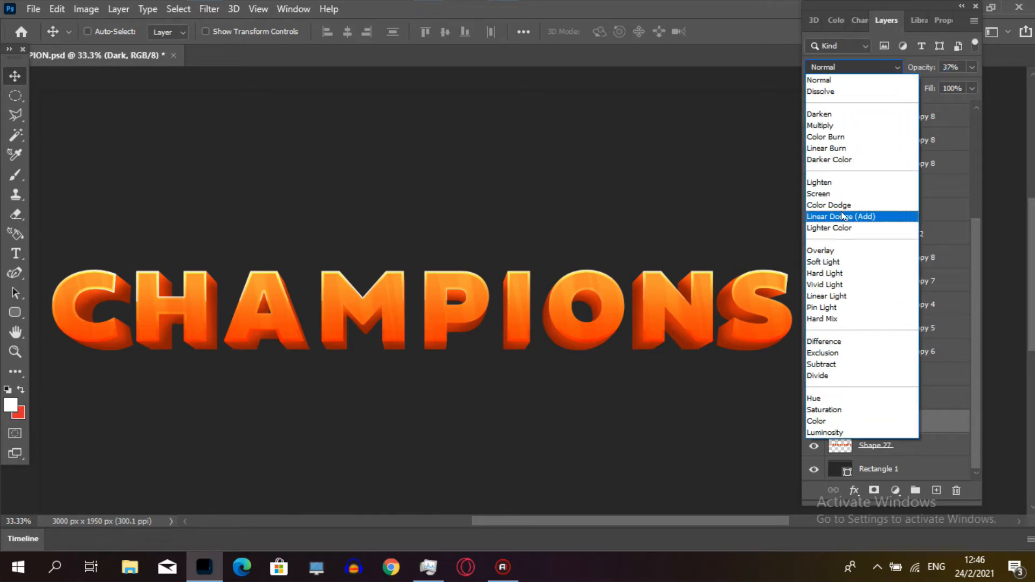
click(847, 251)
click(973, 68)
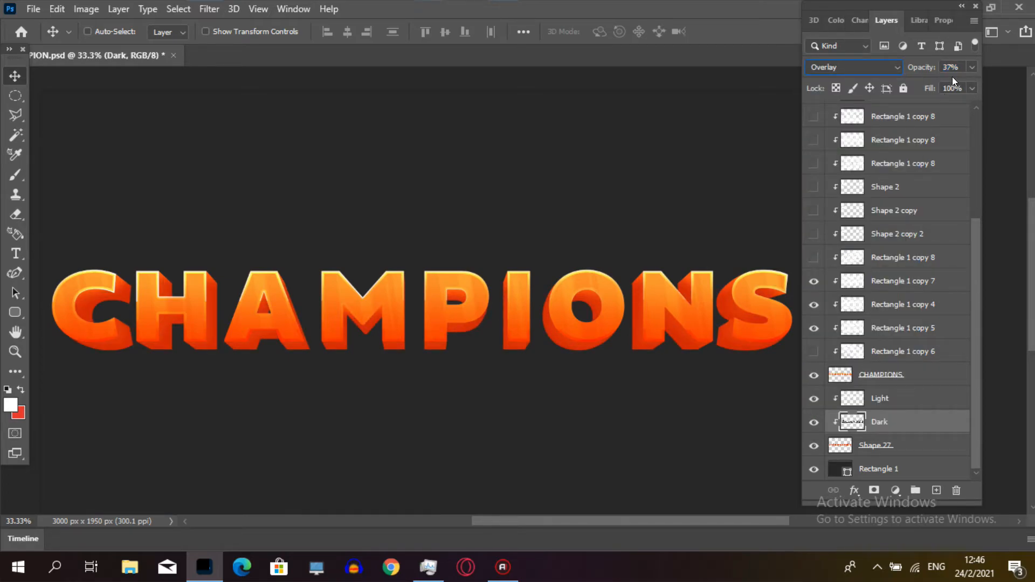
drag(952, 76, 947, 79)
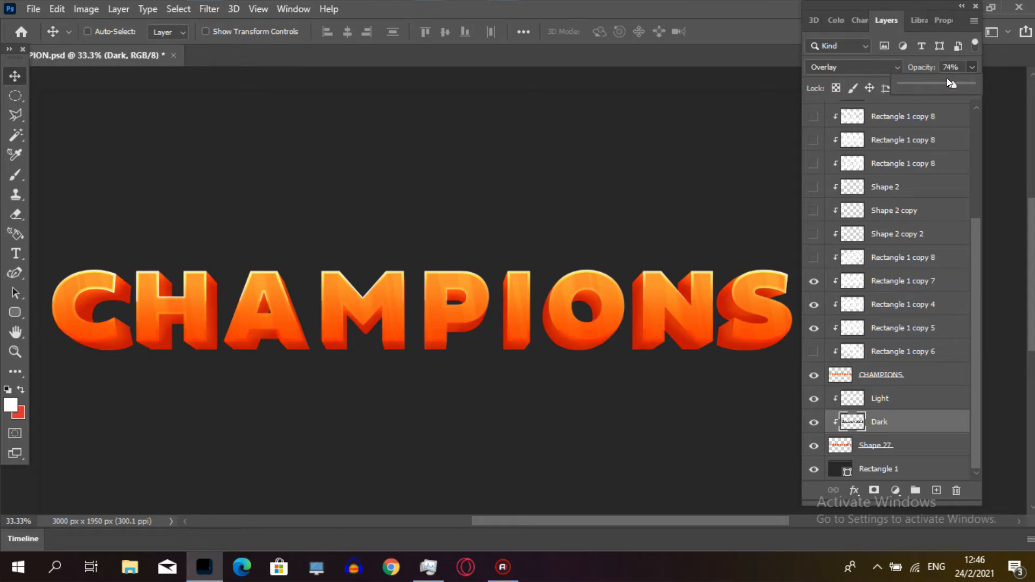
click(15, 351)
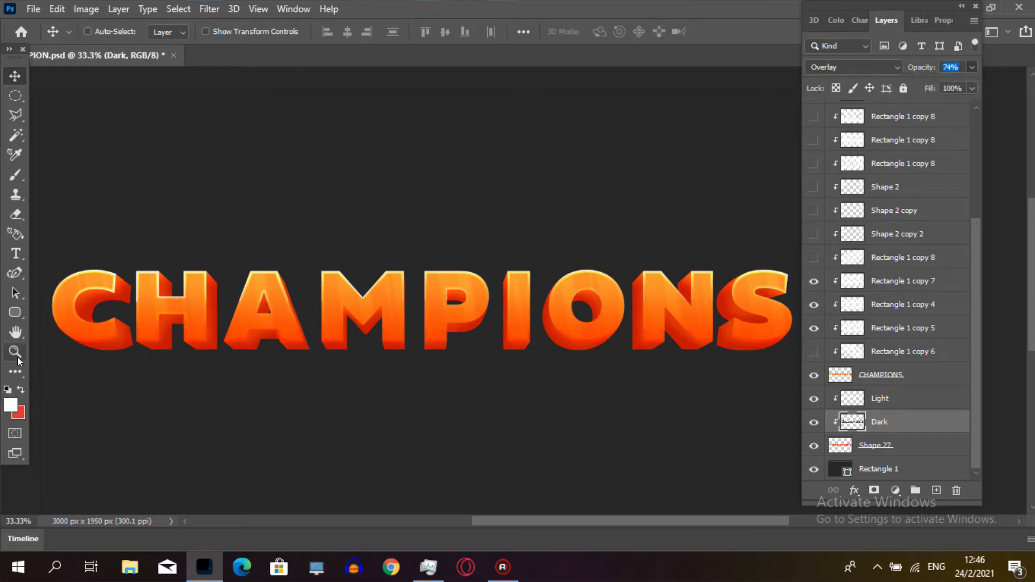
alt+click(367, 375)
alt+click(367, 375)
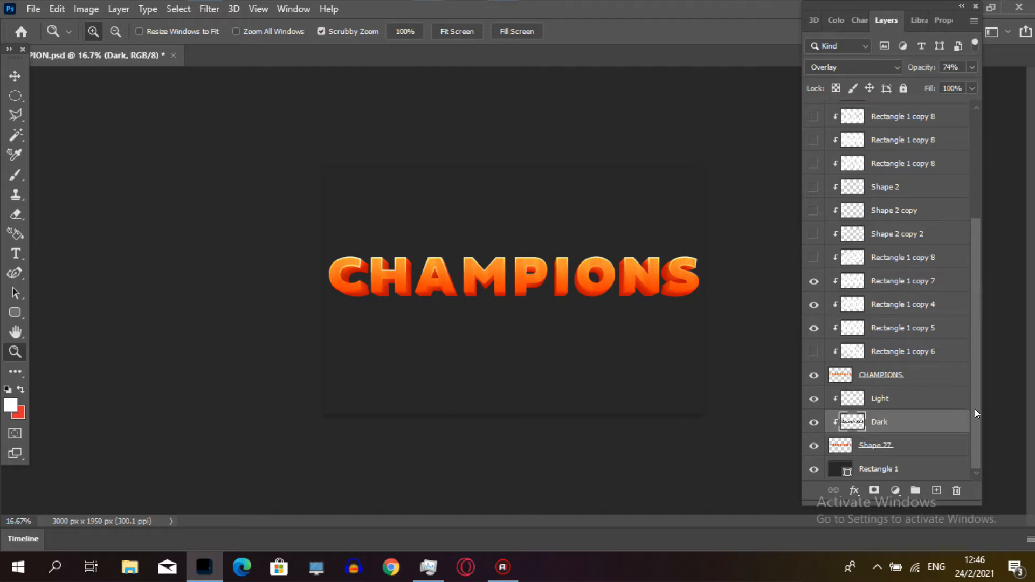
- Turn on the visibility of all the hidden shine and highlight layers clipped to the CHAMPIONS face
click(950, 445)
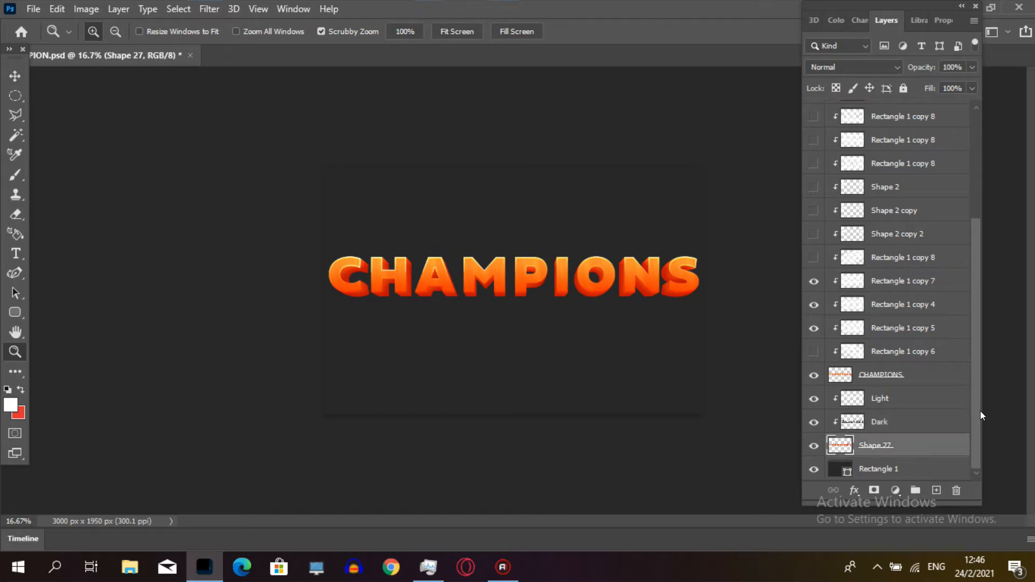
drag(978, 409, 977, 376)
scroll(970, 370, up, 3)
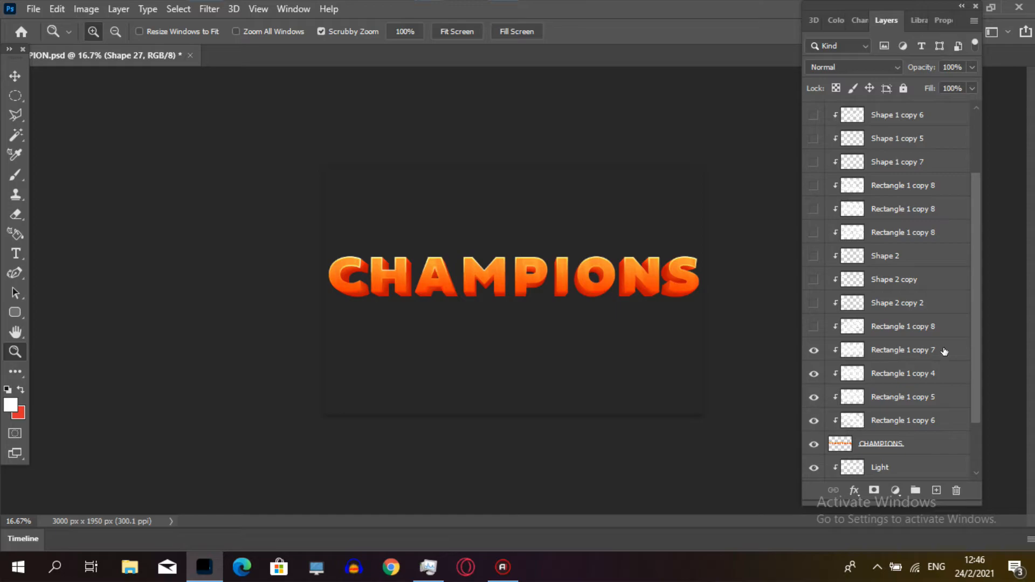
scroll(976, 315, up, 4)
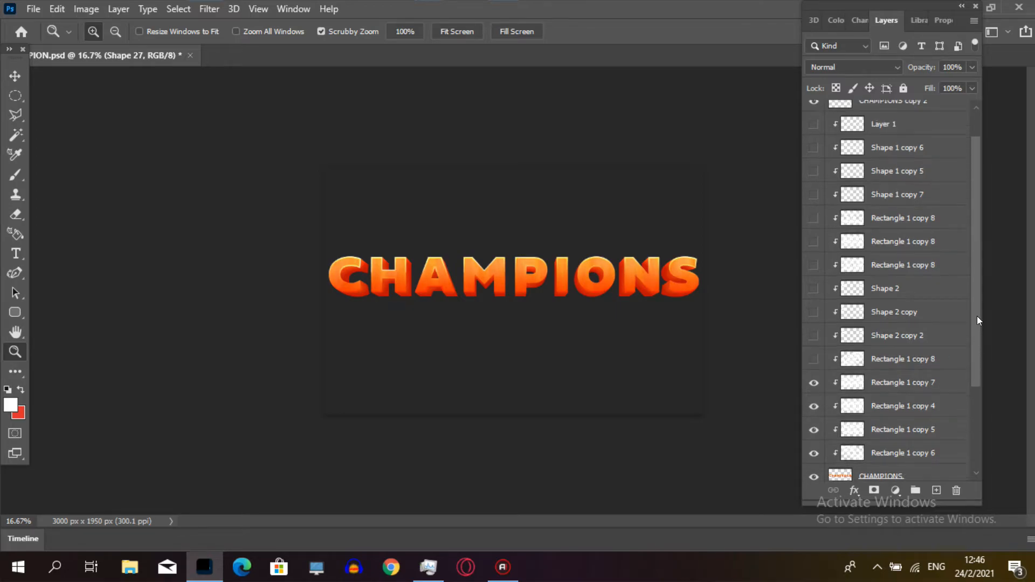
click(813, 408)
drag(813, 361, 814, 178)
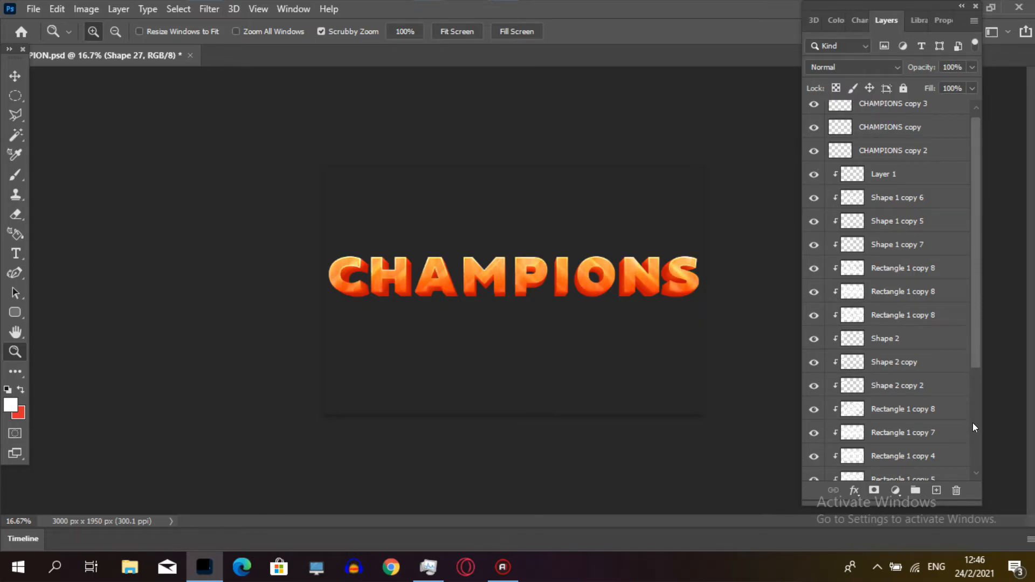
- Merge all the text effect layers from Shape 27 up to CHAMPIONS copy 3 into one layer, leaving the Rectangle 1 background separate
scroll(973, 422, down, 5)
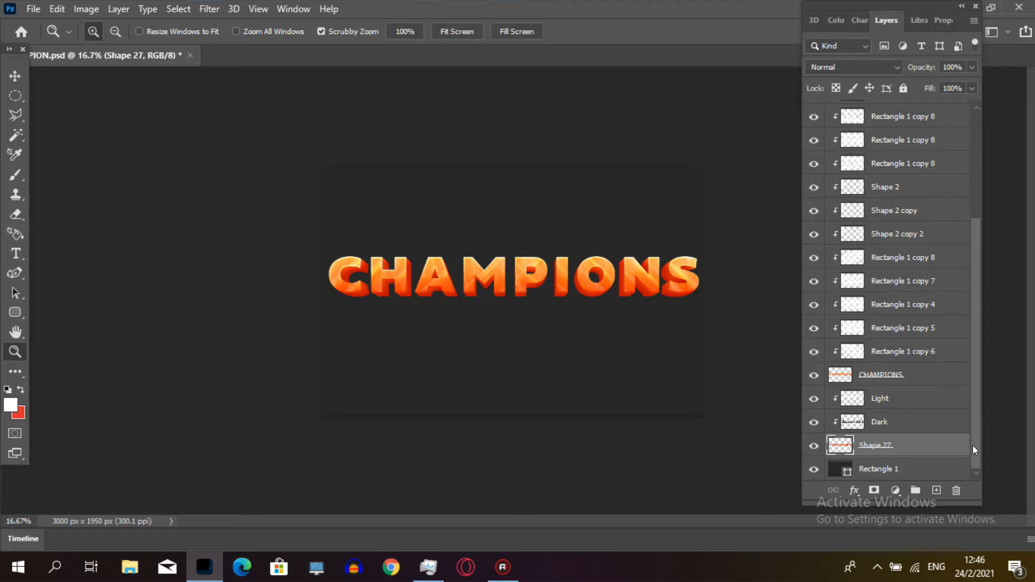
scroll(972, 376, up, 5)
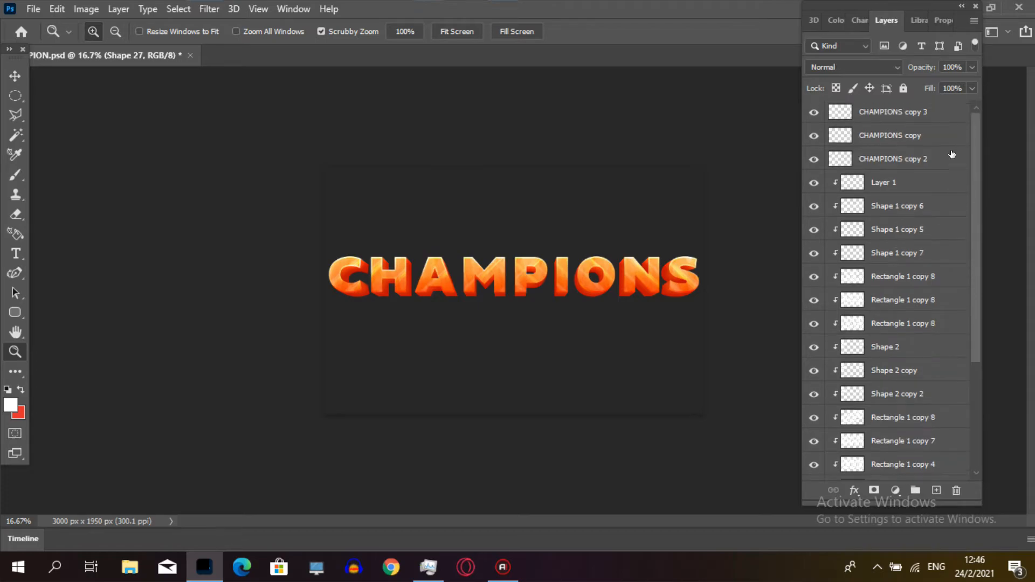
shift+click(915, 112)
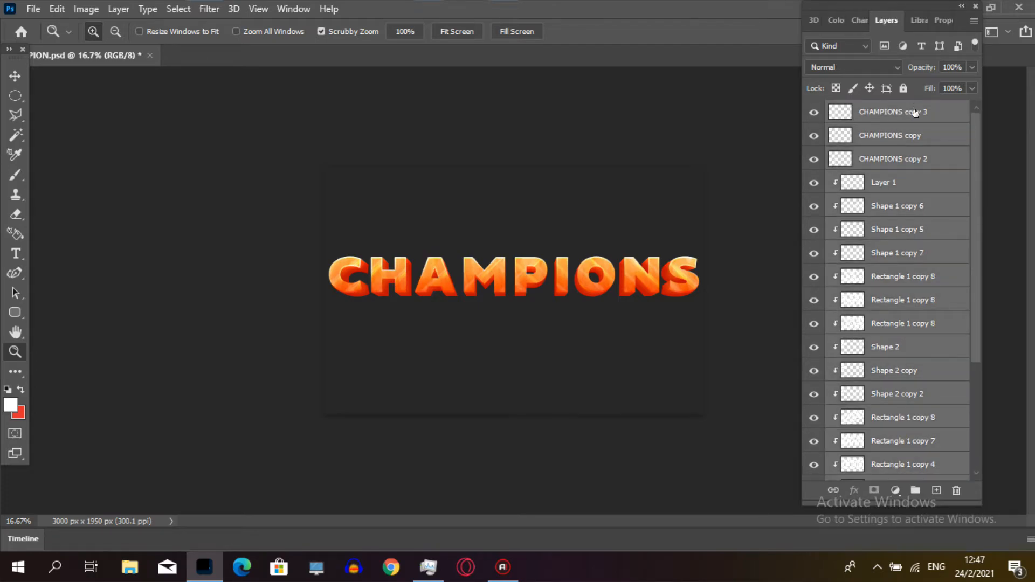
key(ctrl+e)
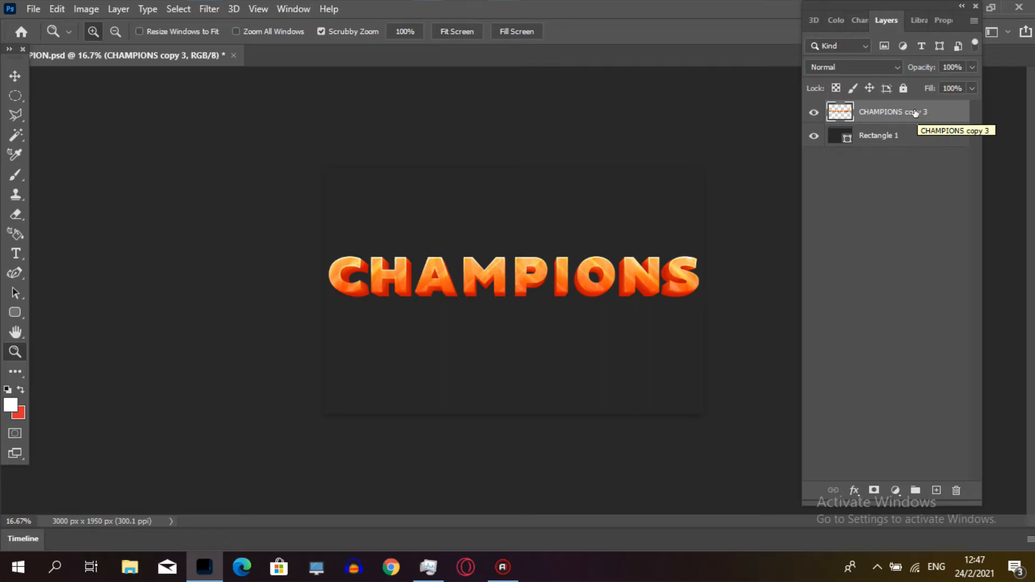
click(512, 288)
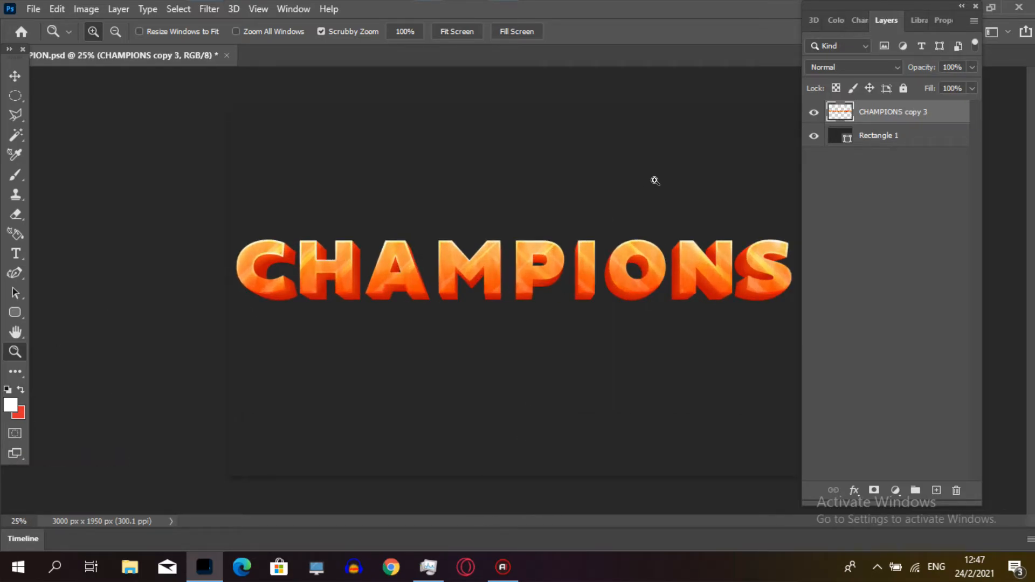
right_click(874, 115)
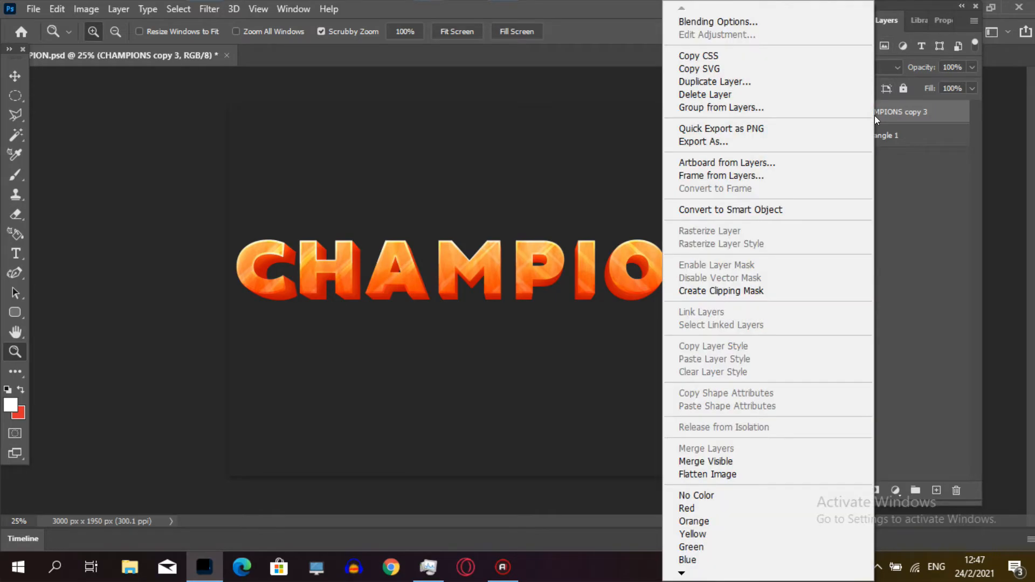
click(942, 246)
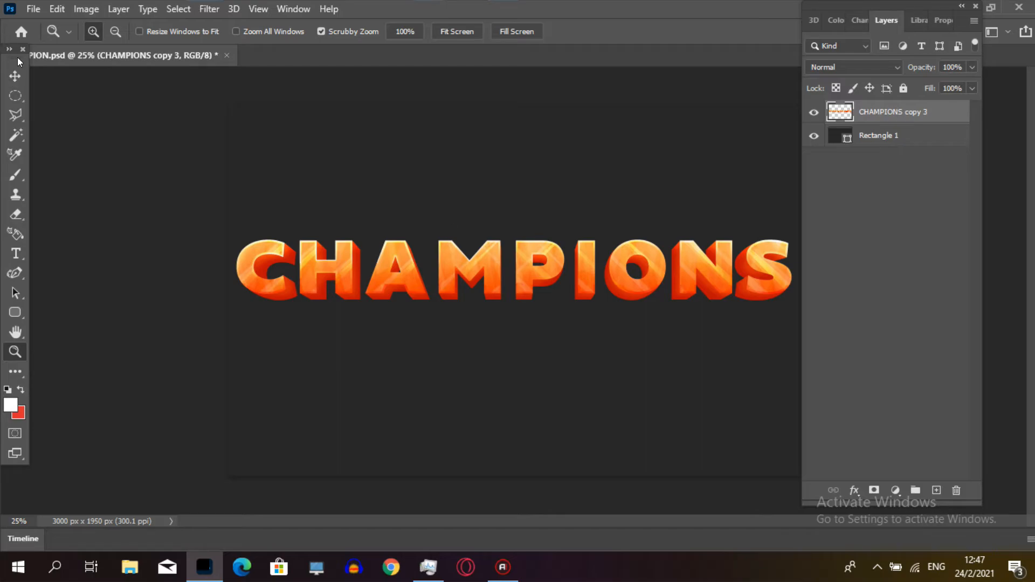
- Start a Warp transformation on the merged CHAMPIONS layer and choose the Arc style
click(16, 76)
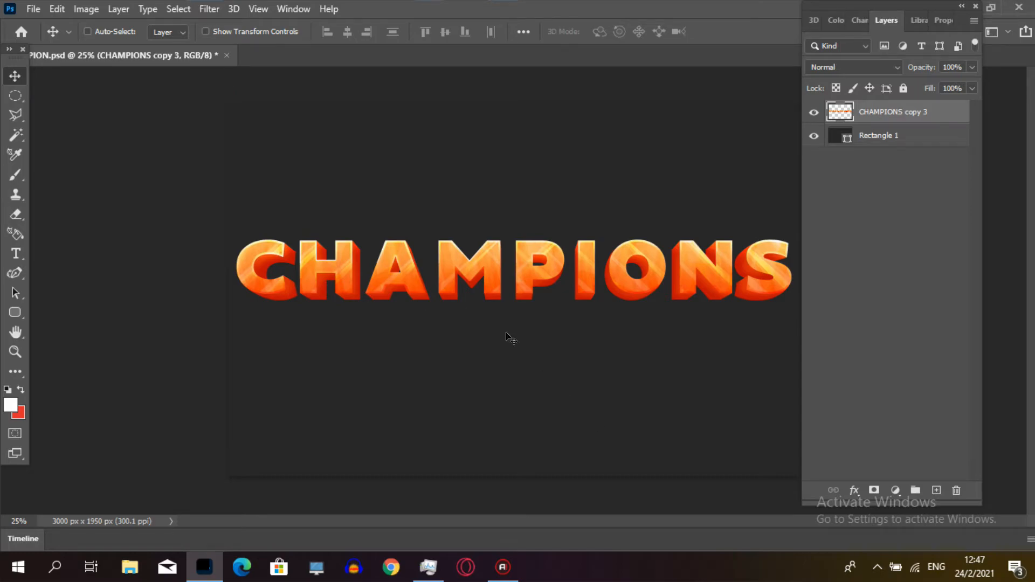
key(ctrl)
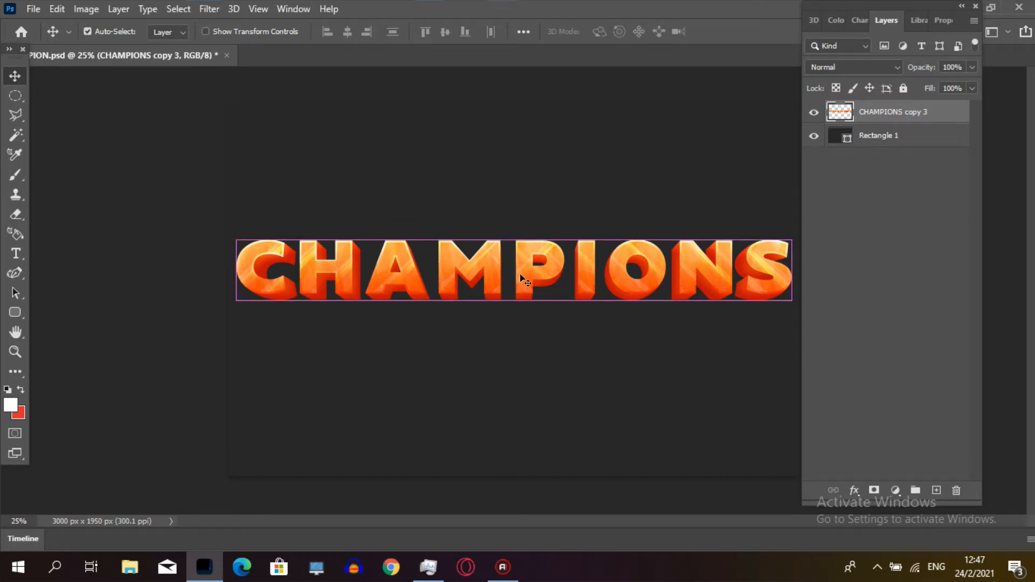
key(ctrl+t)
right_click(537, 275)
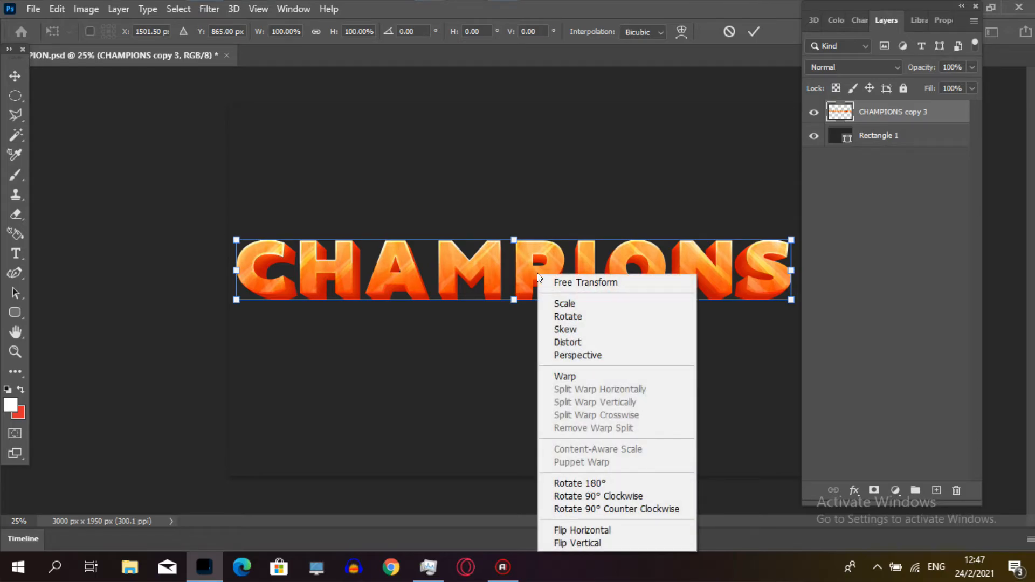
click(631, 379)
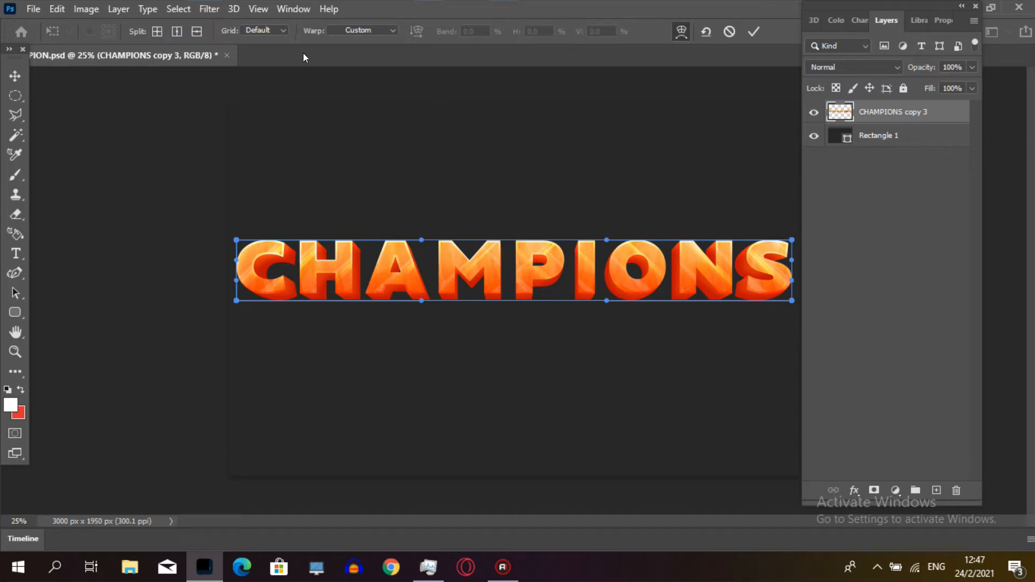
click(340, 31)
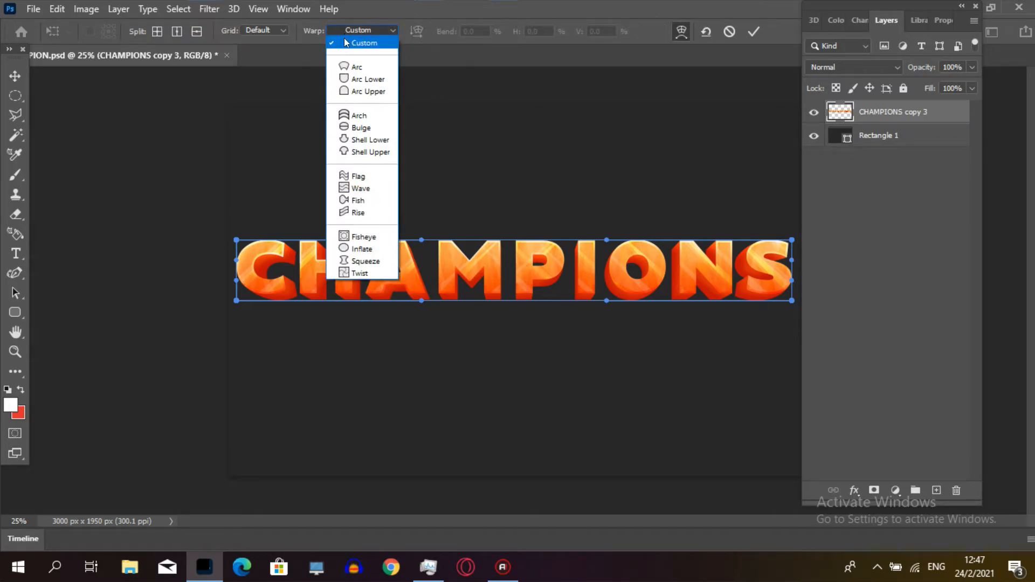
click(350, 69)
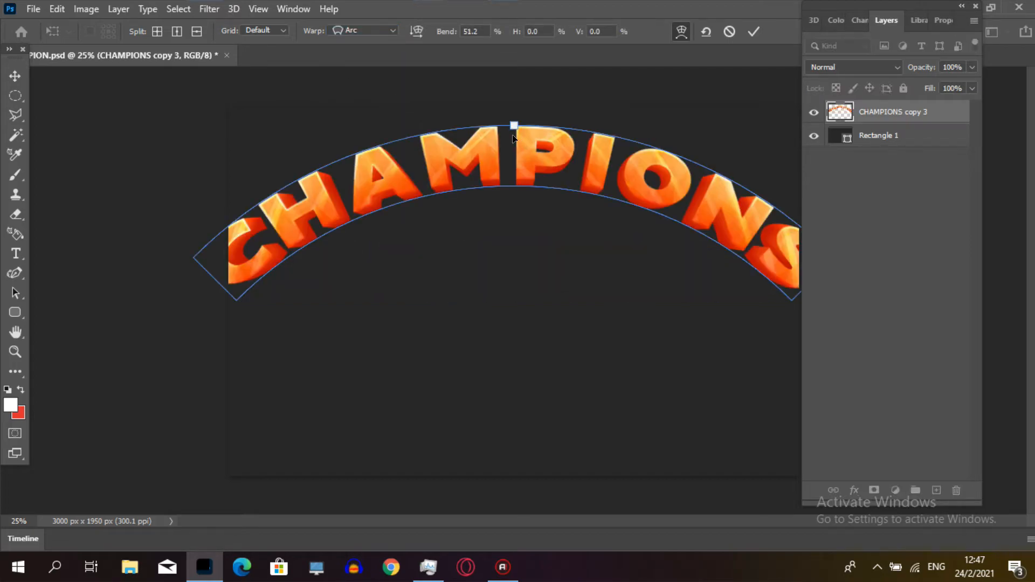
- Flatten the arc to a gentle upward curve, apply the warp, and move the word slightly lower on the canvas
drag(514, 127, 513, 215)
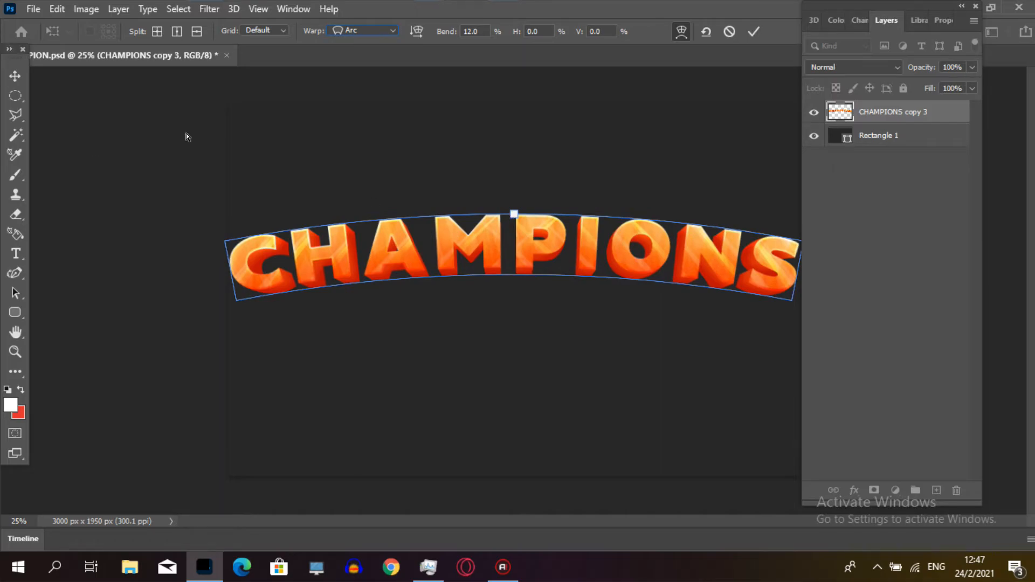
drag(514, 214, 513, 219)
click(13, 74)
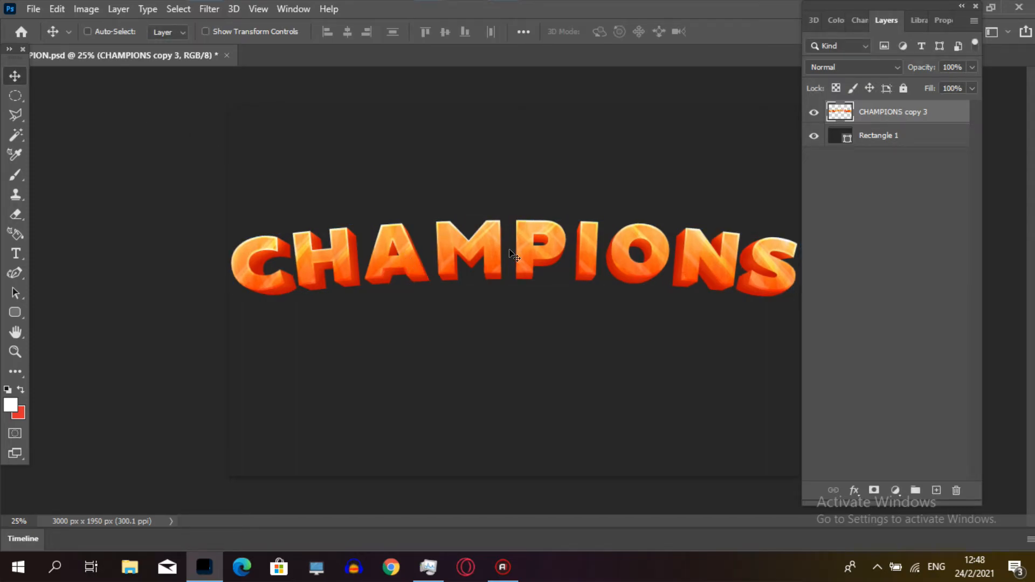
drag(550, 238, 551, 260)
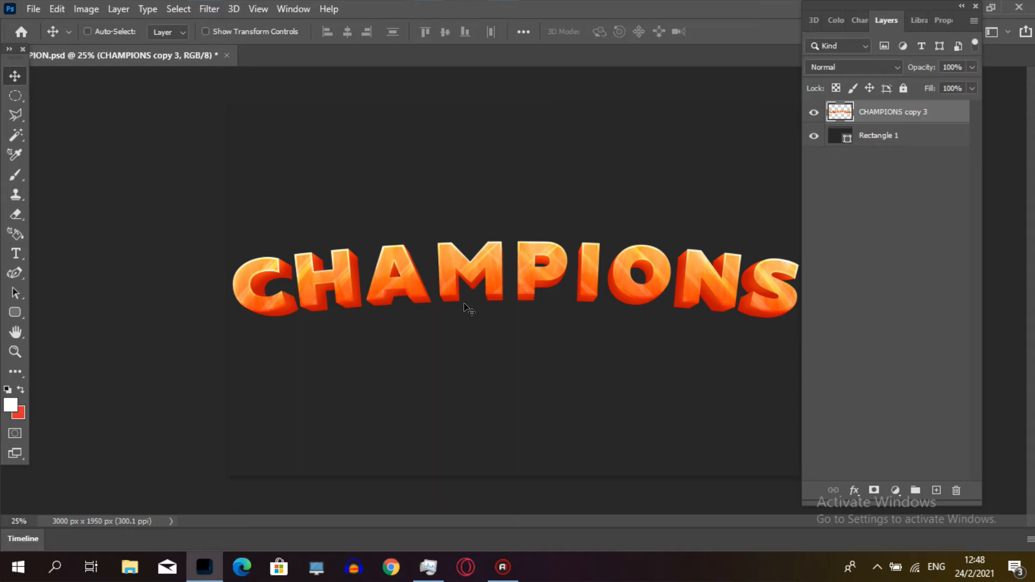
- Switch to File Explorer and open the Icons png folder inside Pictures
click(32, 10)
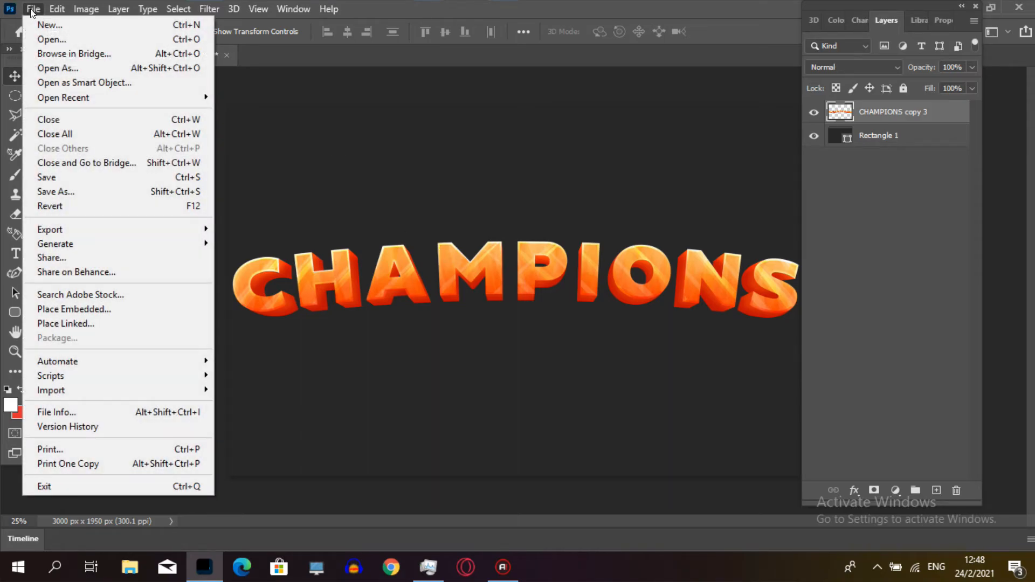
click(32, 9)
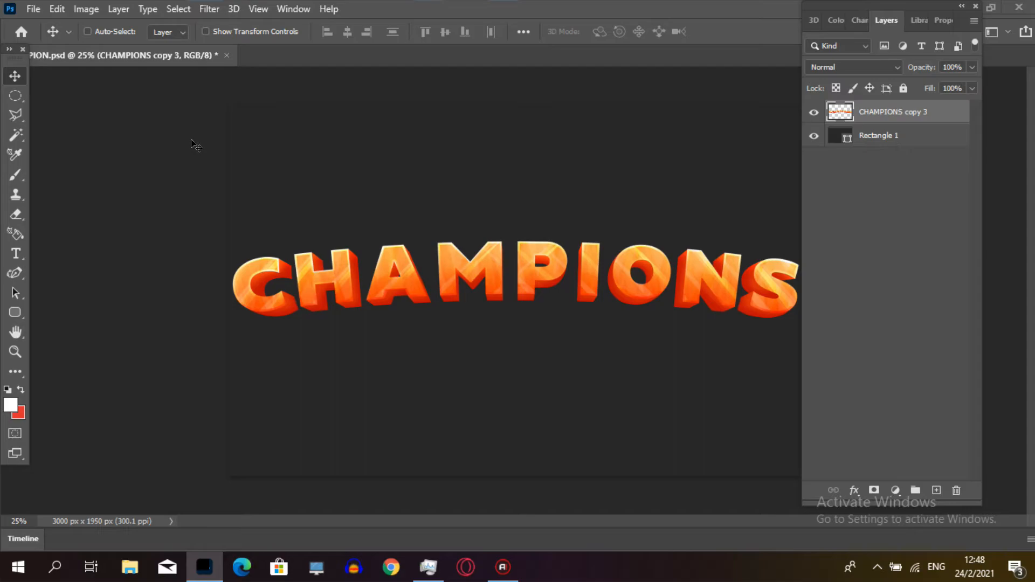
key(ctrl+o)
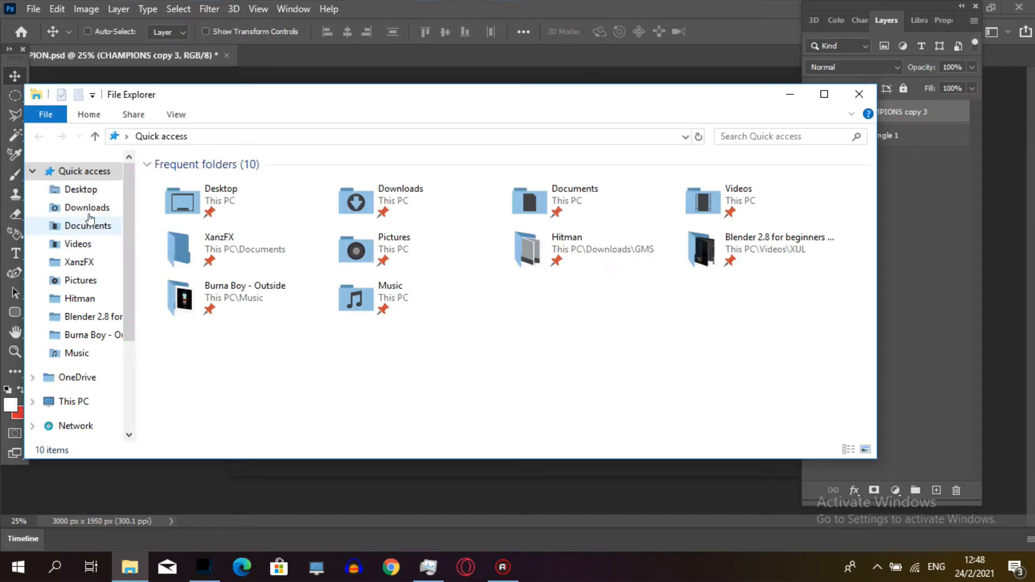
click(88, 224)
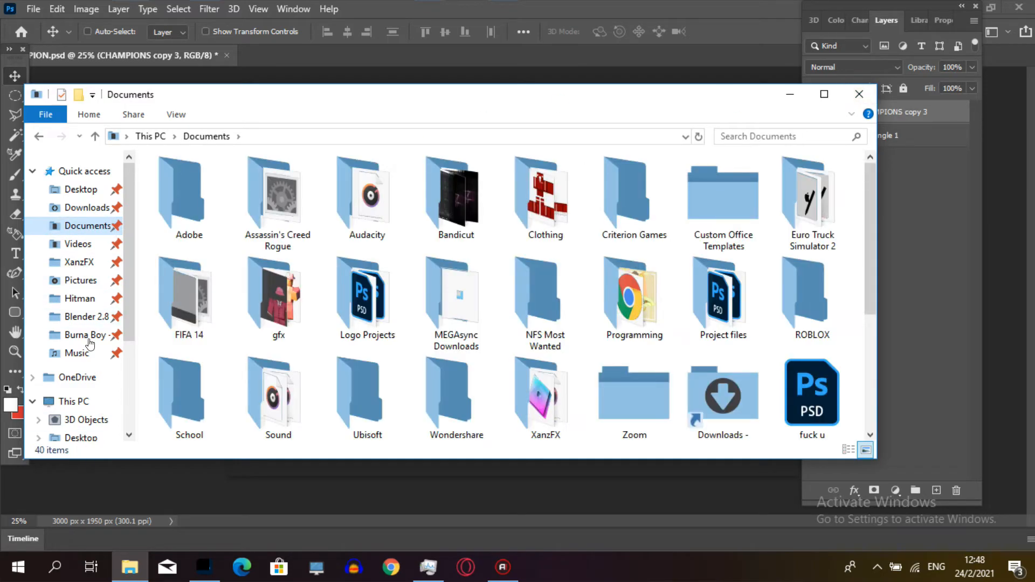
scroll(87, 345, down, 3)
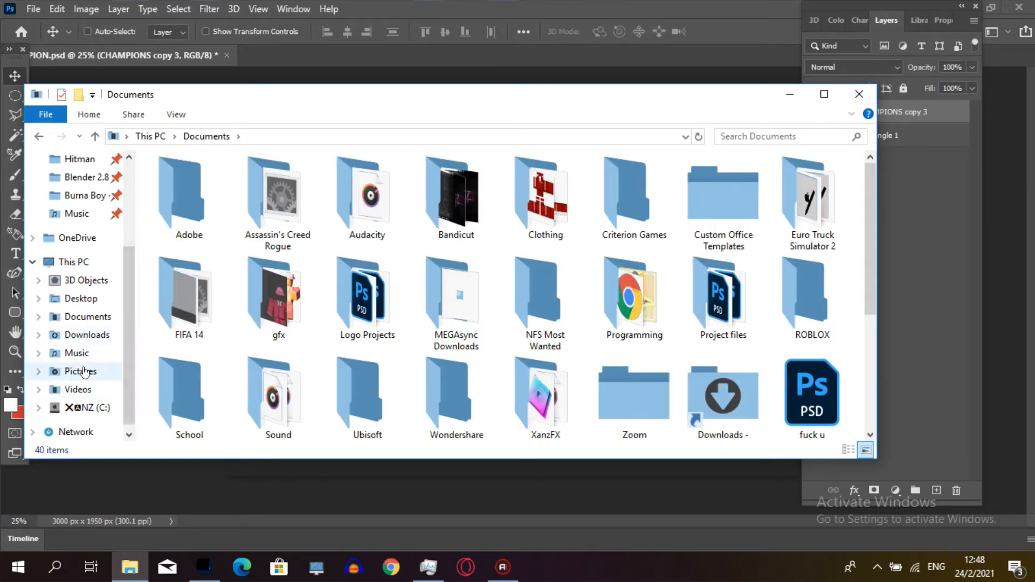
click(84, 371)
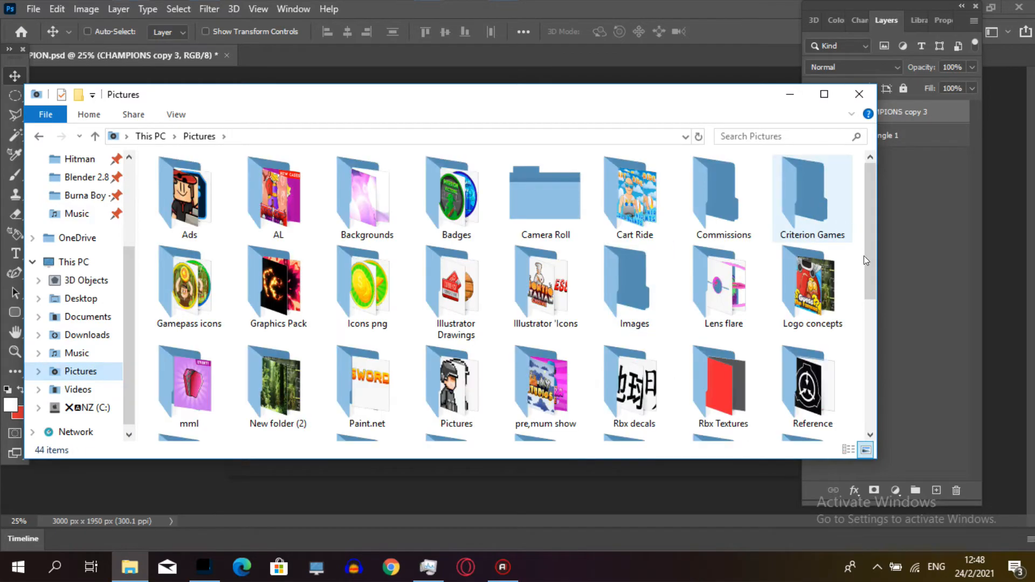
click(352, 305)
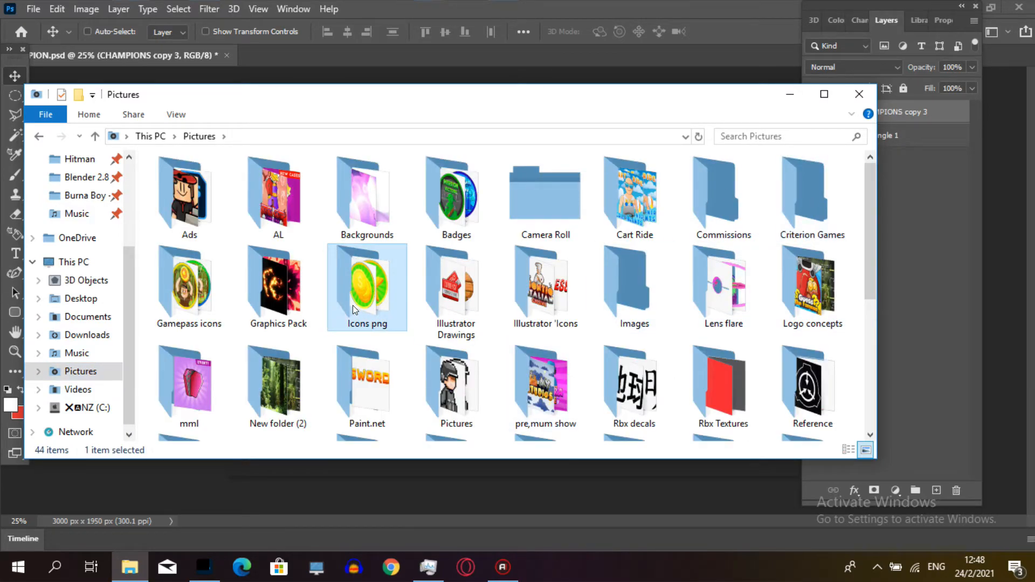
double_click(352, 303)
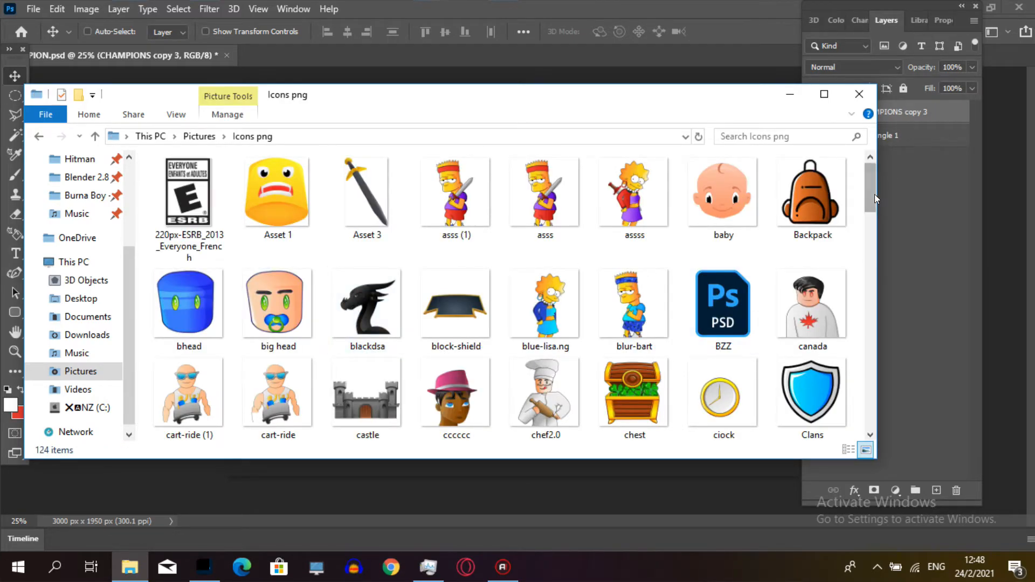
- Place the sword-v2 and trophy images into the CHAMPIONS document, with the trophy layer directly beneath the CHAMPIONS copy 3 layer
drag(874, 198, 872, 389)
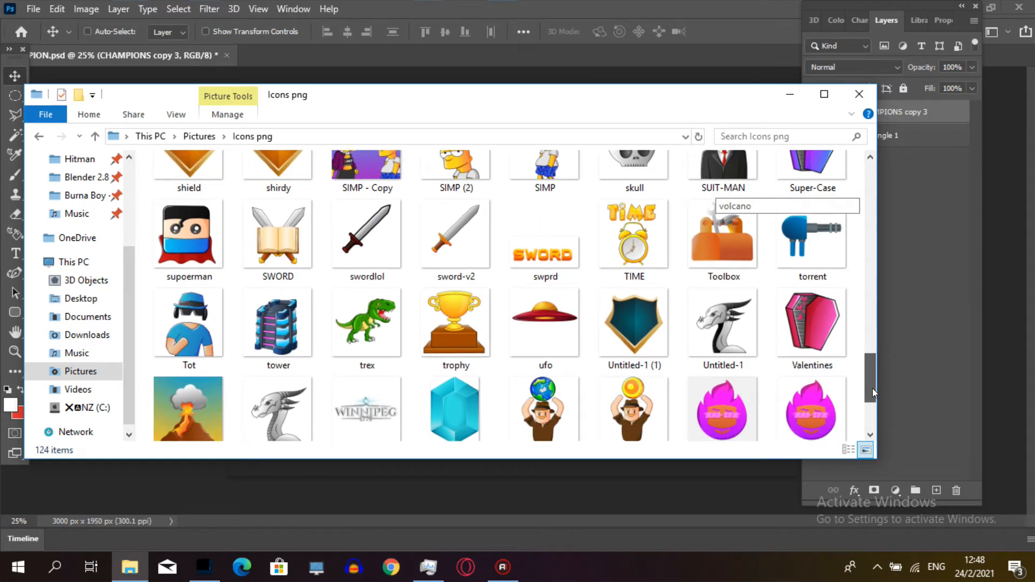
click(448, 249)
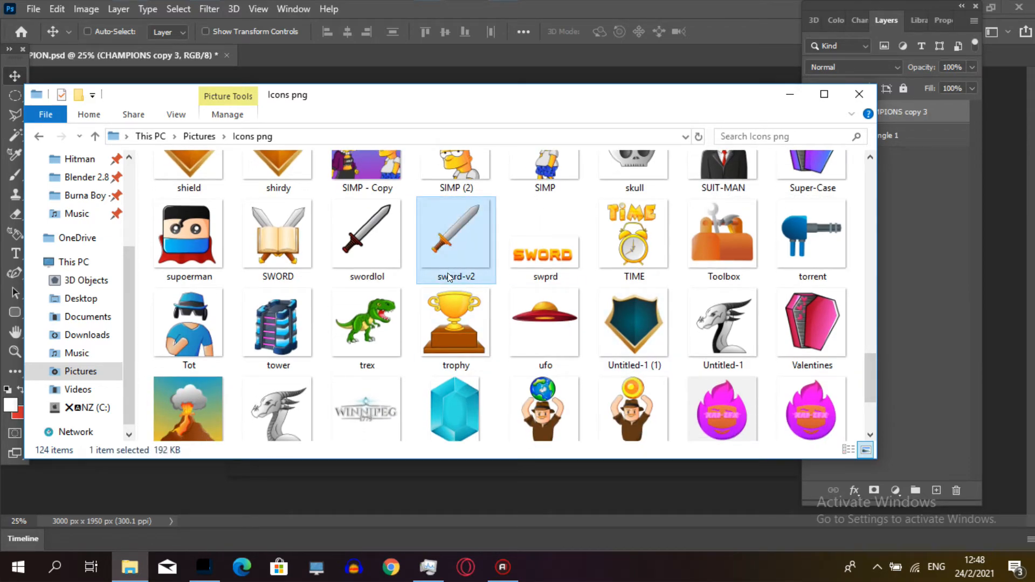
ctrl+click(442, 319)
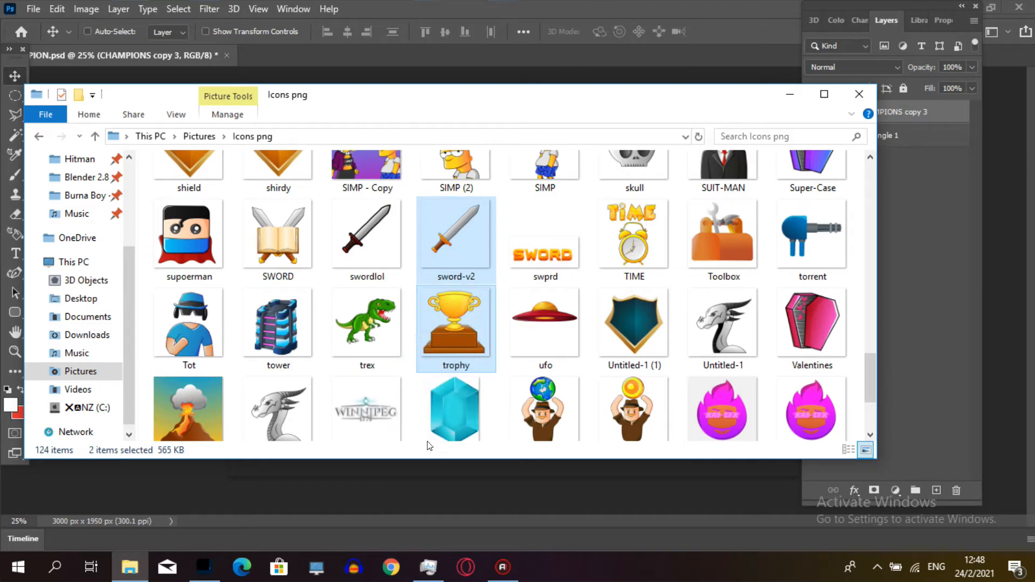
click(415, 487)
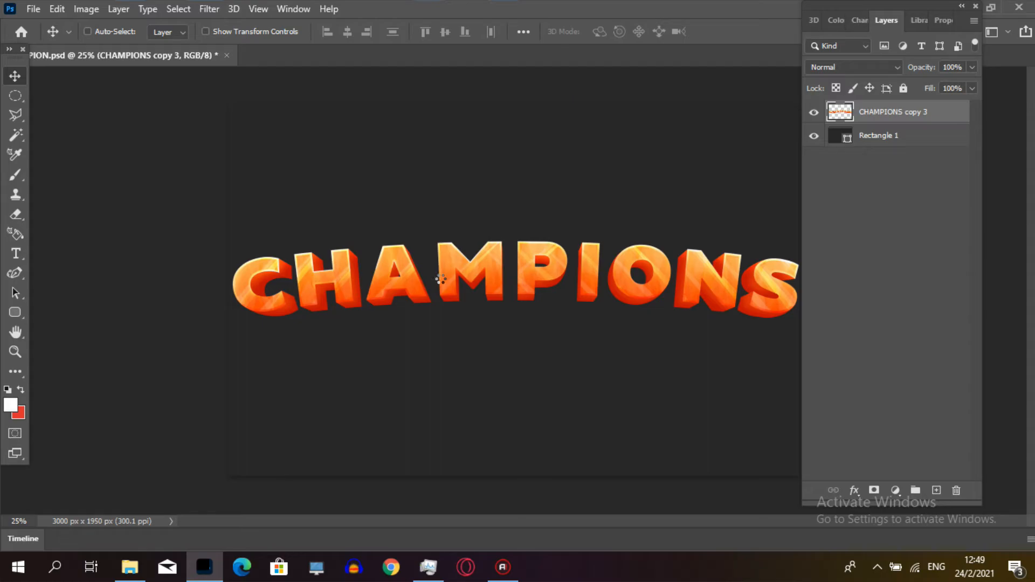
drag(440, 278, 442, 279)
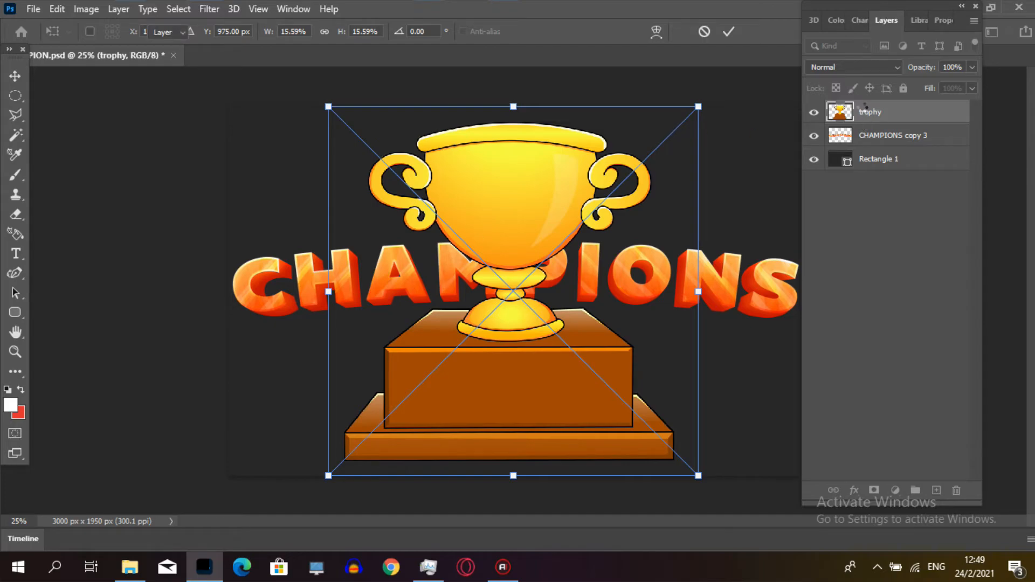
drag(862, 108, 843, 141)
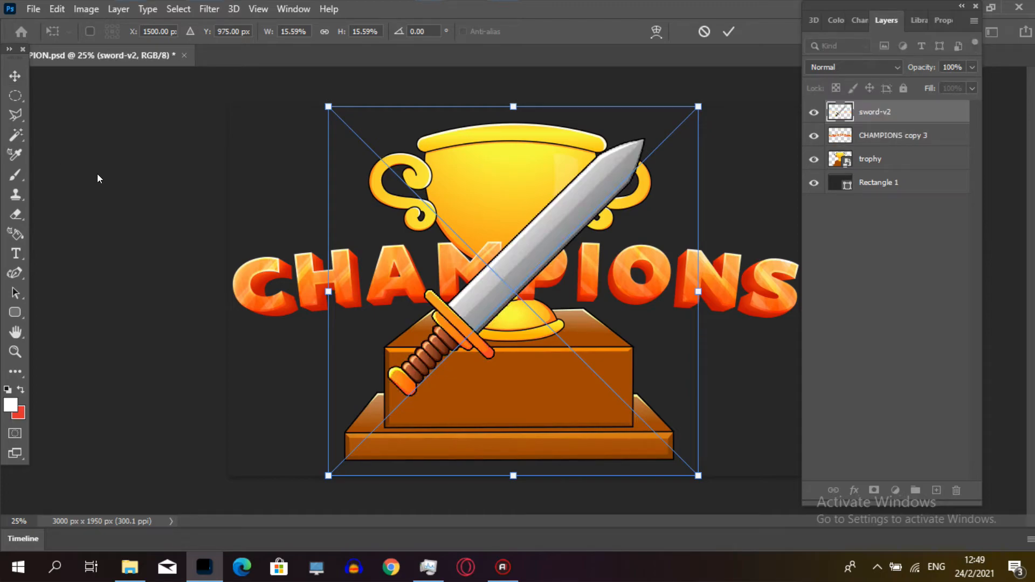
key(Return)
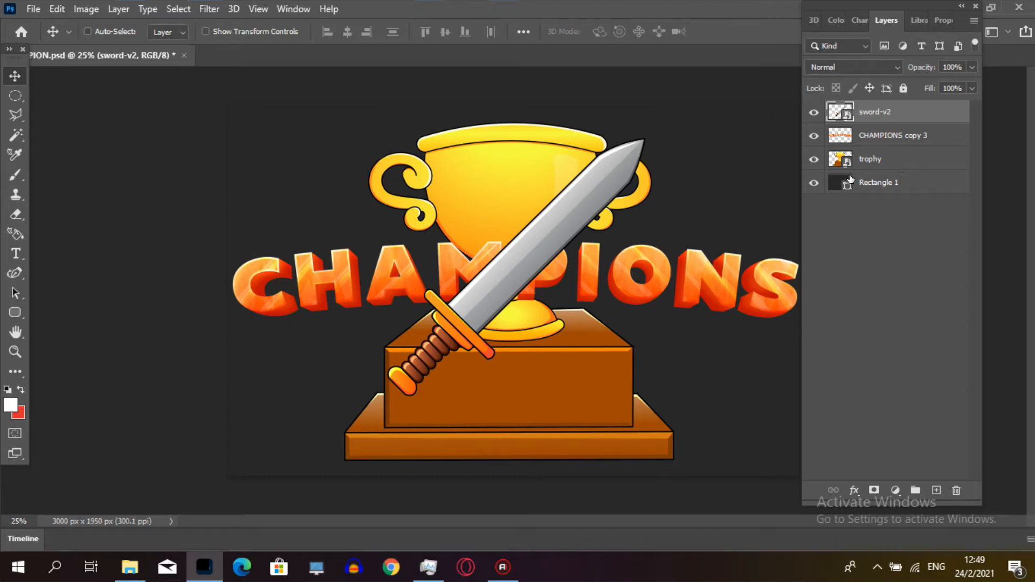
- Scale the trophy down to just over half its size and raise it so the cup stands above the word CHAMPIONS
click(869, 159)
key(ctrl)
key(ctrl+t)
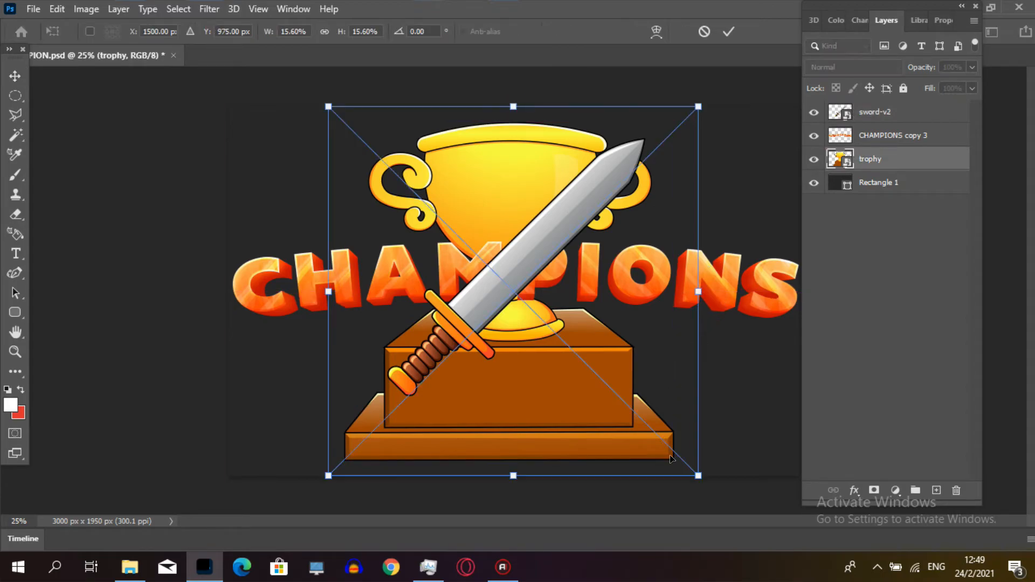
drag(698, 475, 630, 406)
drag(505, 218, 504, 160)
click(14, 75)
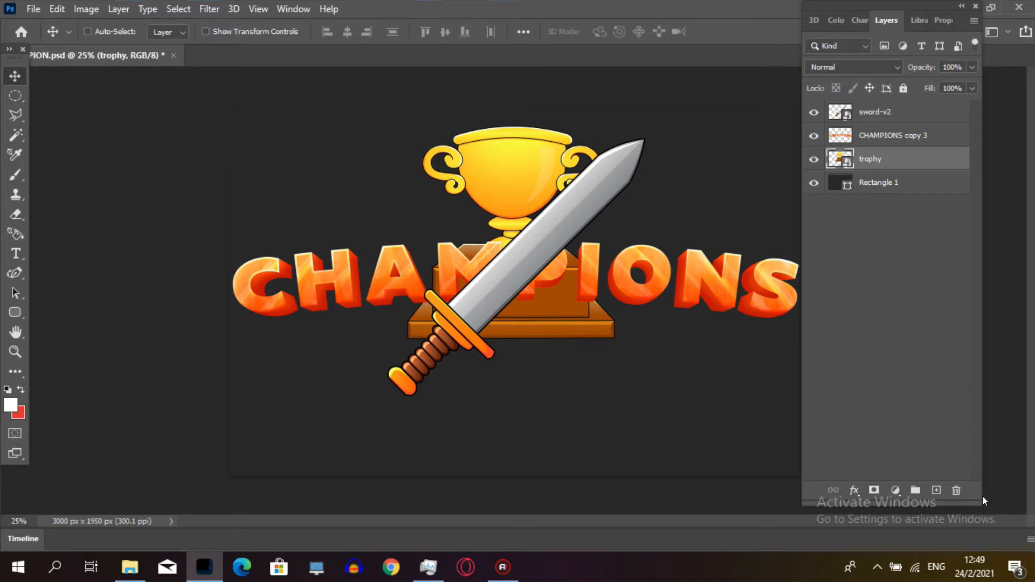
- Reorder the sword-v2 layer beneath the trophy layer and shift the sword to the right of the trophy
click(838, 115)
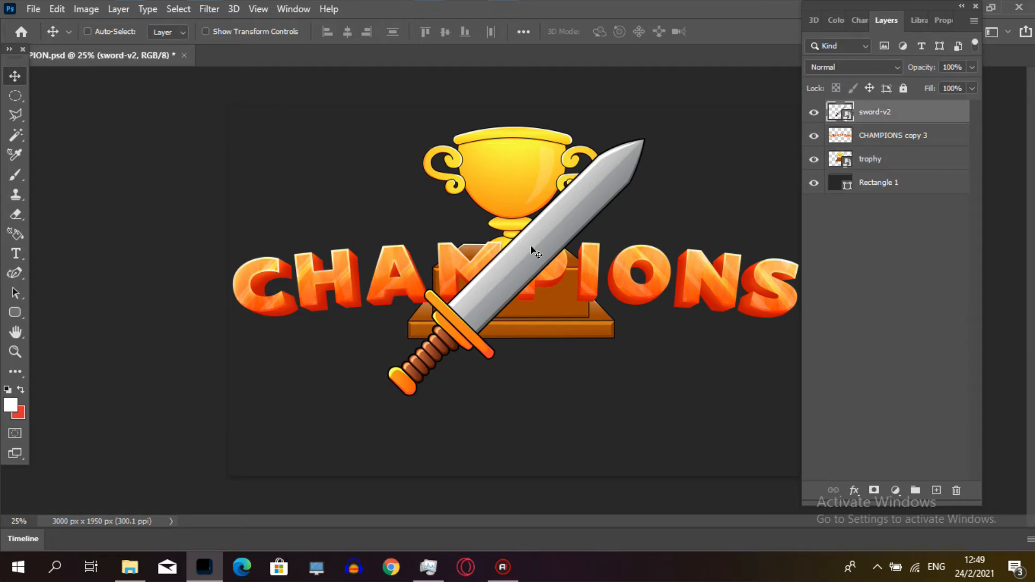
drag(531, 248, 496, 298)
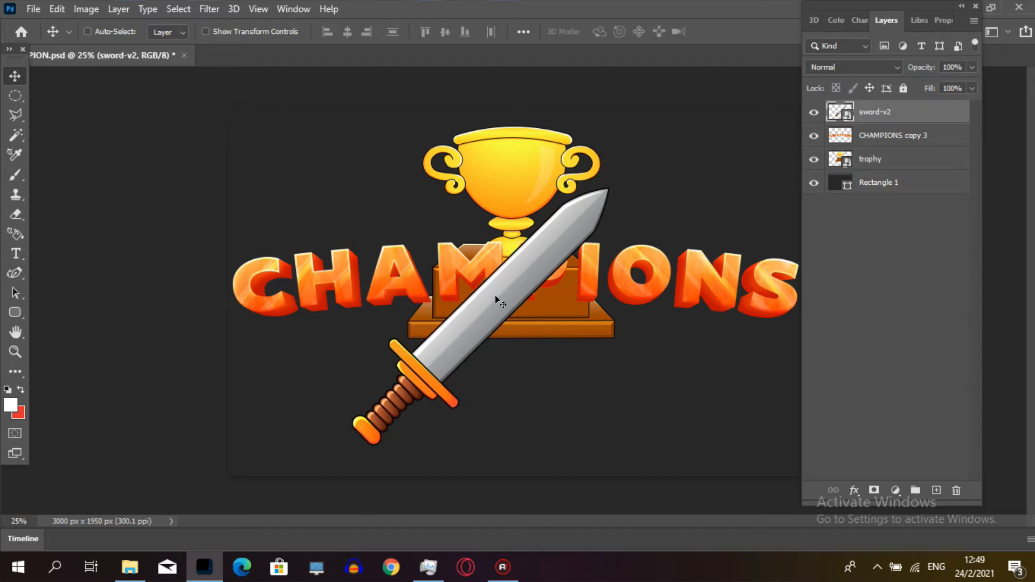
drag(539, 271, 646, 197)
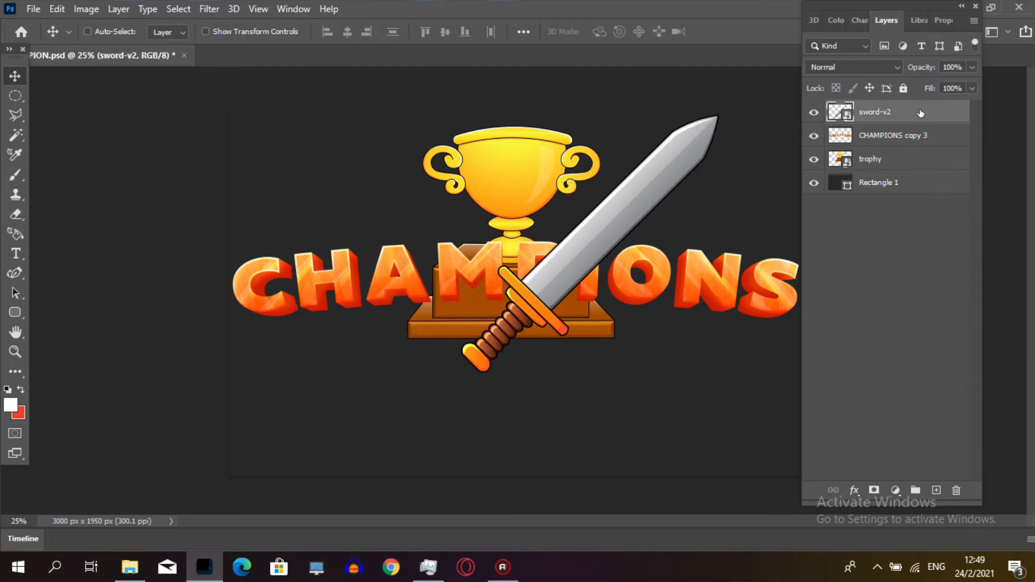
drag(919, 112, 899, 177)
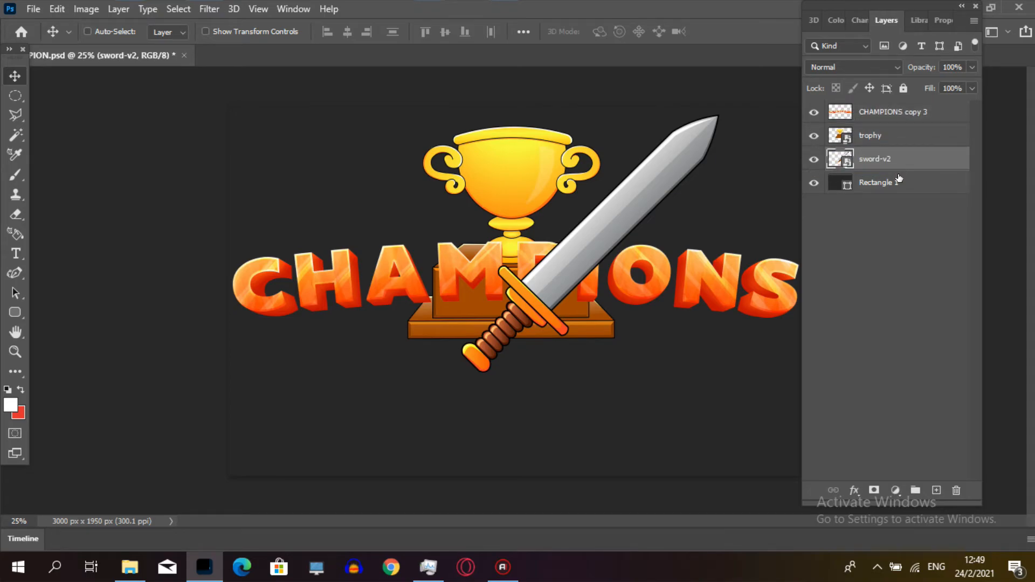
drag(641, 185, 686, 180)
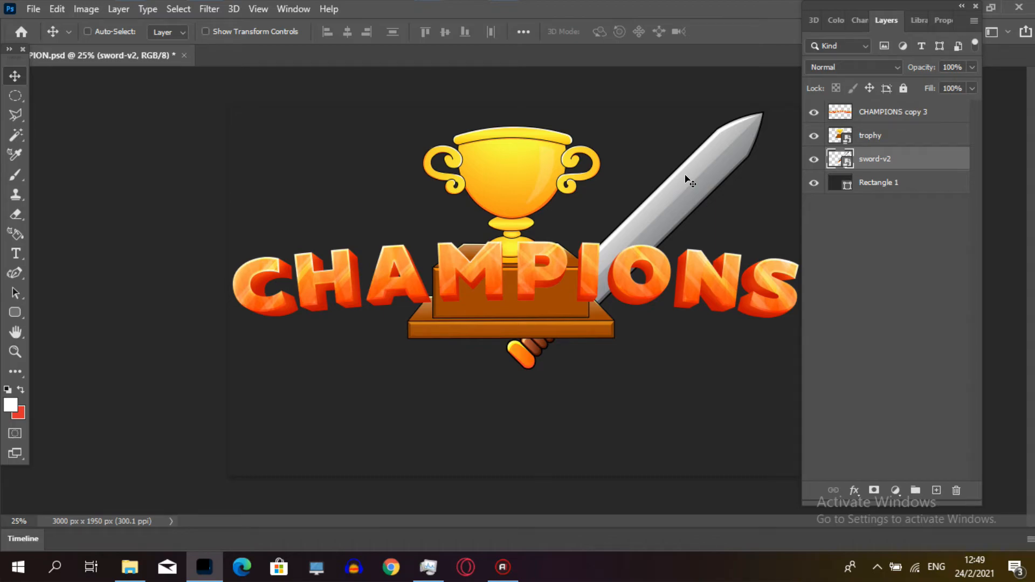
- Scale the sword to about 12.24%, rotate it to about -172.3° so its handle points up and right, and position it beside the trophy
key(ctrl+t)
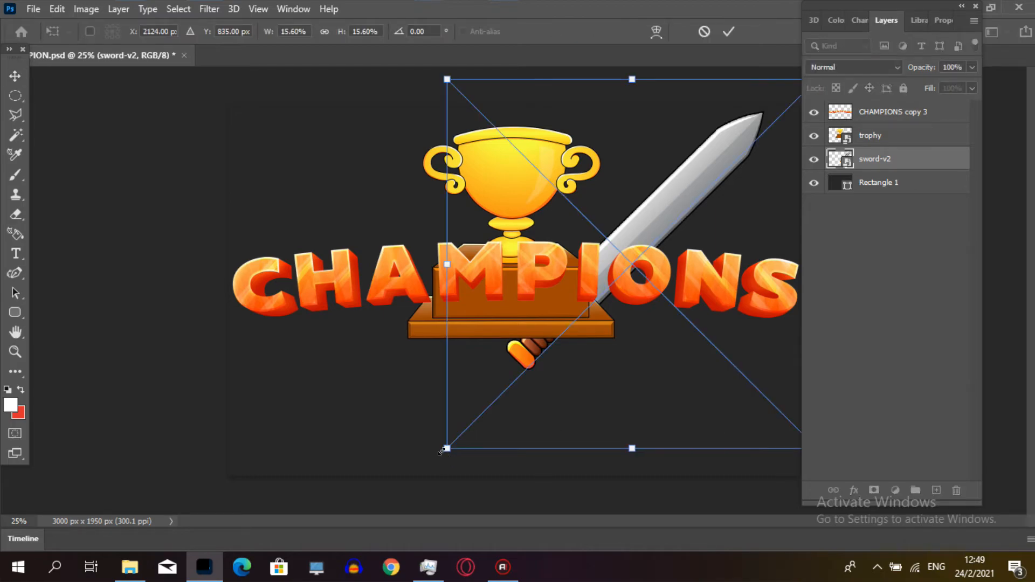
drag(450, 452, 497, 412)
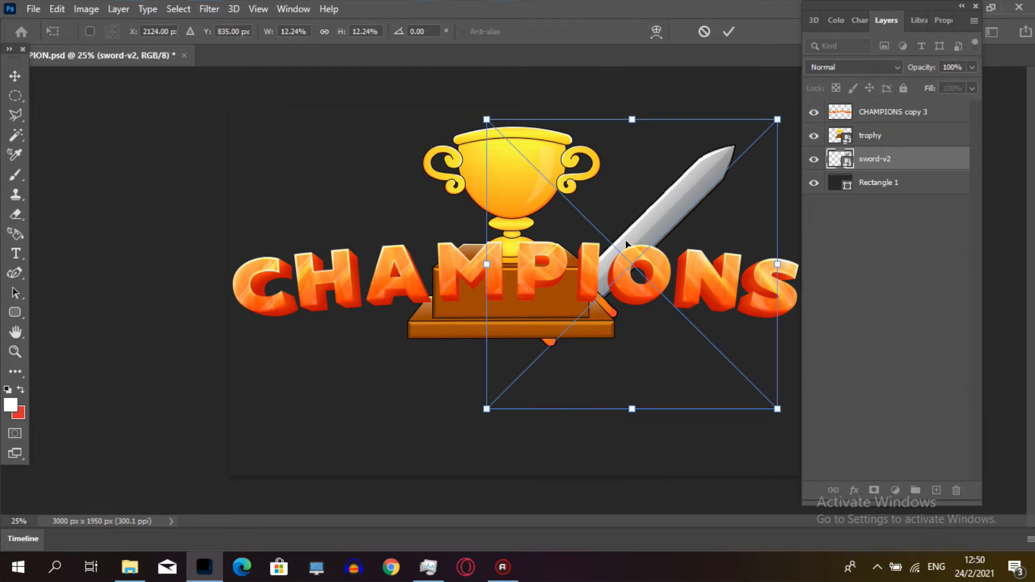
drag(624, 241, 616, 215)
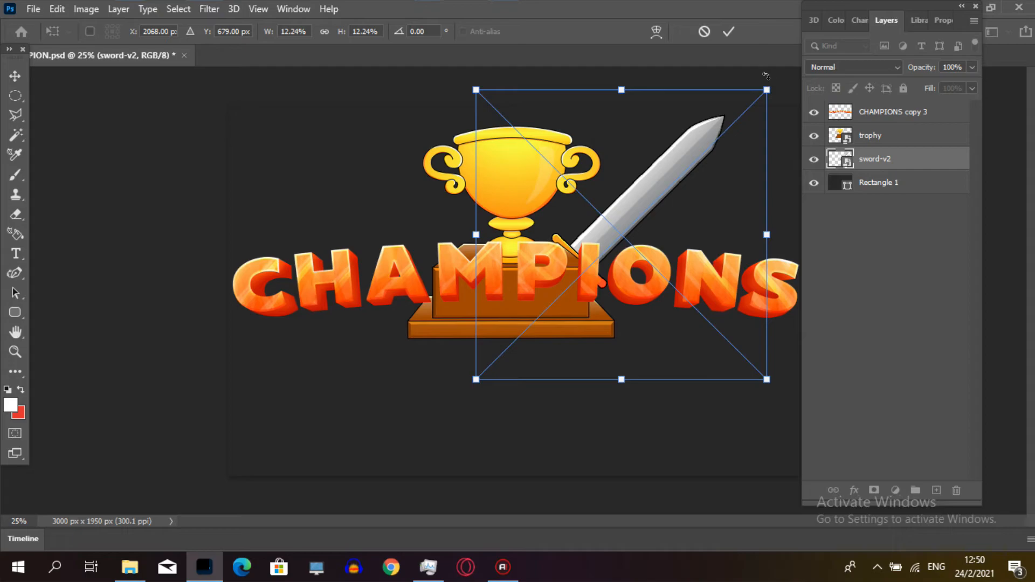
drag(766, 76, 362, 323)
drag(683, 229, 643, 217)
drag(430, 281, 449, 356)
drag(620, 251, 612, 248)
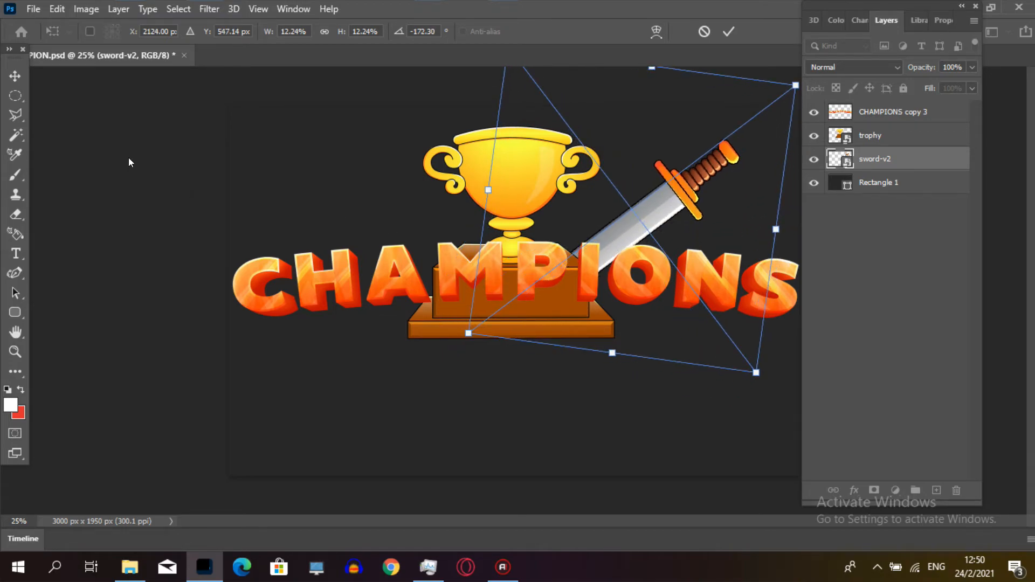
click(15, 78)
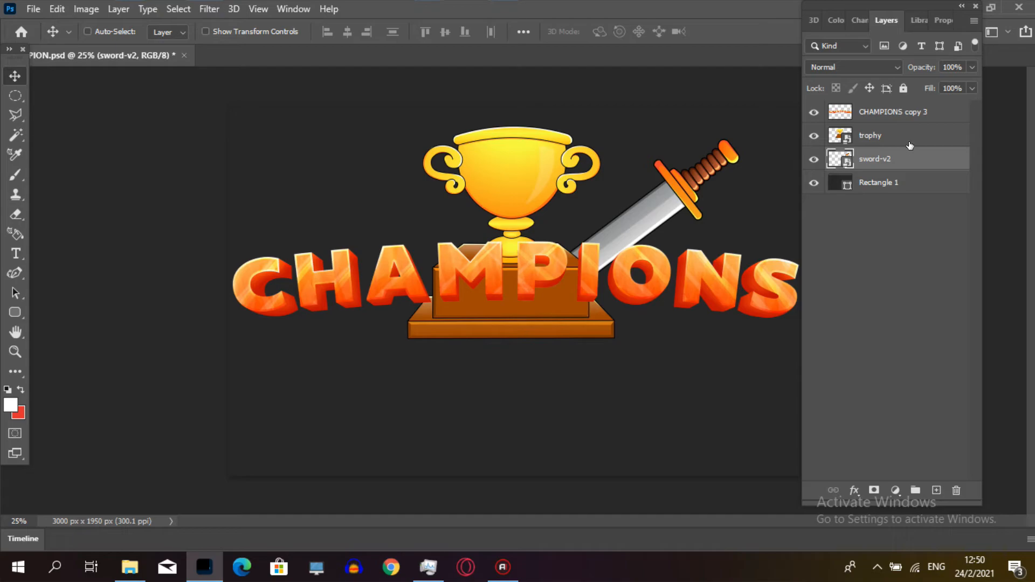
- Duplicate the sword-v2 layer, flip the copy horizontally, and position it on the trophy's left side to mirror the first sword
drag(924, 160, 925, 170)
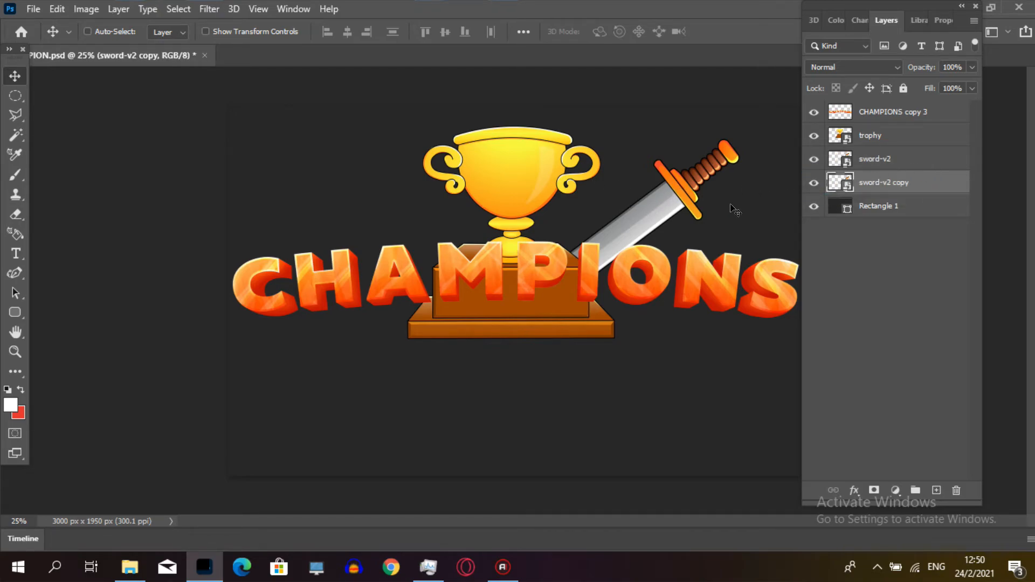
key(ctrl+t)
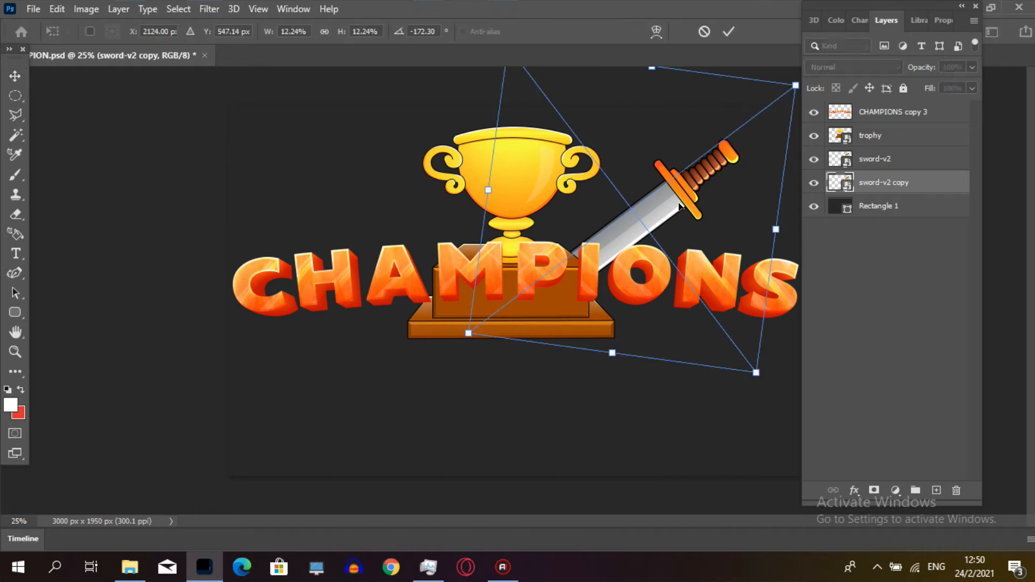
right_click(679, 205)
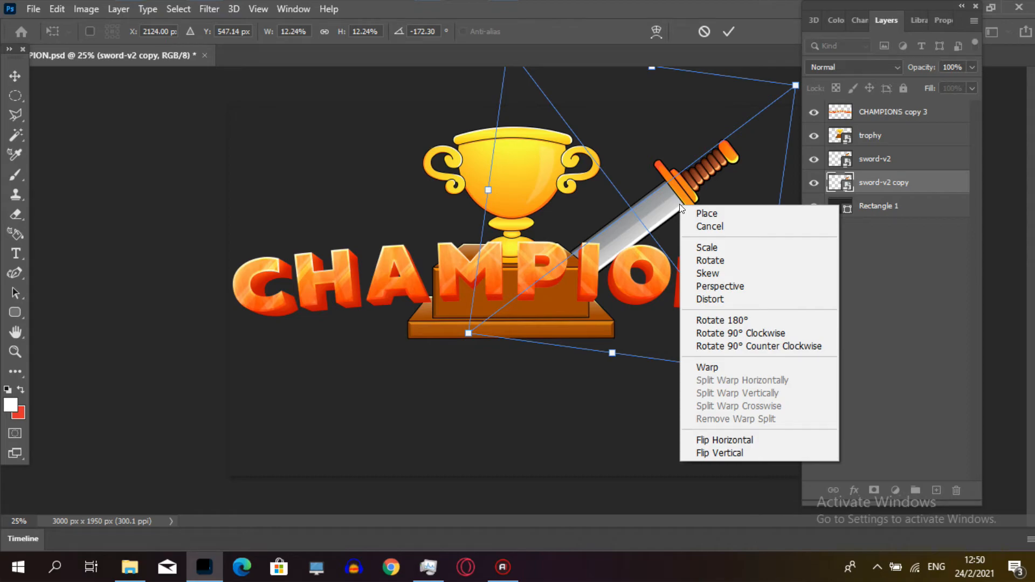
click(756, 444)
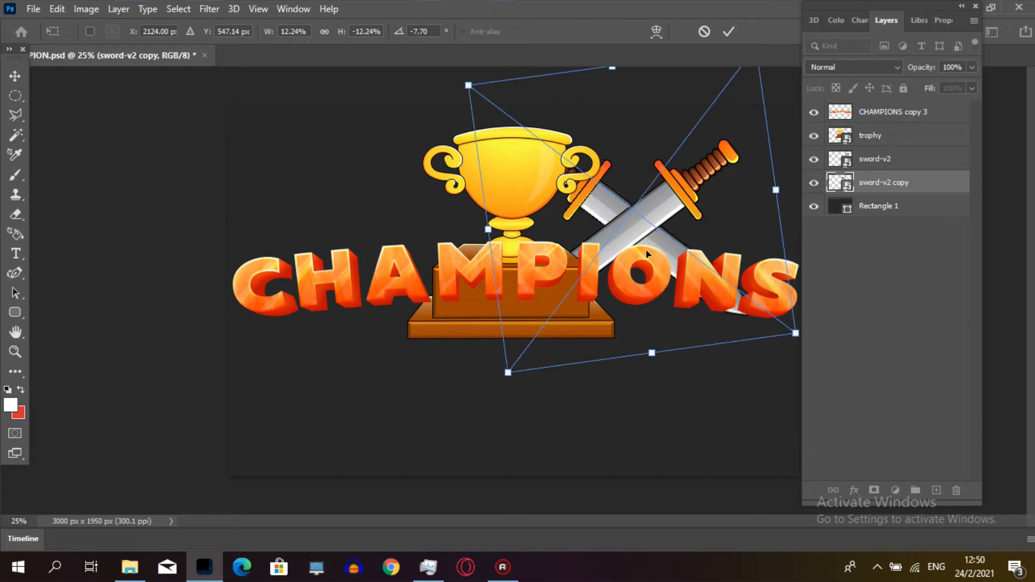
drag(647, 253, 437, 254)
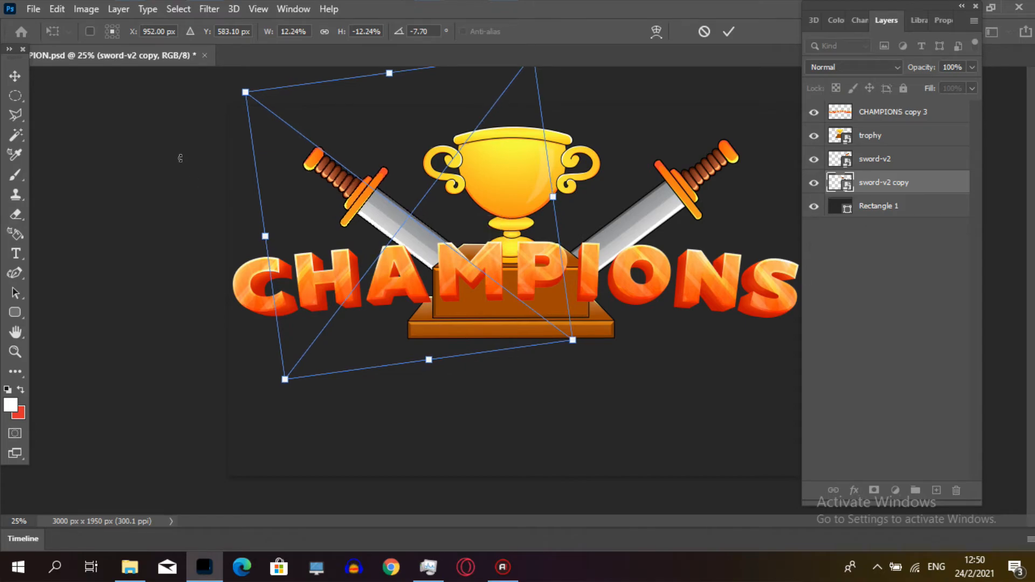
click(15, 76)
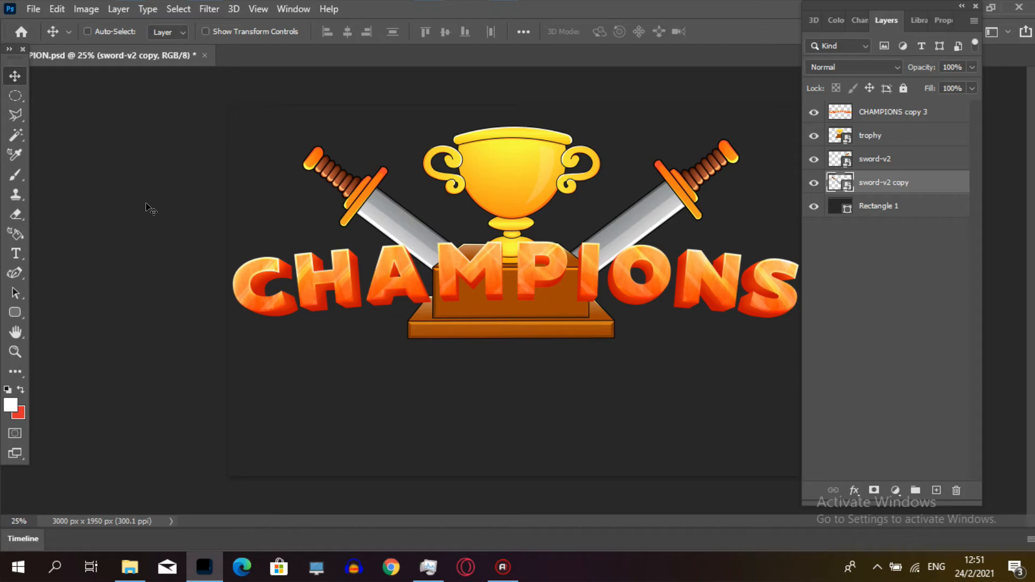
- Duplicate the CHAMPIONS copy 3 layer beneath the original and load the duplicate lettering's outline as a selection
drag(868, 7, 871, 196)
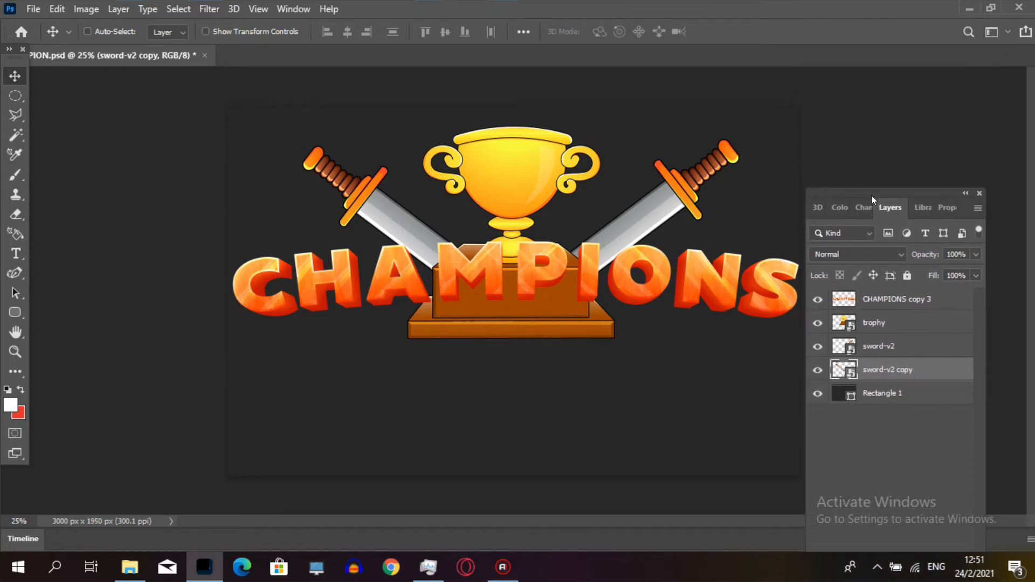
click(912, 302)
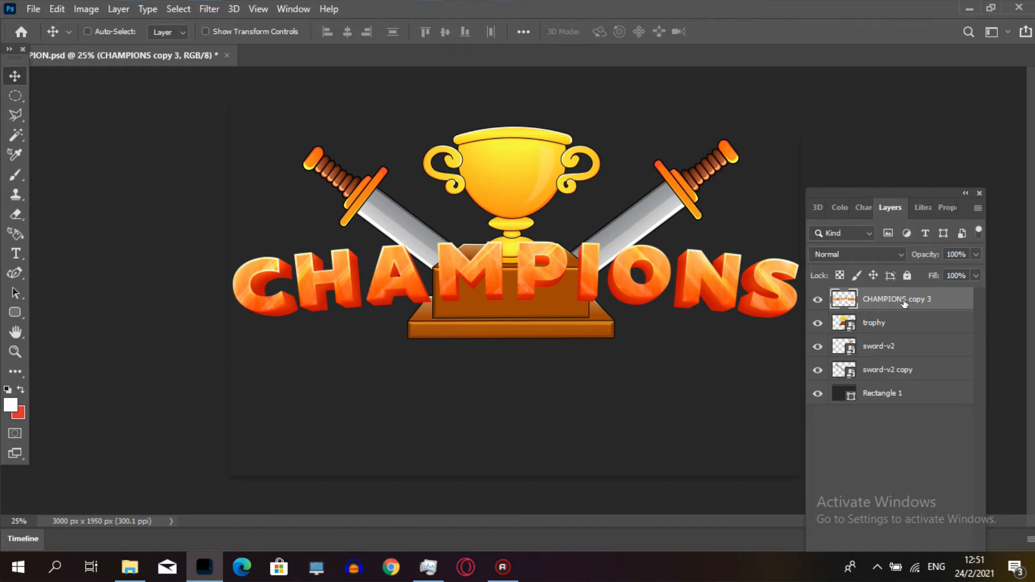
drag(922, 305, 919, 311)
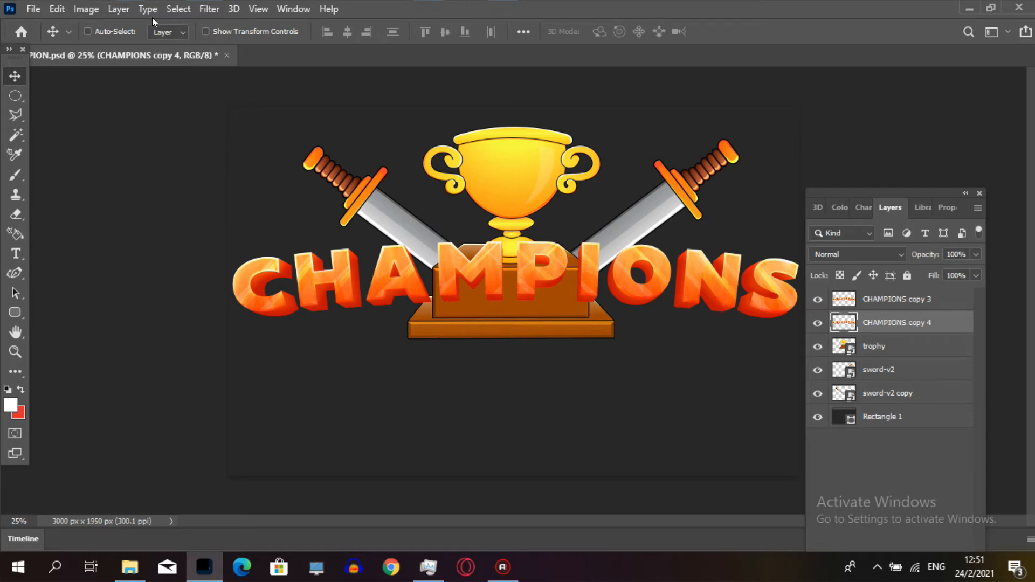
click(178, 10)
click(911, 307)
click(878, 331)
ctrl+click(845, 323)
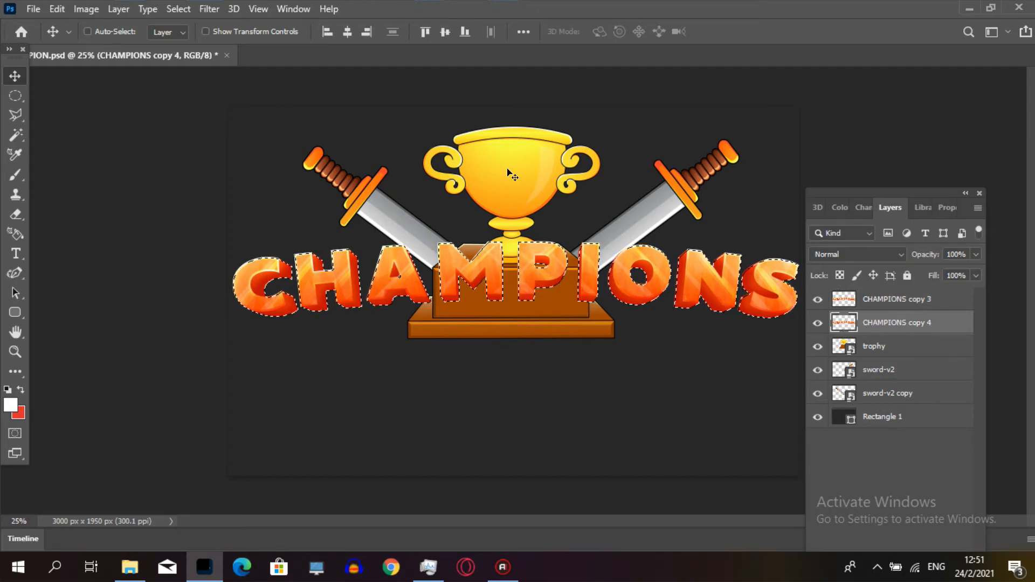
click(178, 9)
click(307, 223)
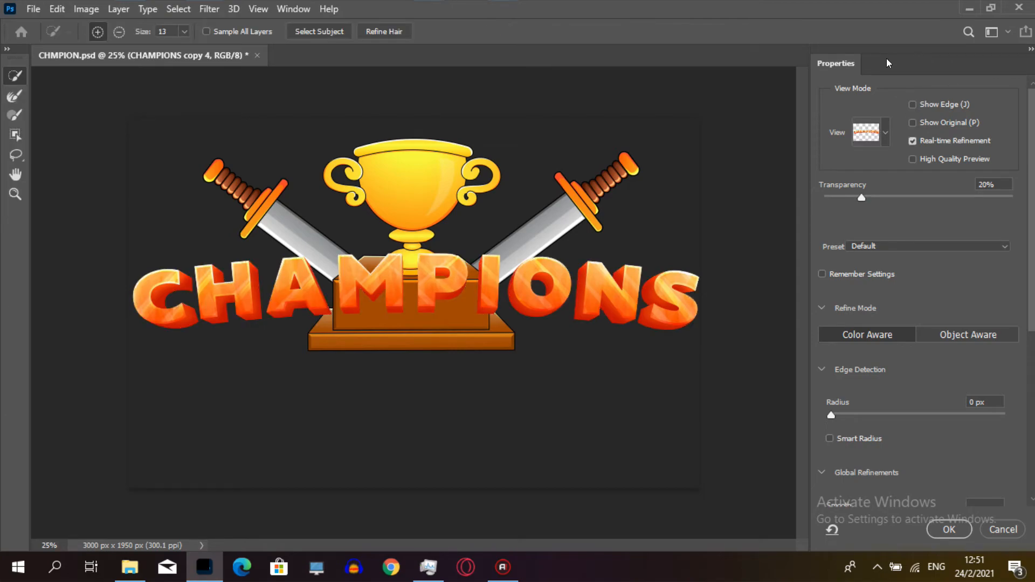
click(997, 529)
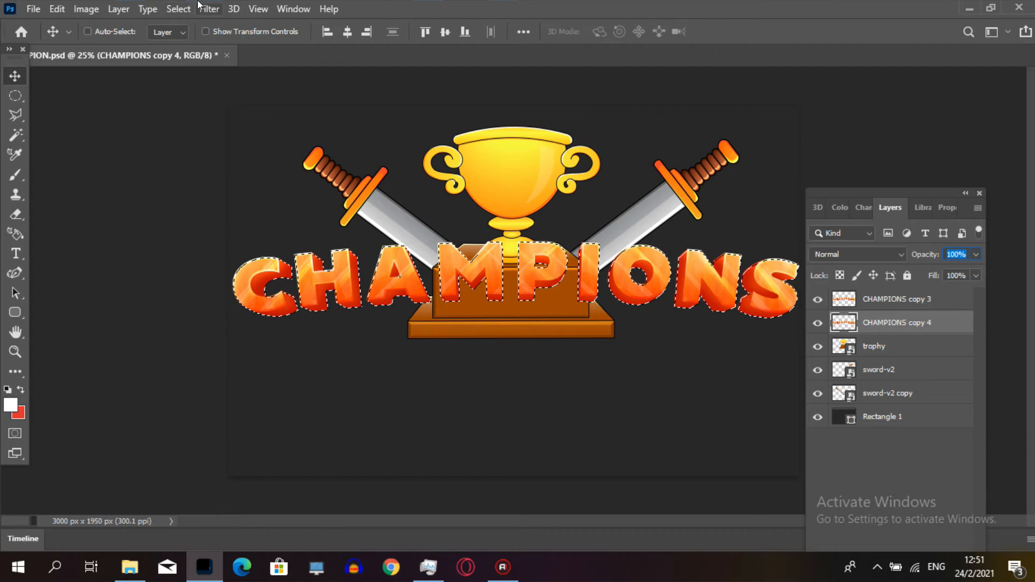
- Expand the lettering selection by 5 pixels
click(179, 9)
mouse_move(239, 237)
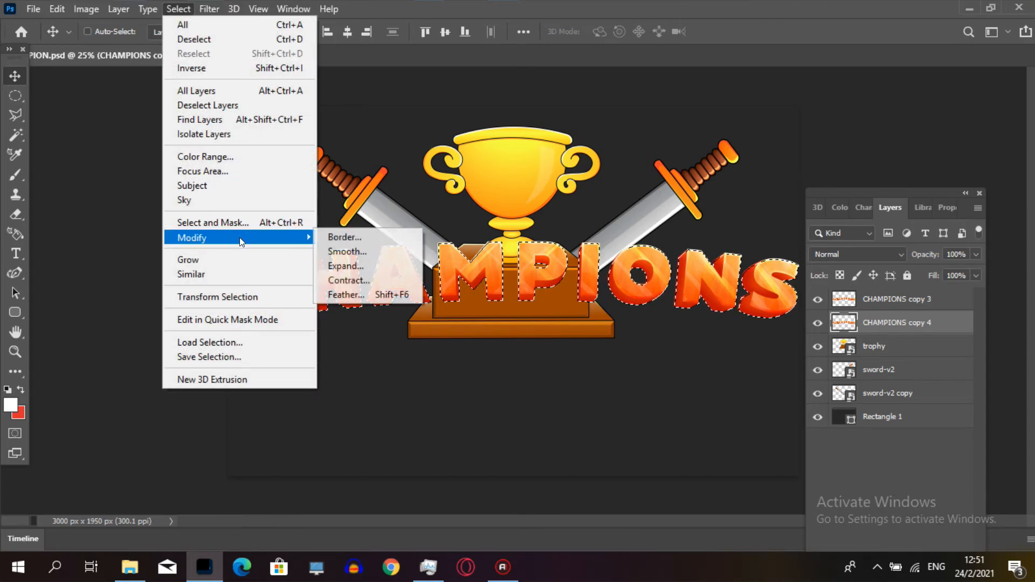
click(346, 266)
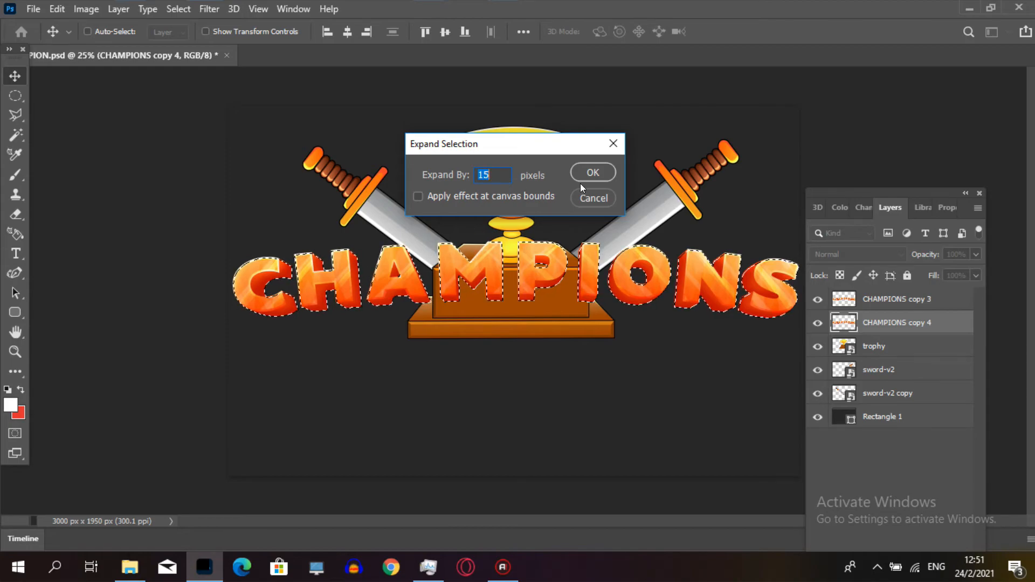
key(BackSpace)
text(5)
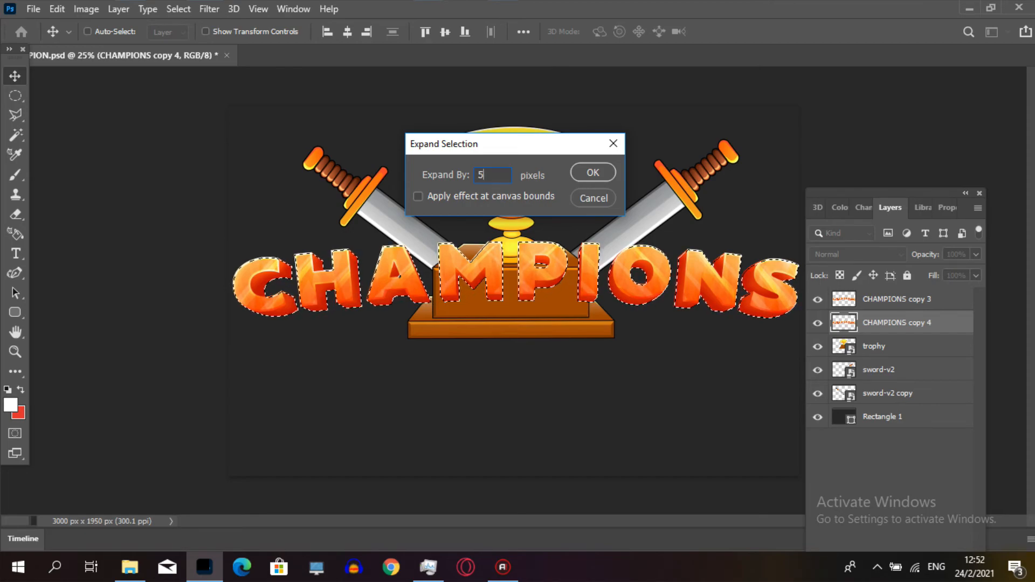
click(599, 175)
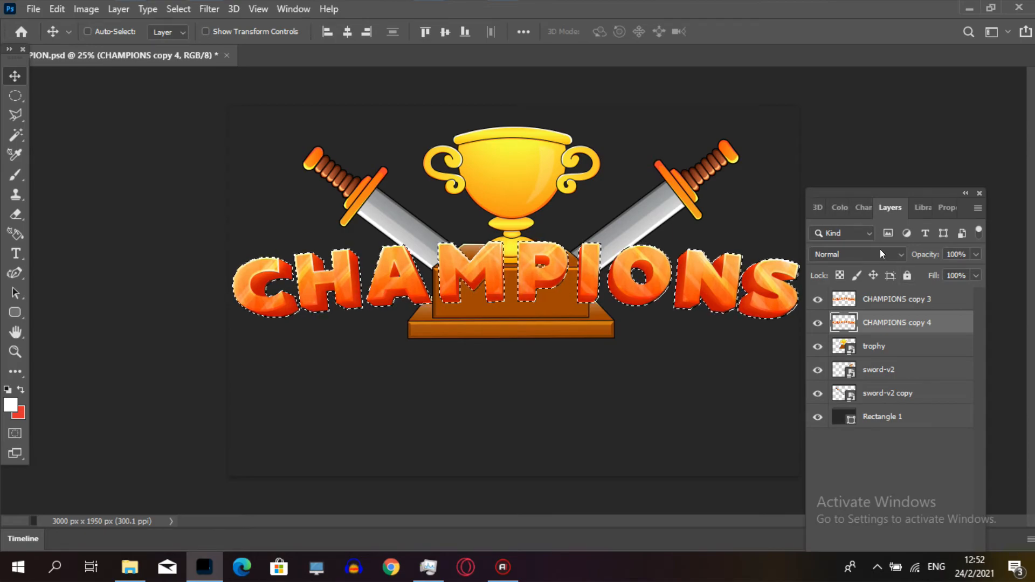
- Fill the expanded selection on the lower CHAMPIONS copy with black as an outline, and deselect
click(838, 208)
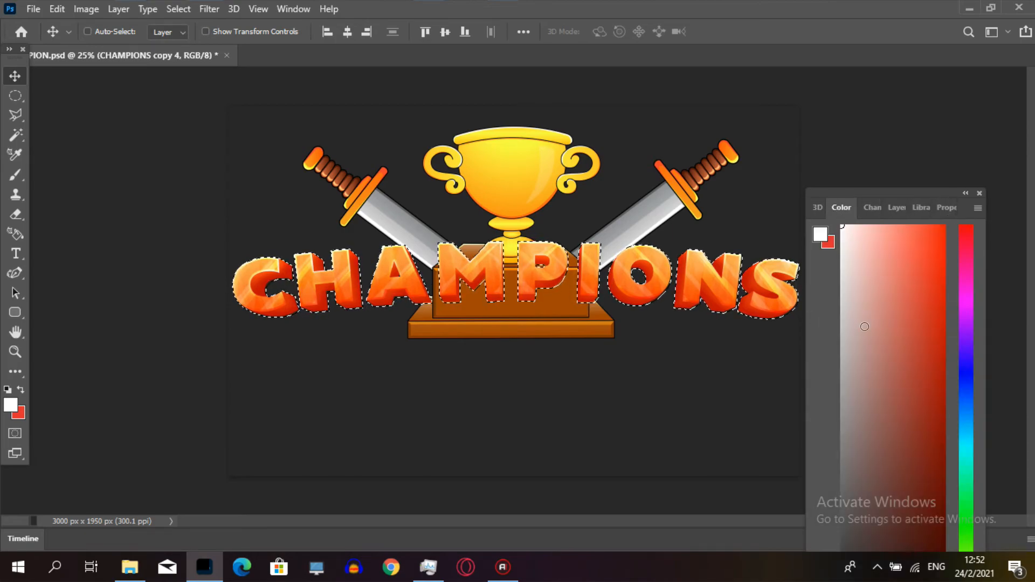
drag(889, 420, 978, 577)
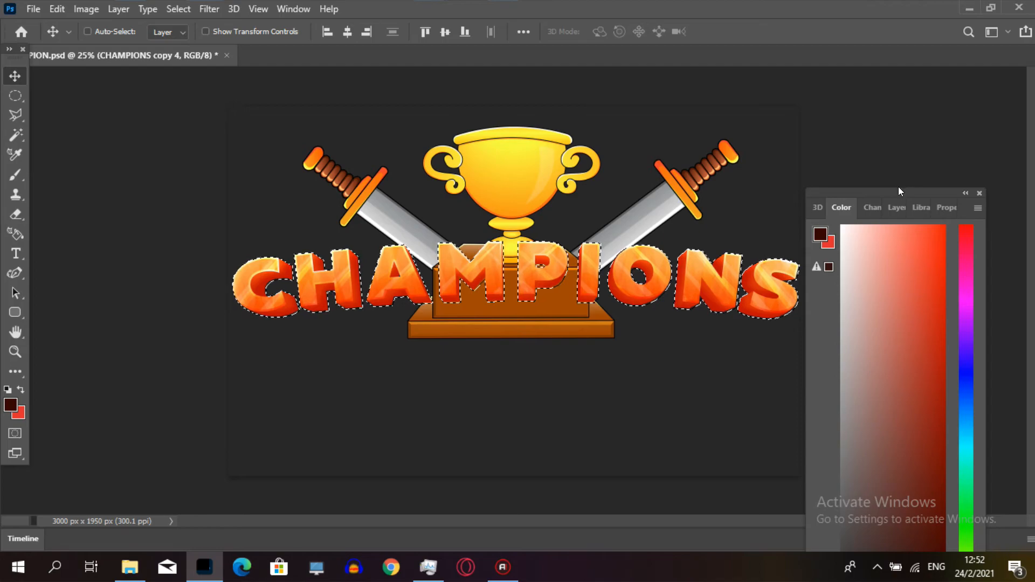
drag(898, 190, 899, 4)
drag(892, 421, 949, 515)
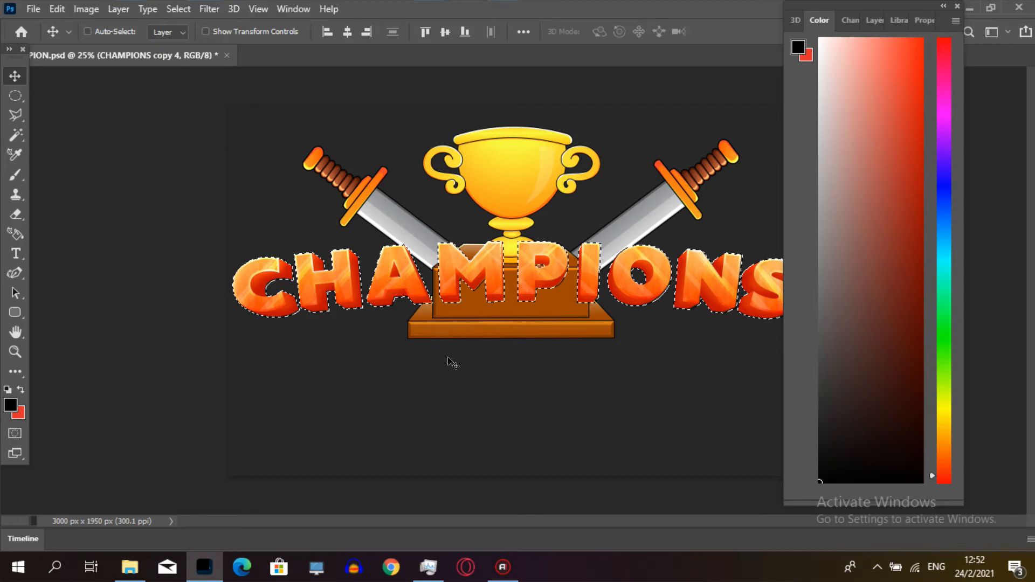
key(ctrl+d)
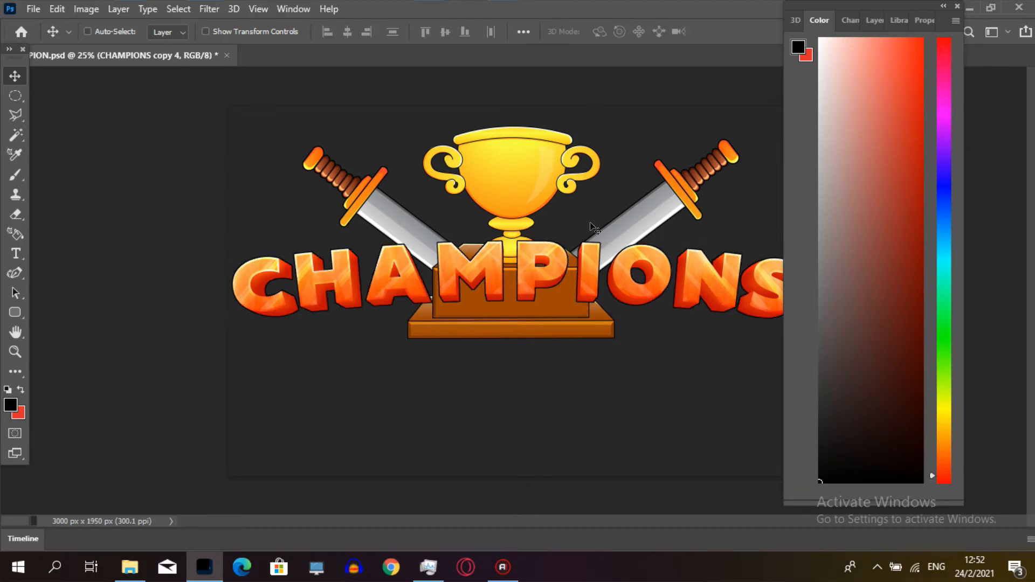
- Merge both CHAMPIONS layers, the trophy and the two swords into one layer, leaving out the Rectangle 1 background
drag(869, 11, 848, 103)
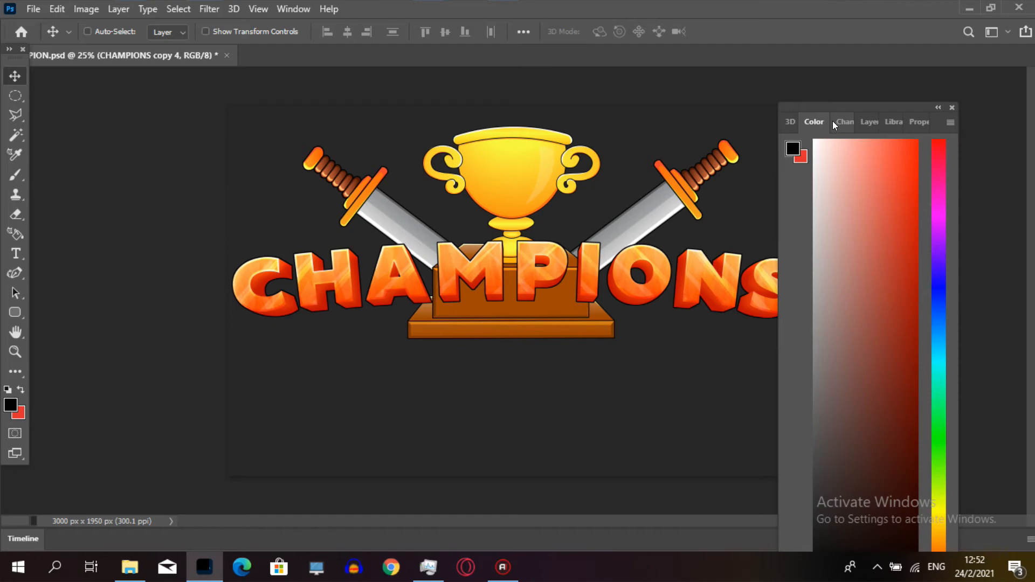
click(782, 122)
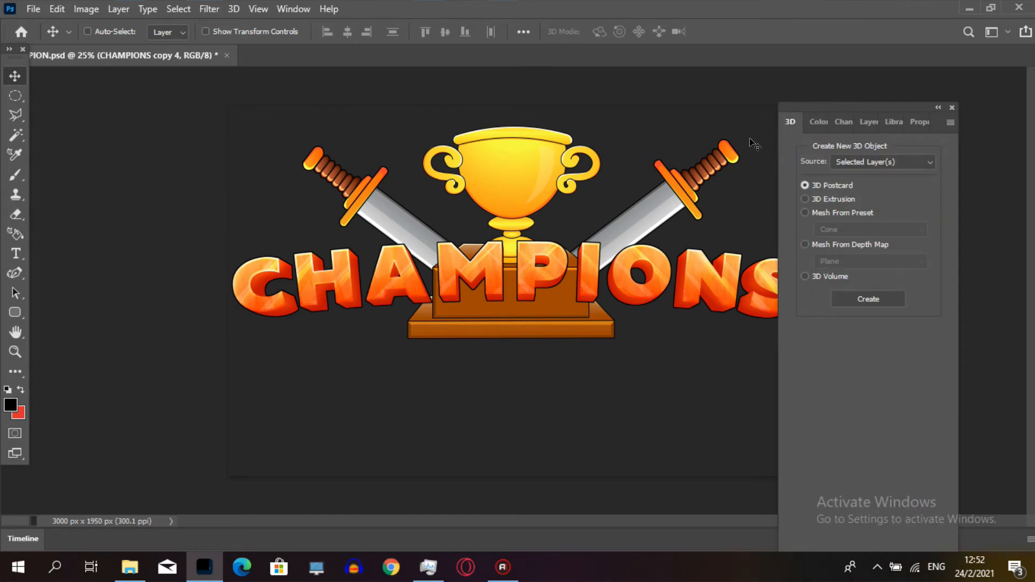
click(823, 127)
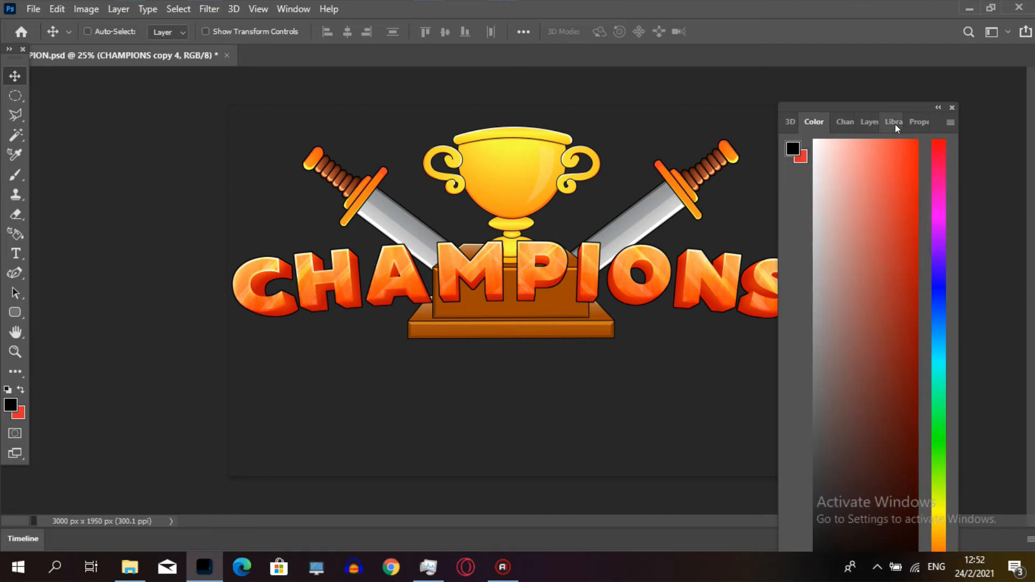
click(862, 121)
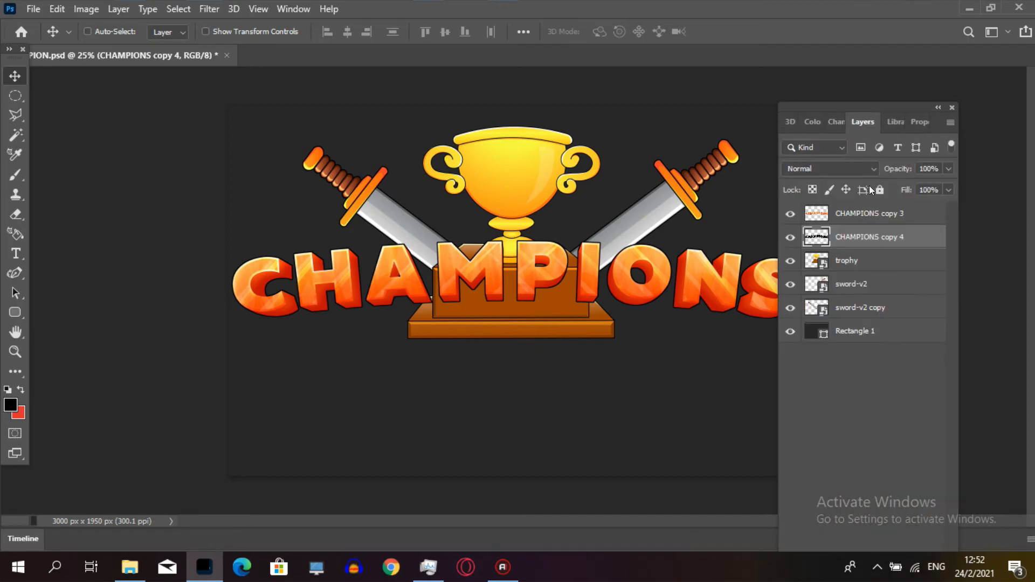
click(873, 288)
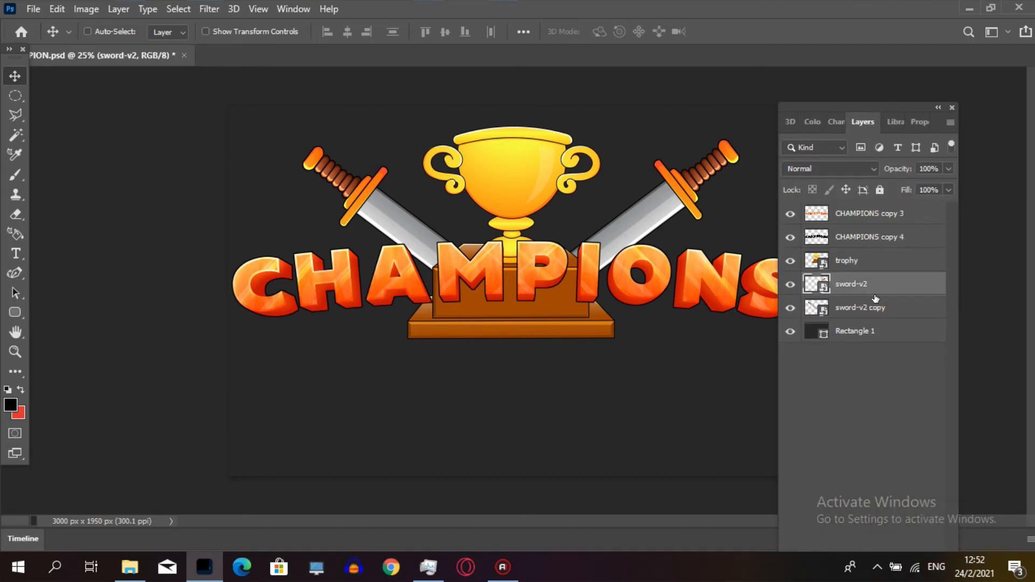
click(874, 306)
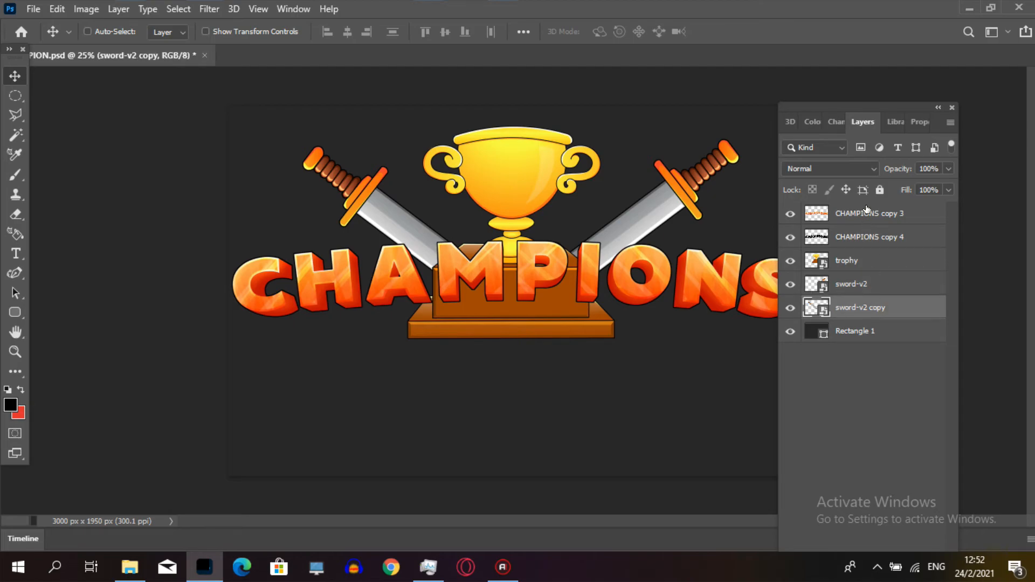
shift+click(866, 210)
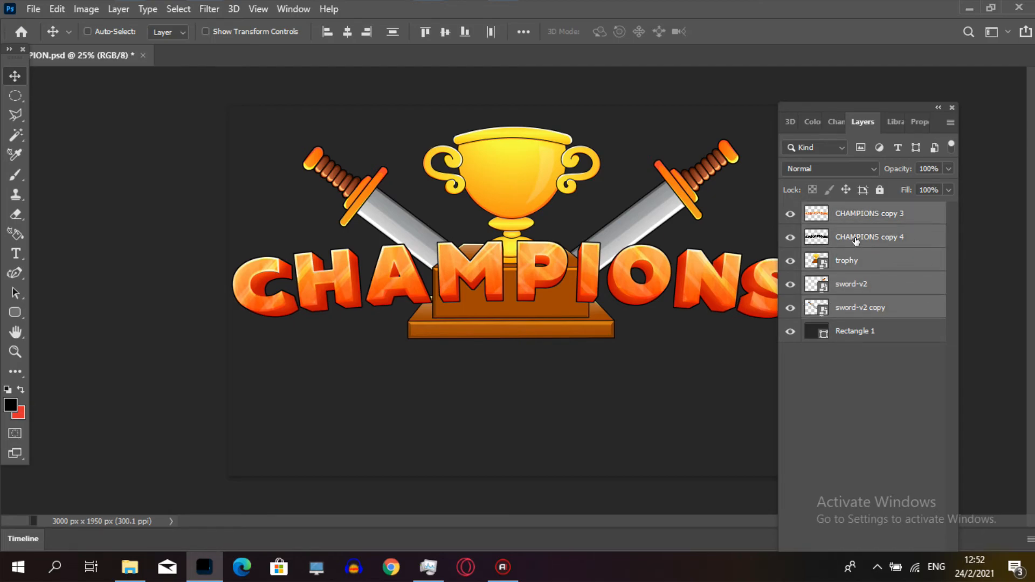
key(ctrl+e)
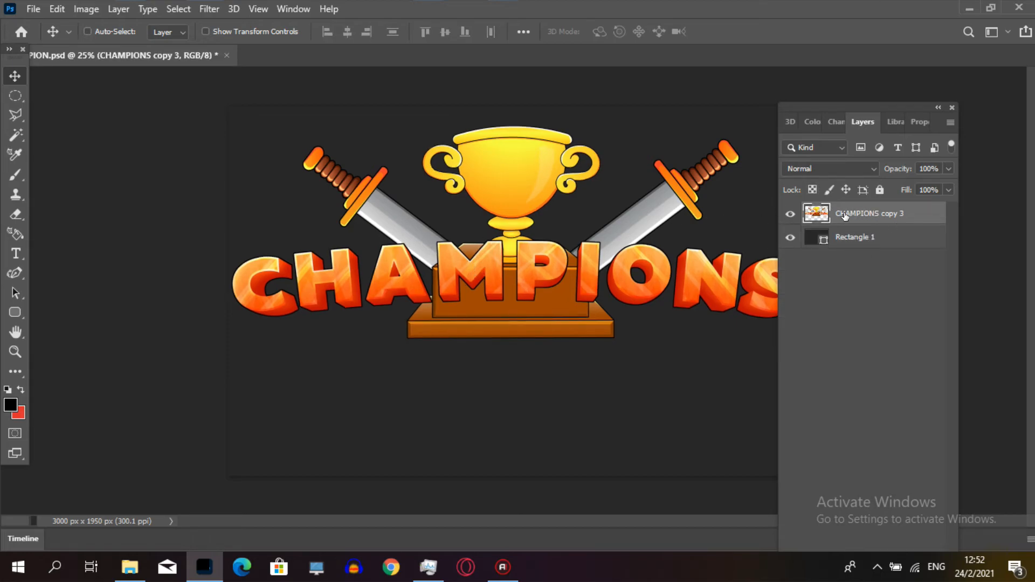
mouse_move(862, 212)
mouse_down()
mouse_move(866, 231)
mouse_move(861, 209)
mouse_up()
key(ctrl+j)
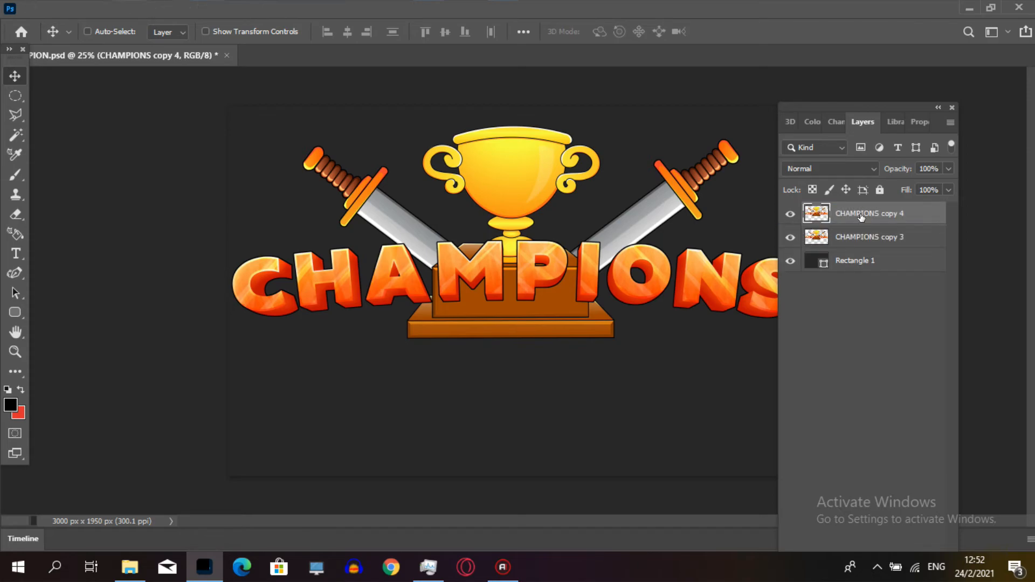
key(Delete)
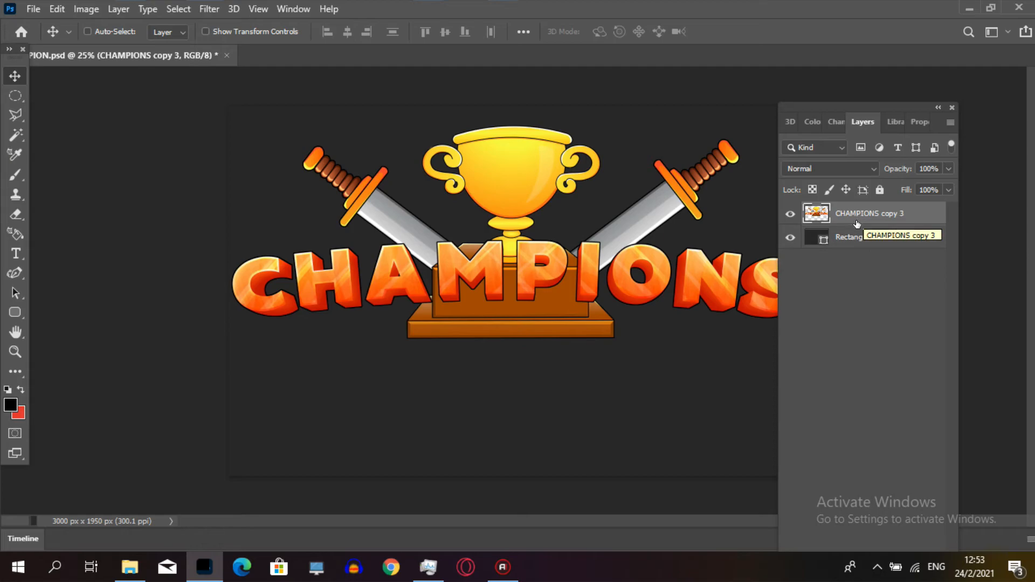
- Duplicate the merged logo layer beneath the original and expand a selection of the duplicate's outline by 10 pixels
drag(857, 223, 857, 232)
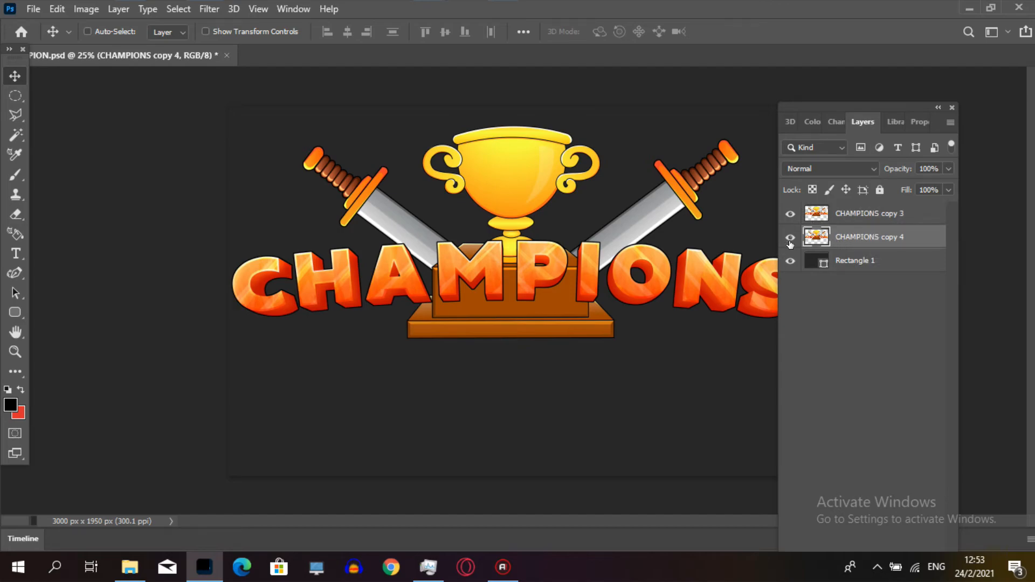
ctrl+click(816, 242)
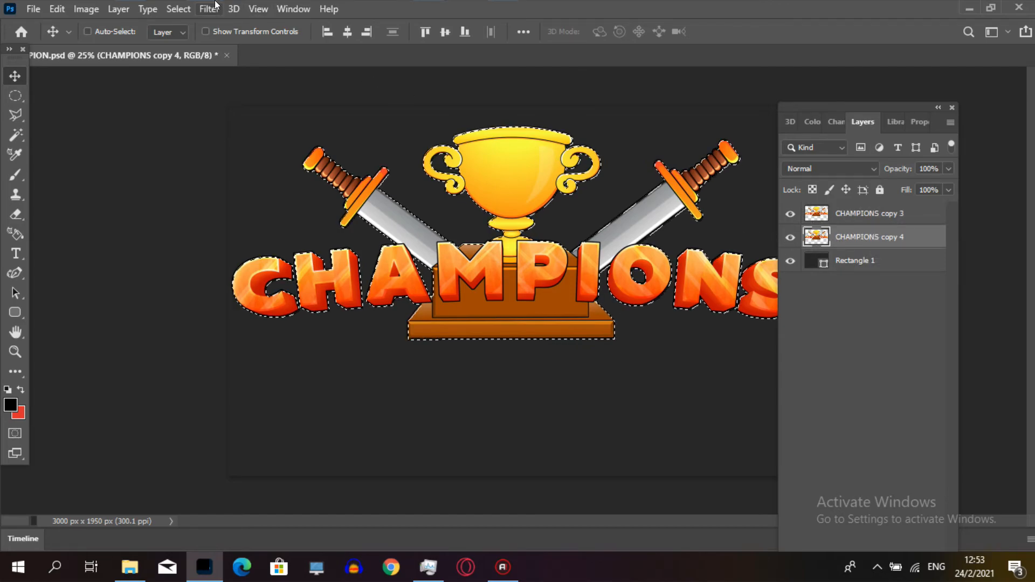
click(178, 10)
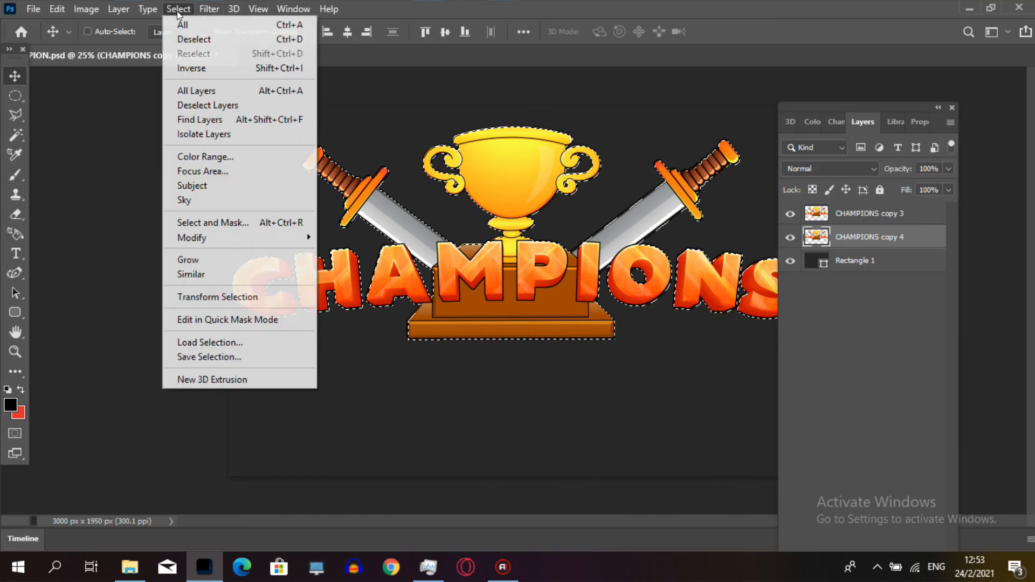
mouse_move(276, 237)
click(399, 259)
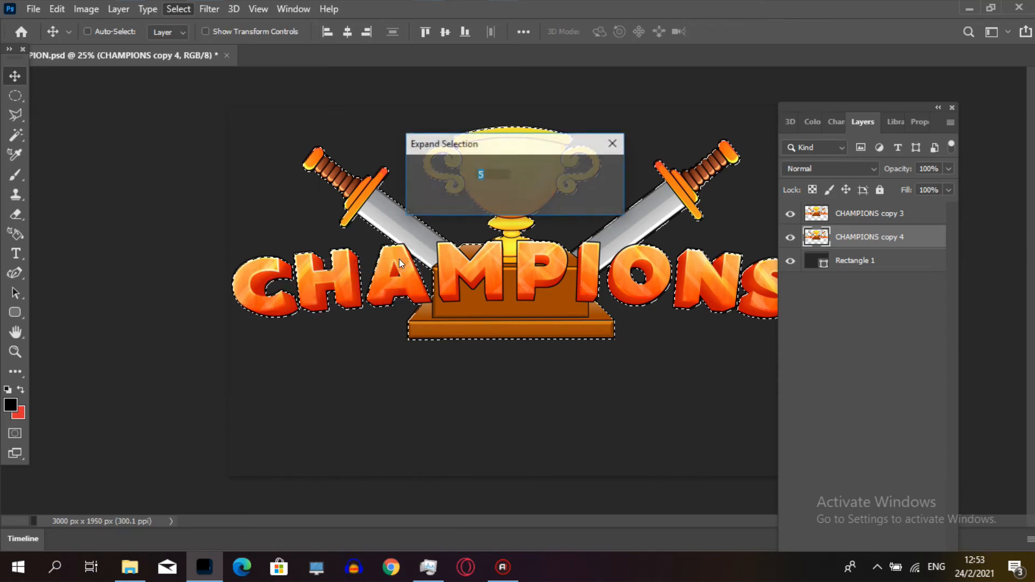
key(BackSpace)
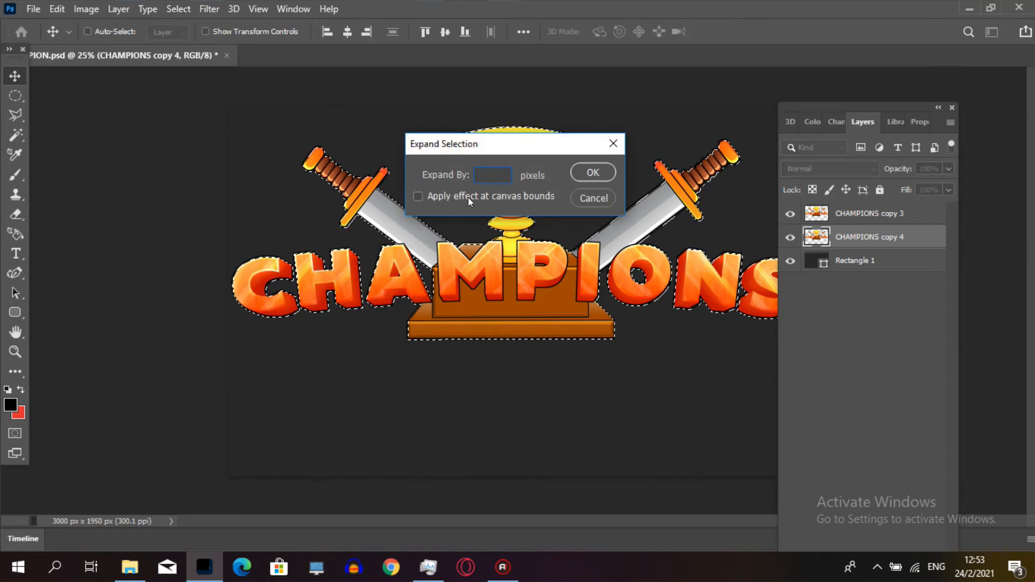
text(10)
key(Return)
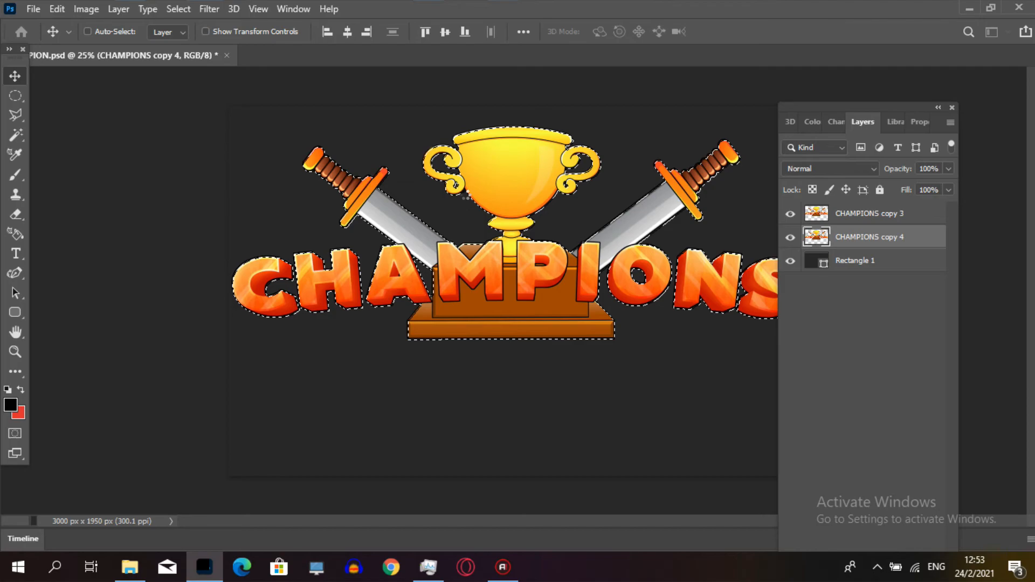
- Fill the expanded selection on the lower logo copy with white as an outer outline, and deselect
click(811, 123)
click(814, 140)
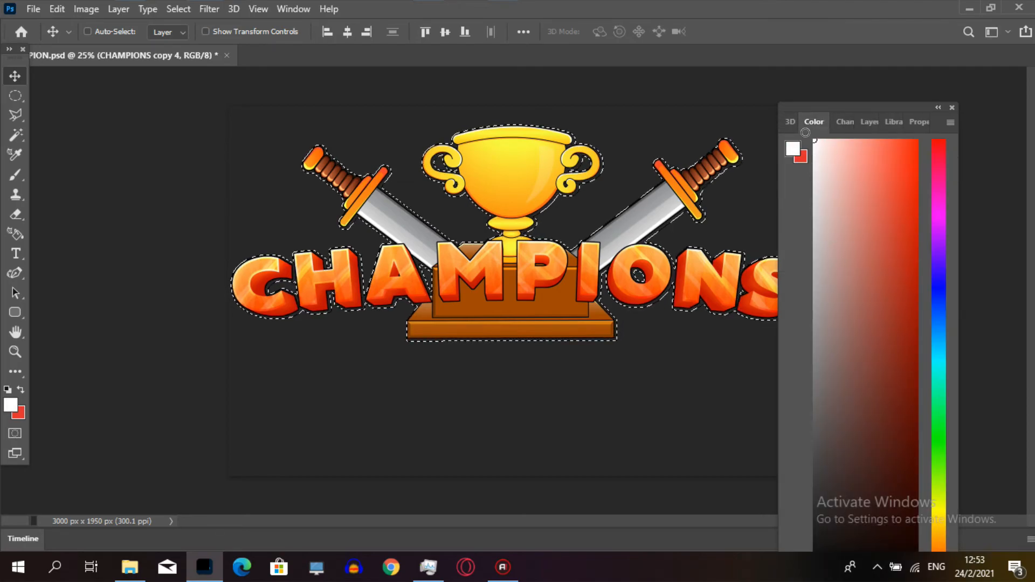
click(859, 123)
key(ctrl+d)
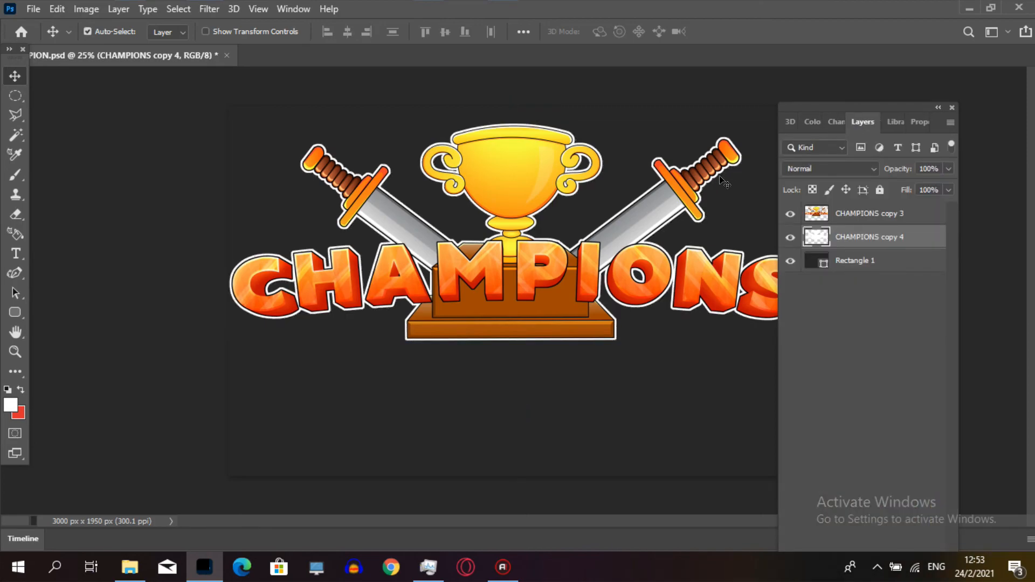
- Add a new empty layer between the merged logo and its white outline layer
drag(842, 108, 956, 258)
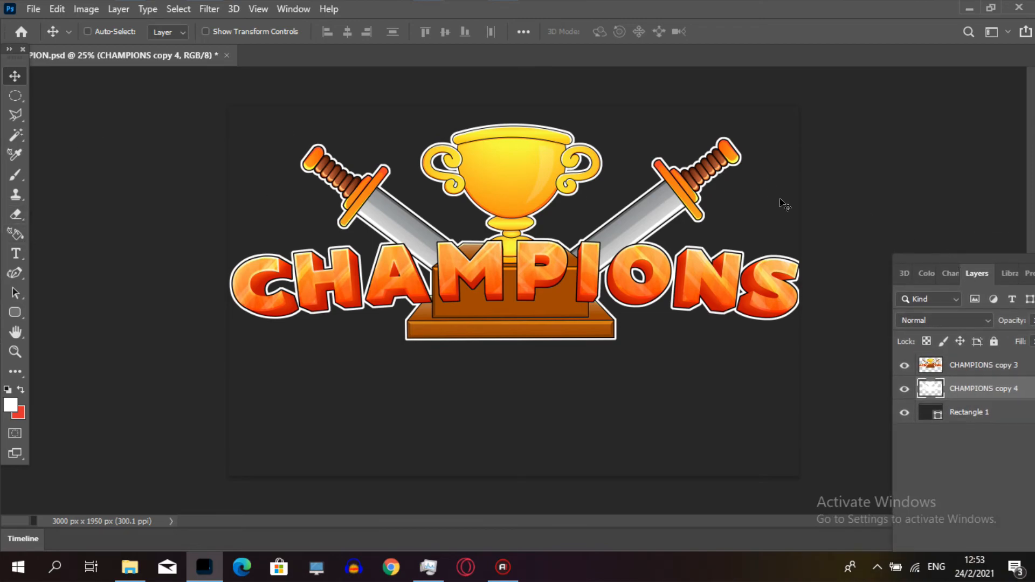
drag(994, 267, 843, 338)
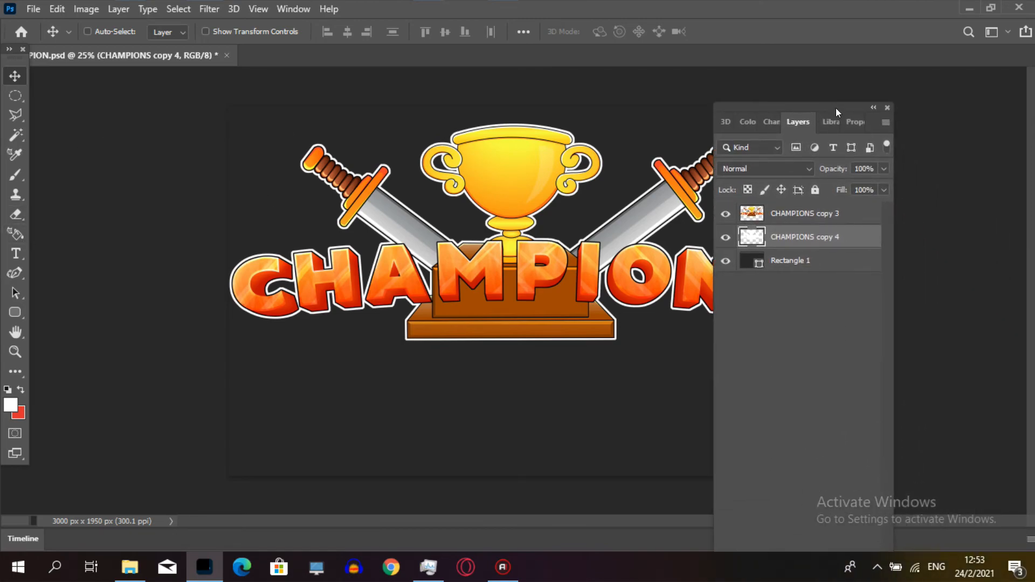
drag(836, 111, 874, 34)
click(878, 508)
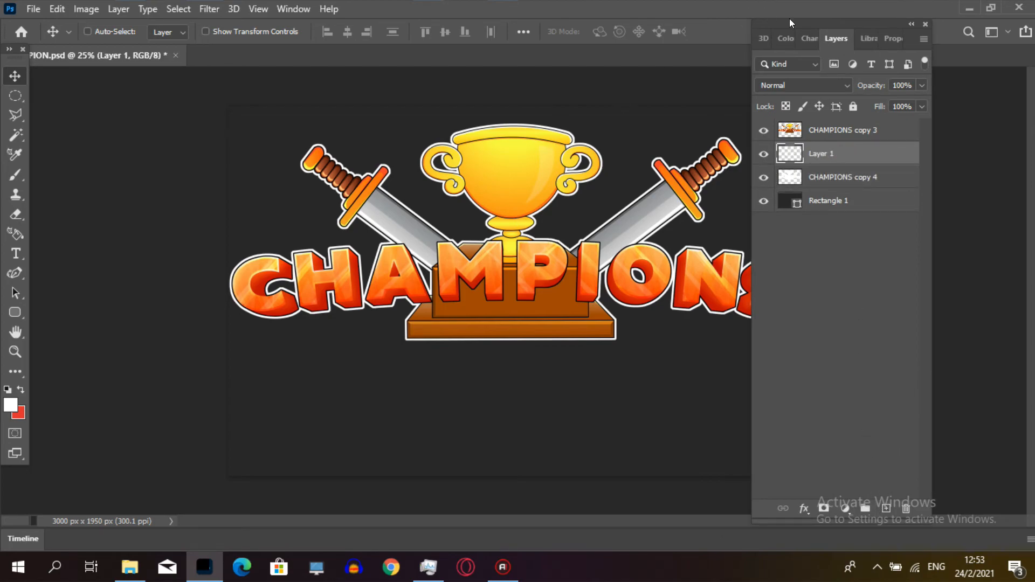
- Clip Layer 1 to the white outline layer and sample the trophy's yellow (f9ea30) as the background color for the brush
drag(789, 22, 900, 51)
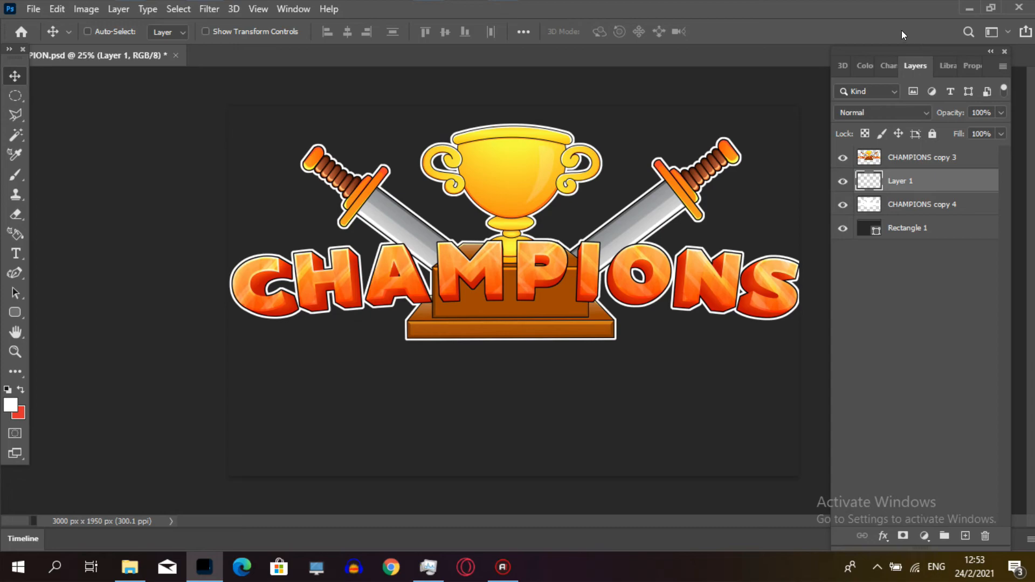
alt+click(944, 185)
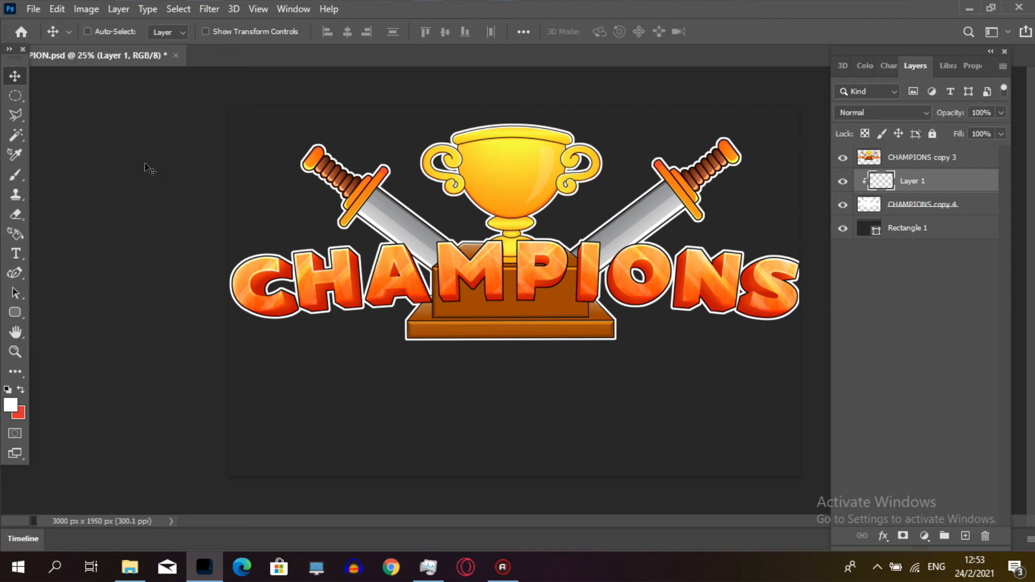
click(14, 175)
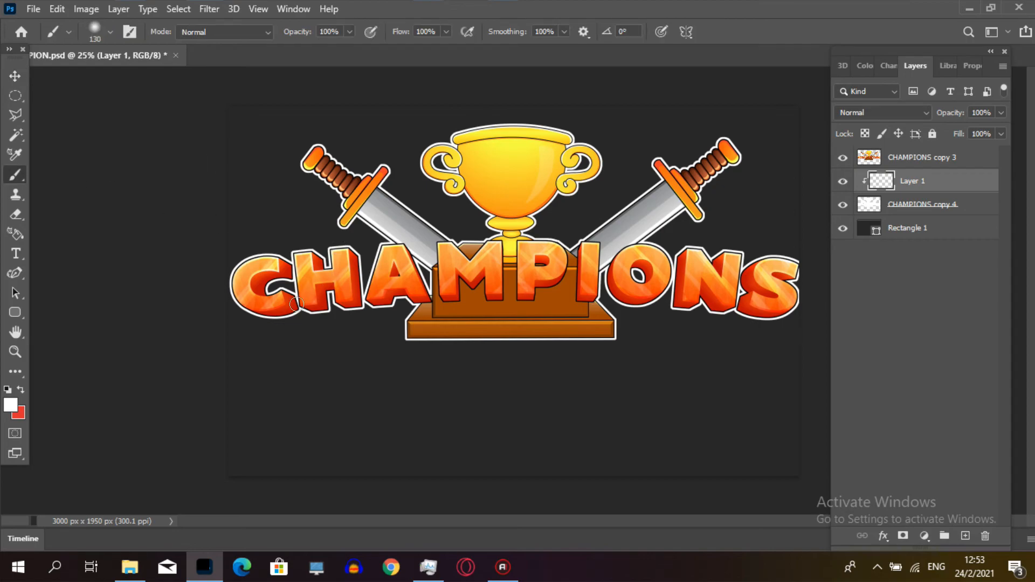
click(20, 413)
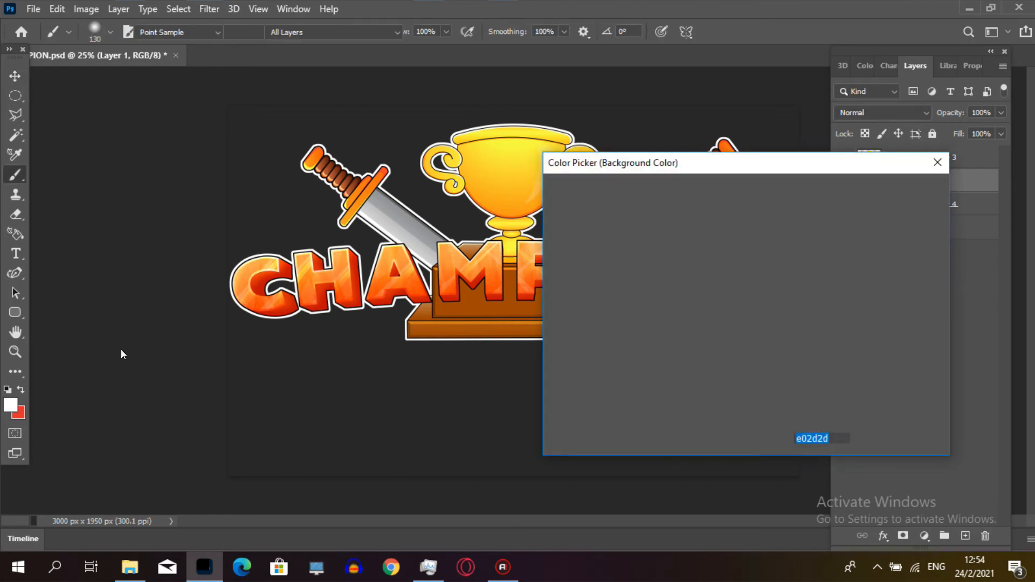
drag(592, 163, 786, 155)
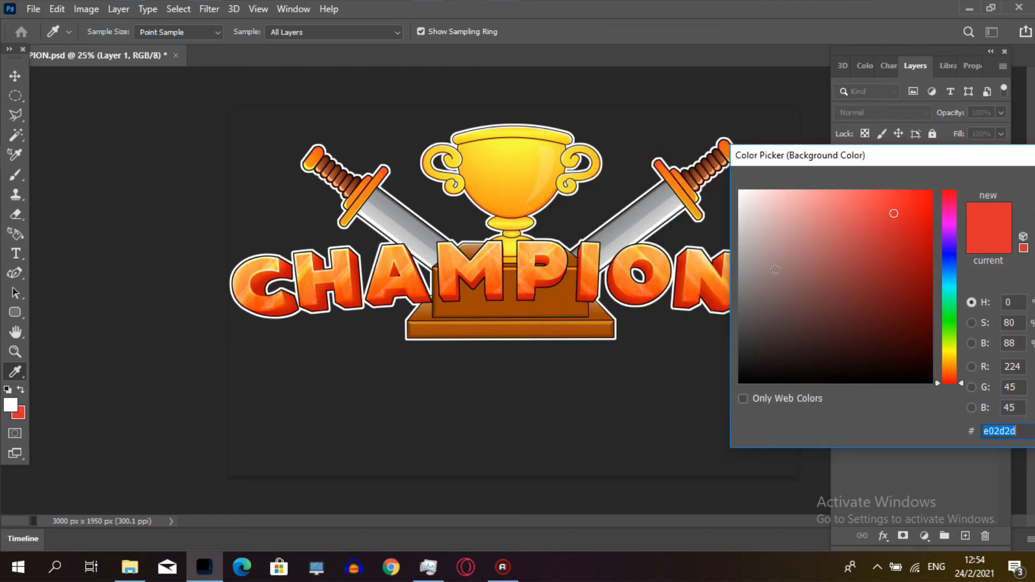
click(524, 147)
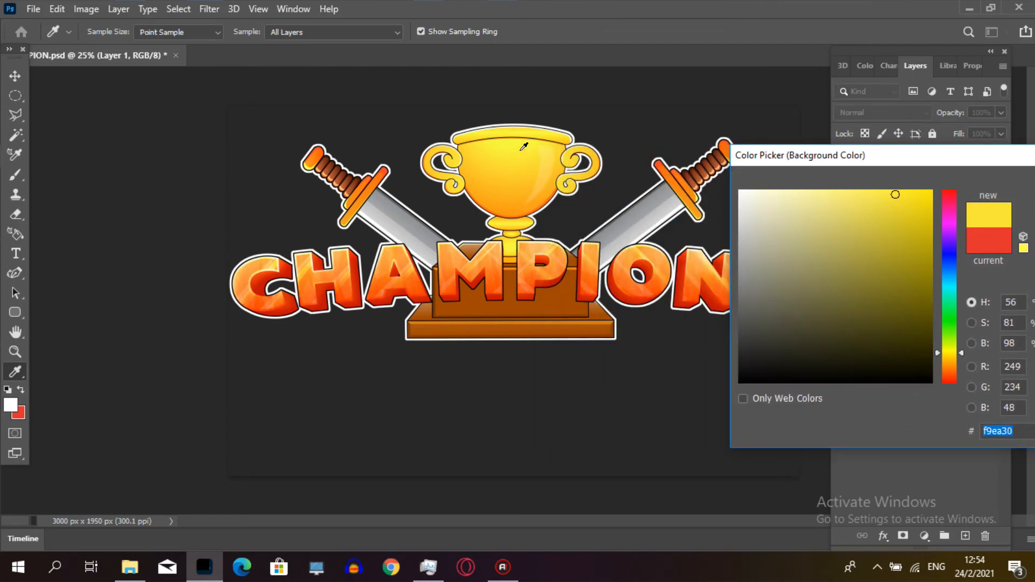
drag(1013, 171, 745, 170)
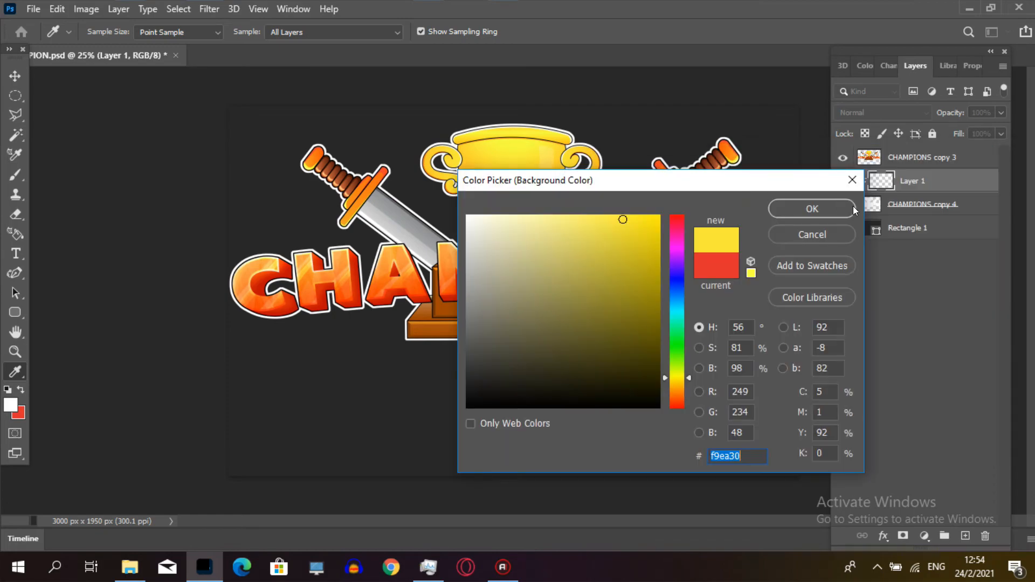
click(826, 207)
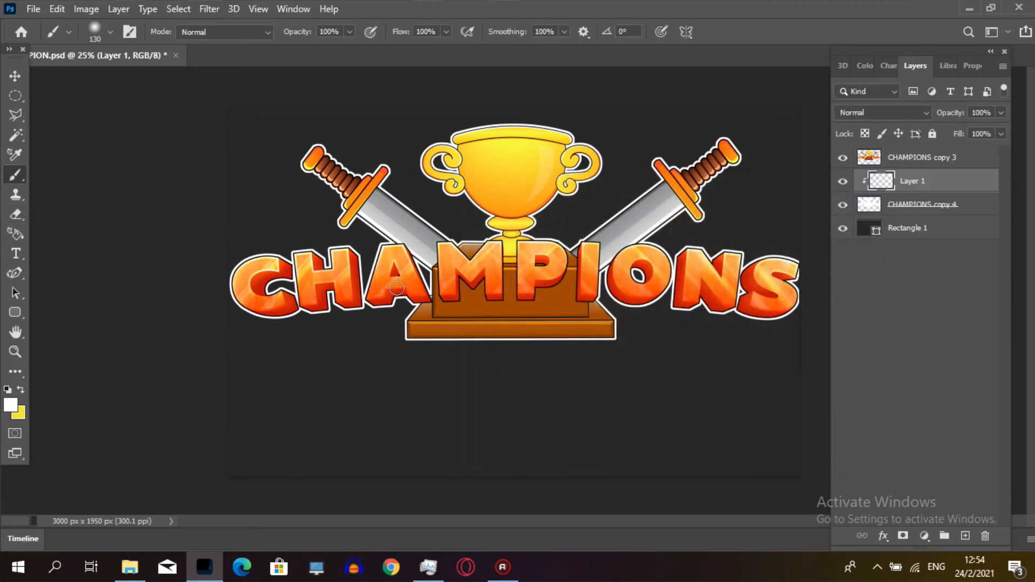
- Paint the lower part of the logo's outline yellow on Layer 1 with a 1000 px brush at 36% opacity
key(bracketright)
key(bracketright)
key(bracketright)
key(bracketright)
key(bracketright)
key(bracketright)
key(bracketright)
key(bracketright)
key(bracketright)
key(bracketright)
key(bracketright)
click(349, 33)
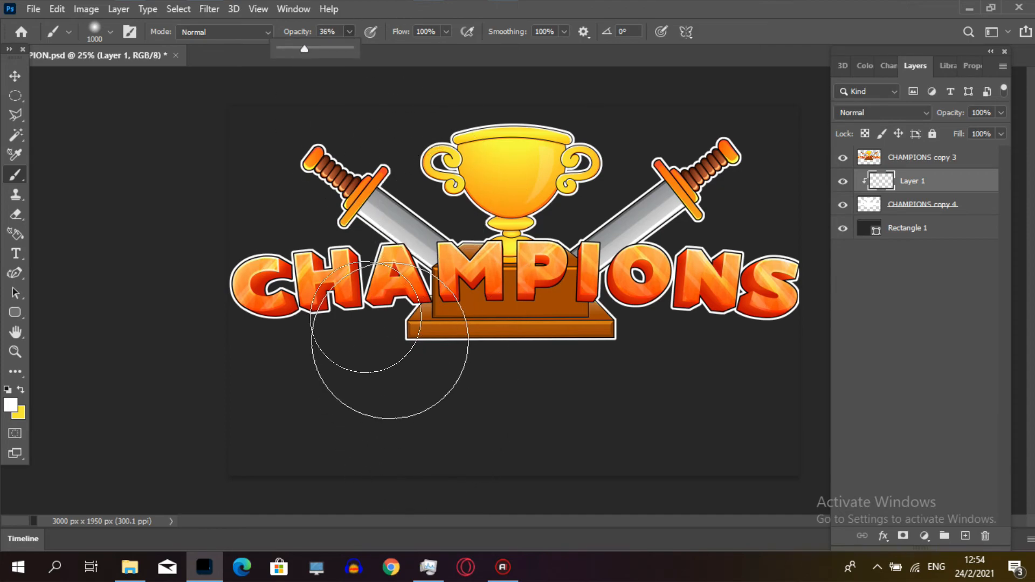
click(390, 340)
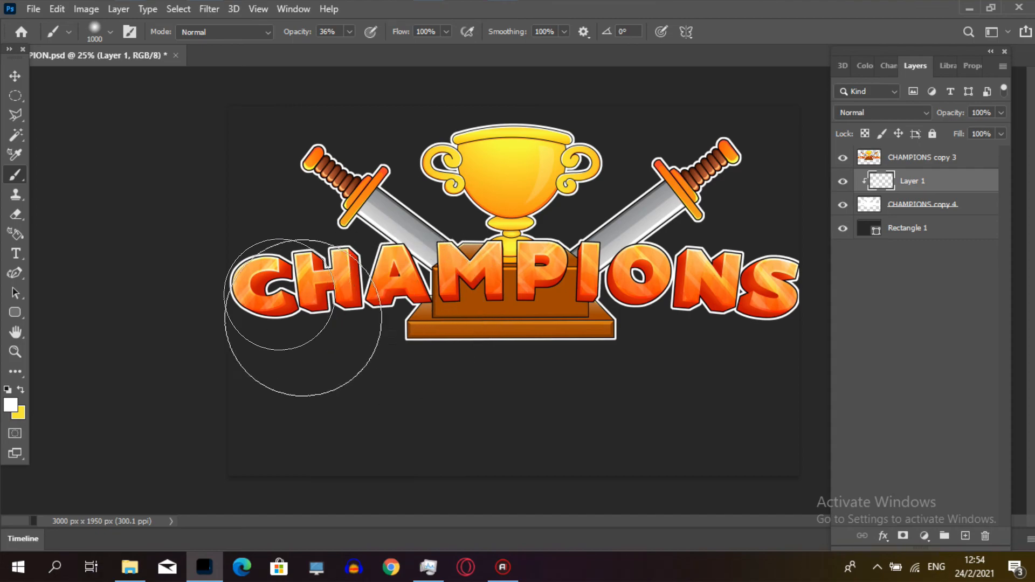
click(21, 389)
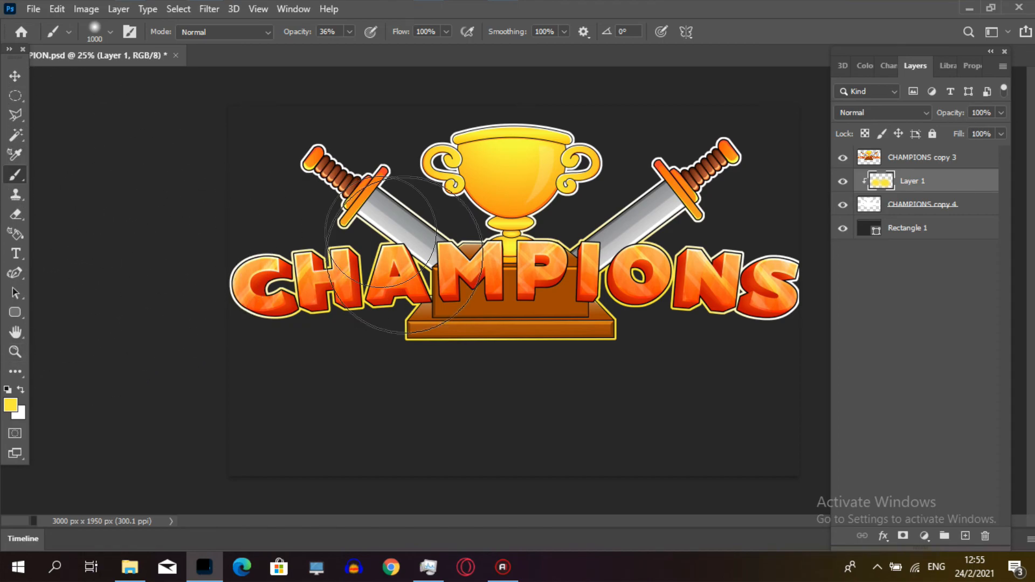
- Set the foreground color to orange ff4800 and brush it over the upper outline around the trophy and swords
click(10, 406)
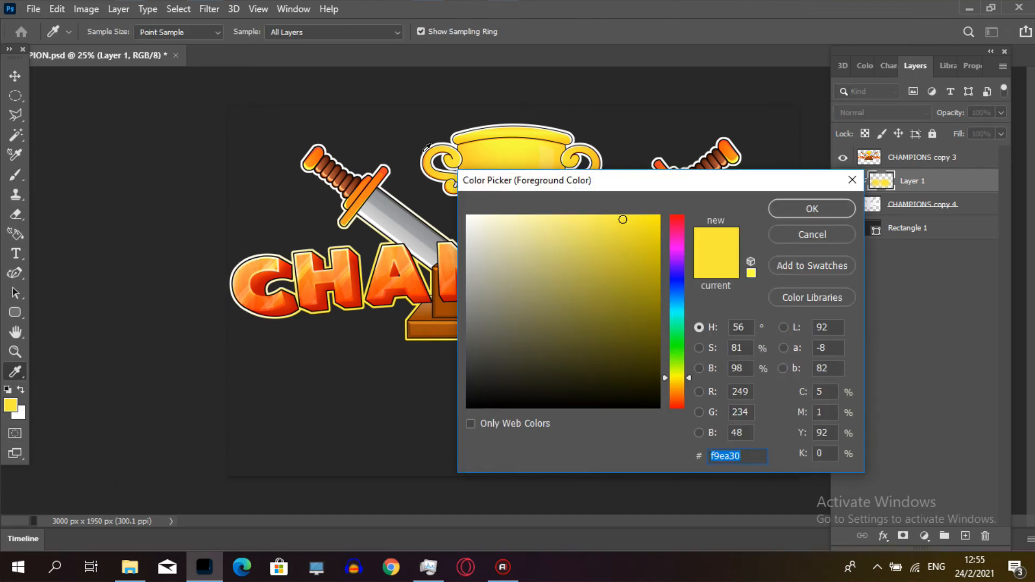
click(405, 280)
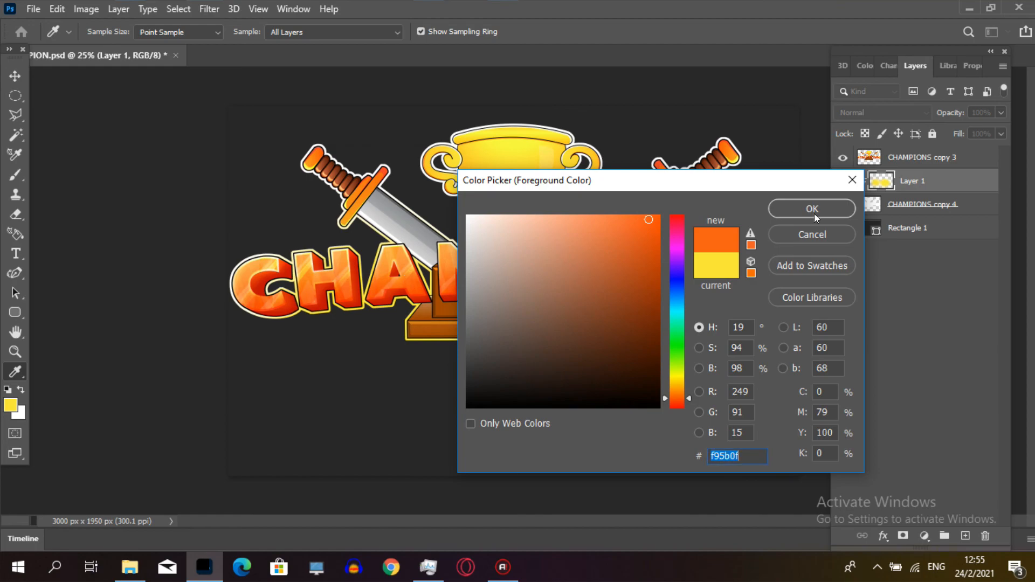
click(676, 398)
click(658, 217)
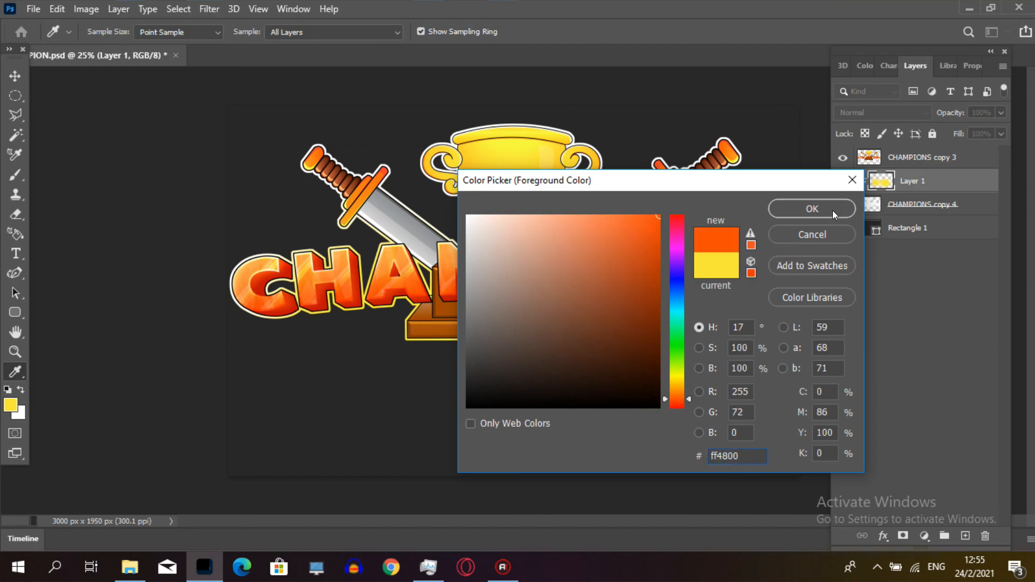
click(811, 209)
key(b)
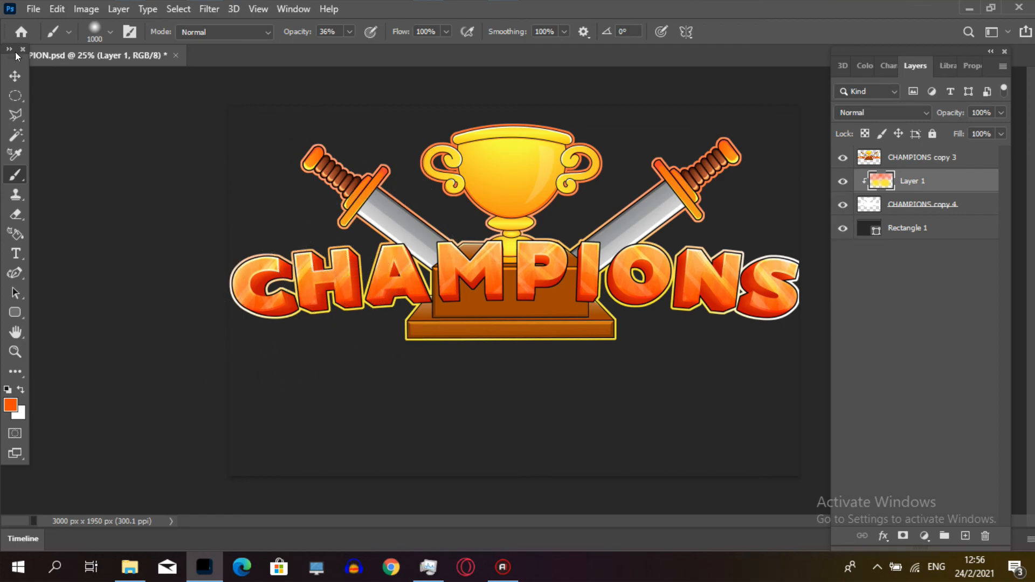
- Move CHAMPIONS copy 3, Layer 1 and CHAMPIONS copy 4 together slightly down and to the left on the canvas
click(15, 75)
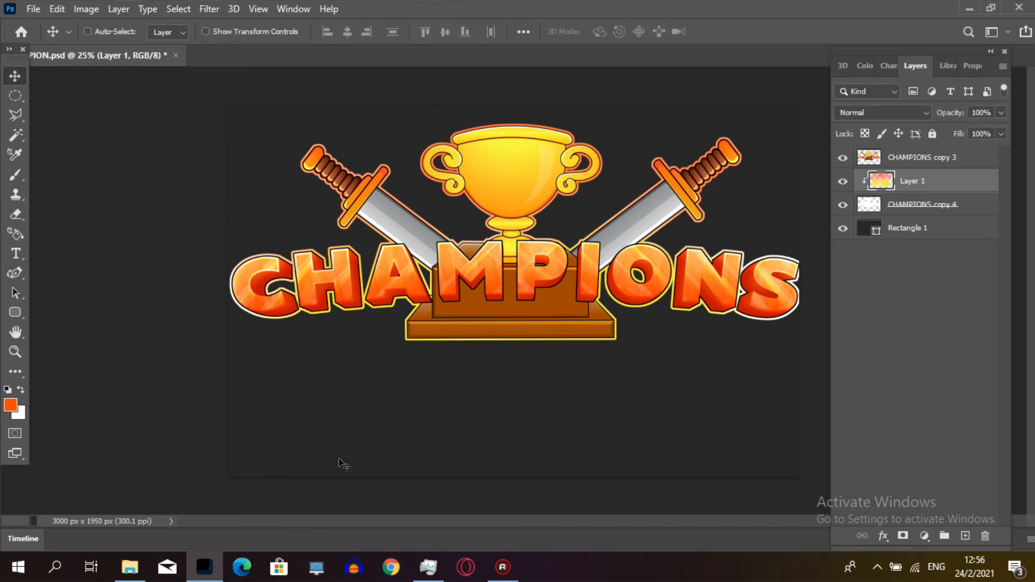
click(15, 351)
alt+click(331, 376)
alt+click(331, 374)
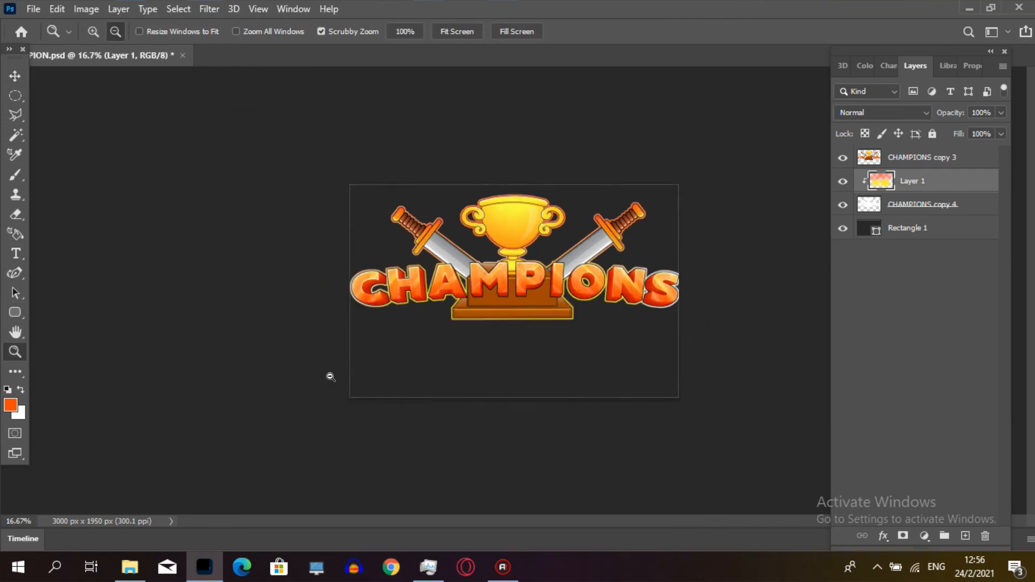
alt+click(561, 380)
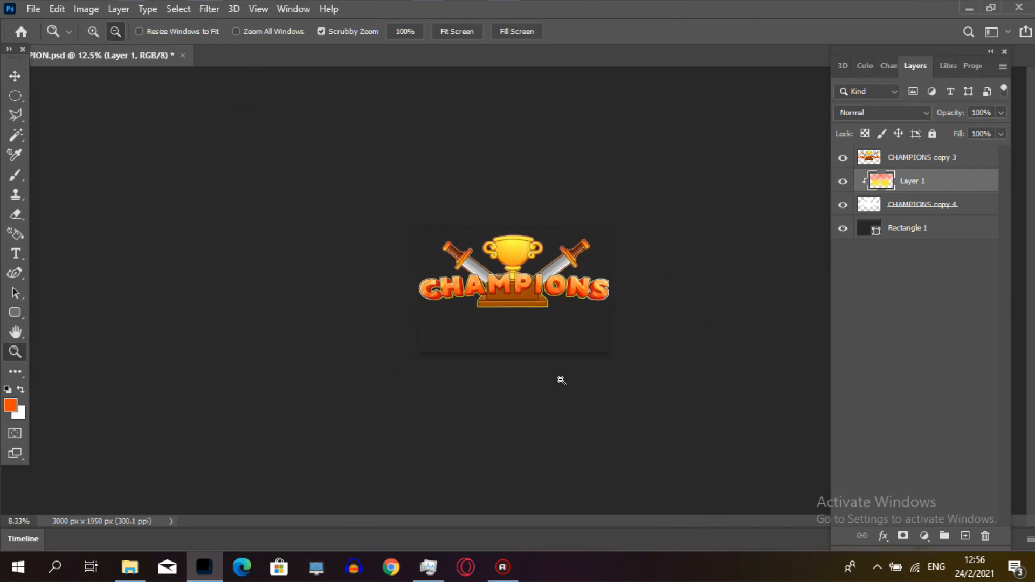
click(543, 236)
click(539, 270)
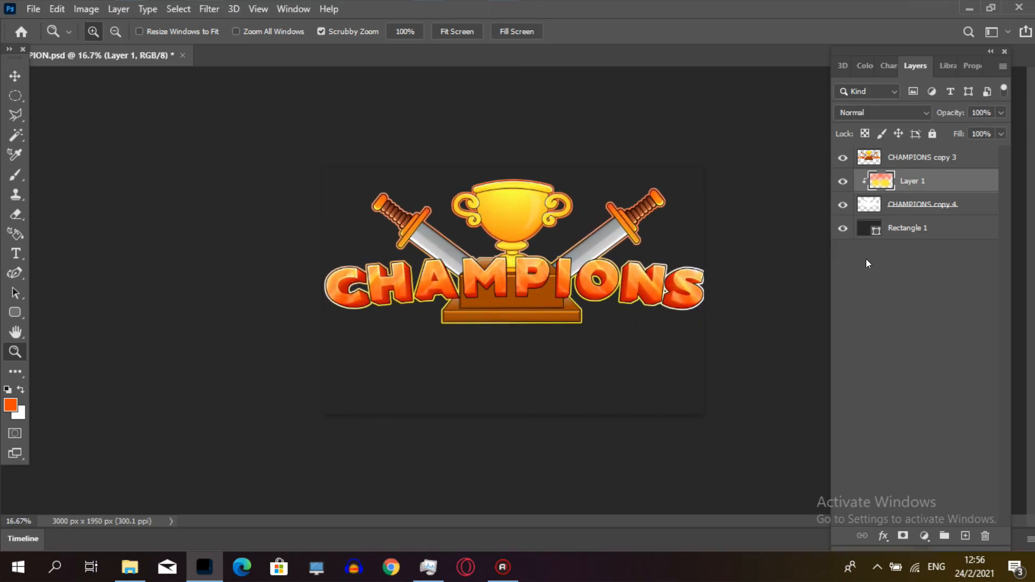
click(923, 162)
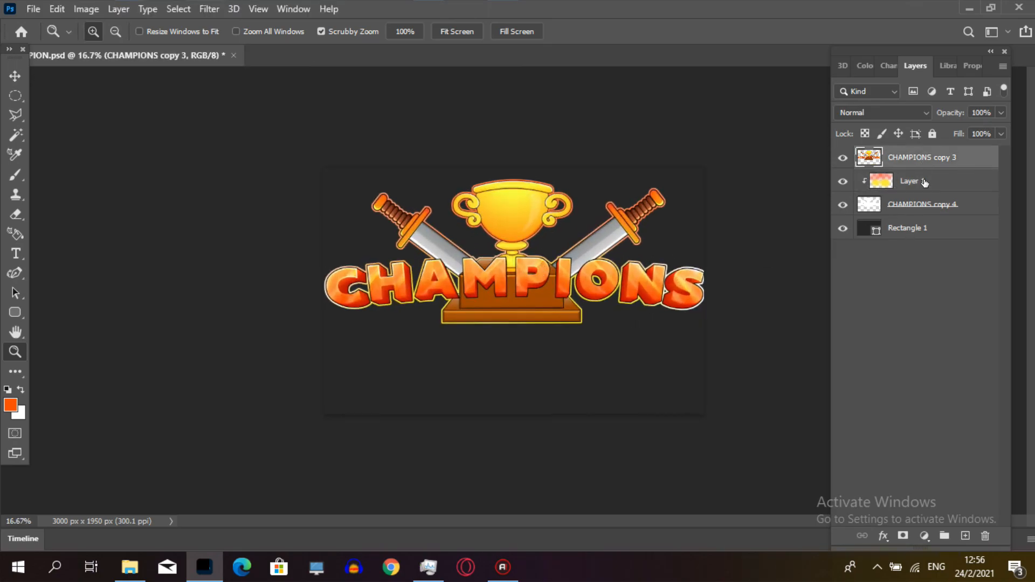
click(914, 207)
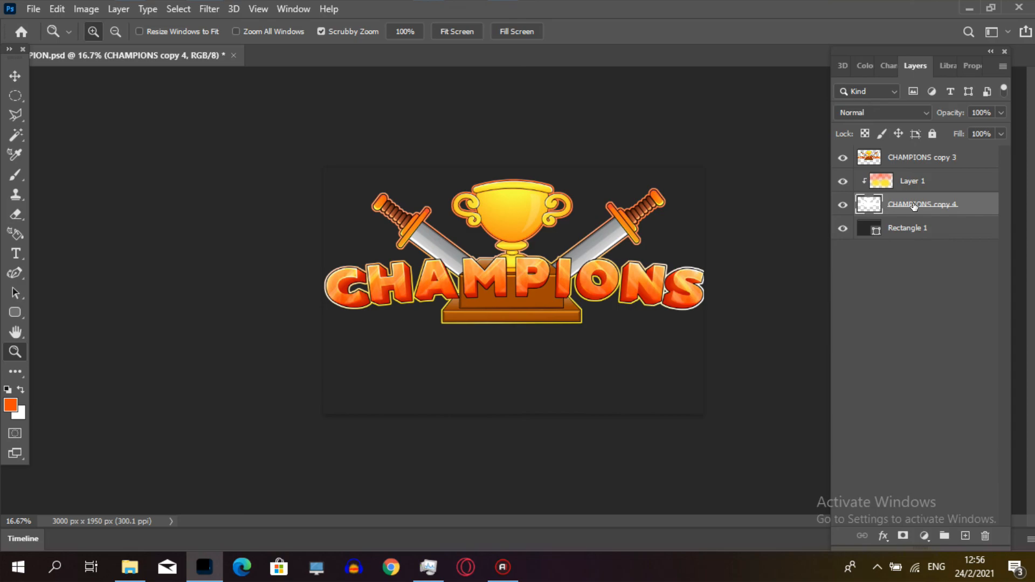
shift+click(917, 158)
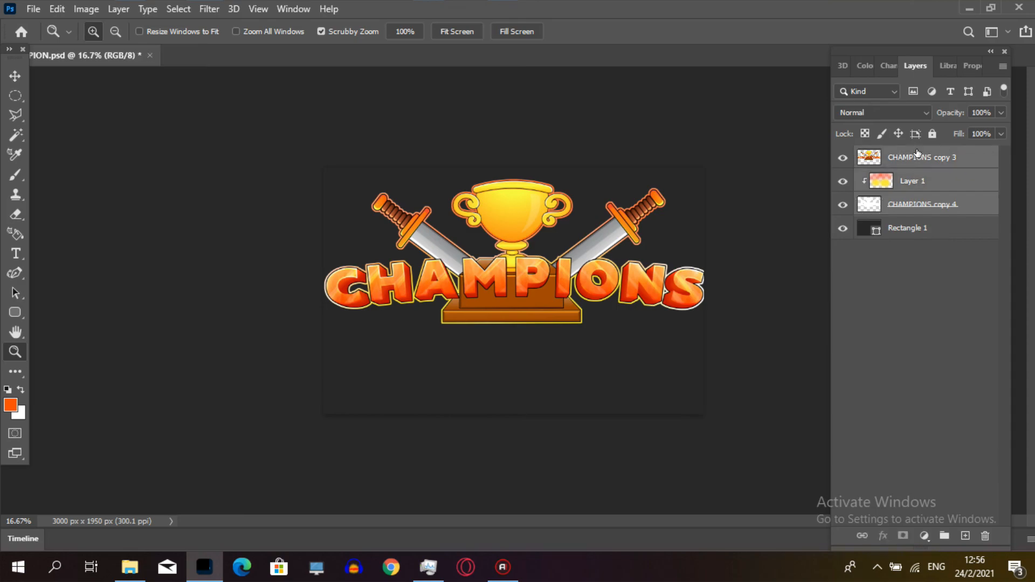
click(15, 76)
drag(498, 272, 498, 276)
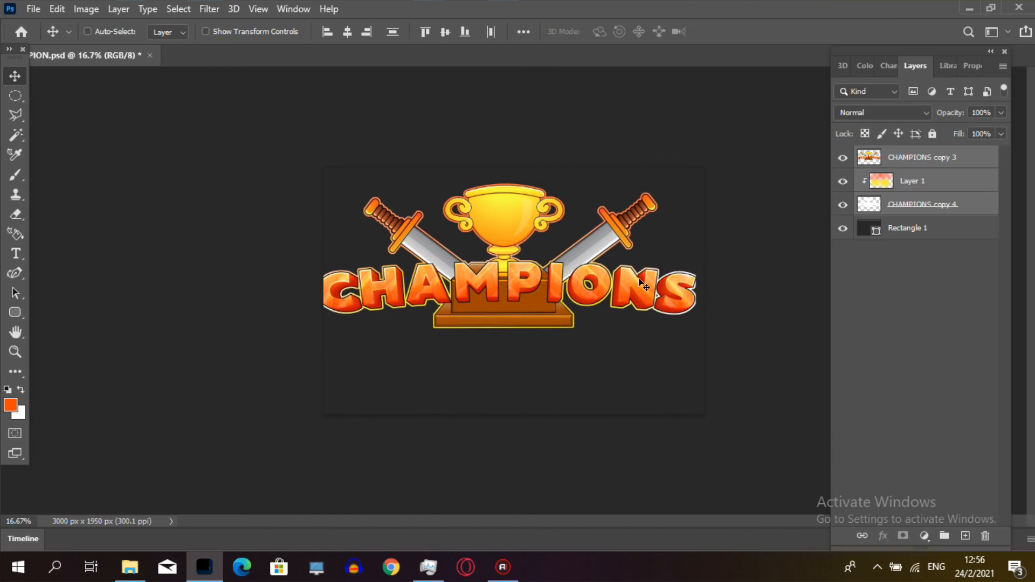
drag(637, 282, 638, 277)
key(ctrl)
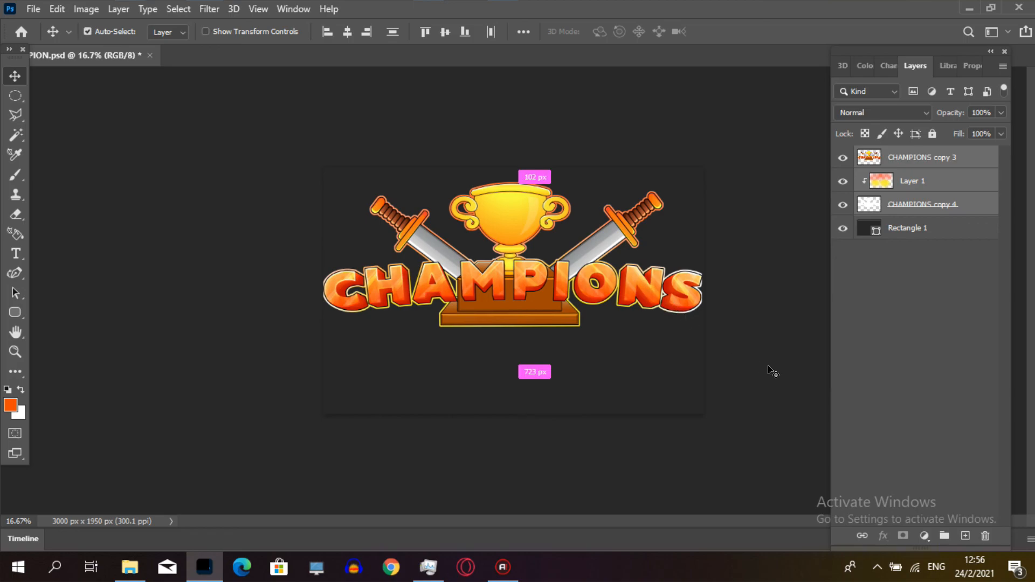
- Scale the three selected logo layers proportionally to 96.83% about their centre
key(ctrl+t)
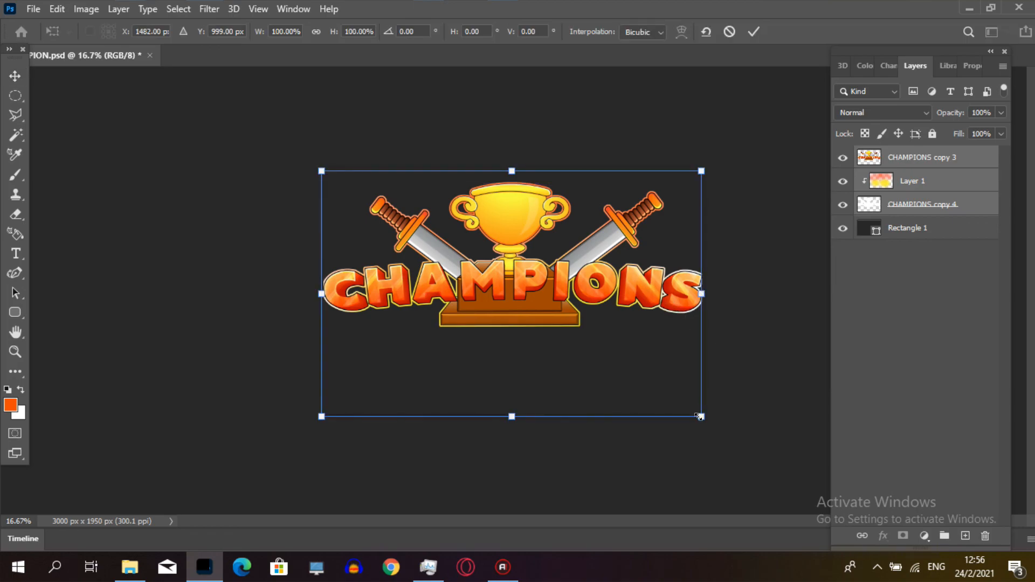
drag(699, 414, 694, 412)
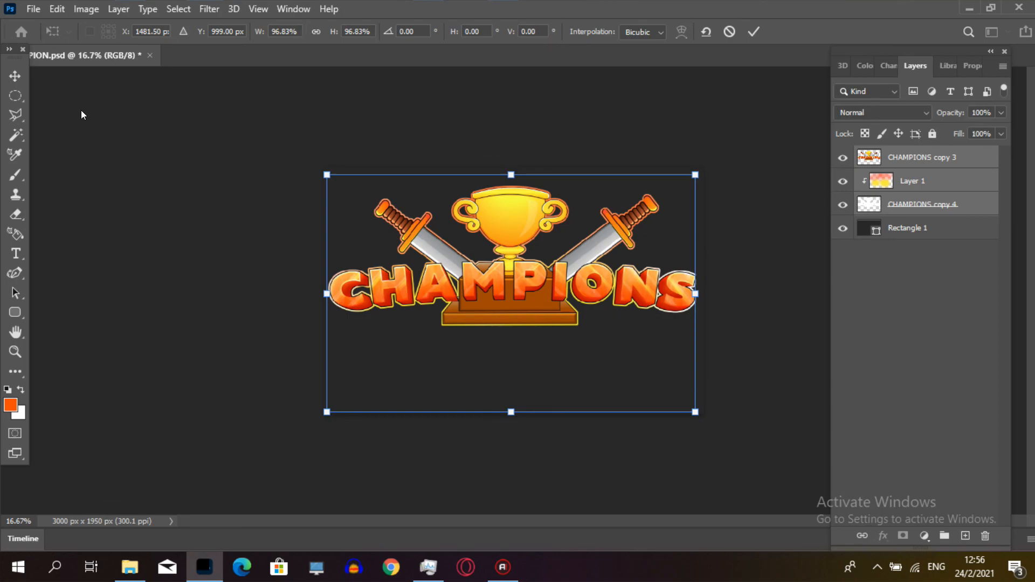
click(159, 125)
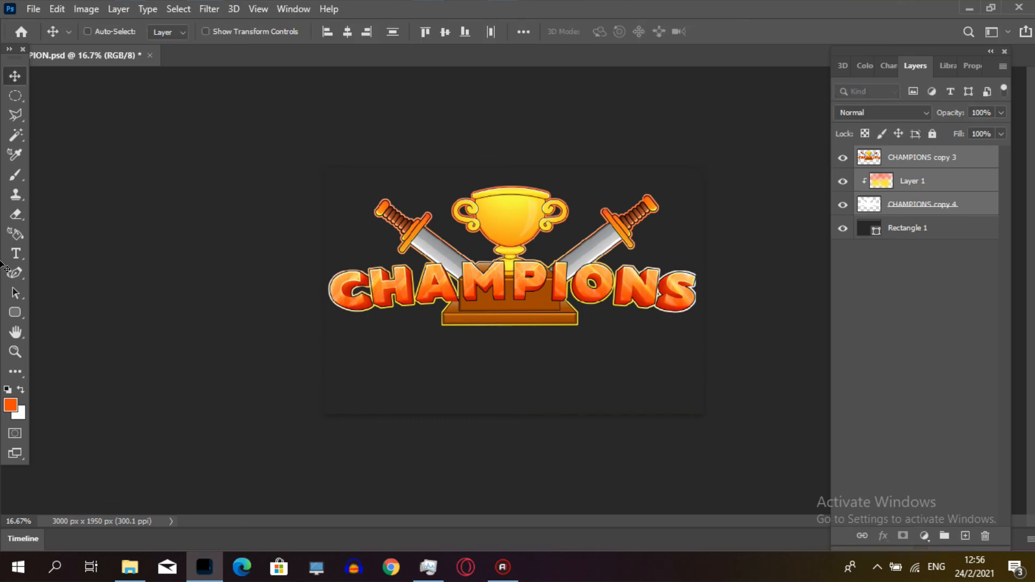
click(16, 351)
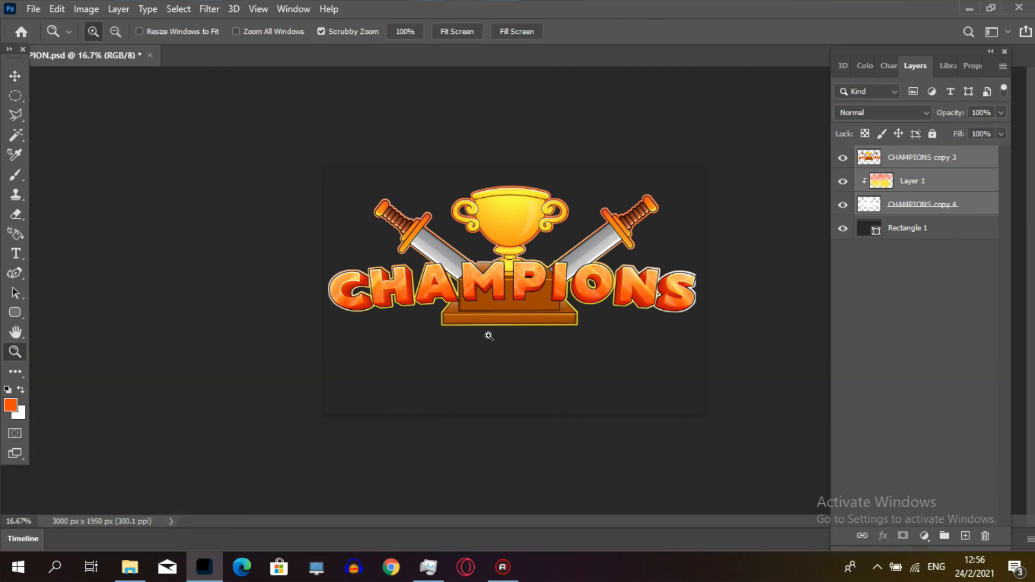
click(498, 256)
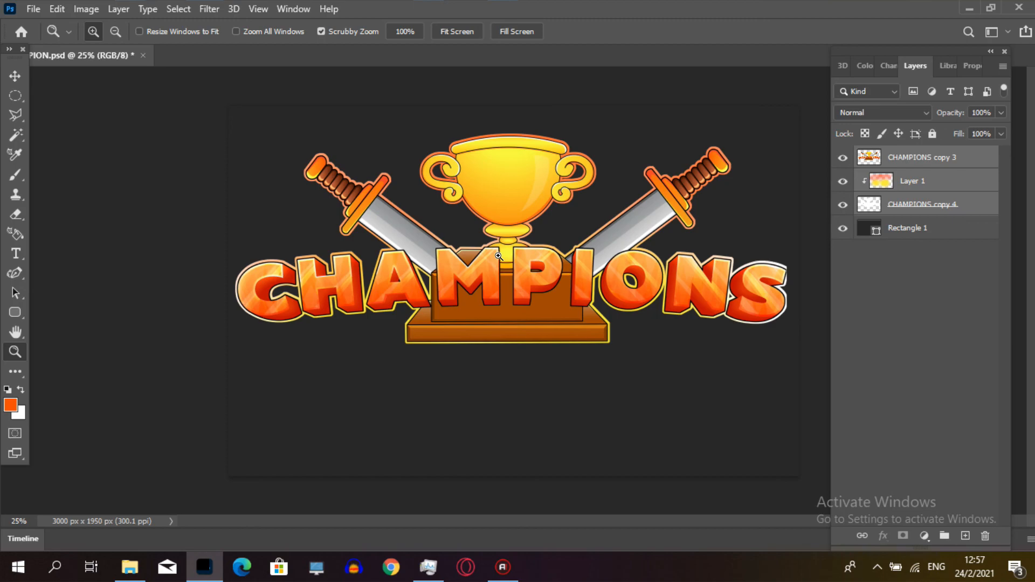
click(12, 75)
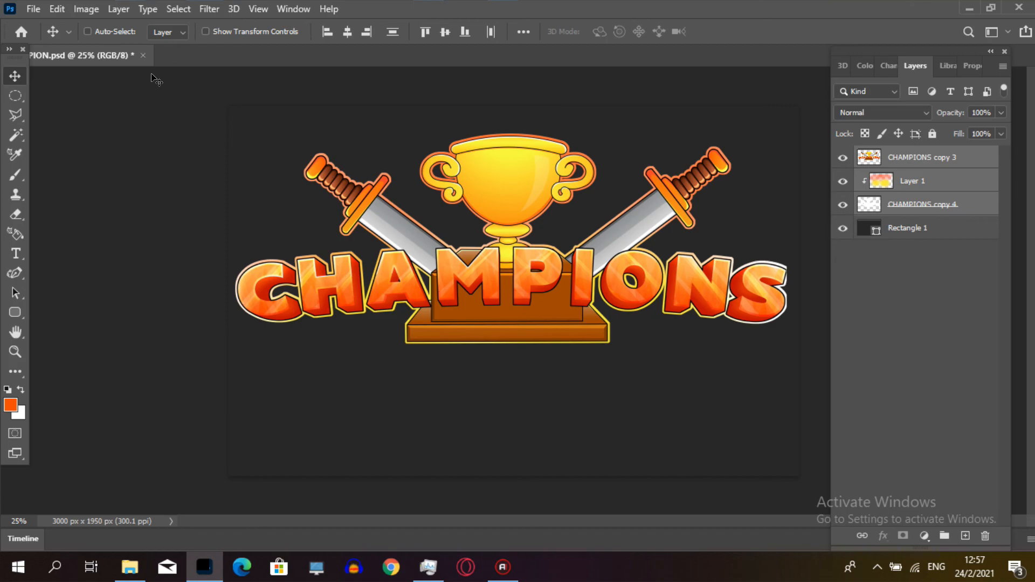
click(31, 15)
click(30, 15)
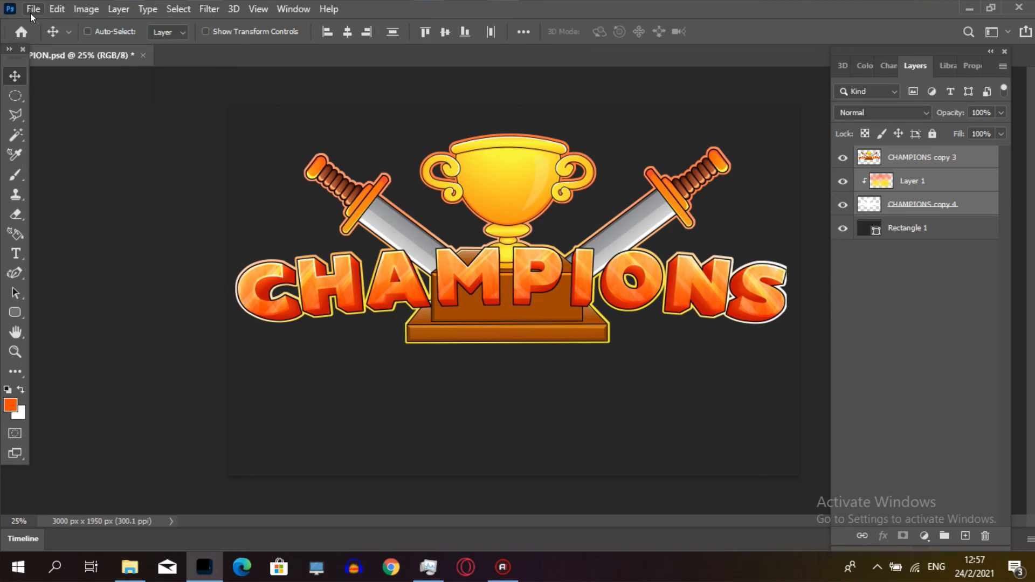